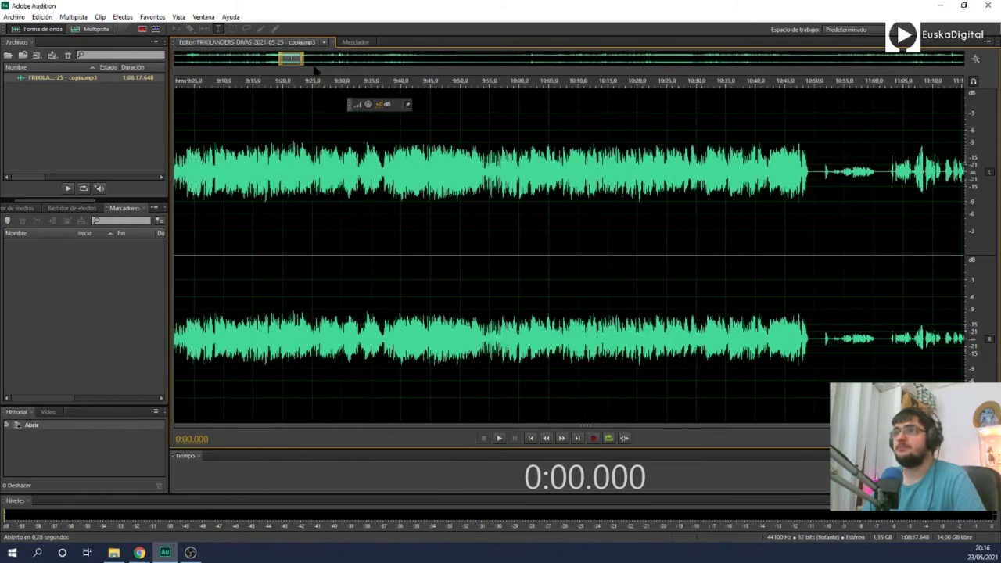
Step: Delete the silent lead-in from the start of the recording up to where the intro music begins, at about 0:22
{"action": "left_click_drag", "start_coordinate": [293, 58], "coordinate": [174, 66]}
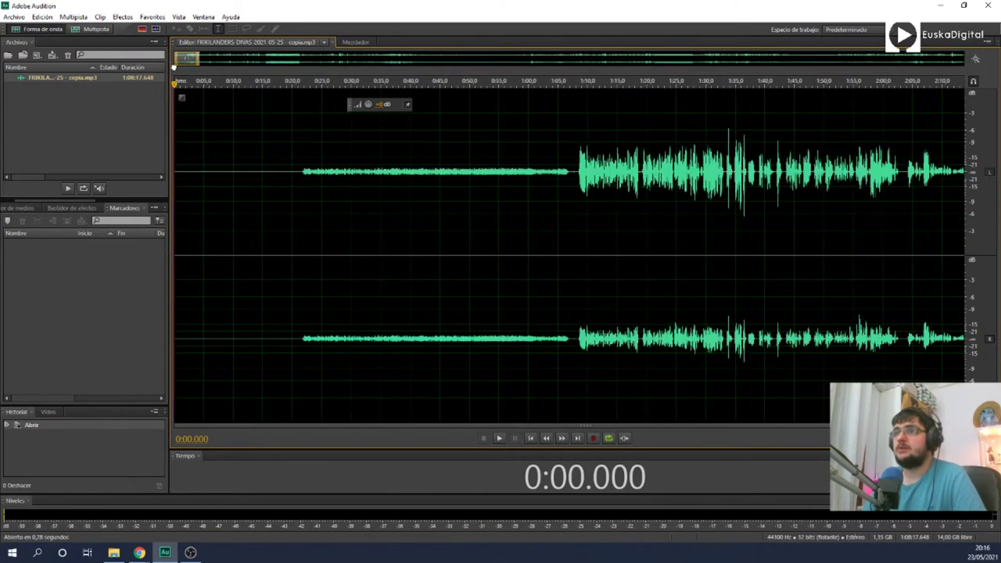
{"action": "left_click", "coordinate": [299, 188]}
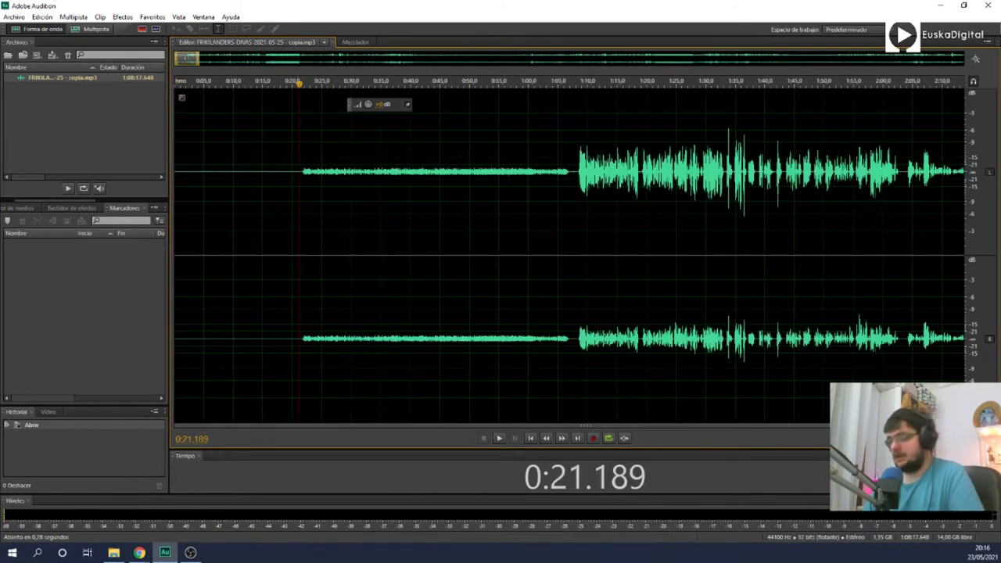
{"action": "key", "text": "space"}
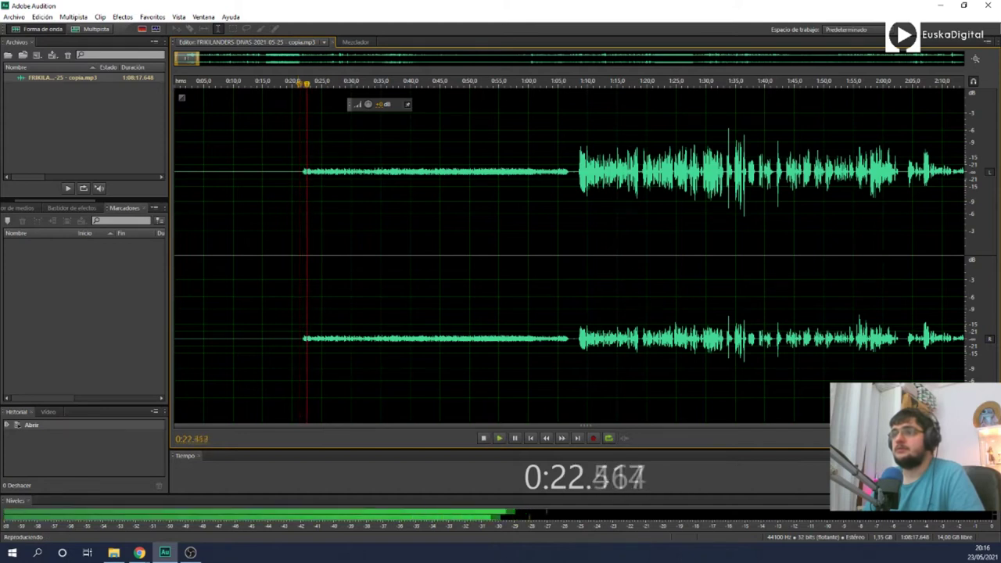
{"action": "key", "text": "space"}
{"action": "scroll", "coordinate": [281, 188], "scroll_direction": "up", "scroll_amount": 8}
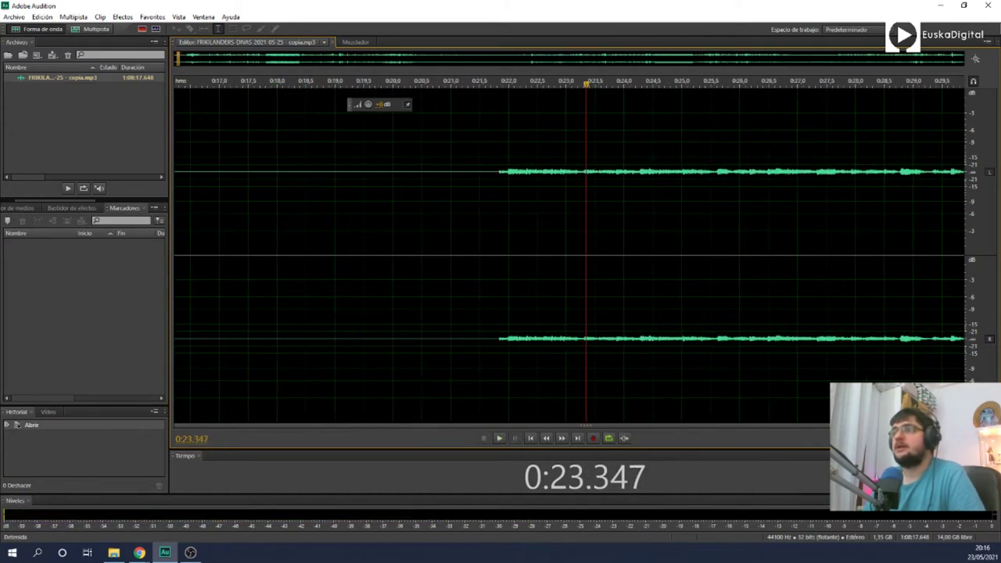
{"action": "key", "text": "shift+Home"}
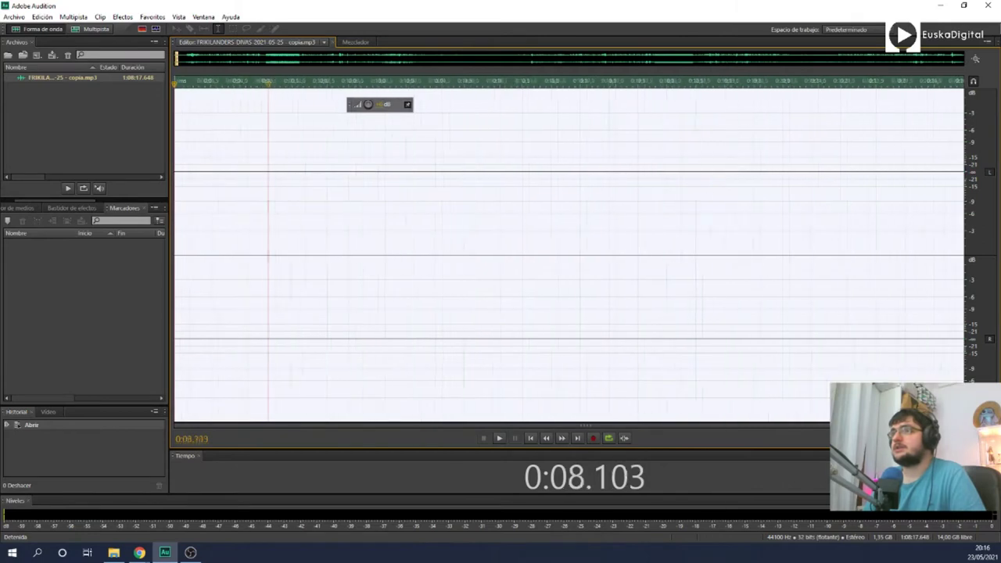
{"action": "key", "text": "Delete"}
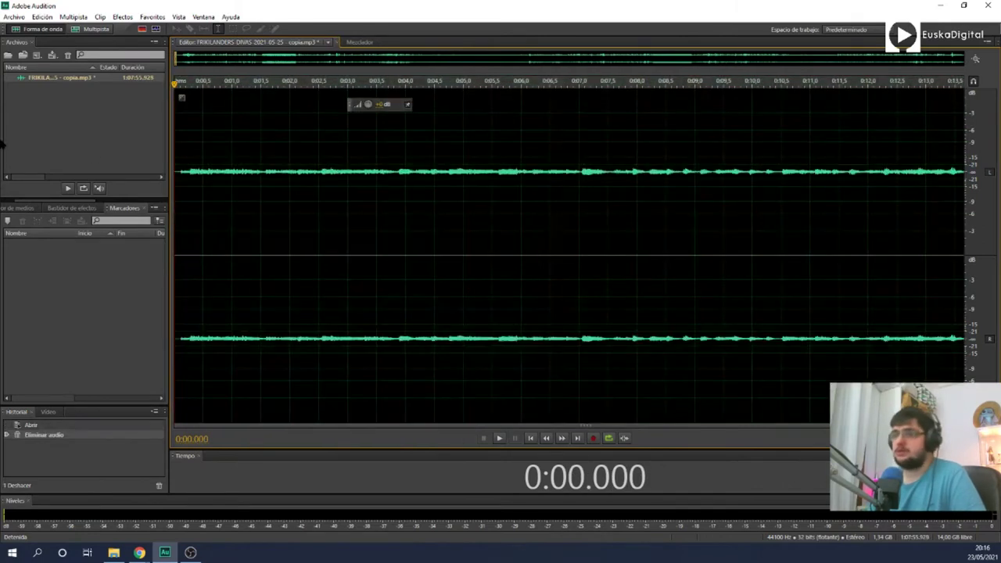
Step: Play the closing music from 1:07:40 and delete the silent tail from about 1:07:44.4 to the end of the file
{"action": "scroll", "coordinate": [99, 225], "scroll_direction": "down", "scroll_amount": 4}
{"action": "scroll", "coordinate": [569, 255], "scroll_direction": "down", "scroll_amount": 9}
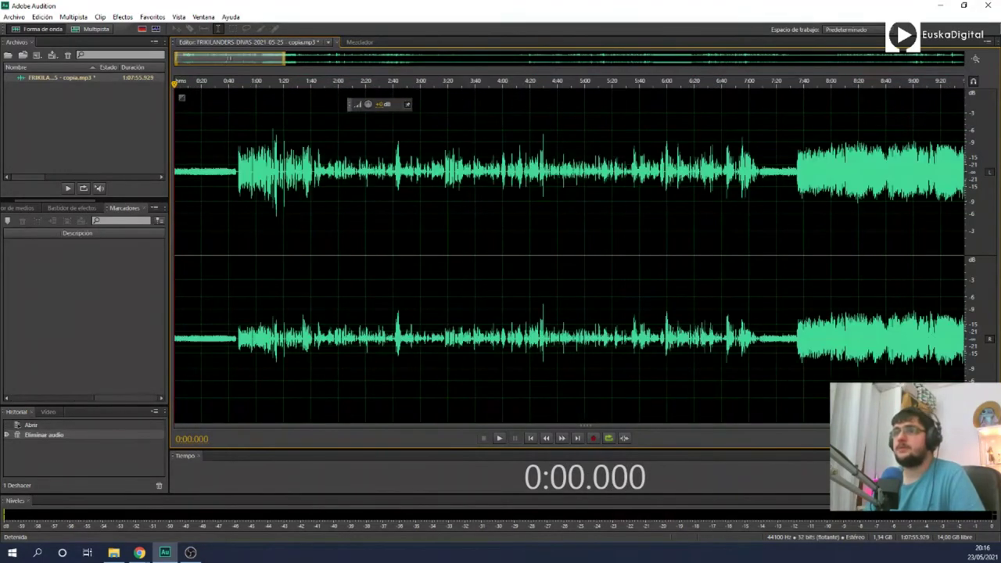
{"action": "key", "text": "space"}
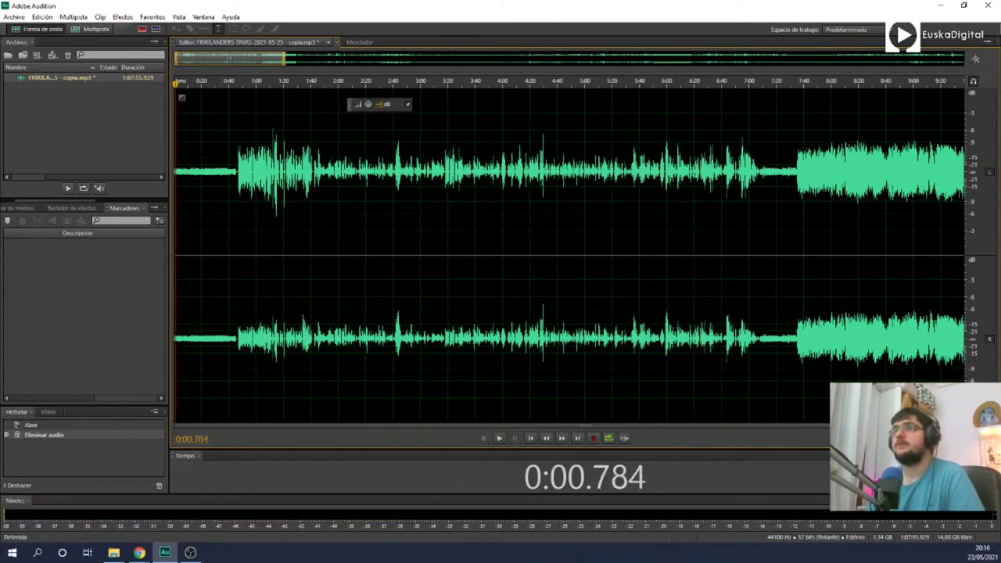
{"action": "left_click_drag", "start_coordinate": [254, 53], "coordinate": [997, 69]}
{"action": "left_click", "coordinate": [941, 81]}
{"action": "scroll", "coordinate": [941, 79], "scroll_direction": "up", "scroll_amount": 8}
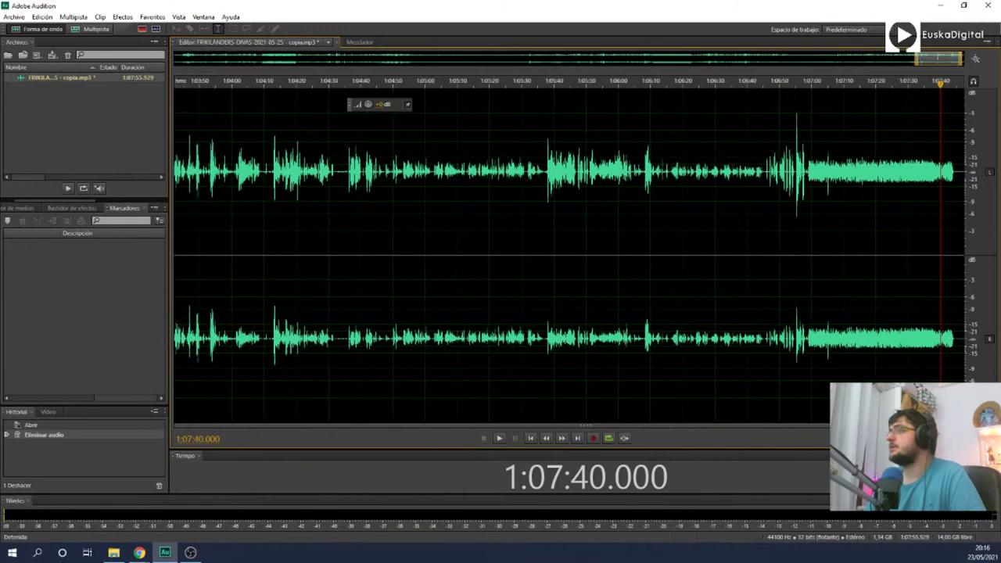
{"action": "key", "text": "space"}
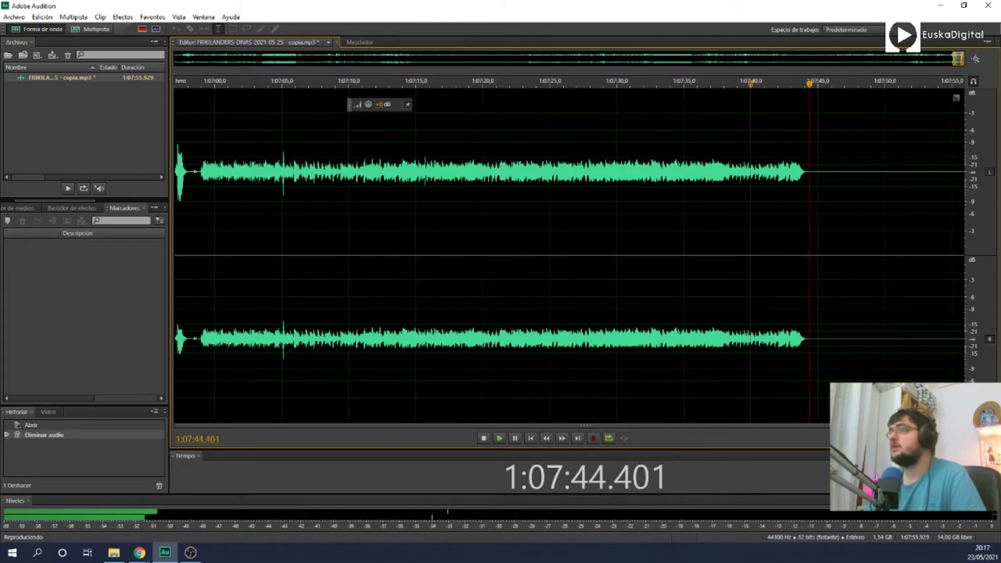
{"action": "key", "text": "space"}
{"action": "key", "text": "shift+End"}
{"action": "key", "text": "Delete"}
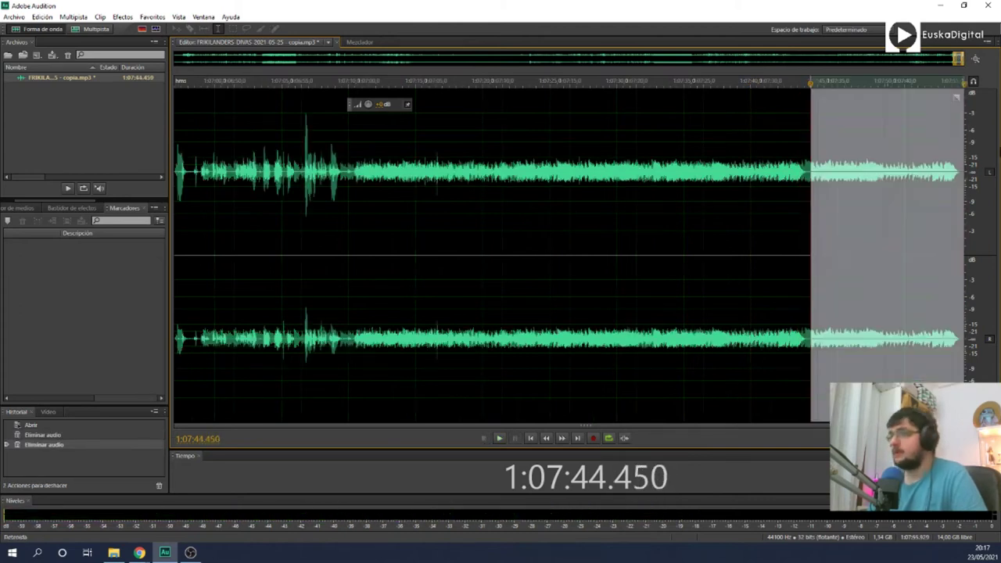
Step: Listen to the intro music from about 0:37 and to the start of the louder section that follows it, at about 0:48
{"action": "left_click", "coordinate": [183, 235]}
{"action": "left_click", "coordinate": [179, 234]}
{"action": "left_click", "coordinate": [182, 235]}
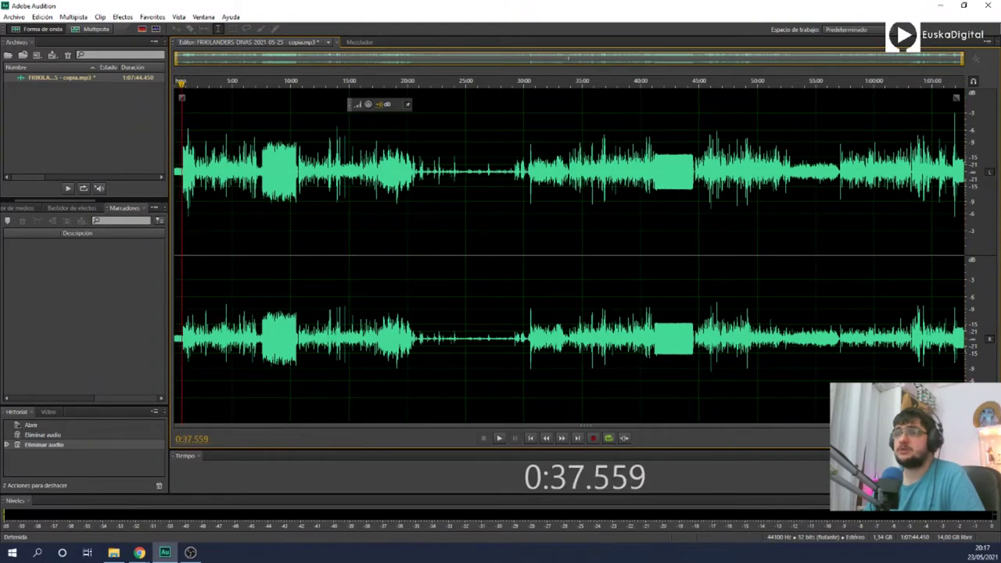
{"action": "key", "text": "space"}
{"action": "scroll", "coordinate": [219, 56], "scroll_direction": "up", "scroll_amount": 5}
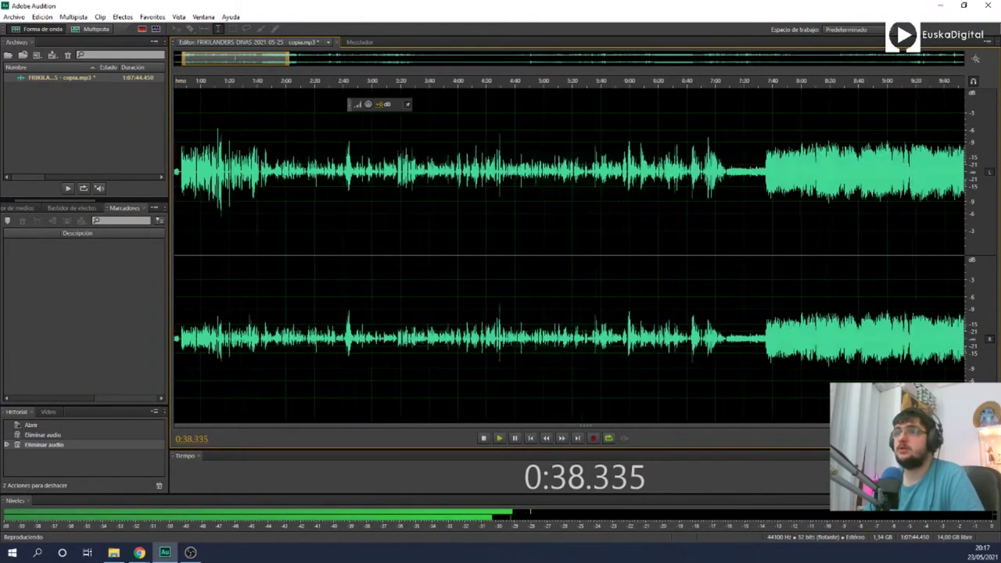
{"action": "left_click_drag", "start_coordinate": [217, 54], "coordinate": [211, 55]}
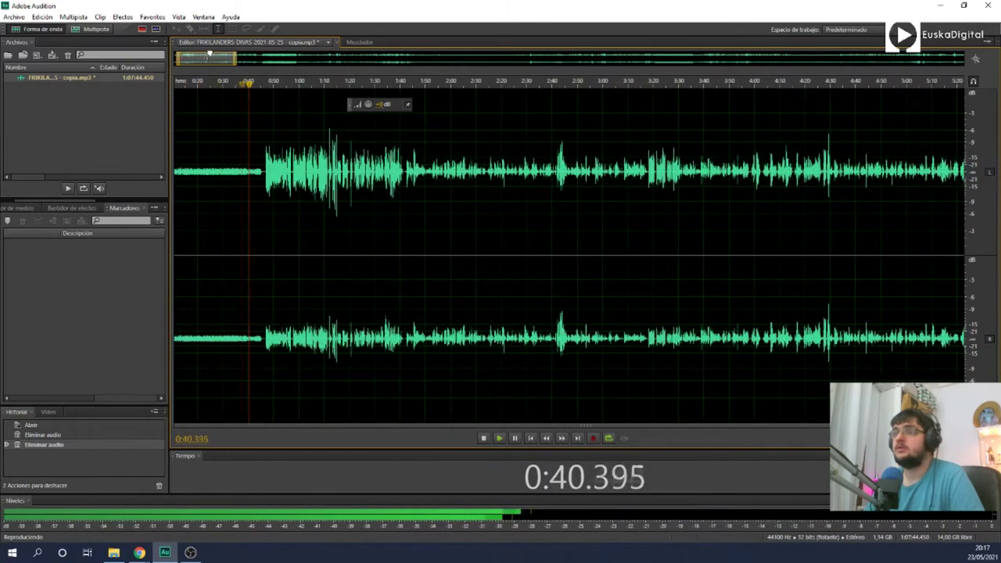
{"action": "left_click", "coordinate": [262, 144]}
{"action": "key", "text": "space"}
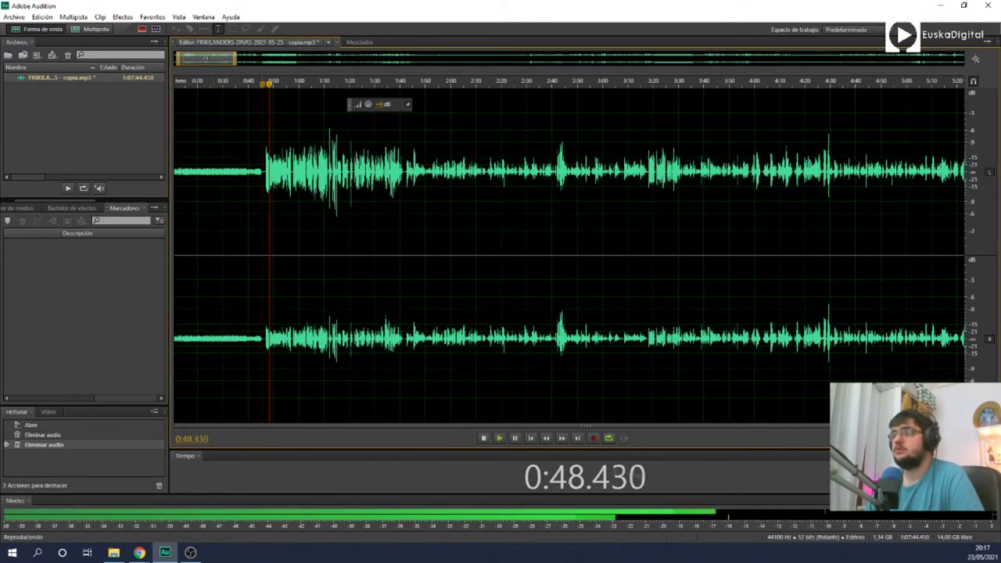
{"action": "key", "text": "space"}
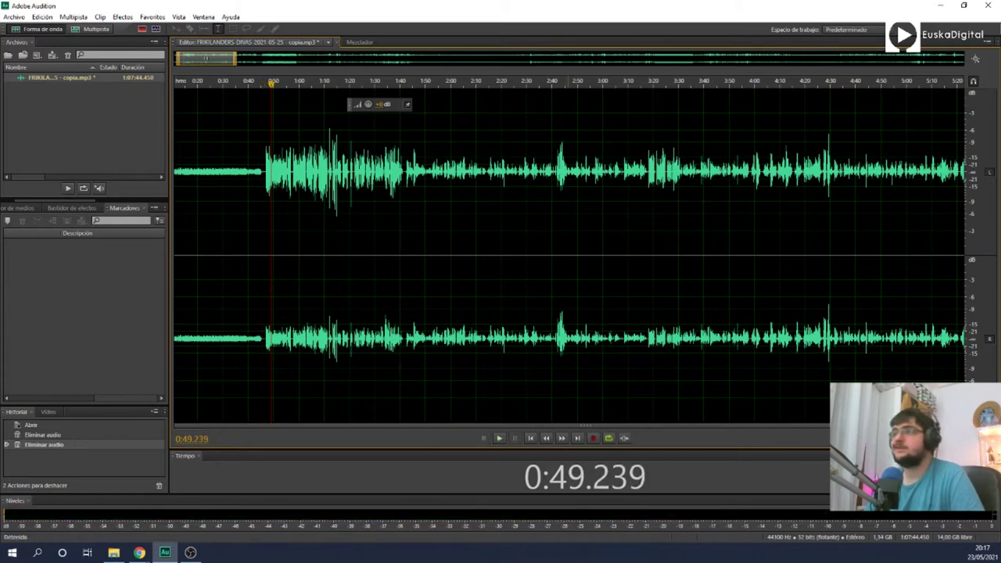
Step: Listen to short samples of the recording at 1:50, about 7:45 and about 17:39 to compare their volume levels
{"action": "left_click", "coordinate": [424, 172]}
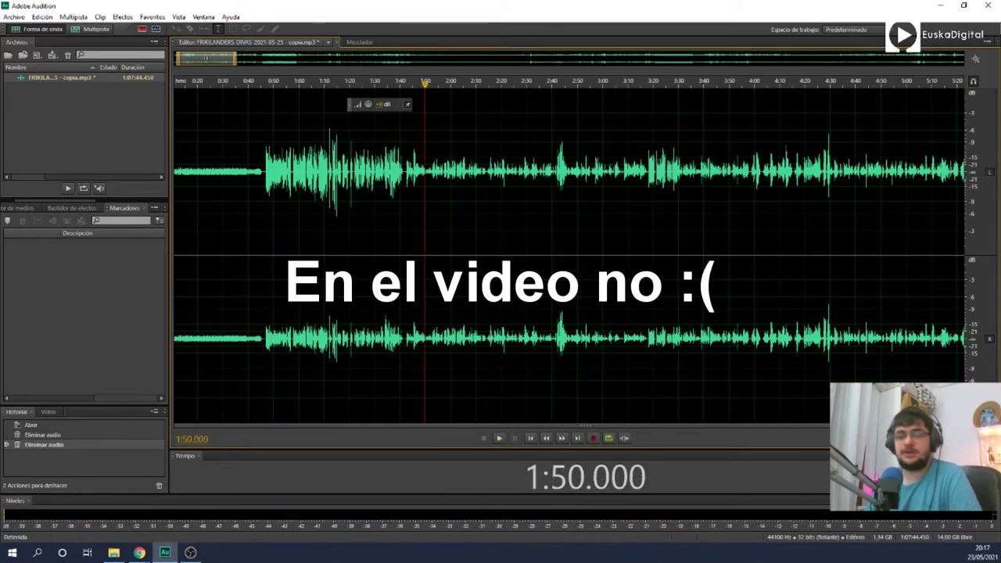
{"action": "key", "text": "space"}
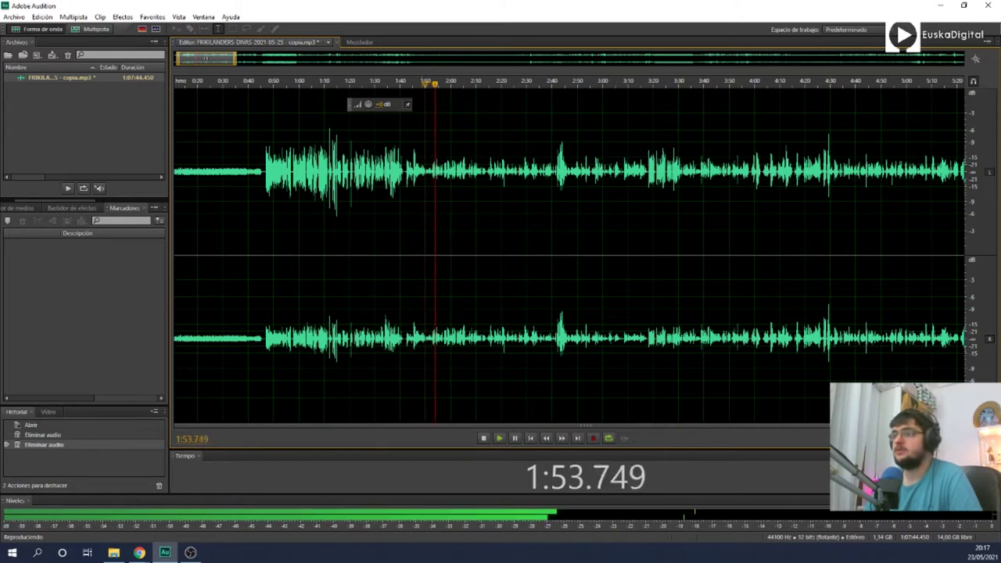
{"action": "key", "text": "space"}
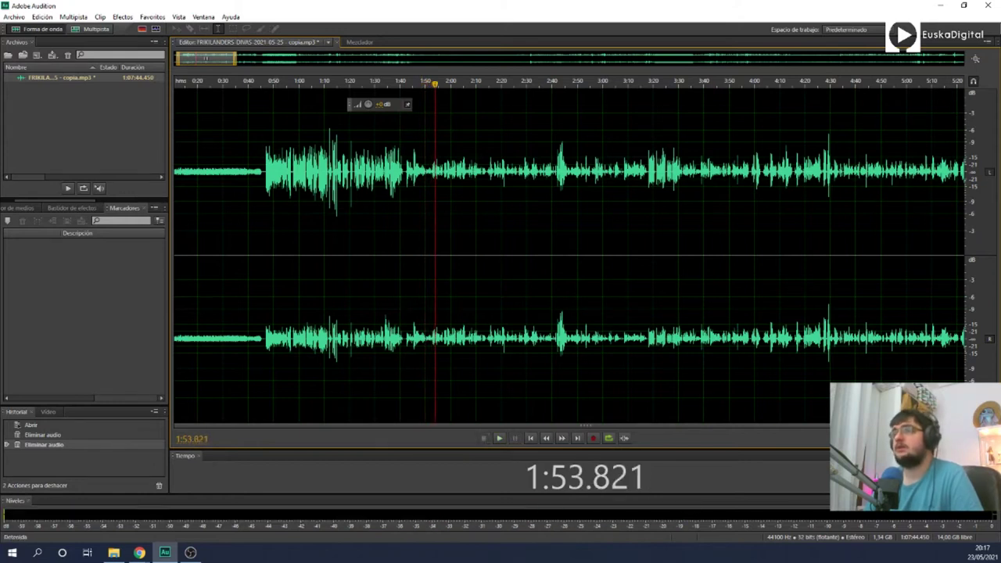
{"action": "scroll", "coordinate": [568, 254], "scroll_direction": "down", "scroll_amount": 4}
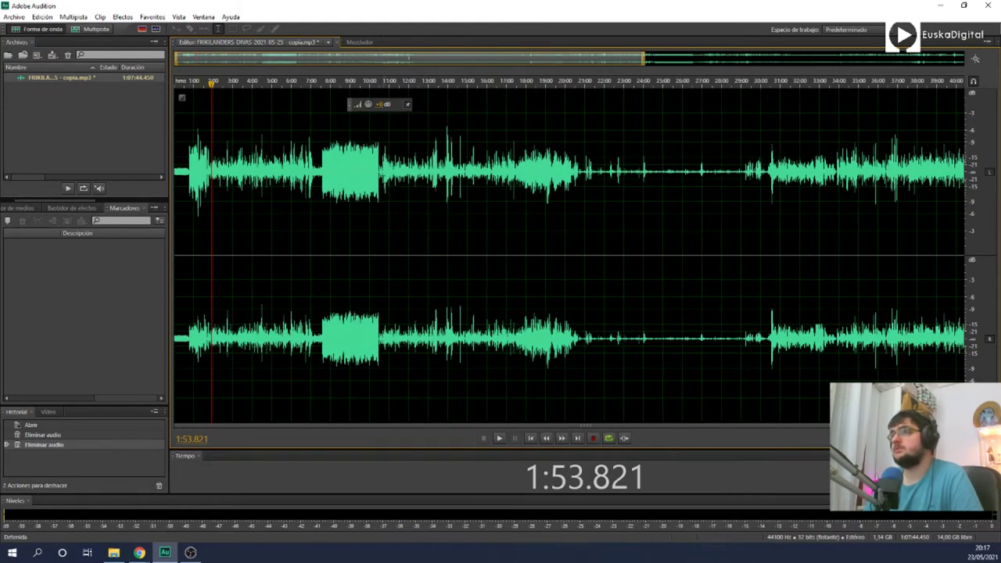
{"action": "left_click", "coordinate": [325, 255]}
{"action": "key", "text": "space"}
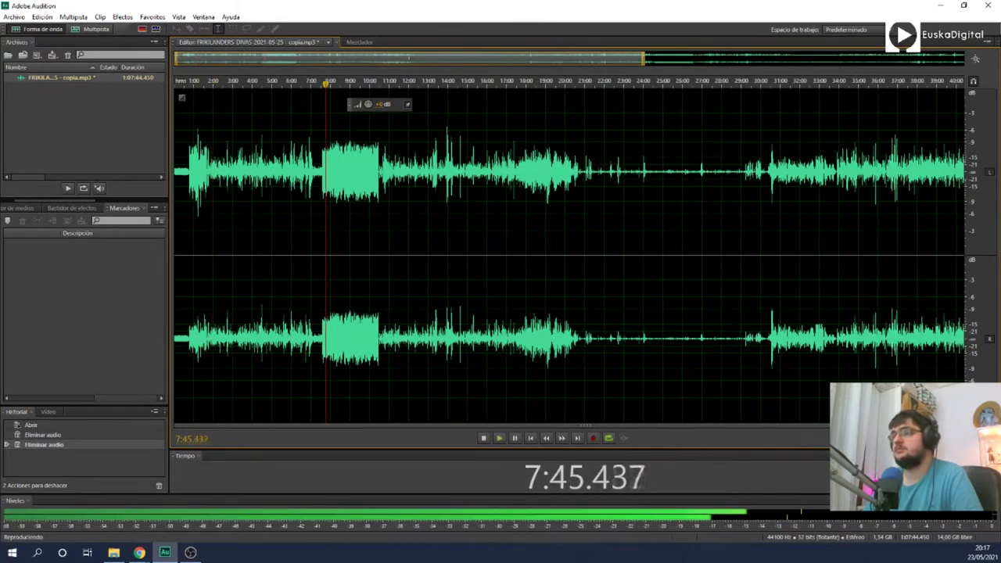
{"action": "key", "text": "space"}
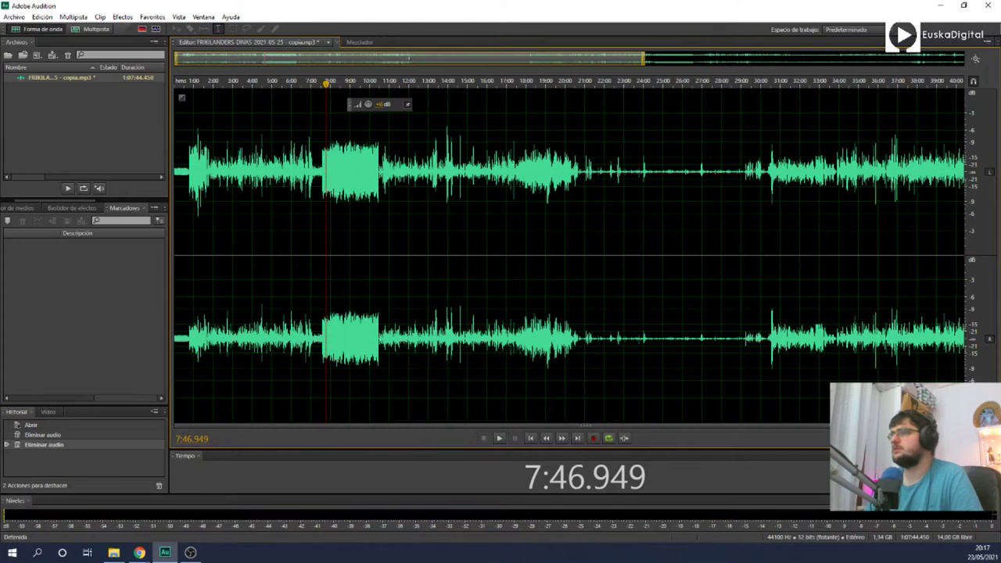
{"action": "left_click", "coordinate": [519, 234]}
{"action": "key", "text": "space"}
{"action": "key", "text": "space"}
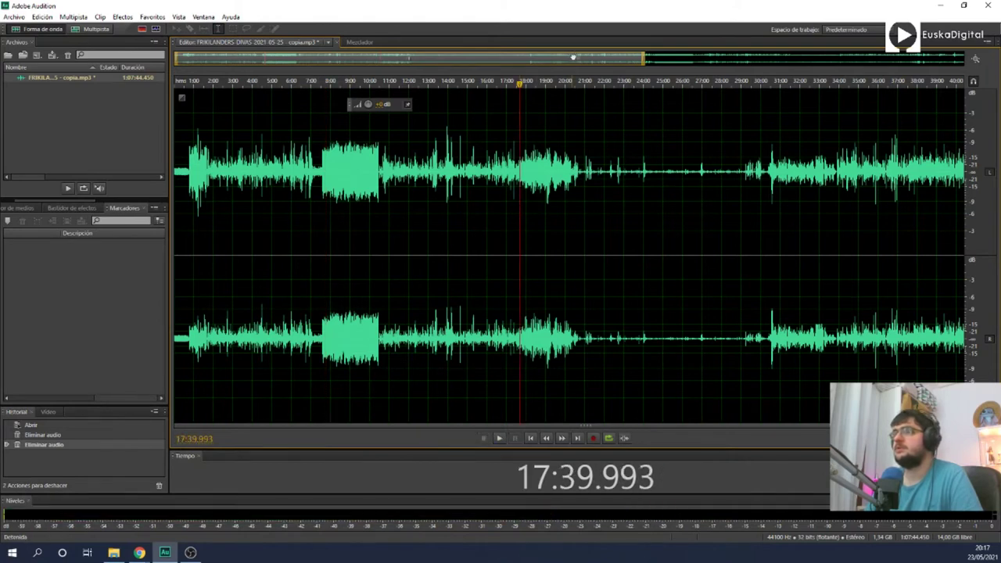
Step: Listen to short samples in the second half, including about 43:25 and 59:44, to compare their volume levels
{"action": "left_click_drag", "start_coordinate": [574, 56], "coordinate": [743, 56]}
{"action": "left_click", "coordinate": [734, 82]}
{"action": "key", "text": "space"}
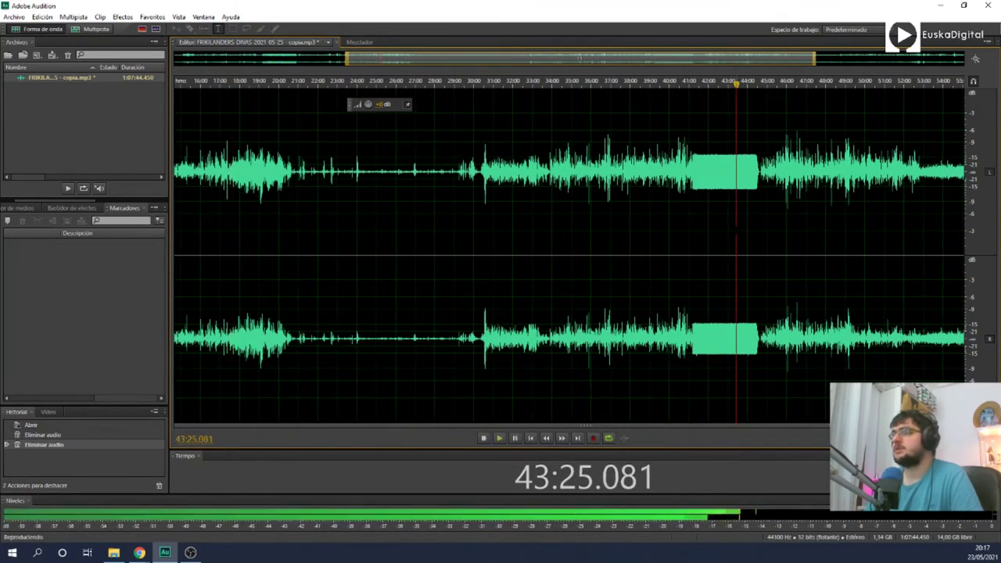
{"action": "left_click_drag", "start_coordinate": [744, 60], "coordinate": [899, 61]}
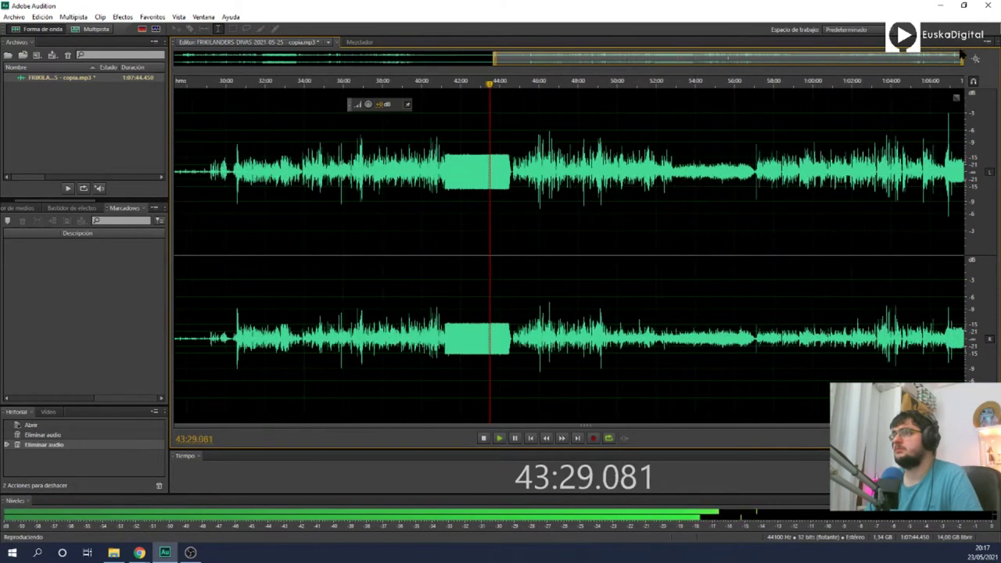
{"action": "key", "text": "space"}
{"action": "left_click", "coordinate": [622, 81]}
{"action": "key", "text": "space"}
{"action": "key", "text": "space"}
{"action": "left_click", "coordinate": [739, 81]}
{"action": "left_click", "coordinate": [807, 81]}
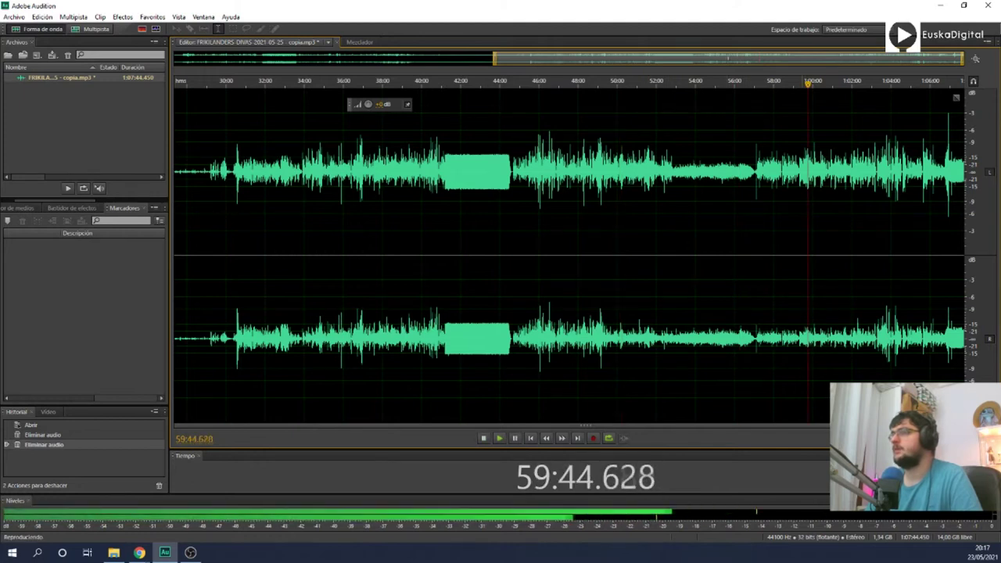
{"action": "key", "text": "space"}
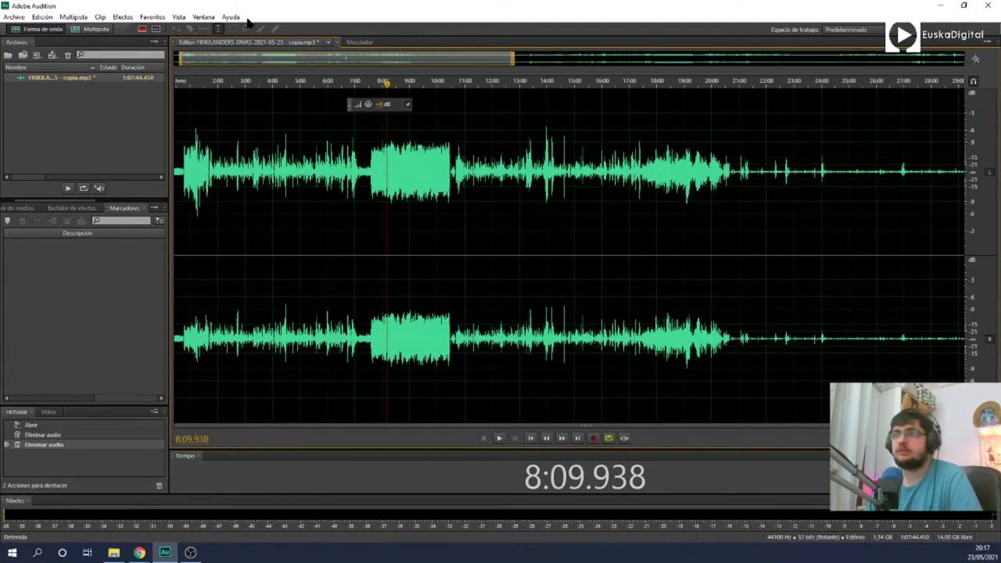
Step: Listen to the first loud section near the beginning of the recording, up to about 0:53
{"action": "left_click", "coordinate": [145, 18]}
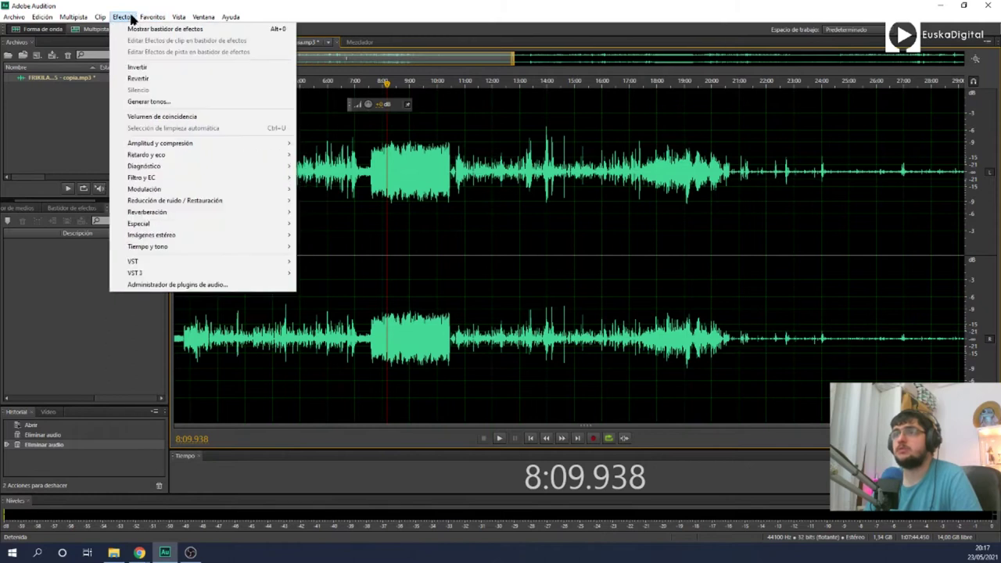
{"action": "left_click", "coordinate": [456, 81]}
{"action": "left_click", "coordinate": [186, 82]}
{"action": "key", "text": "space"}
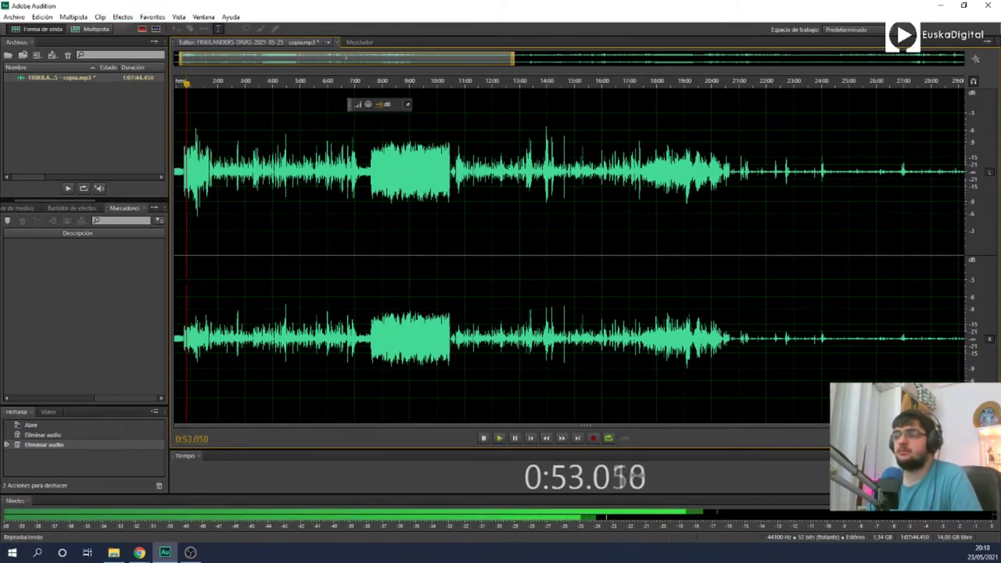
{"action": "key", "text": "space"}
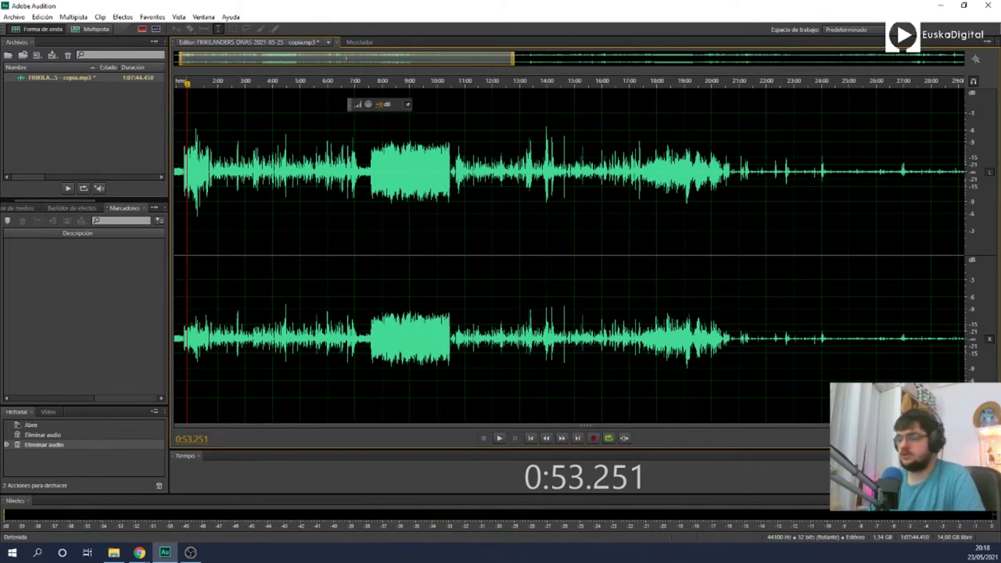
Step: Play on from about 0:53, turning the right channel off and back on to compare the stereo balance
{"action": "key", "text": "space"}
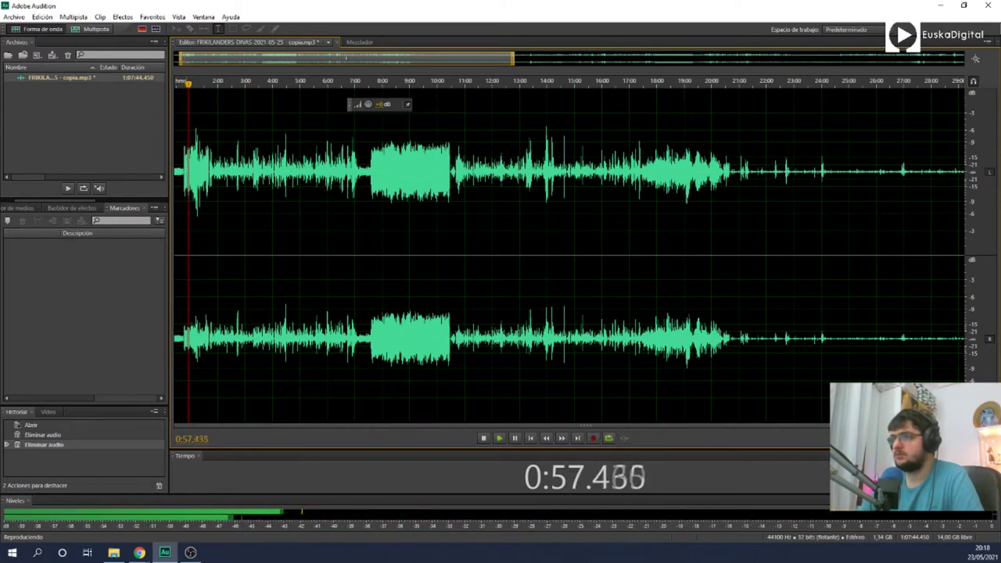
{"action": "left_click", "coordinate": [990, 339]}
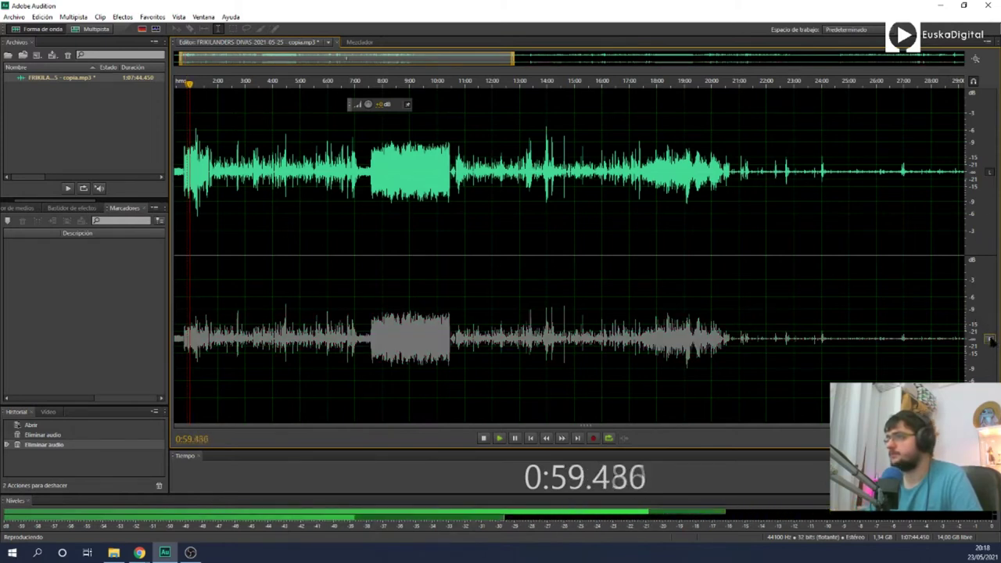
{"action": "left_click", "coordinate": [990, 339]}
{"action": "key", "text": "space"}
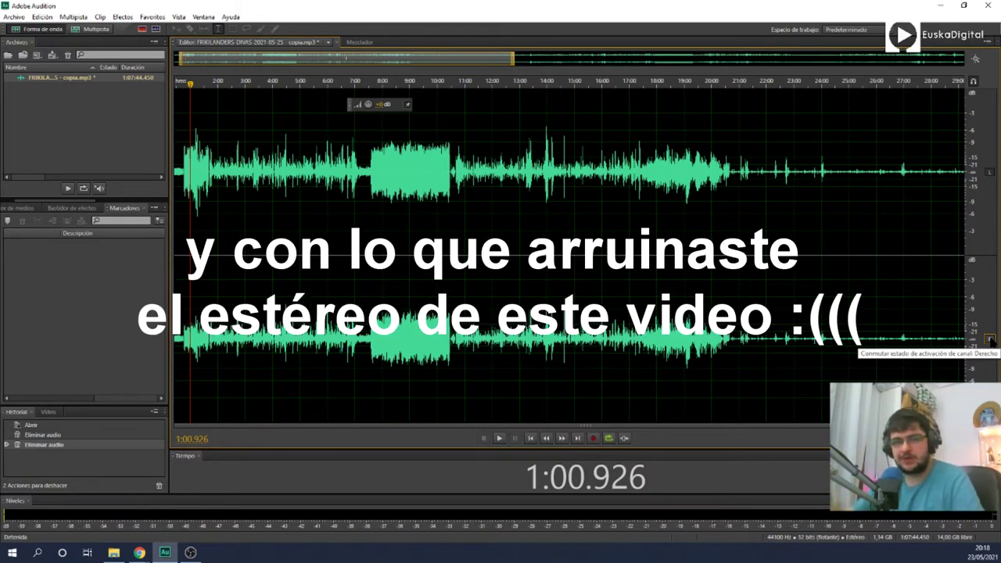
{"action": "key", "text": "space"}
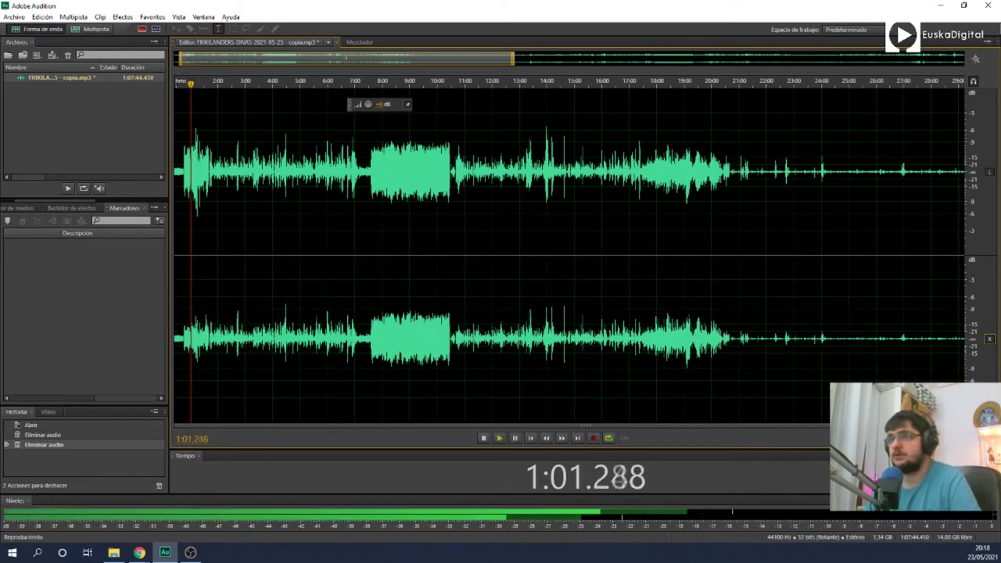
{"action": "key", "text": "space"}
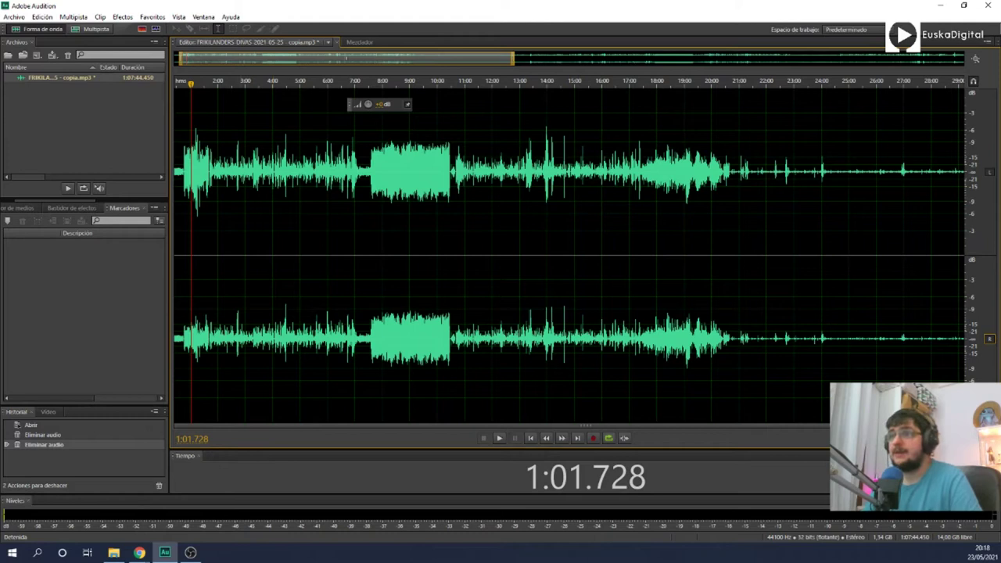
Step: Fill both channels from the left one with the channel mixer preset Relleno hacia la izquierda, and normalize the whole recording to -0.1 dB
{"action": "left_click", "coordinate": [123, 16]}
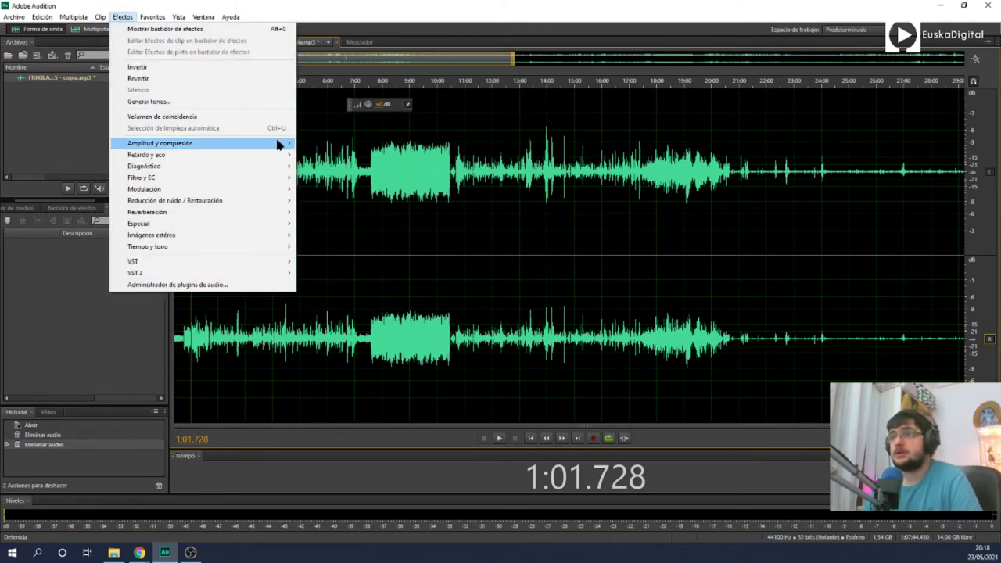
{"action": "mouse_move", "coordinate": [278, 145]}
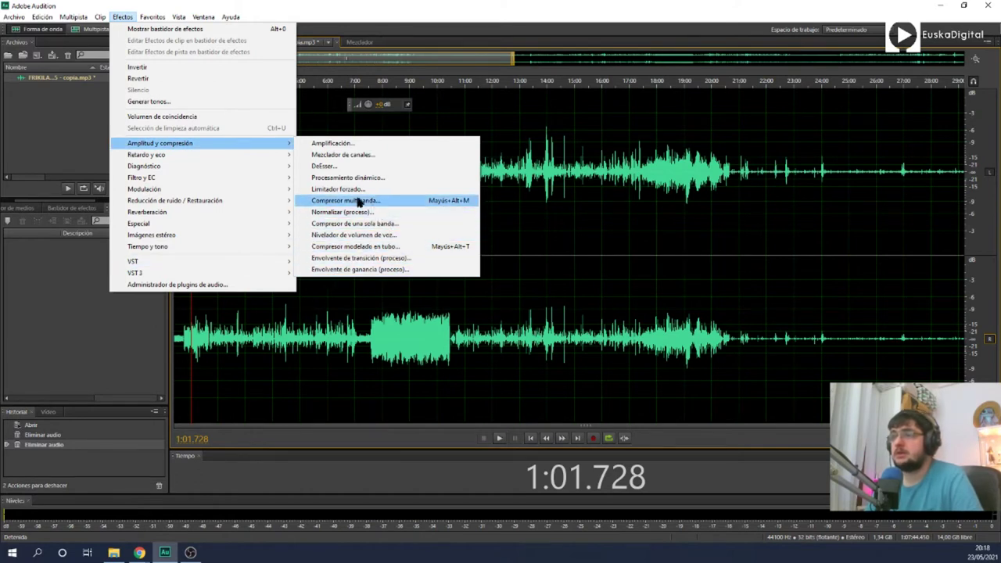
{"action": "left_click", "coordinate": [354, 156]}
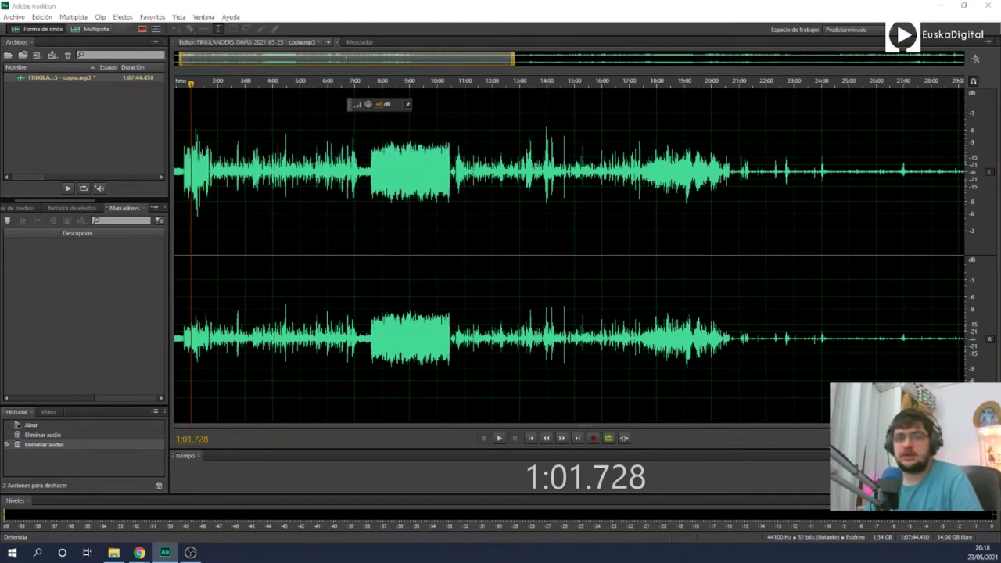
{"action": "left_click_drag", "start_coordinate": [456, 348], "coordinate": [483, 184]}
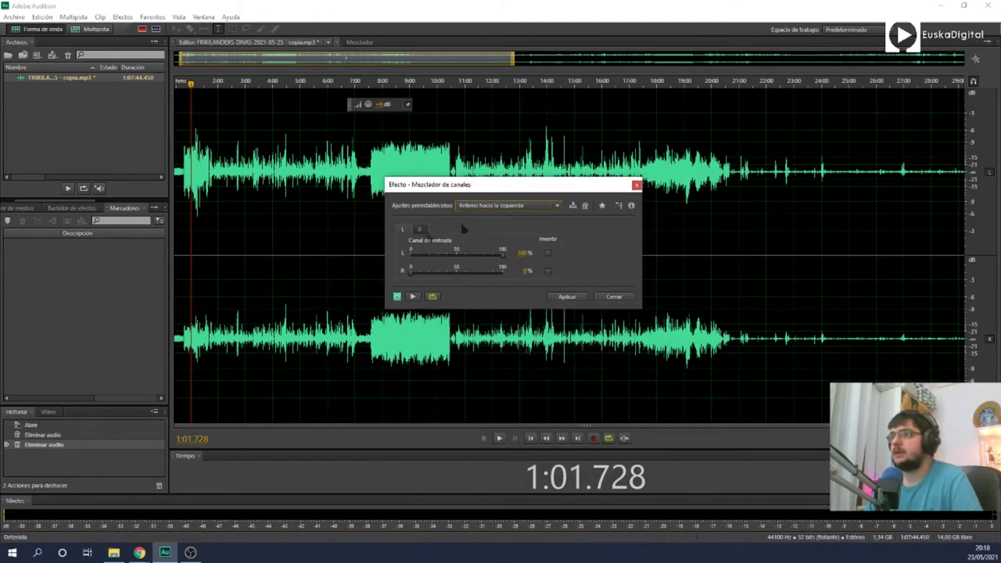
{"action": "left_click", "coordinate": [528, 206]}
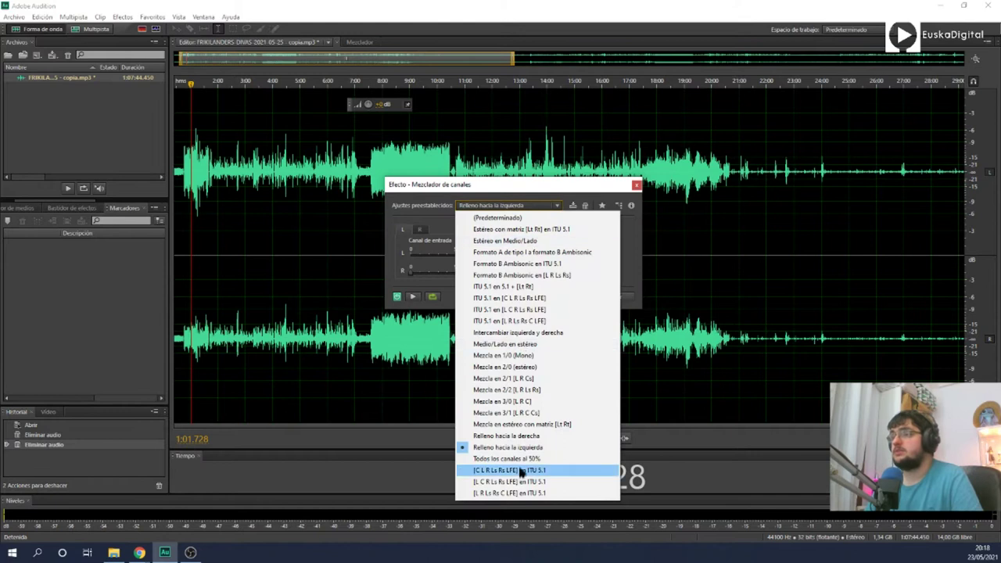
{"action": "left_click", "coordinate": [529, 447]}
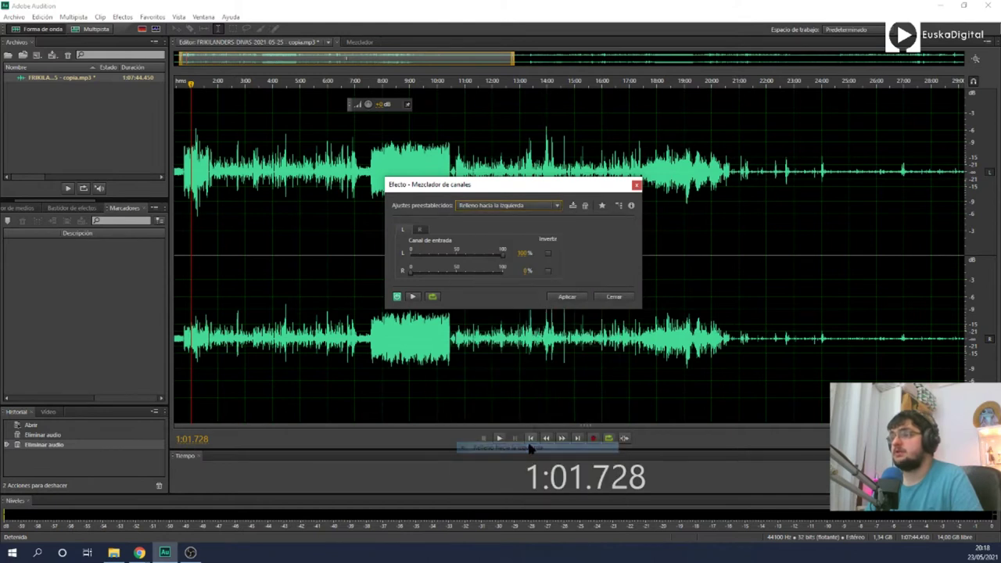
{"action": "left_click", "coordinate": [566, 297]}
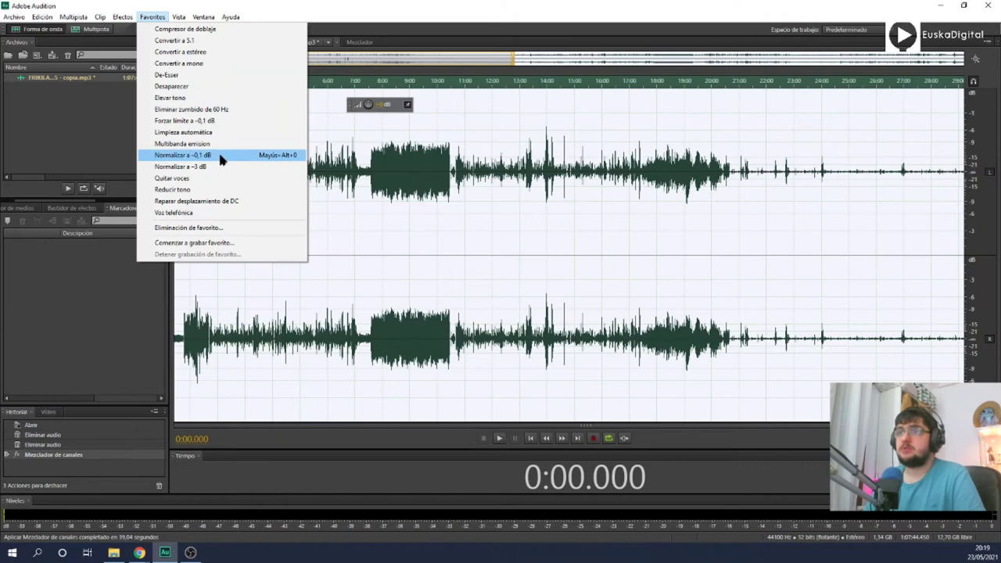
{"action": "left_click", "coordinate": [219, 152]}
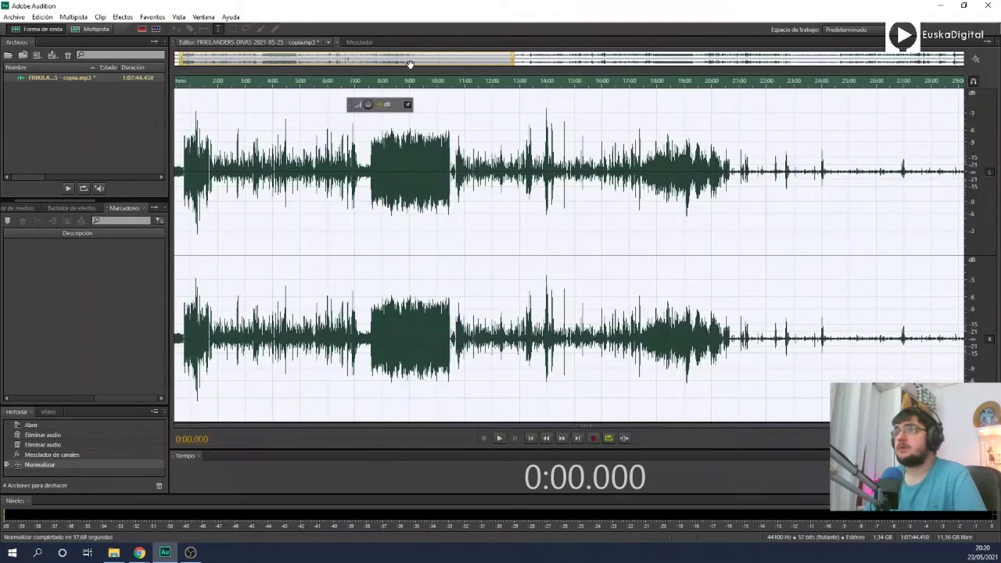
Step: Listen to the loud peak near the end of the recording, from about 1:06:51 to 1:06:59
{"action": "left_click_drag", "start_coordinate": [410, 64], "coordinate": [998, 17]}
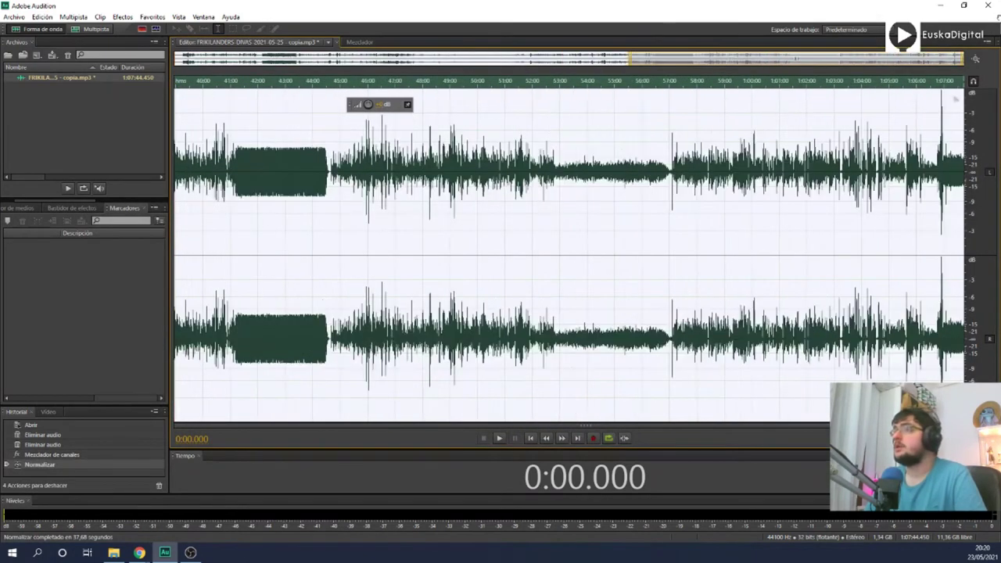
{"action": "left_click", "coordinate": [940, 203]}
{"action": "key", "text": "space"}
{"action": "scroll", "coordinate": [941, 203], "scroll_direction": "up", "scroll_amount": 7}
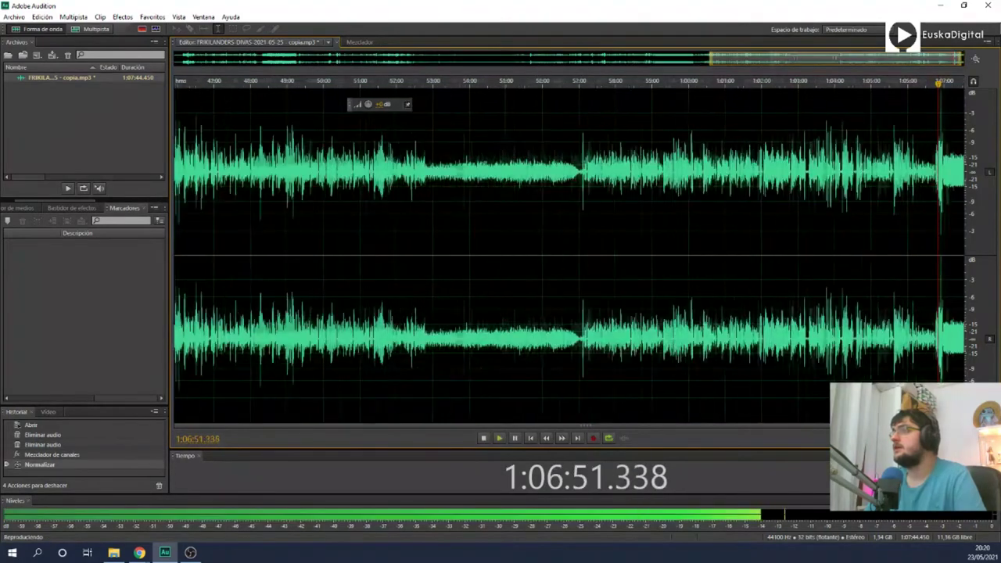
{"action": "scroll", "coordinate": [942, 203], "scroll_direction": "up", "scroll_amount": 1}
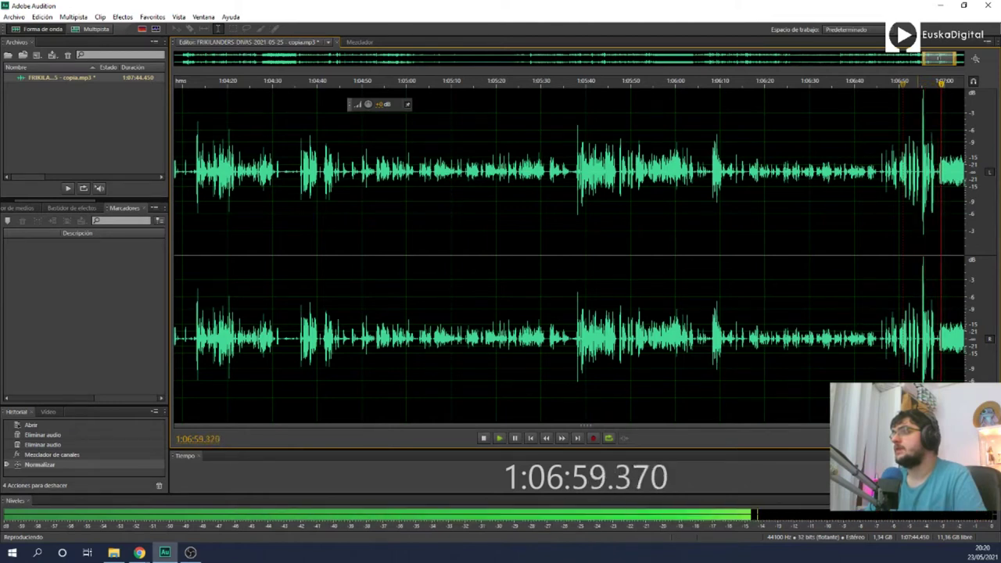
{"action": "key", "text": "space"}
Step: Compare the waveform height of the quiet start with the dense blocks around 8:35 and 42:12 across the whole recording
{"action": "key", "text": "minus"}
{"action": "key", "text": "minus"}
{"action": "key", "text": "minus"}
{"action": "key", "text": "minus"}
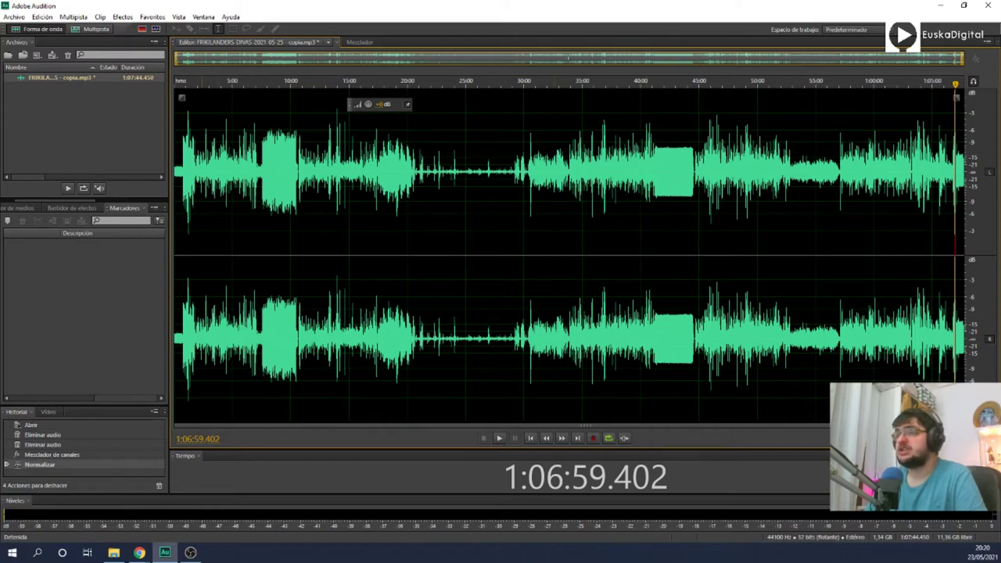
{"action": "left_click", "coordinate": [276, 172]}
{"action": "left_click_drag", "start_coordinate": [273, 291], "coordinate": [280, 292]}
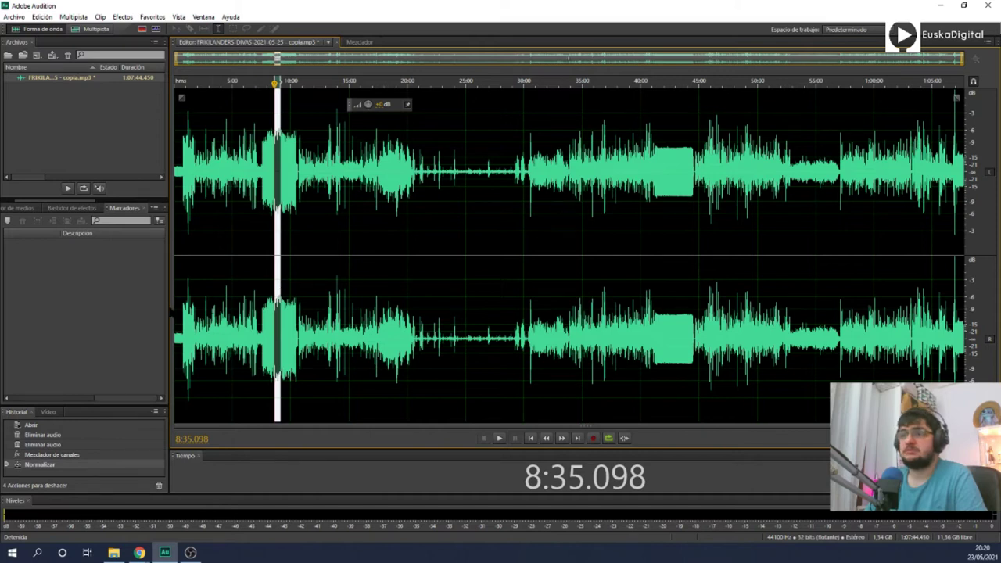
{"action": "left_click_drag", "start_coordinate": [175, 308], "coordinate": [180, 307]}
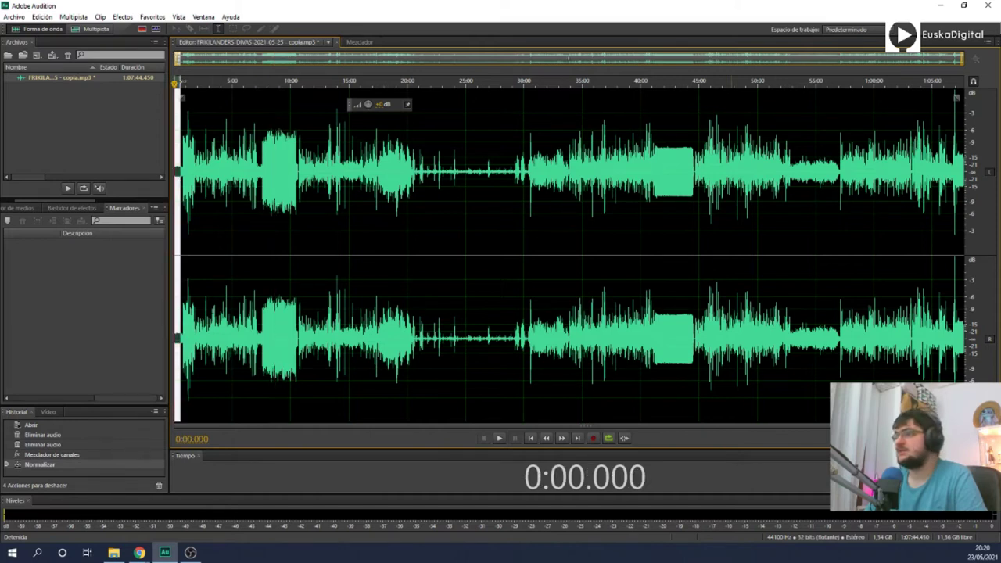
{"action": "left_click", "coordinate": [666, 308]}
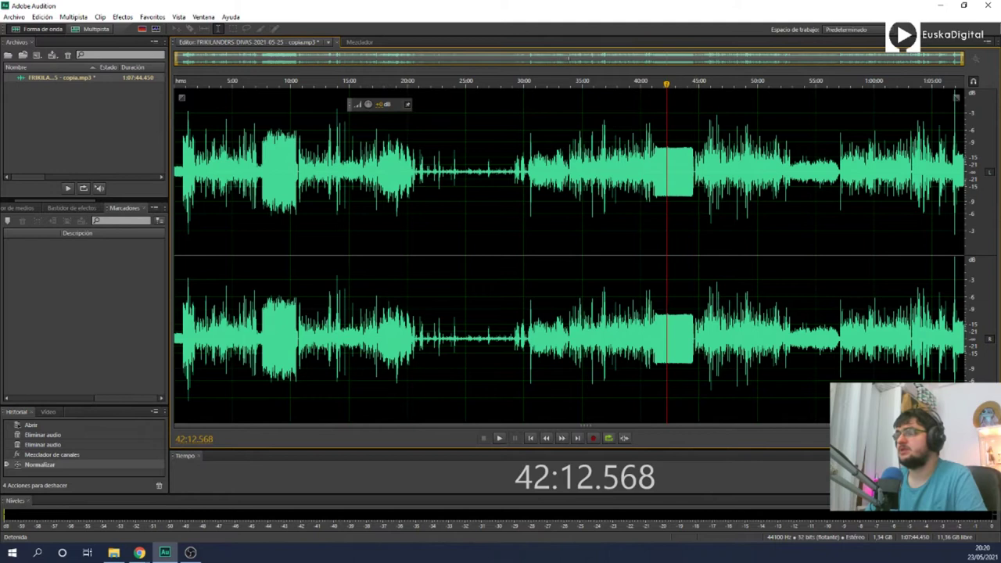
{"action": "left_click_drag", "start_coordinate": [671, 308], "coordinate": [669, 309]}
{"action": "left_click_drag", "start_coordinate": [265, 309], "coordinate": [281, 308]}
{"action": "left_click", "coordinate": [290, 309]}
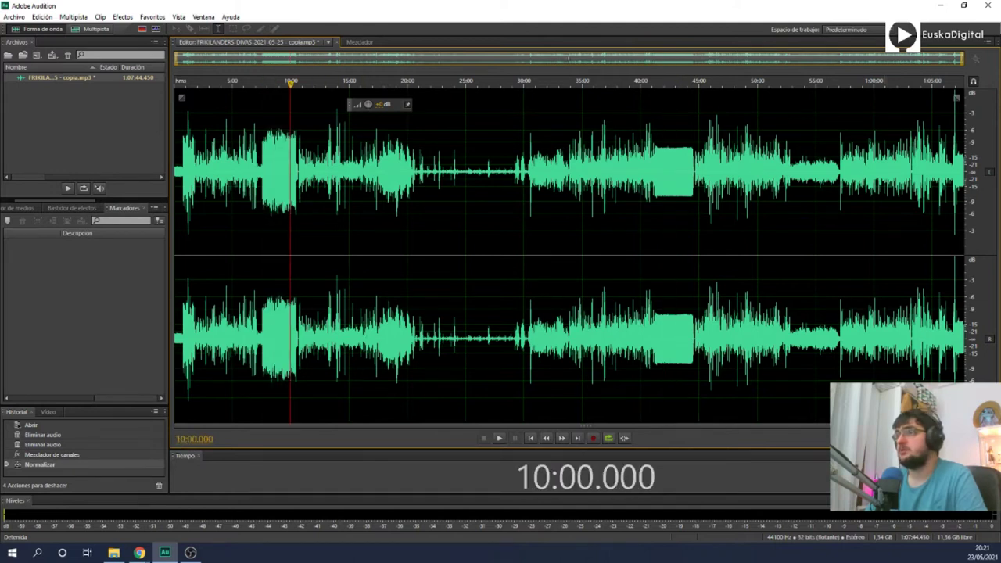
Step: Apply the tube-modeled compressor with a 12:1 ratio to the whole recording, and normalize the result to -0.1 dB
{"action": "left_click", "coordinate": [119, 16]}
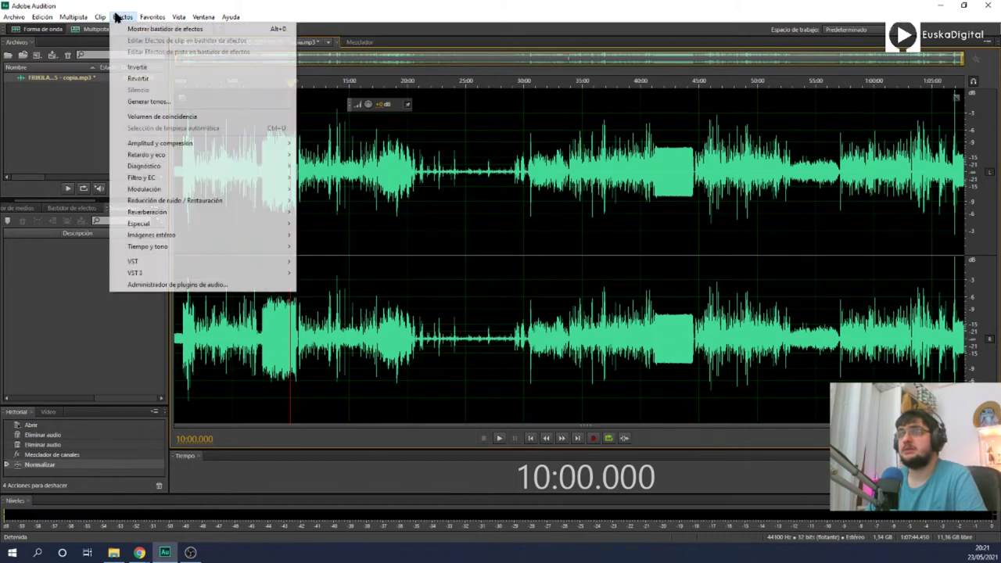
{"action": "mouse_move", "coordinate": [289, 147]}
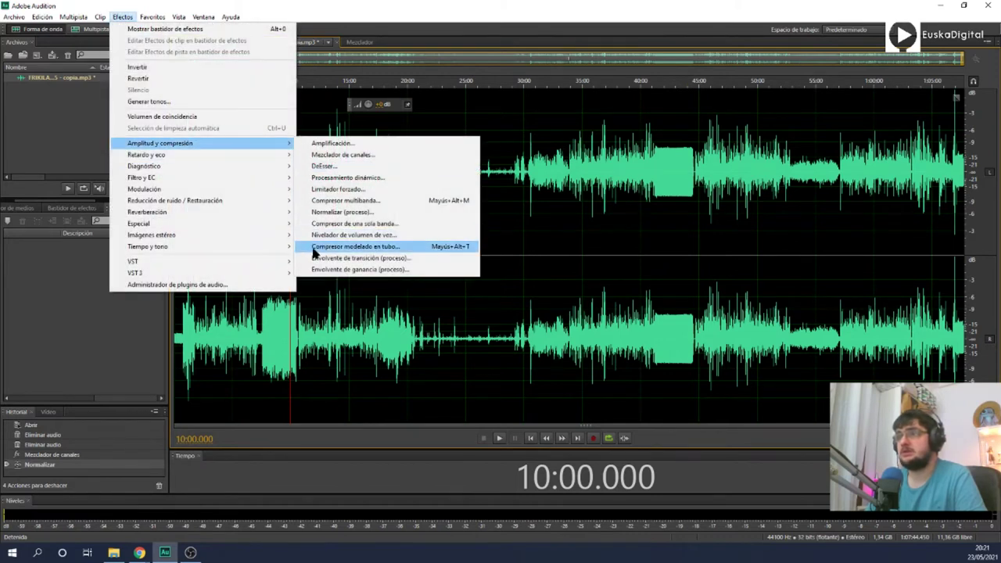
{"action": "left_click", "coordinate": [327, 247]}
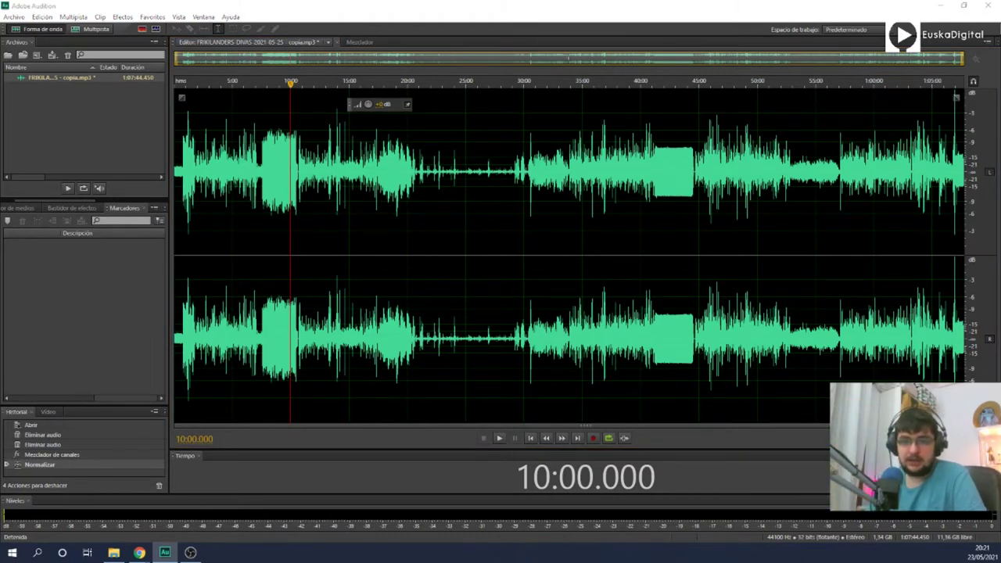
{"action": "left_click_drag", "start_coordinate": [664, 211], "coordinate": [569, 174]}
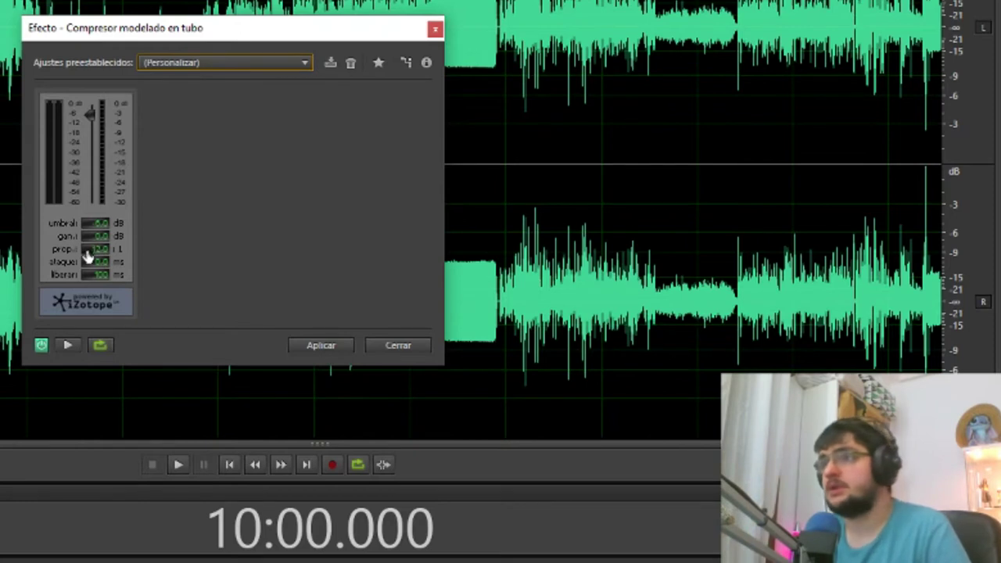
{"action": "left_click", "coordinate": [102, 250]}
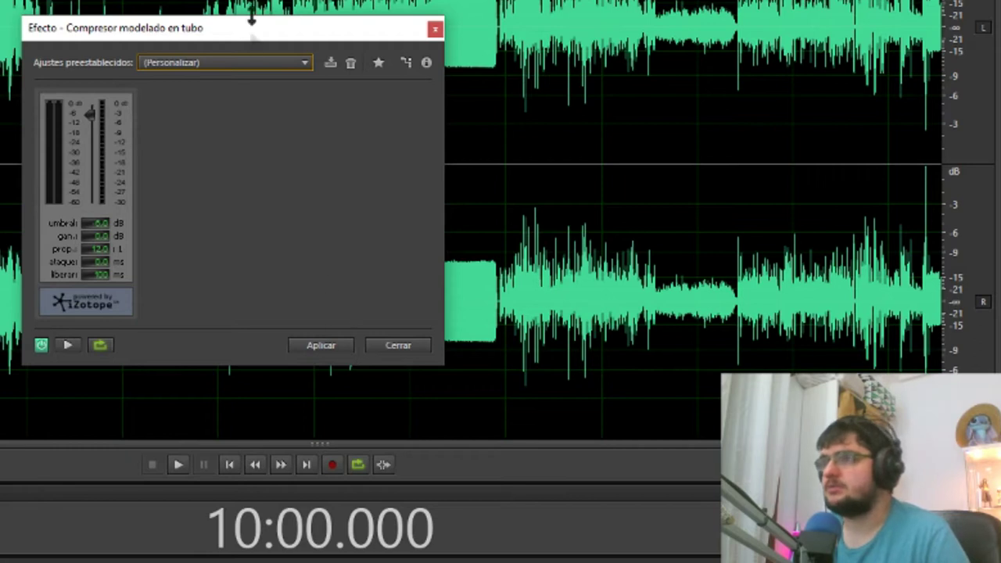
{"action": "left_click", "coordinate": [249, 66]}
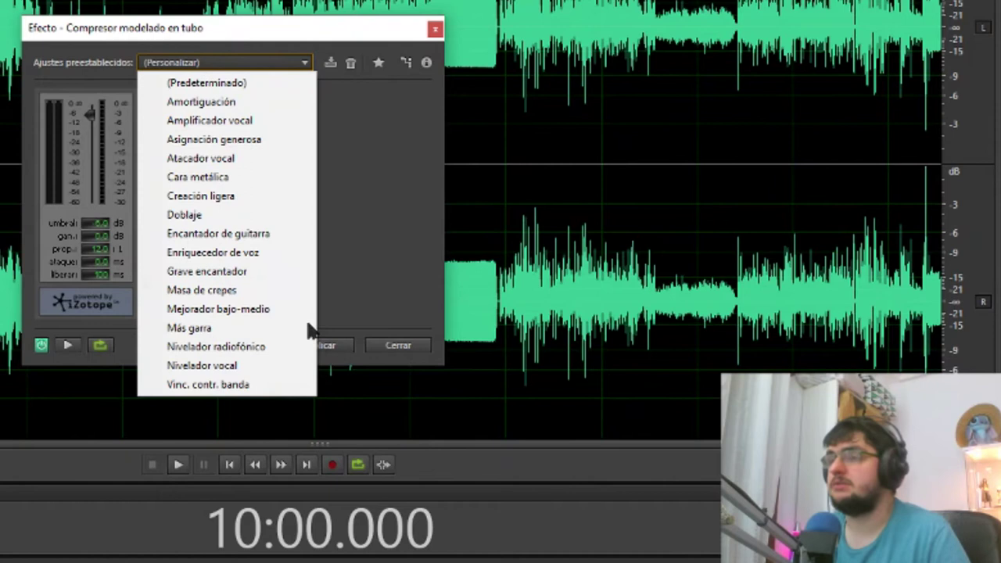
{"action": "left_click", "coordinate": [377, 307]}
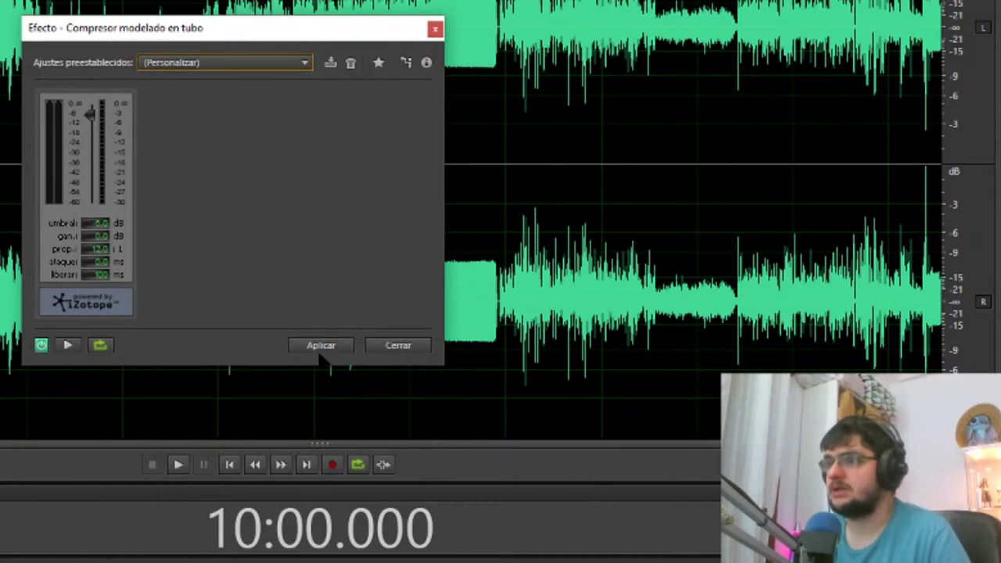
{"action": "left_click", "coordinate": [321, 344]}
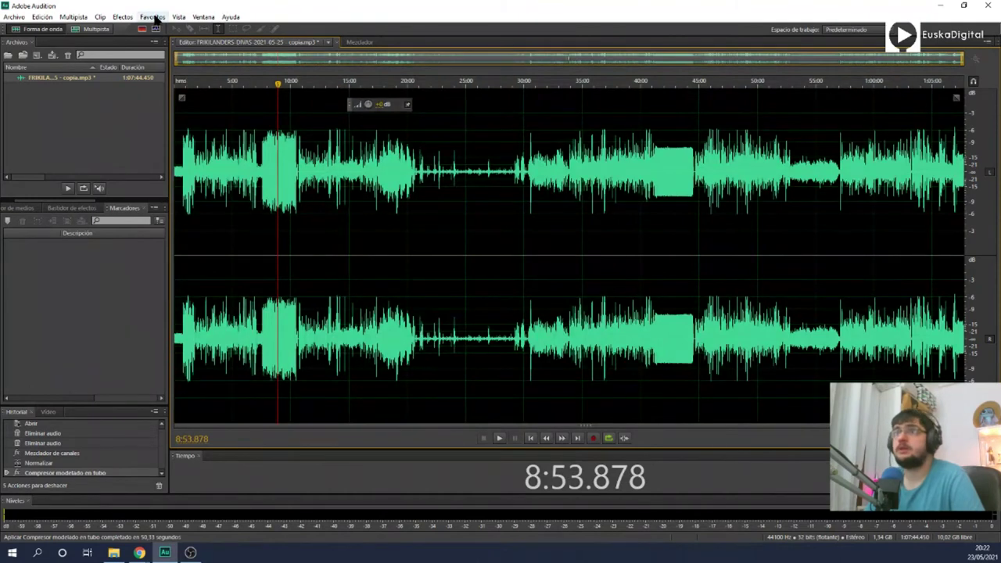
{"action": "left_click", "coordinate": [153, 16]}
{"action": "left_click", "coordinate": [218, 156]}
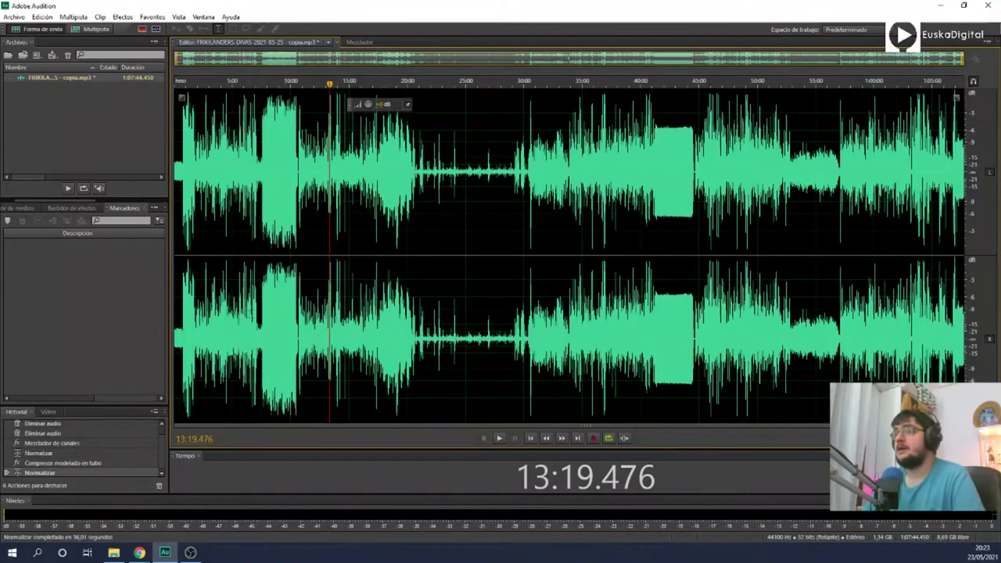
Step: Delete about 1.4 s of silence at about 0:45, between the quiet opening section and the first loud section
{"action": "scroll", "coordinate": [221, 256], "scroll_direction": "up", "scroll_amount": 3}
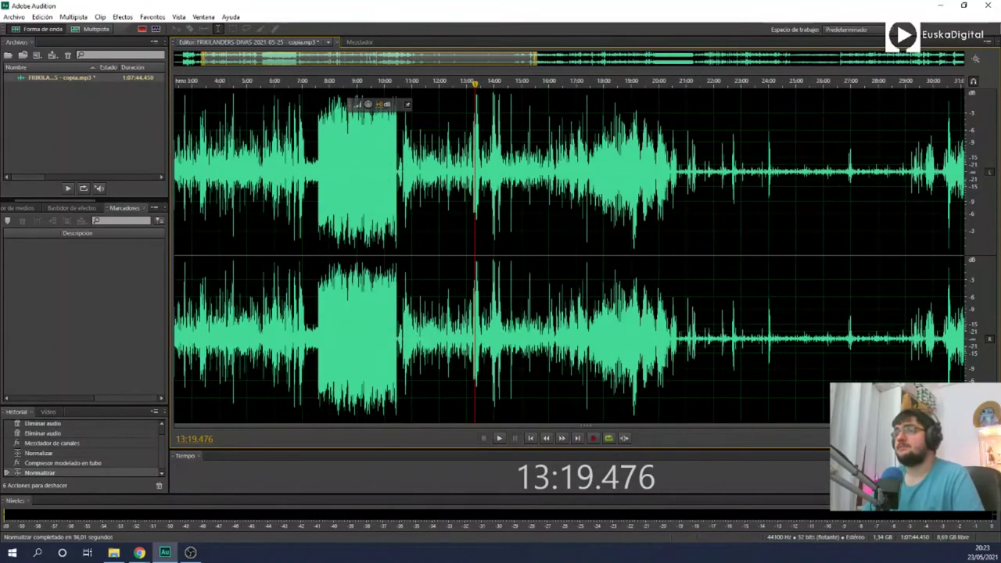
{"action": "left_click_drag", "start_coordinate": [358, 63], "coordinate": [249, 65]}
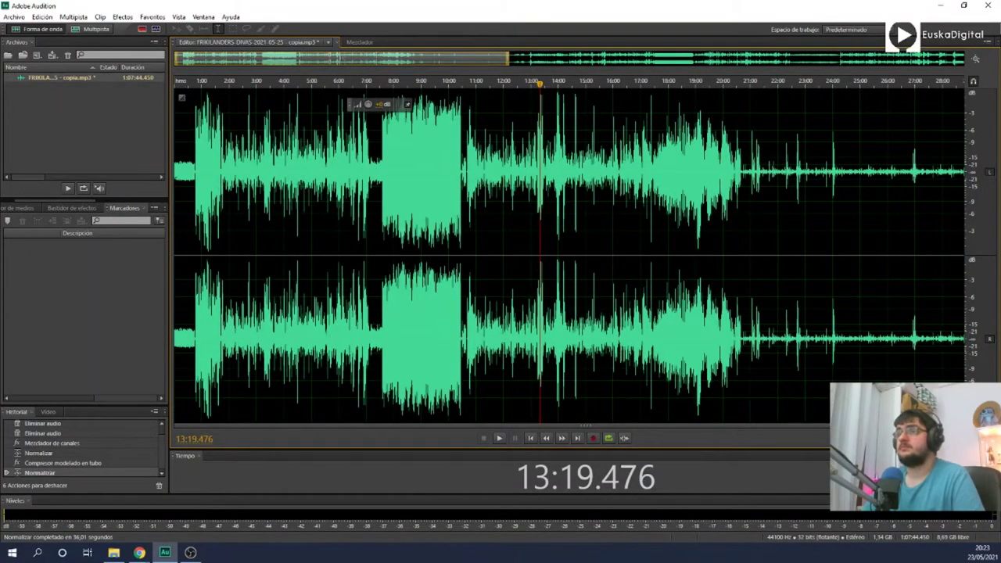
{"action": "scroll", "coordinate": [182, 250], "scroll_direction": "up", "scroll_amount": 6}
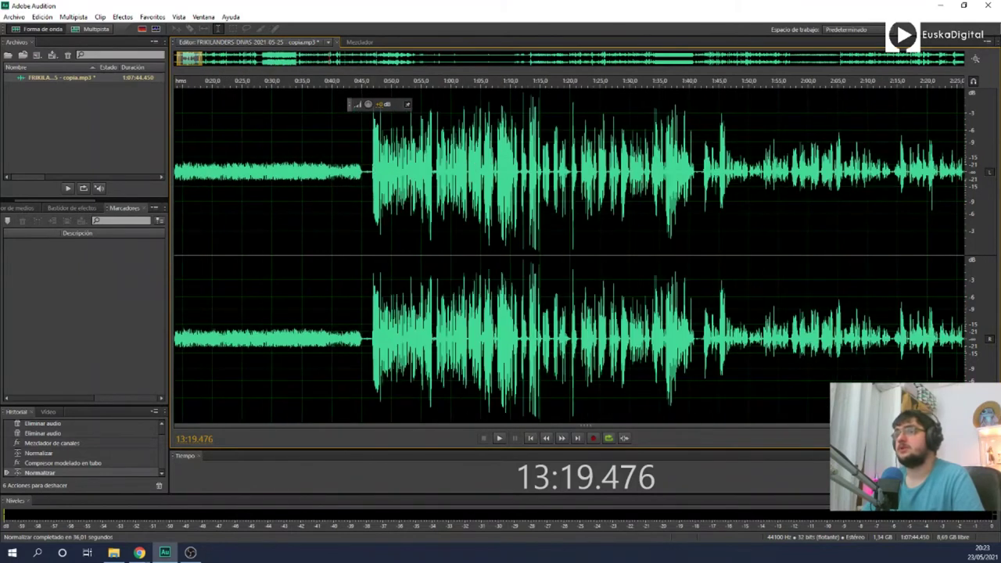
{"action": "left_click", "coordinate": [342, 250]}
{"action": "key", "text": "space"}
{"action": "left_click", "coordinate": [361, 251]}
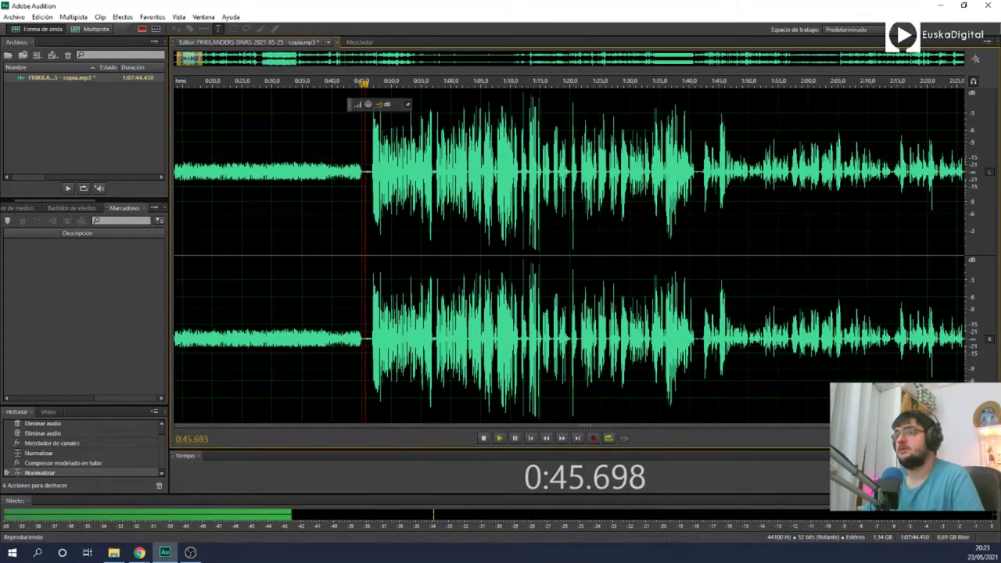
{"action": "scroll", "coordinate": [367, 250], "scroll_direction": "up", "scroll_amount": 4}
{"action": "key", "text": "space"}
{"action": "left_click_drag", "start_coordinate": [380, 250], "coordinate": [377, 250]}
{"action": "left_click_drag", "start_coordinate": [377, 156], "coordinate": [352, 154]}
{"action": "key", "text": "Delete"}
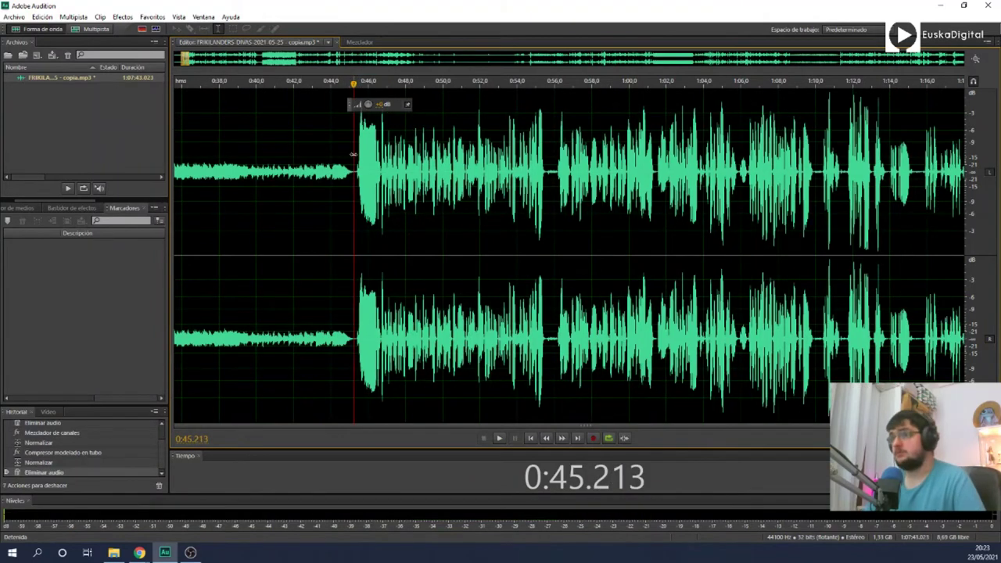
Step: Play the joint from about 0:45 to check the transition between the quiet opening and the loud section
{"action": "key", "text": "Left"}
{"action": "key", "text": "Left"}
{"action": "key", "text": "Left"}
{"action": "key", "text": "Left"}
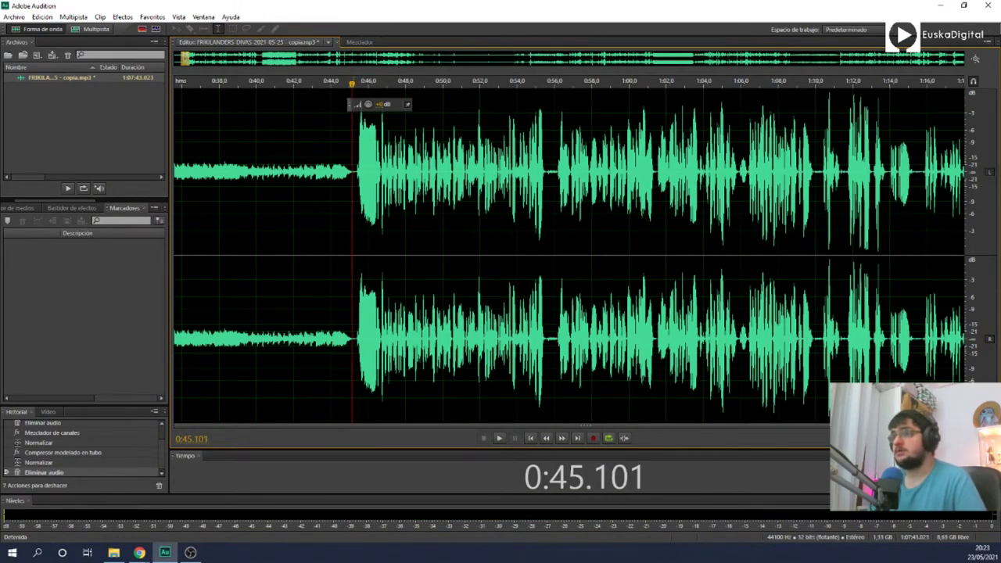
{"action": "left_click_drag", "start_coordinate": [352, 153], "coordinate": [352, 153]}
{"action": "left_click", "coordinate": [351, 154]}
{"action": "left_click", "coordinate": [353, 155]}
{"action": "key", "text": "space"}
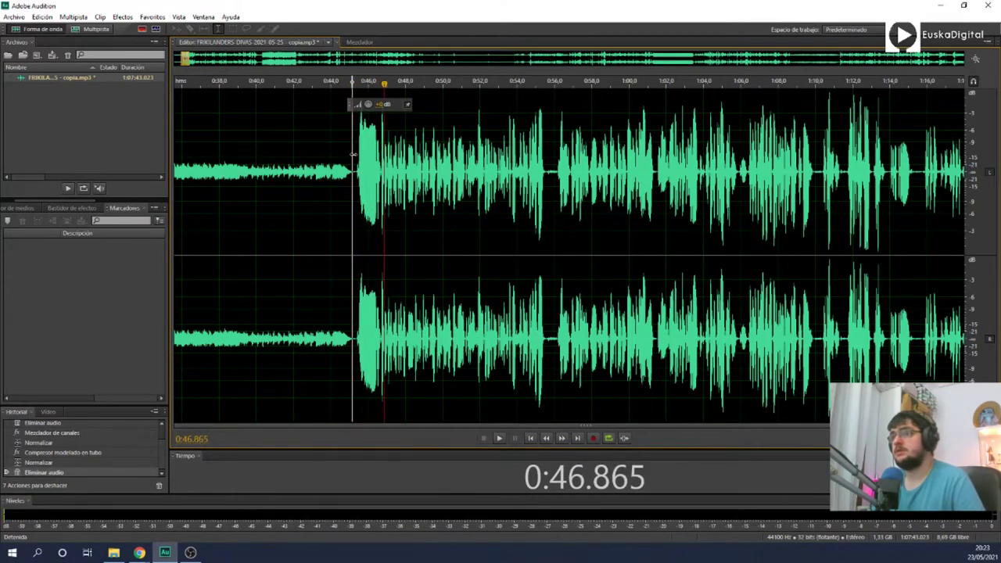
Step: Normalize the quiet opening section, from the start to about 0:45, to -0.1 dB
{"action": "scroll", "coordinate": [354, 154], "scroll_direction": "up", "scroll_amount": 3}
{"action": "left_click", "coordinate": [384, 173]}
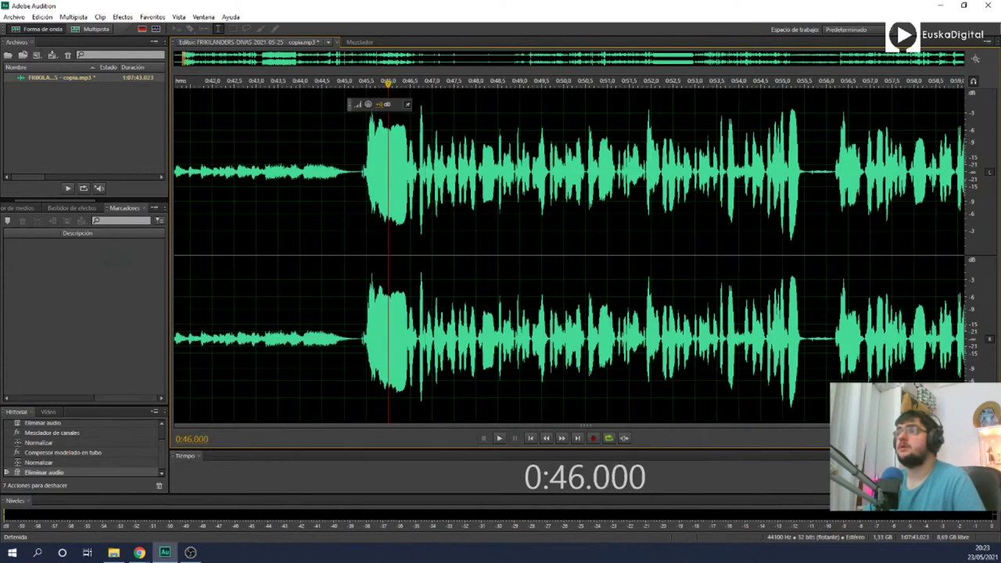
{"action": "left_click_drag", "start_coordinate": [357, 166], "coordinate": [148, 166]}
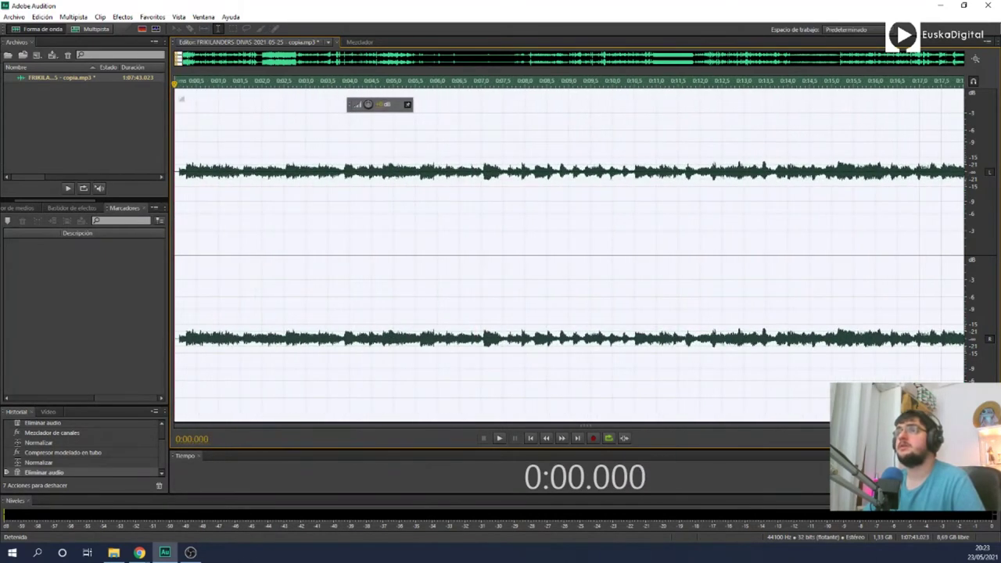
{"action": "left_click", "coordinate": [157, 17]}
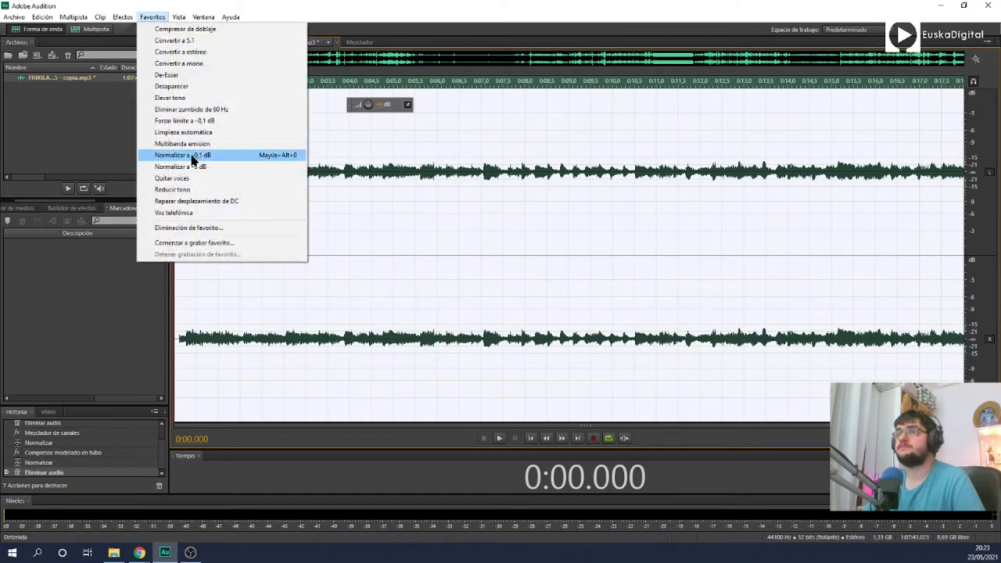
{"action": "left_click", "coordinate": [194, 156]}
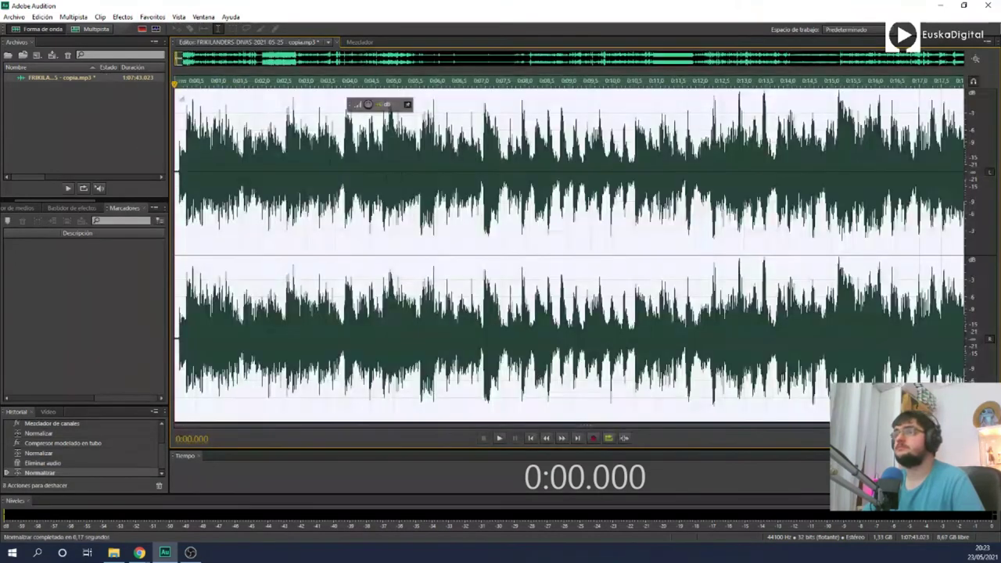
{"action": "scroll", "coordinate": [453, 166], "scroll_direction": "down", "scroll_amount": 6}
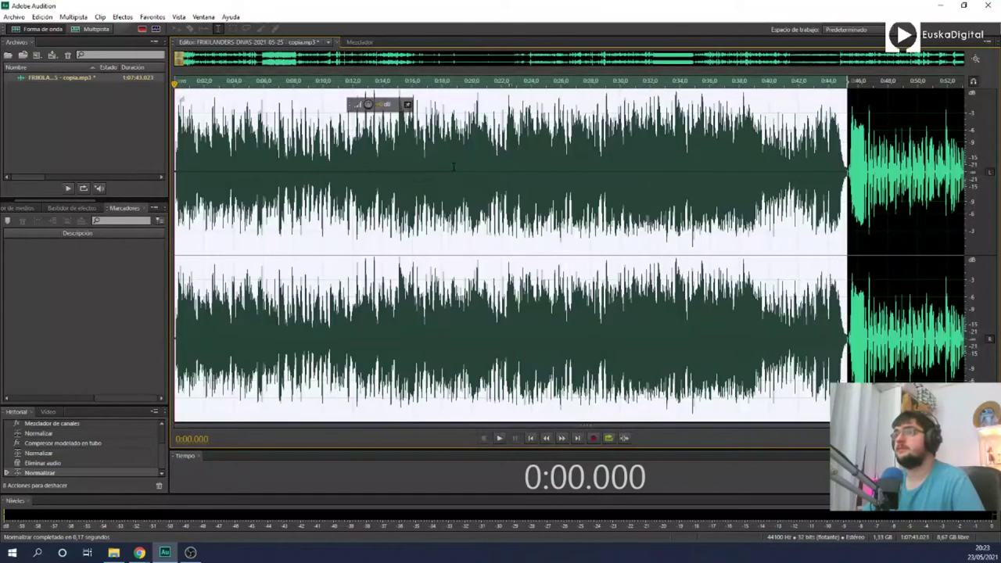
Step: Play the normalized opening from about 0:23, 0:40 and 0:44 to check its level against the following section
{"action": "left_click", "coordinate": [454, 167]}
{"action": "key", "text": "space"}
{"action": "left_click", "coordinate": [297, 169]}
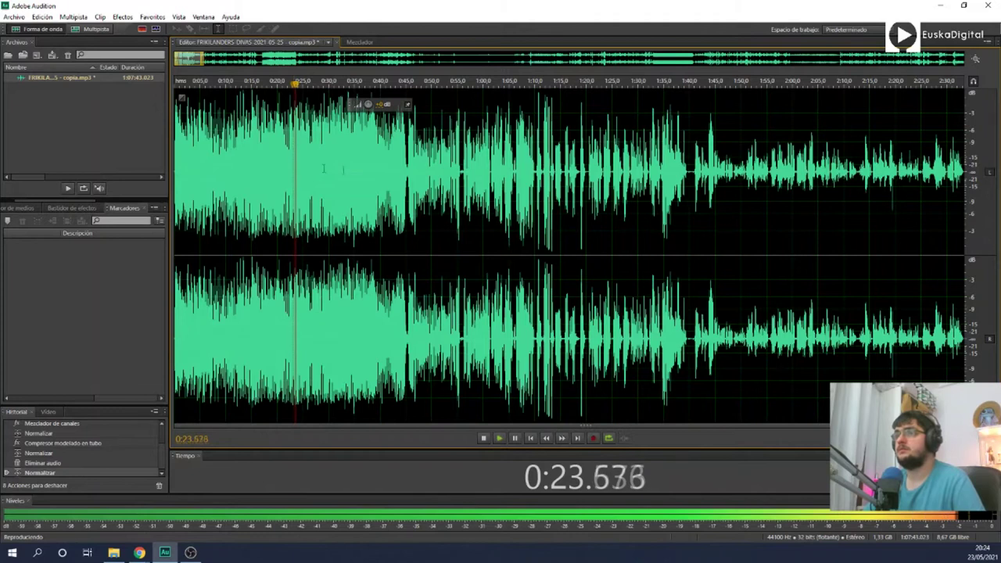
{"action": "left_click", "coordinate": [379, 170]}
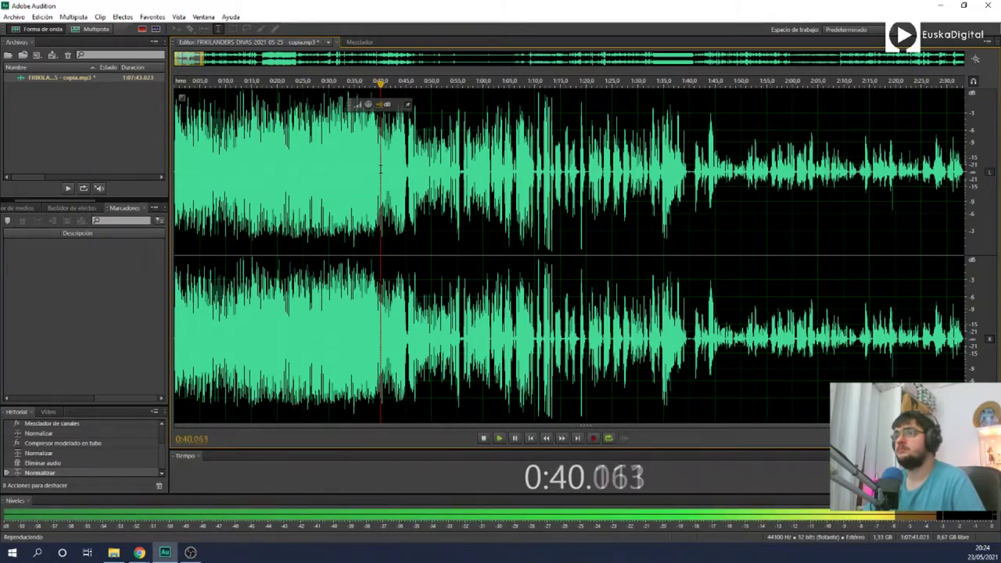
{"action": "left_click", "coordinate": [402, 168]}
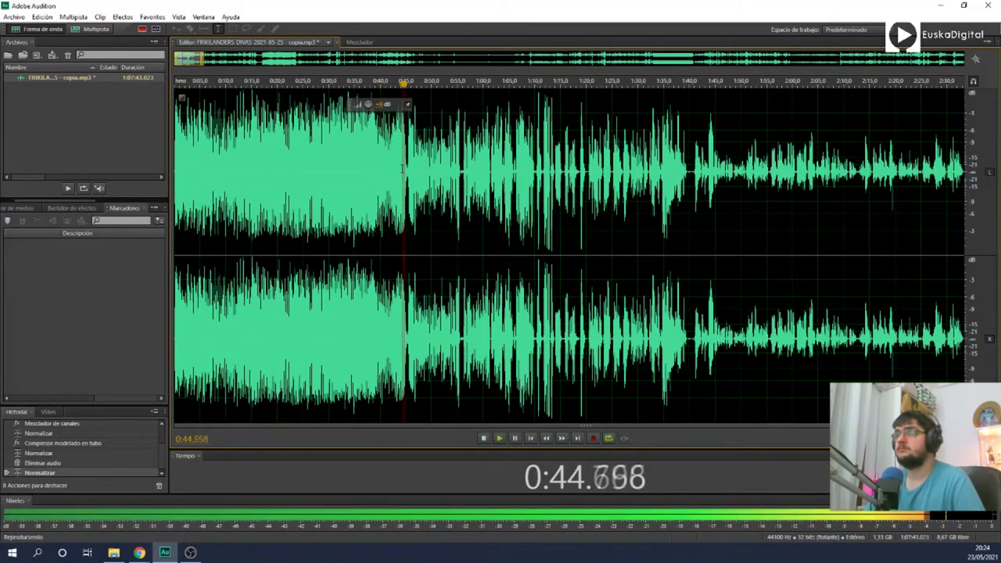
{"action": "key", "text": "space"}
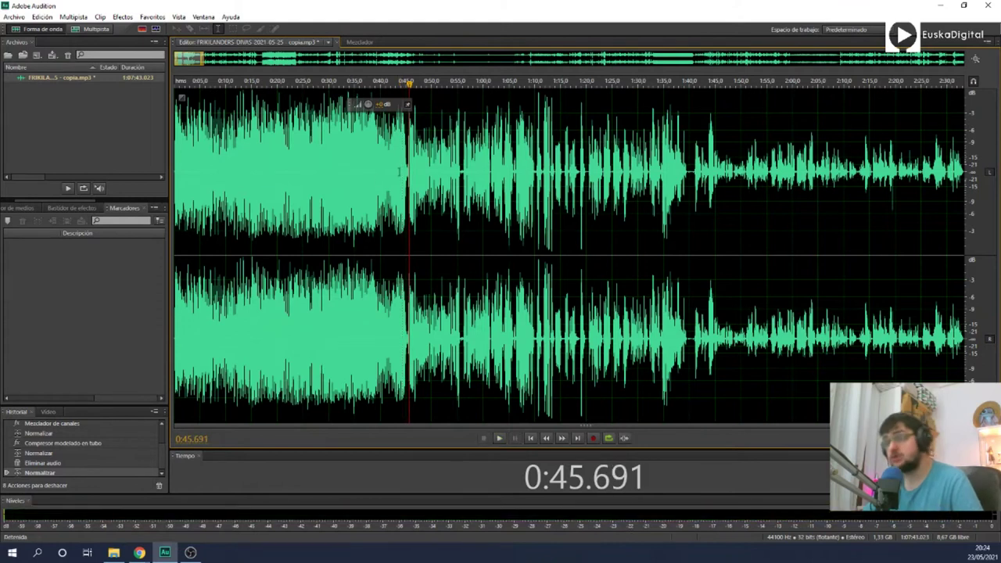
Step: Undo the normalization of the opening section up to about 0:45
{"action": "key", "text": "ctrl+z"}
{"action": "left_click", "coordinate": [379, 285]}
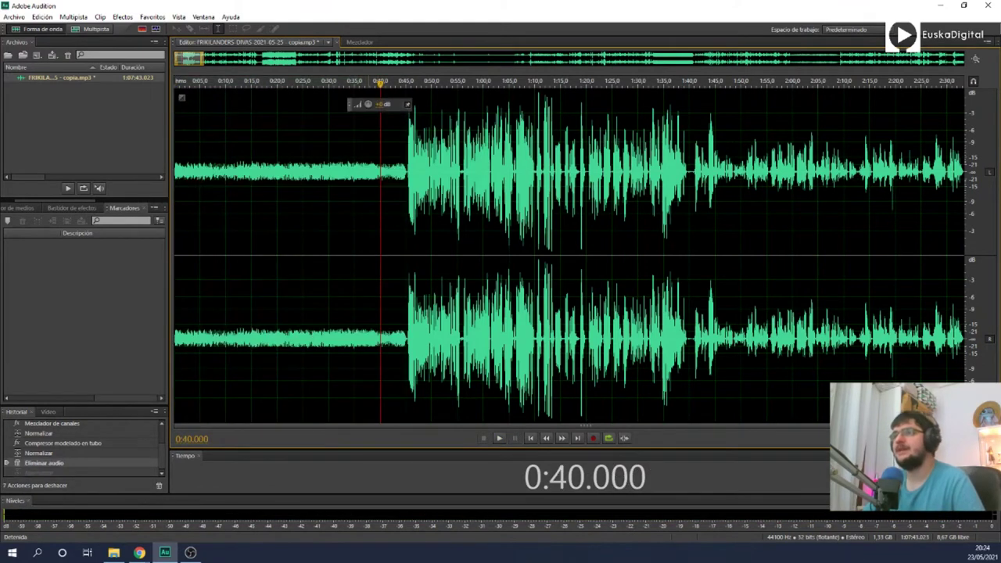
{"action": "scroll", "coordinate": [380, 285], "scroll_direction": "up", "scroll_amount": 1}
{"action": "scroll", "coordinate": [380, 286], "scroll_direction": "down", "scroll_amount": 3}
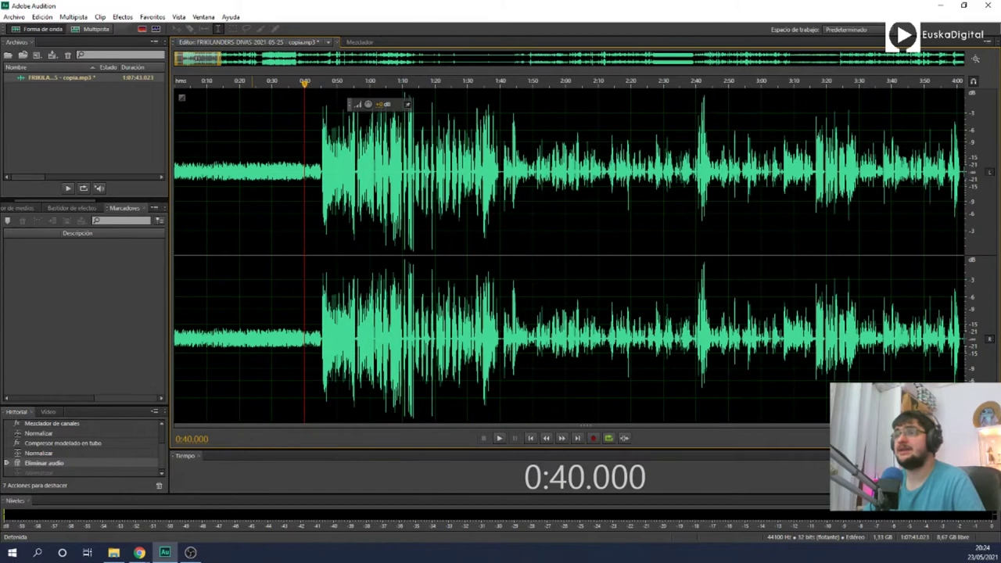
Step: Normalize only about the first 1.6 s of the recording to -0.1 dB
{"action": "scroll", "coordinate": [253, 258], "scroll_direction": "up", "scroll_amount": 3}
{"action": "scroll", "coordinate": [185, 59], "scroll_direction": "up", "scroll_amount": 4}
{"action": "left_click_drag", "start_coordinate": [175, 59], "coordinate": [30, 59]}
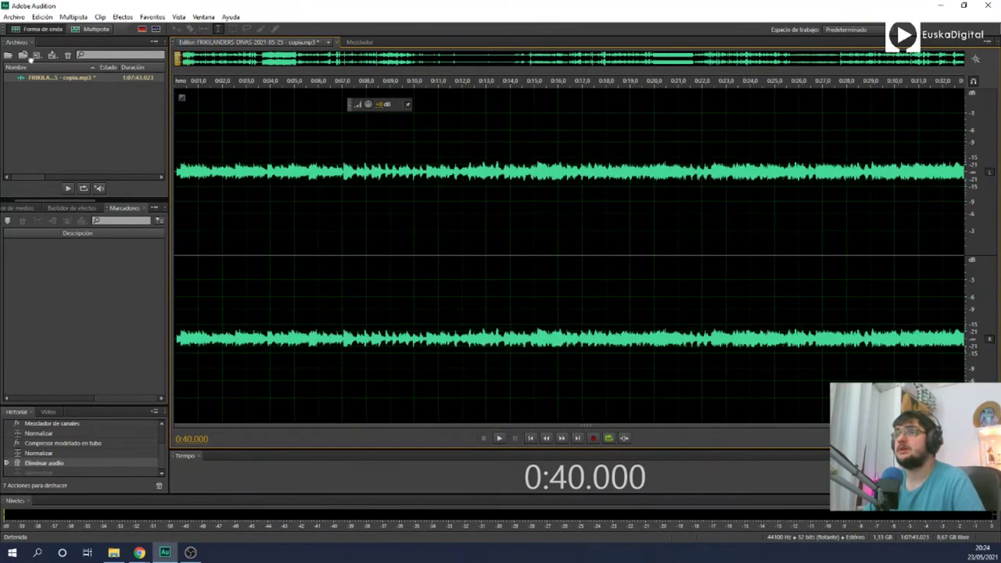
{"action": "key", "text": "equal"}
{"action": "key", "text": "equal"}
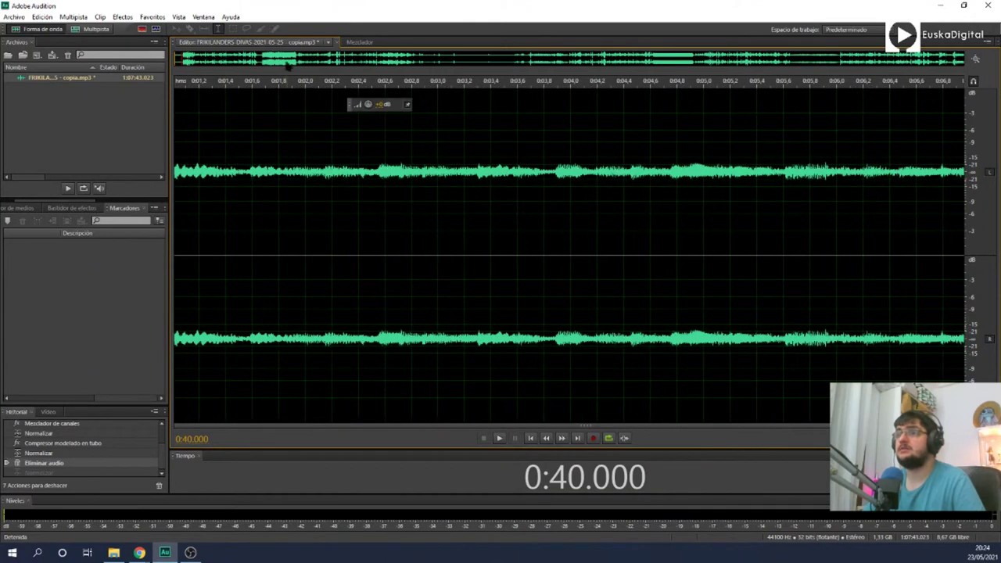
{"action": "left_click_drag", "start_coordinate": [251, 160], "coordinate": [2, 158]}
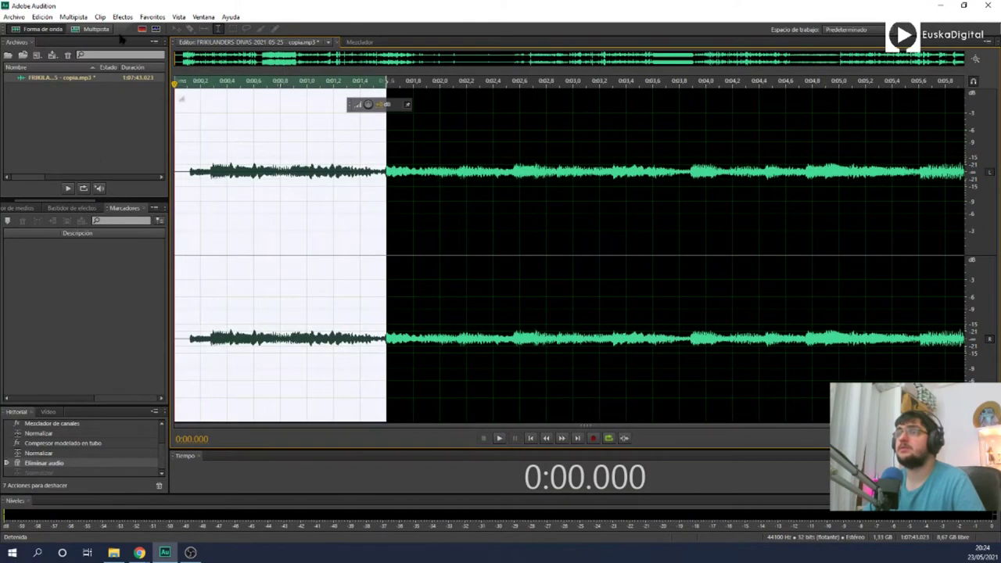
{"action": "left_click", "coordinate": [148, 16]}
{"action": "left_click", "coordinate": [241, 160]}
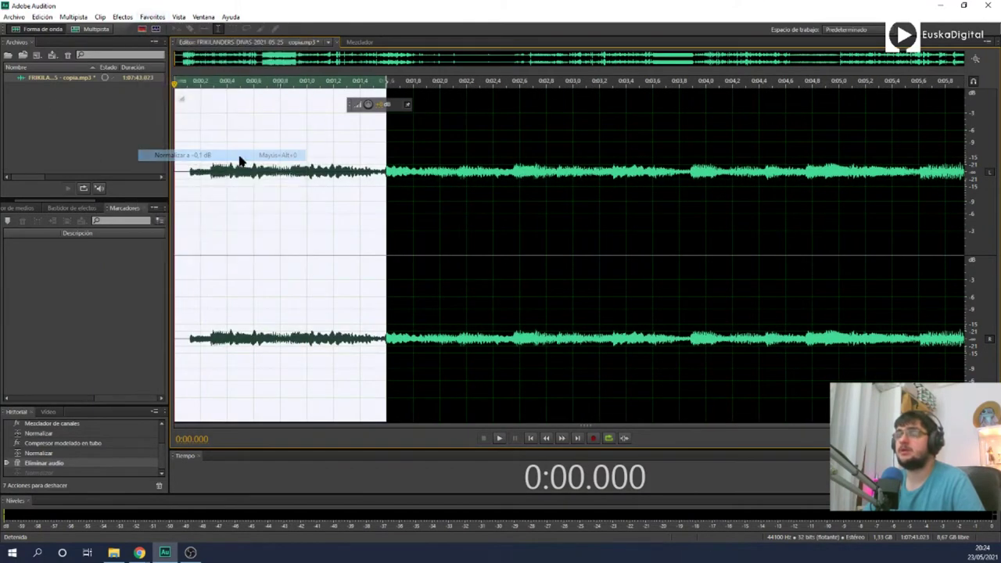
{"action": "left_click", "coordinate": [188, 257]}
{"action": "left_click", "coordinate": [182, 257]}
{"action": "left_click", "coordinate": [182, 257]}
{"action": "left_click", "coordinate": [184, 258]}
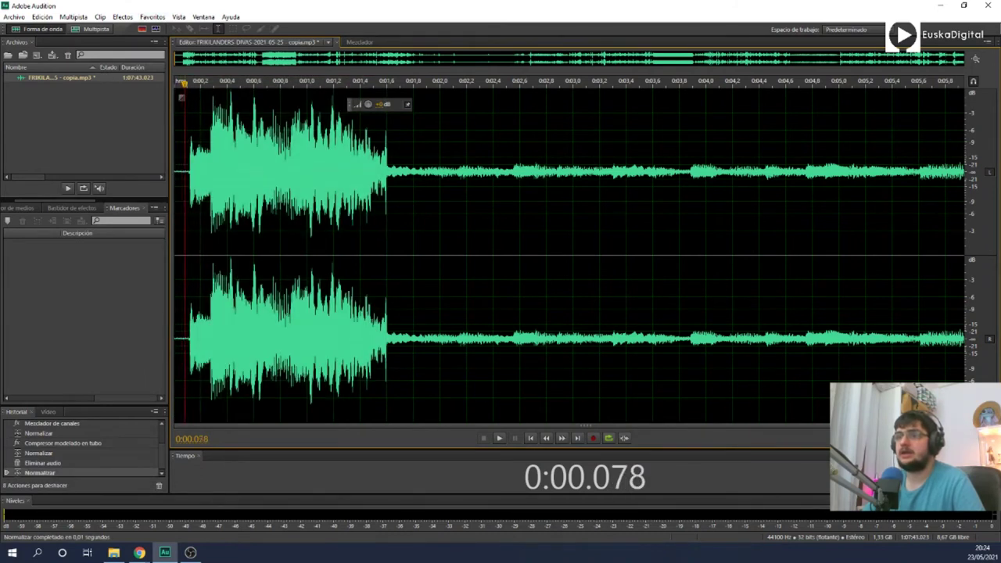
Step: Play the near-silent stretch of about 0.08 s before the sound starts to listen to its background noise
{"action": "left_click_drag", "start_coordinate": [185, 257], "coordinate": [172, 257]}
{"action": "key", "text": "space"}
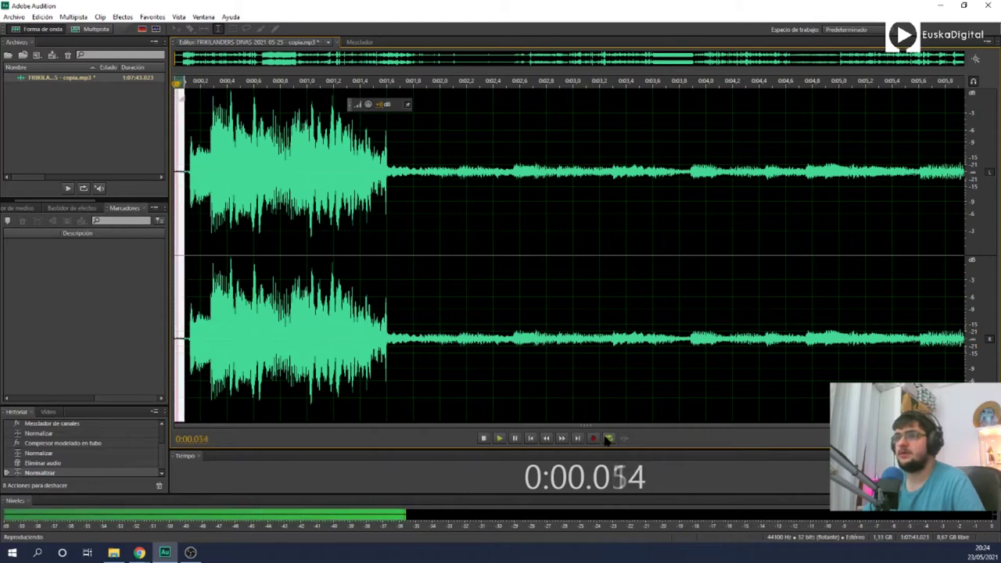
{"action": "key", "text": "space"}
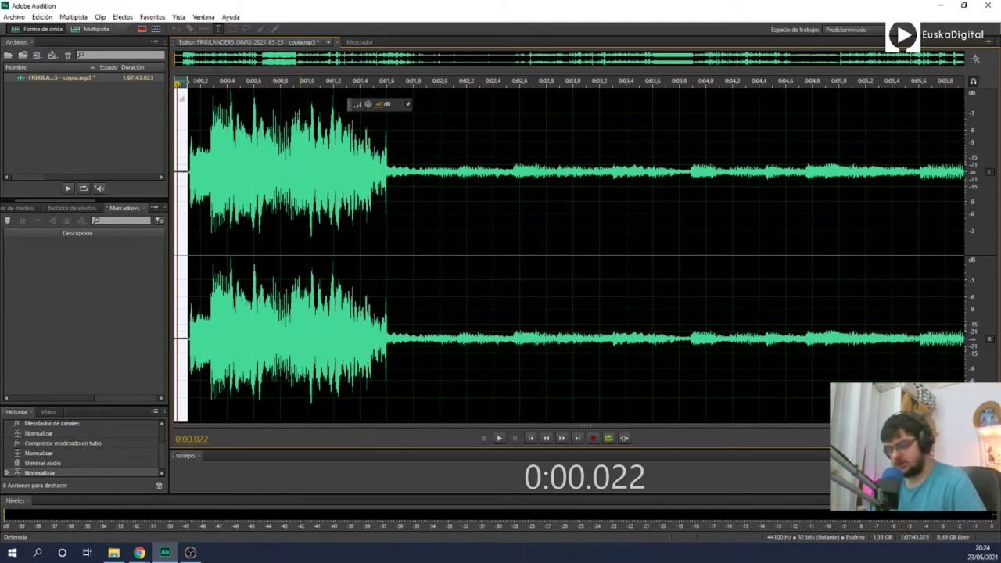
Step: Capture a noise print from the near-silent stretch of about 0.1 s at the very start, and clear the selection
{"action": "left_click", "coordinate": [123, 17]}
{"action": "mouse_move", "coordinate": [268, 202]}
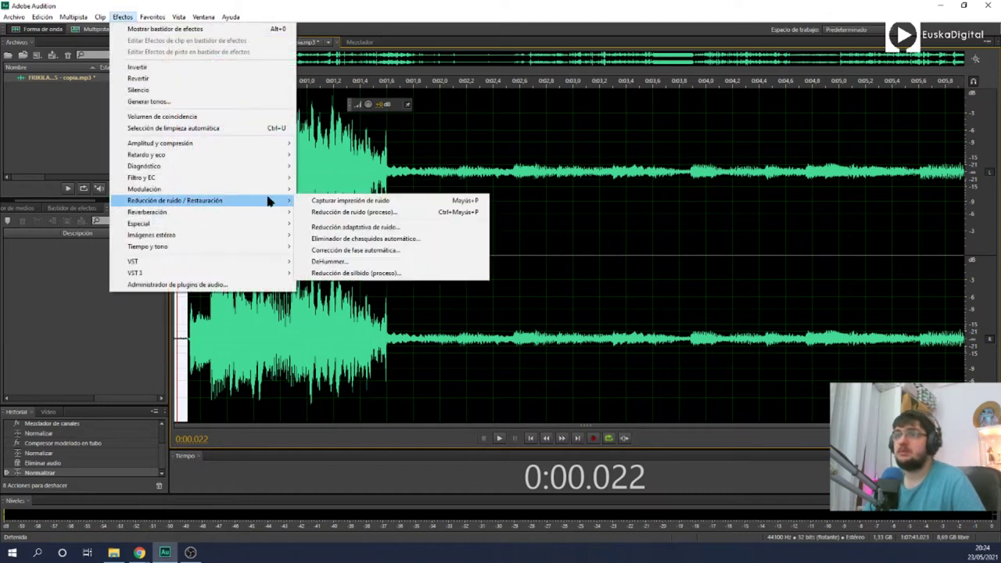
{"action": "left_click", "coordinate": [421, 201]}
{"action": "left_click", "coordinate": [399, 205]}
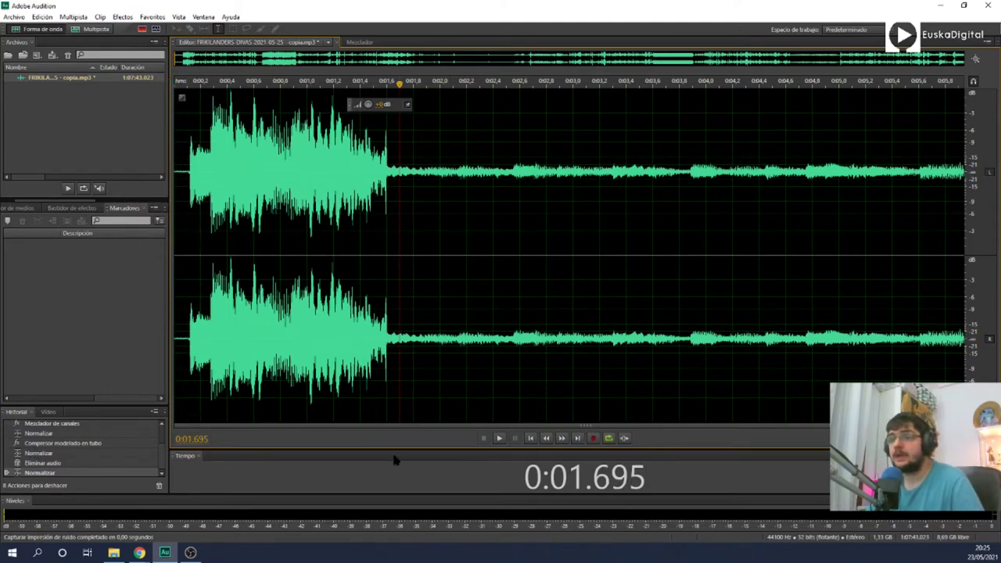
Step: Undo the normalization of the first 1.6 s of the recording
{"action": "key", "text": "ctrl+z"}
{"action": "scroll", "coordinate": [447, 375], "scroll_direction": "down", "scroll_amount": 5}
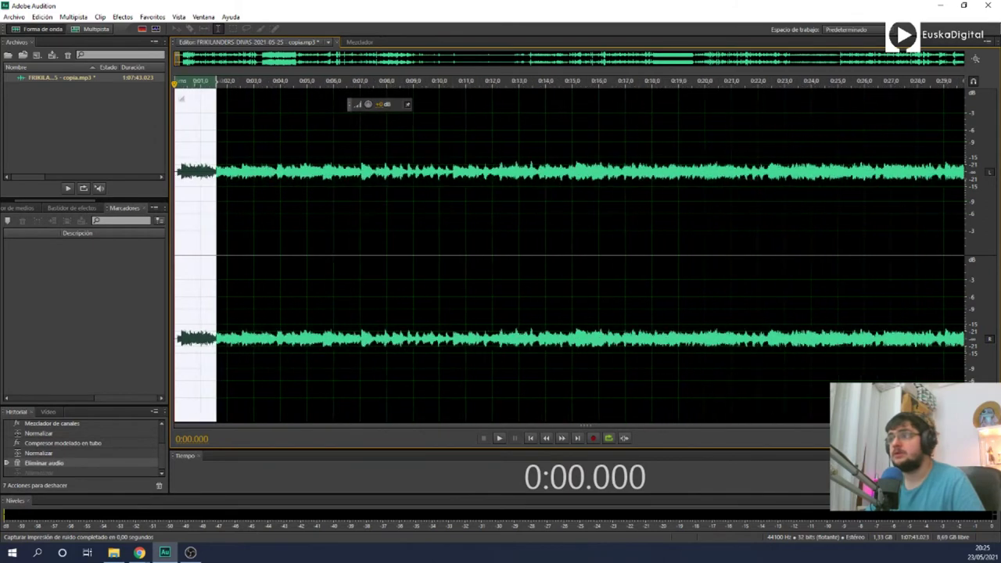
{"action": "key", "text": "minus"}
{"action": "key", "text": "minus"}
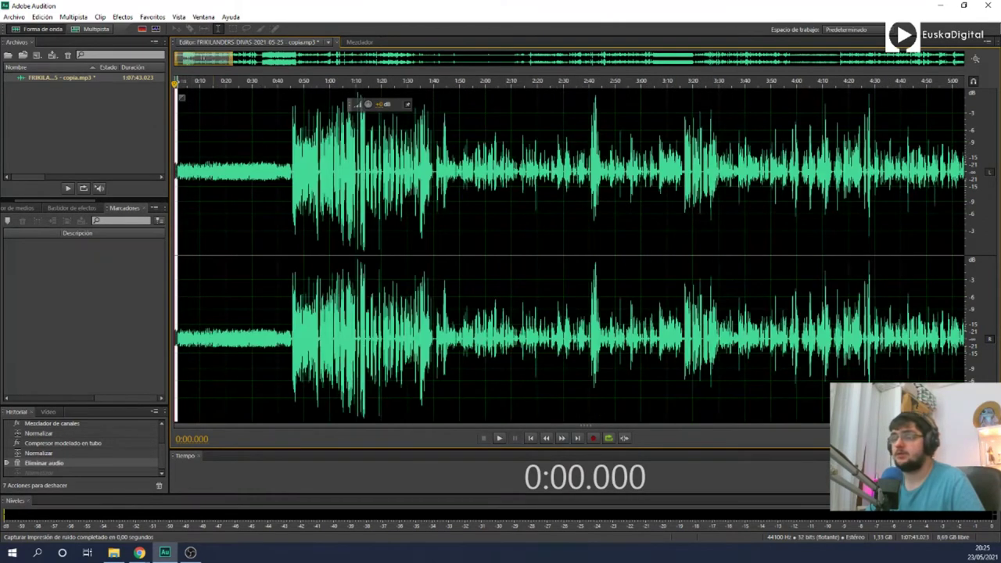
Step: Select the whole quiet opening from the joint at about 0:45 back to the start, and normalize it to -0.1 dB
{"action": "scroll", "coordinate": [299, 362], "scroll_direction": "up", "scroll_amount": 10}
{"action": "left_click_drag", "start_coordinate": [187, 346], "coordinate": [135, 346]}
{"action": "left_click", "coordinate": [260, 347]}
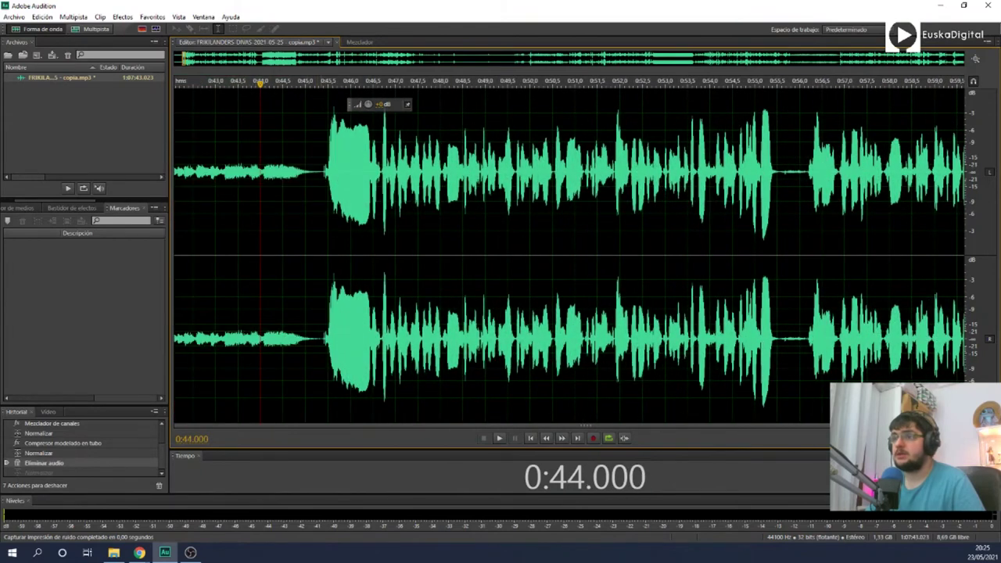
{"action": "key", "text": "shift+Home"}
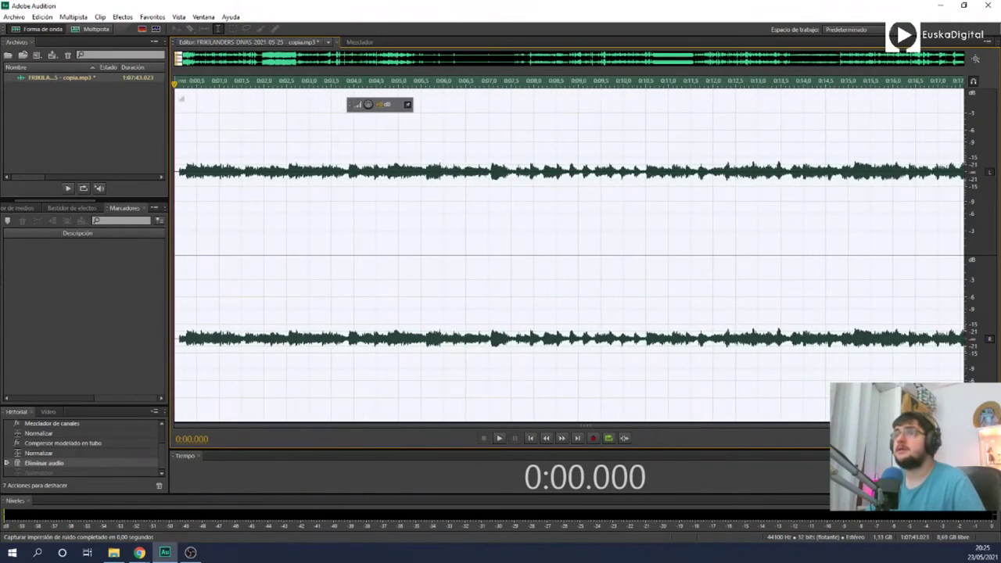
{"action": "left_click", "coordinate": [157, 16]}
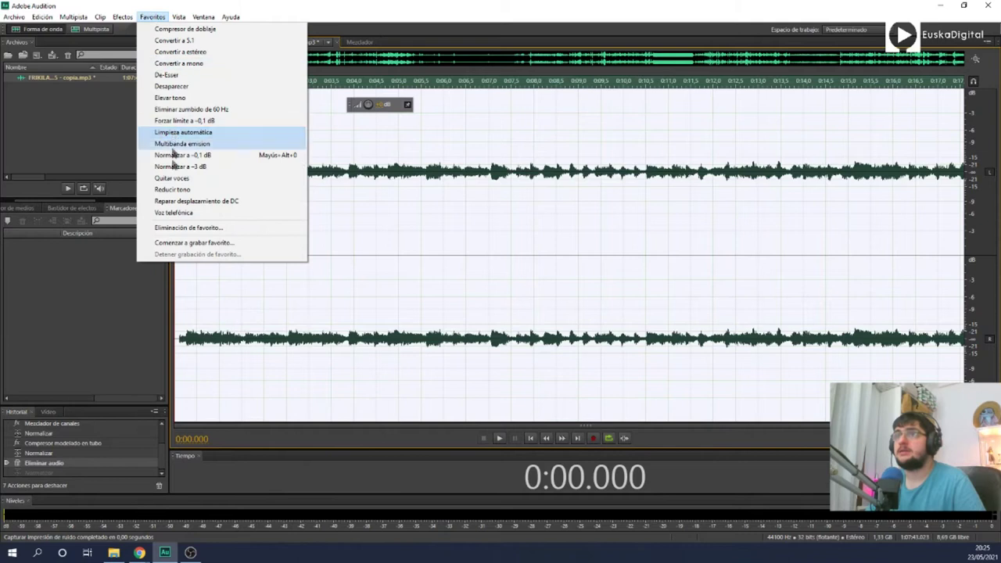
{"action": "left_click", "coordinate": [155, 154]}
{"action": "left_click", "coordinate": [219, 235]}
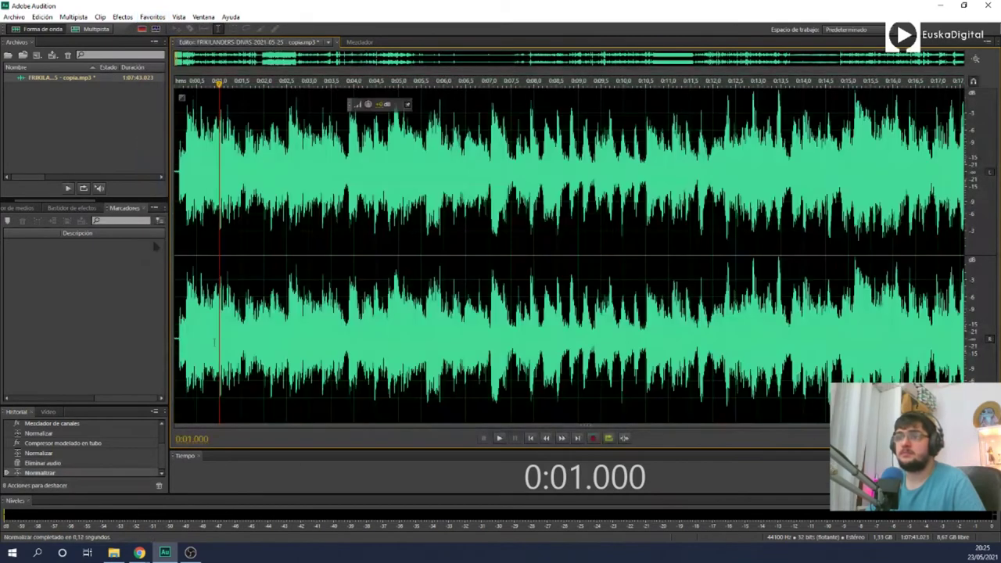
Step: Locate the start of the dense block at about 41:10 and play it briefly to check it
{"action": "scroll", "coordinate": [219, 234], "scroll_direction": "down", "scroll_amount": 8}
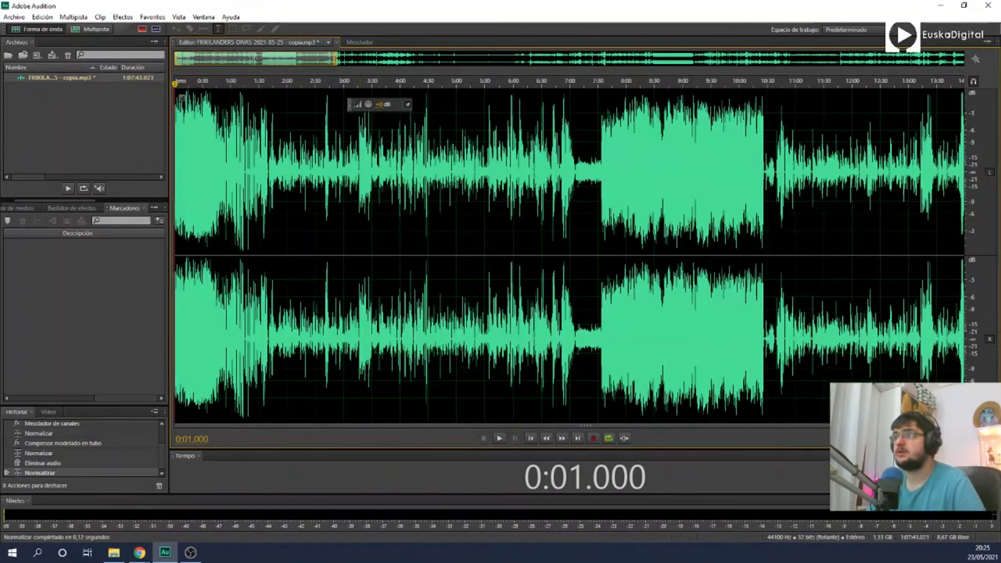
{"action": "left_click_drag", "start_coordinate": [264, 70], "coordinate": [692, 67]}
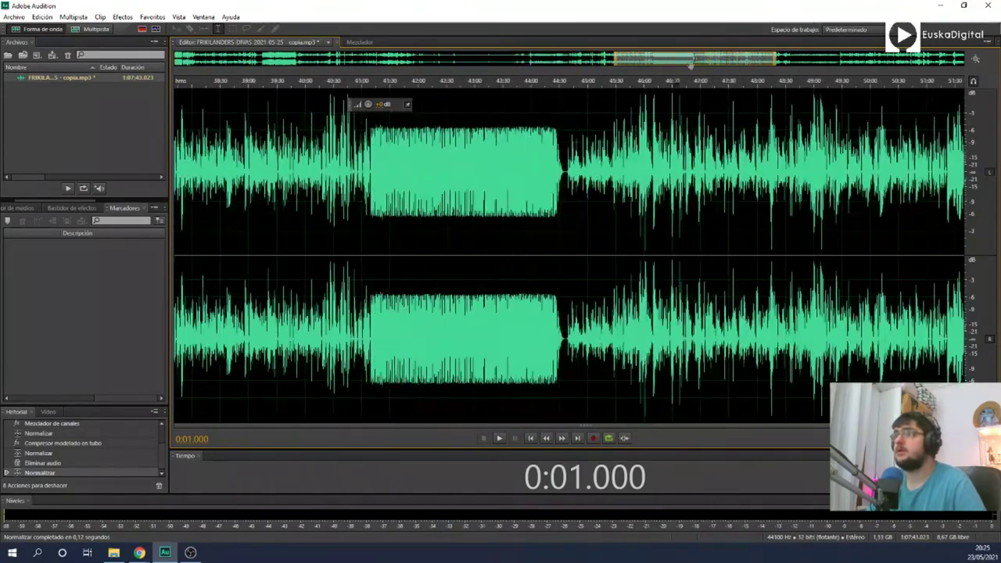
{"action": "scroll", "coordinate": [365, 177], "scroll_direction": "up", "scroll_amount": 6}
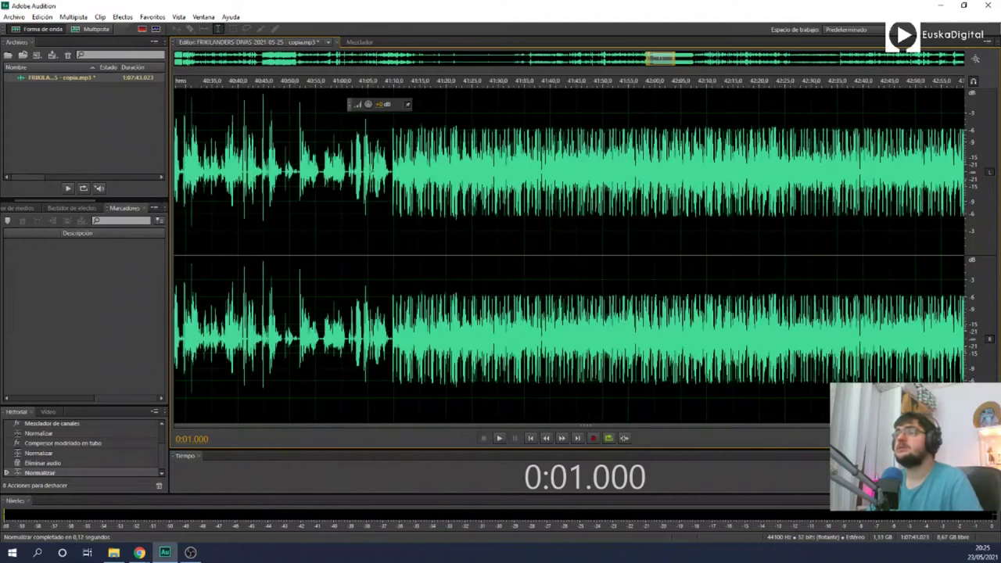
{"action": "left_click", "coordinate": [372, 173]}
{"action": "key", "text": "space"}
{"action": "left_click", "coordinate": [393, 170]}
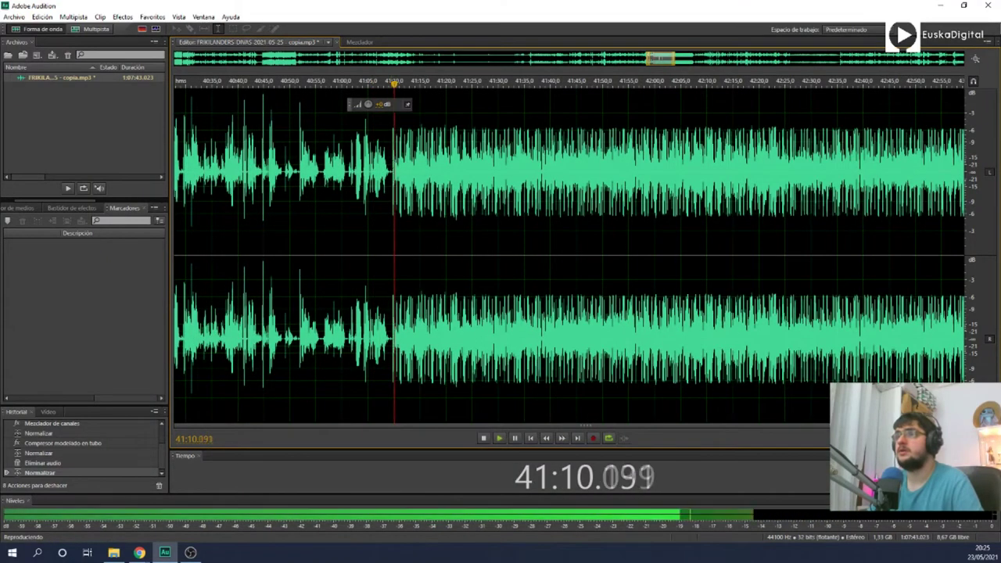
{"action": "scroll", "coordinate": [390, 170], "scroll_direction": "up", "scroll_amount": 5}
{"action": "key", "text": "space"}
Step: Select the dense block from about 41:09.5 to its fade-out at about 44:35, and normalize it to -0.1 dB
{"action": "left_click_drag", "start_coordinate": [400, 170], "coordinate": [864, 148]}
{"action": "left_click", "coordinate": [844, 60]}
{"action": "scroll", "coordinate": [843, 59], "scroll_direction": "down", "scroll_amount": 5}
{"action": "scroll", "coordinate": [809, 117], "scroll_direction": "down", "scroll_amount": 4}
{"action": "left_click_drag", "start_coordinate": [817, 64], "coordinate": [678, 63]}
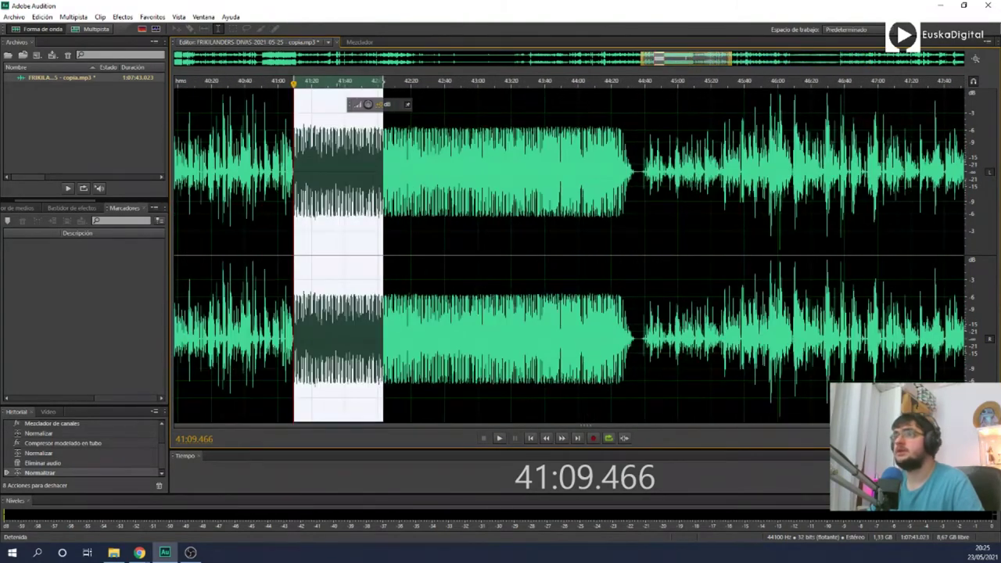
{"action": "left_click_drag", "start_coordinate": [383, 226], "coordinate": [635, 194]}
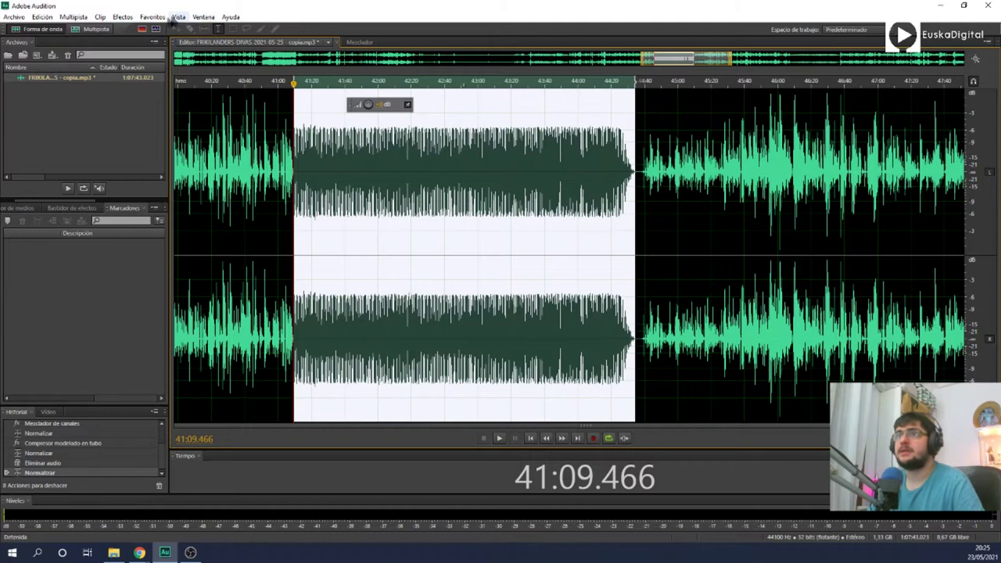
{"action": "left_click", "coordinate": [152, 16]}
{"action": "left_click", "coordinate": [215, 156]}
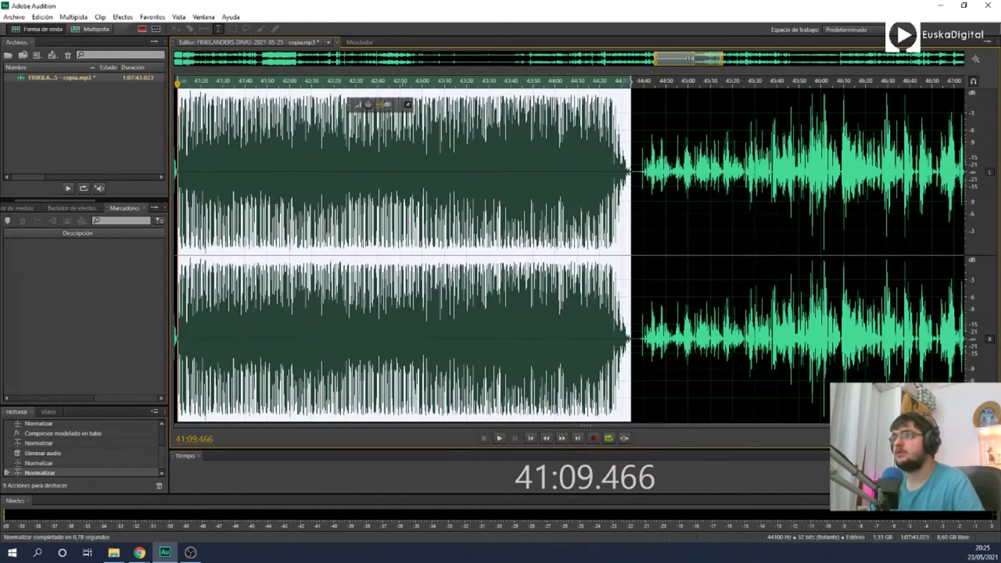
Step: Locate the gap after the dense block's fade-out and play it from about 44:37 to check what it contains
{"action": "scroll", "coordinate": [641, 168], "scroll_direction": "up", "scroll_amount": 5}
{"action": "left_click", "coordinate": [631, 169]}
{"action": "key", "text": "space"}
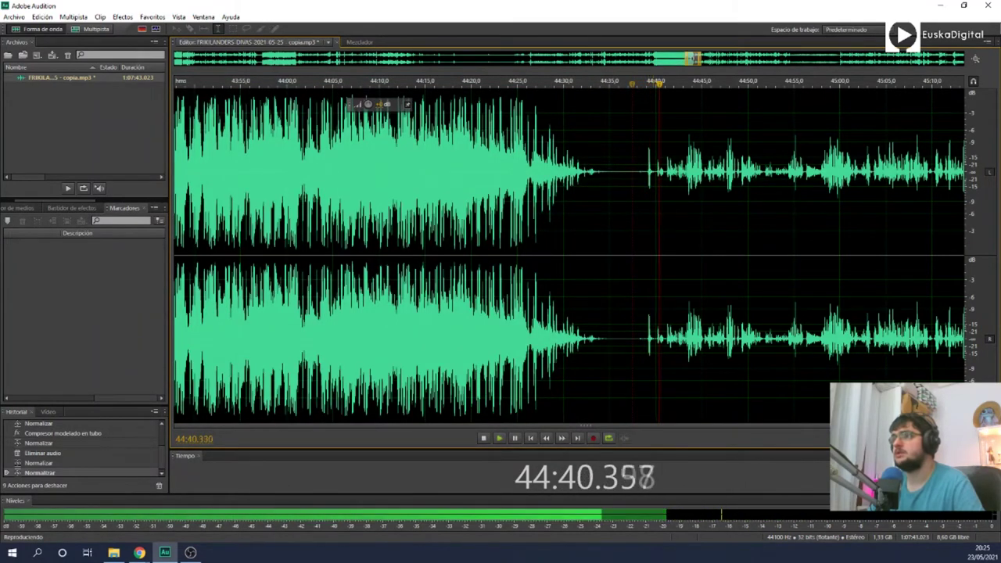
{"action": "scroll", "coordinate": [660, 169], "scroll_direction": "up", "scroll_amount": 4}
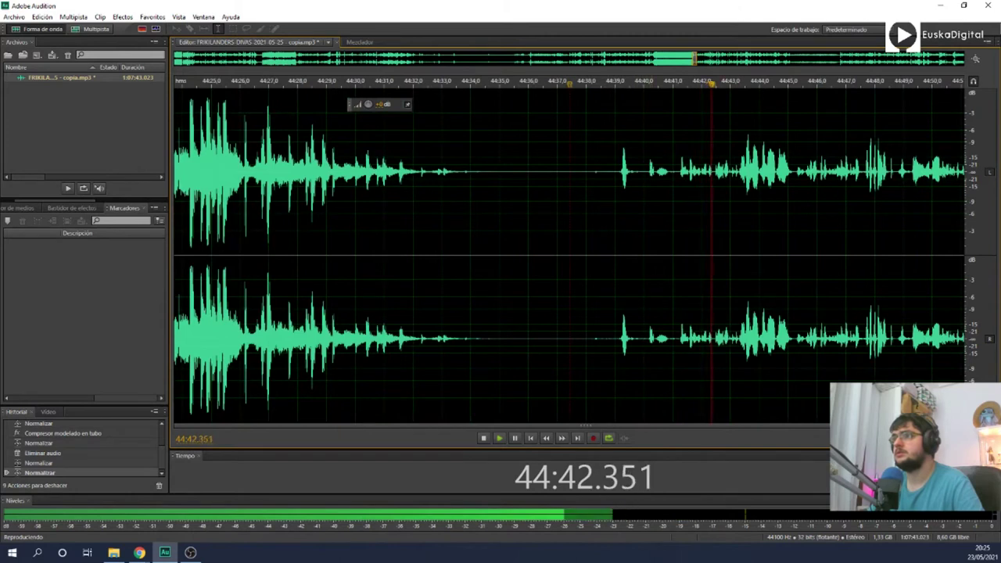
{"action": "key", "text": "space"}
Step: Try deleting the gap from about 44:33.7 to 44:41, play across the cut, and undo the deletion
{"action": "left_click_drag", "start_coordinate": [672, 169], "coordinate": [464, 169]}
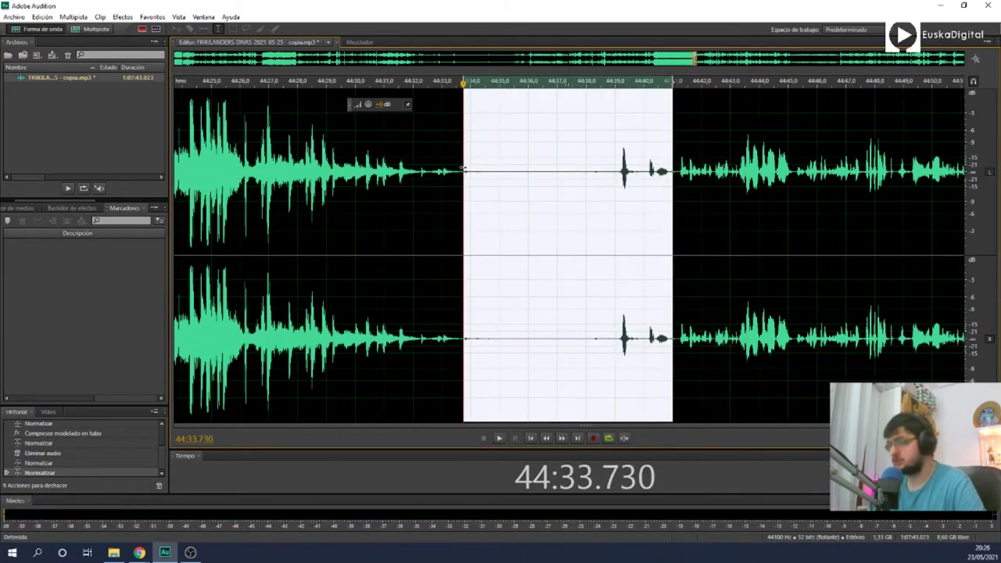
{"action": "key", "text": "Delete"}
{"action": "key", "text": "space"}
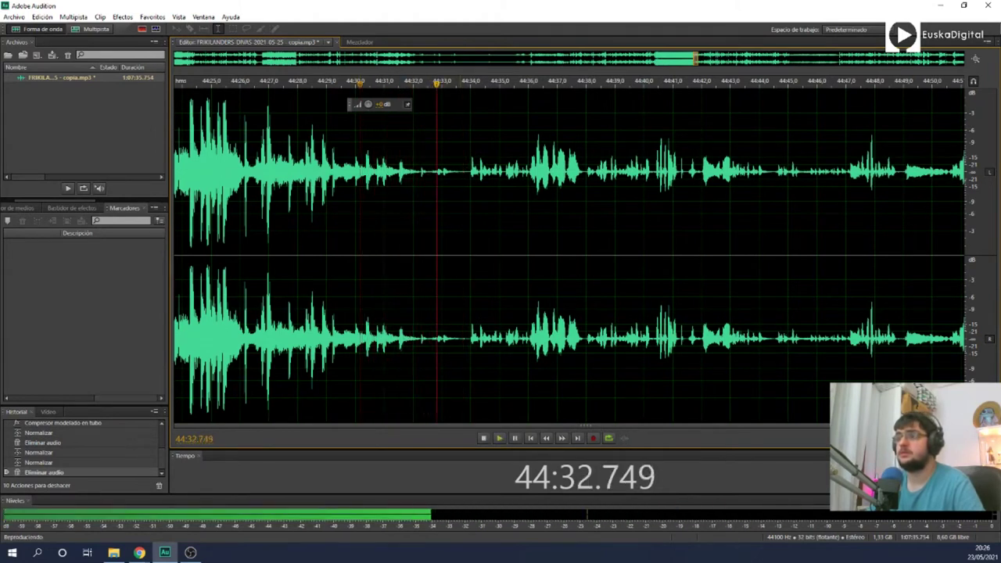
{"action": "scroll", "coordinate": [473, 250], "scroll_direction": "down", "scroll_amount": 4}
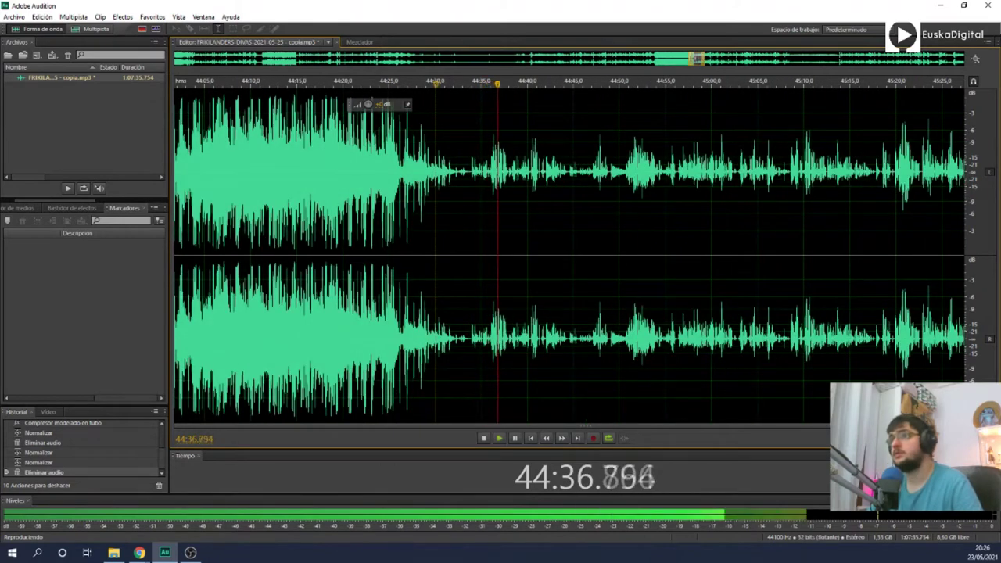
{"action": "key", "text": "ctrl+z"}
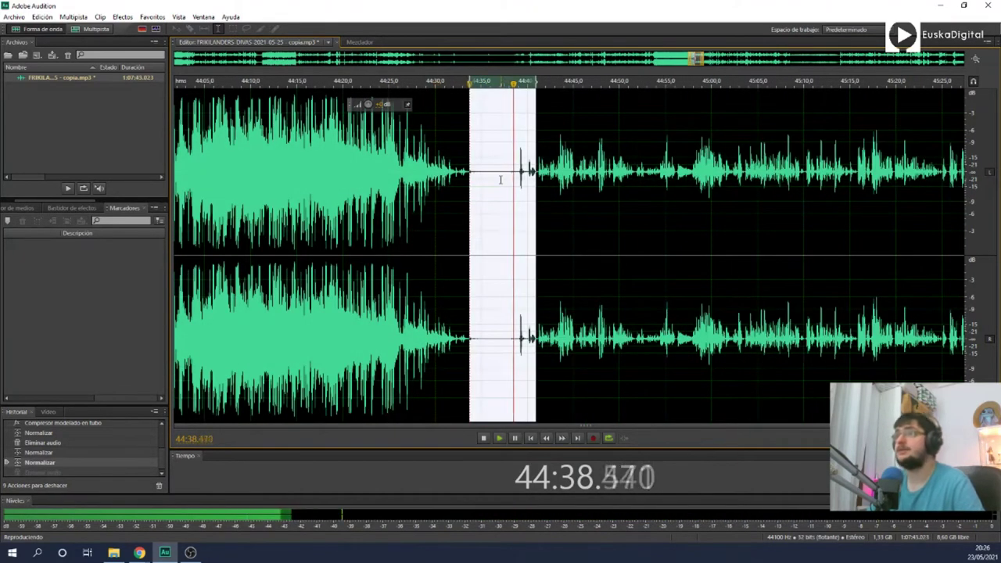
Step: Delete only about 5.3 s of silence after the dense block's fade-out, starting near 44:33.7, and play across the cut
{"action": "key", "text": "space"}
{"action": "left_click", "coordinate": [538, 178]}
{"action": "left_click_drag", "start_coordinate": [538, 178], "coordinate": [470, 179]}
{"action": "key", "text": "Delete"}
{"action": "key", "text": "space"}
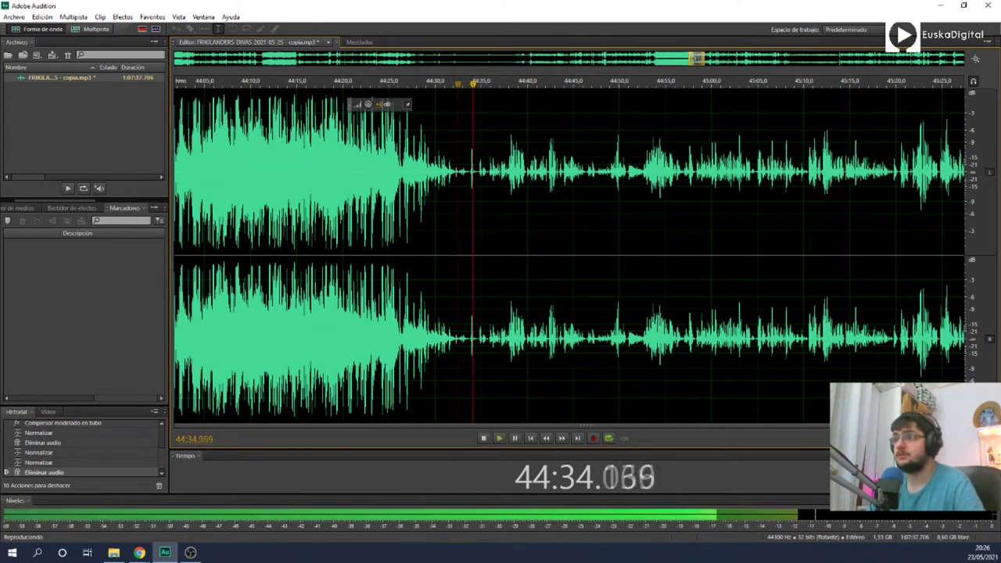
{"action": "key", "text": "minus"}
{"action": "key", "text": "space"}
Step: Locate the closing music at the end of the recording and play the isolated peak at about 1:06:58
{"action": "left_click_drag", "start_coordinate": [706, 58], "coordinate": [973, 52]}
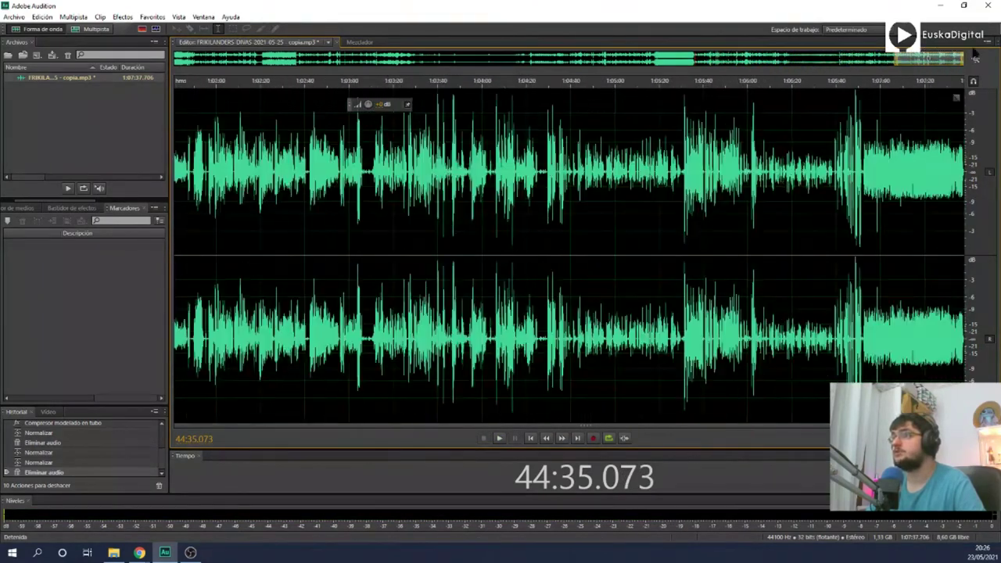
{"action": "scroll", "coordinate": [802, 172], "scroll_direction": "up", "scroll_amount": 5}
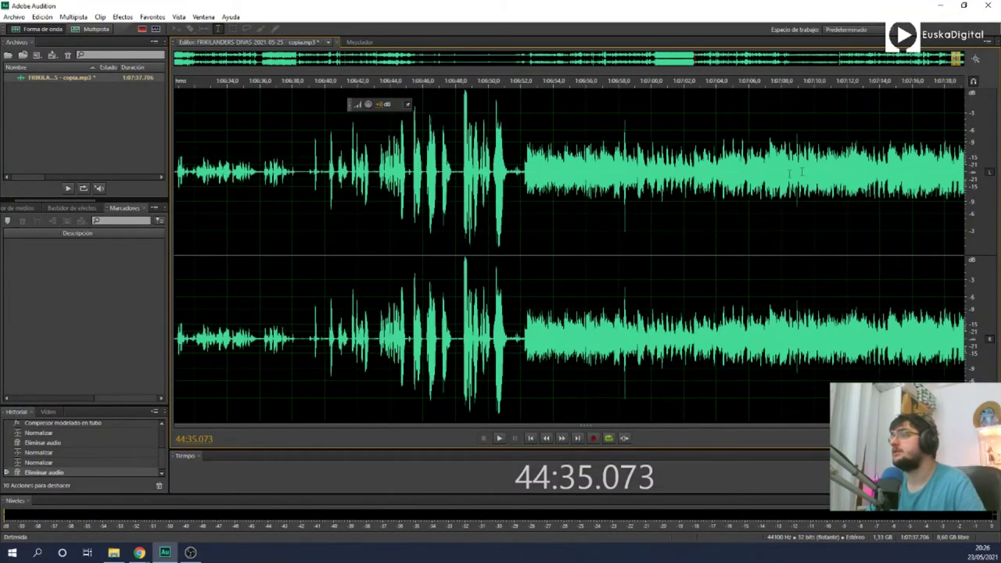
{"action": "left_click", "coordinate": [618, 172]}
{"action": "key", "text": "space"}
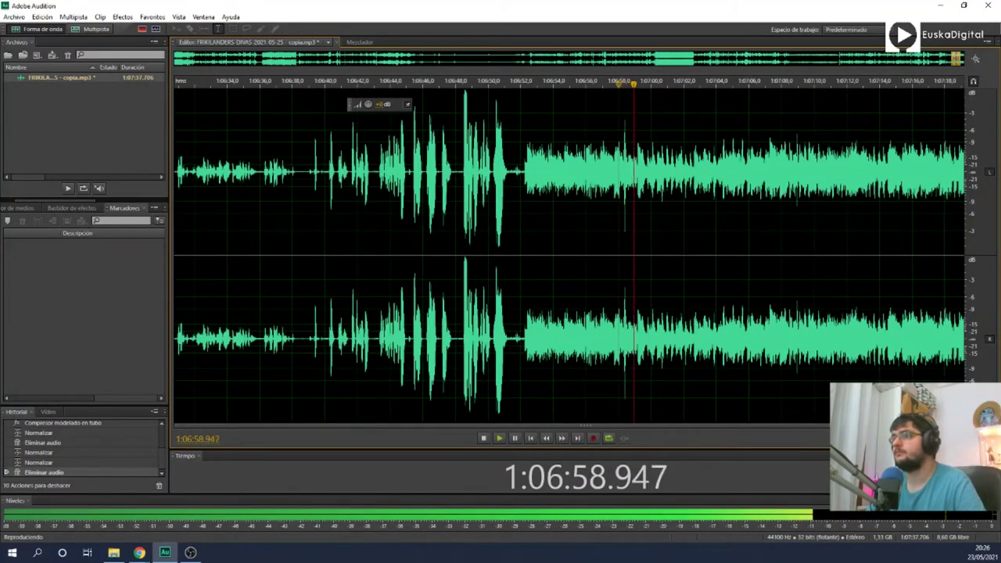
{"action": "left_click", "coordinate": [605, 172]}
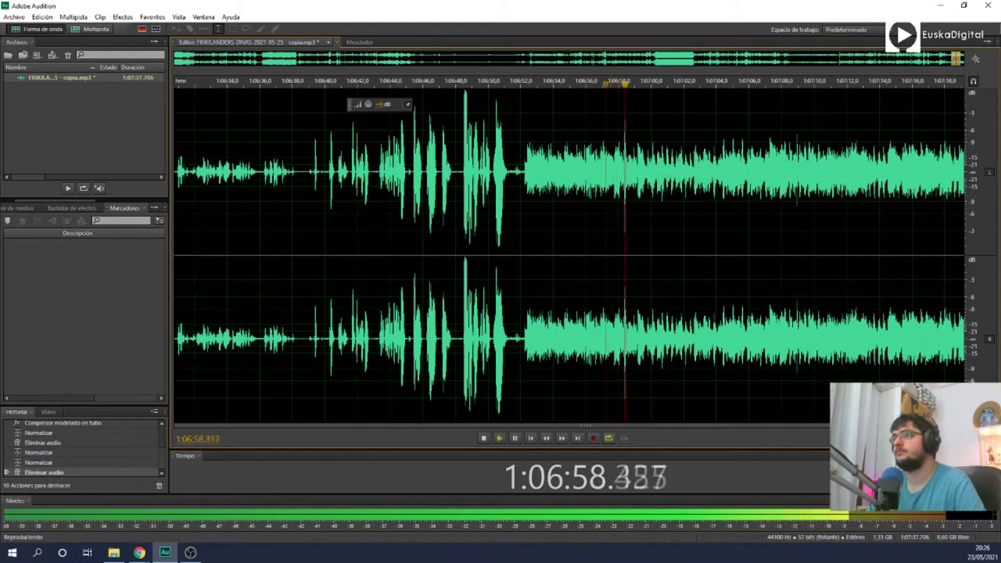
{"action": "key", "text": "space"}
Step: Select the closing music from 1:06:52 to the end, and apply the tube-modeled compressor with a -9 dB threshold
{"action": "left_click_drag", "start_coordinate": [520, 250], "coordinate": [965, 250]}
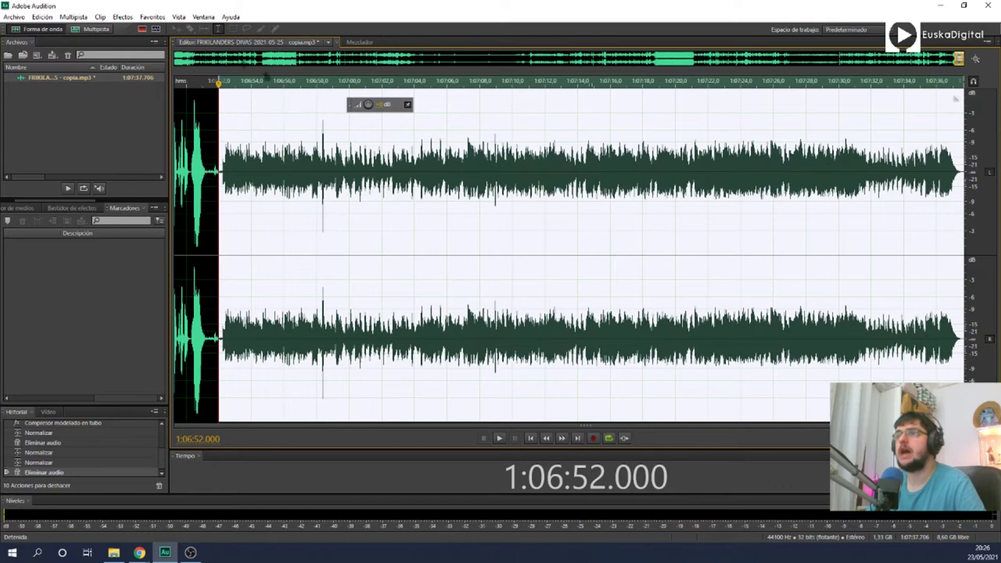
{"action": "left_click", "coordinate": [129, 17]}
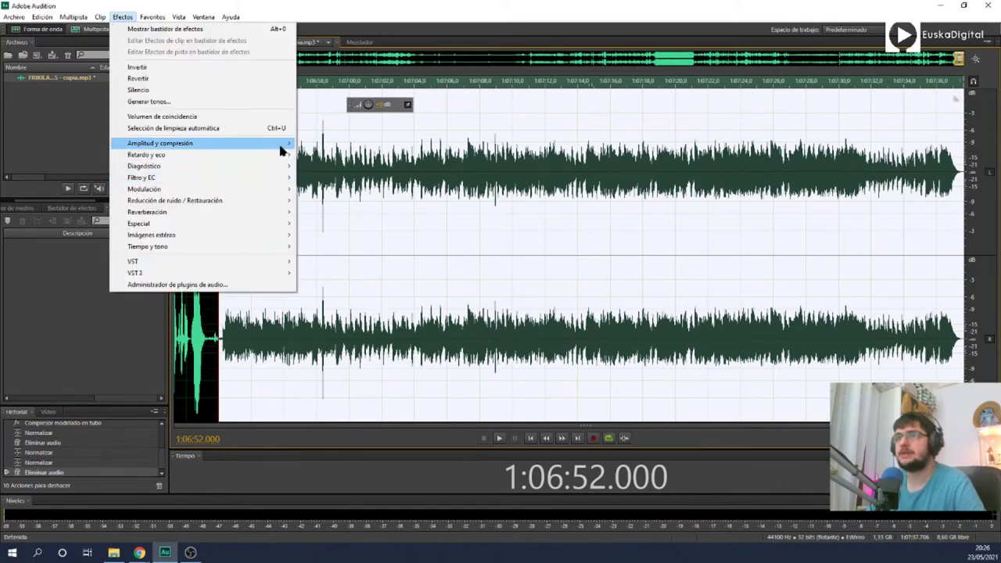
{"action": "mouse_move", "coordinate": [279, 148]}
{"action": "left_click", "coordinate": [366, 248]}
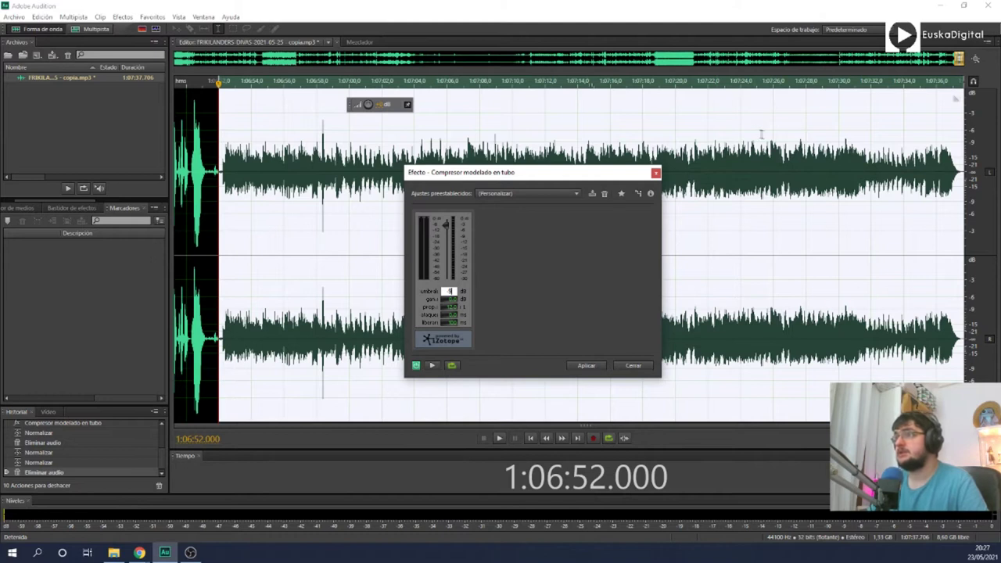
{"action": "left_click", "coordinate": [574, 365]}
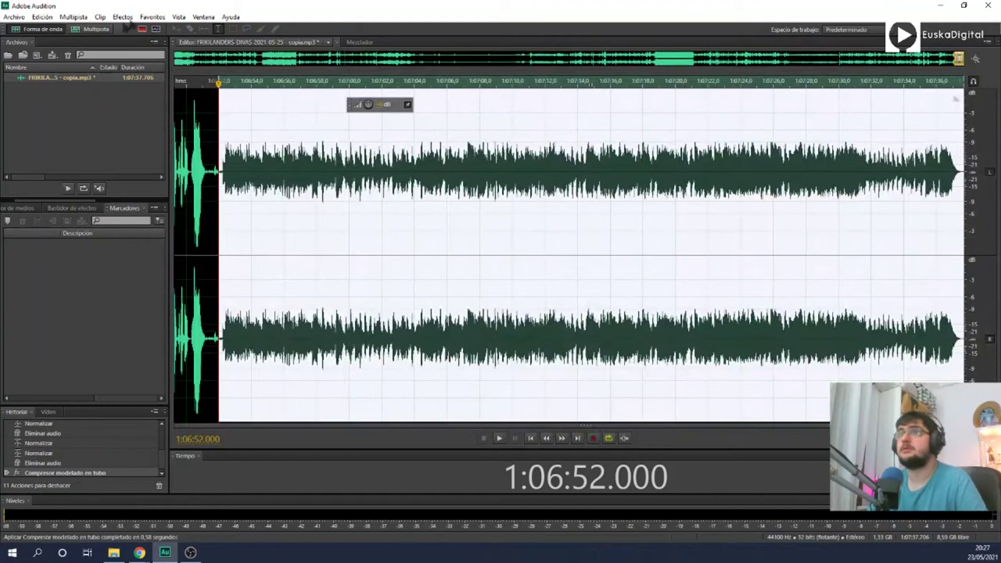
Step: Normalize the closing music to -0.1 dB, and play it around the former peak and near its start
{"action": "left_click", "coordinate": [153, 16]}
{"action": "left_click", "coordinate": [222, 154]}
{"action": "left_click", "coordinate": [325, 336]}
{"action": "key", "text": "space"}
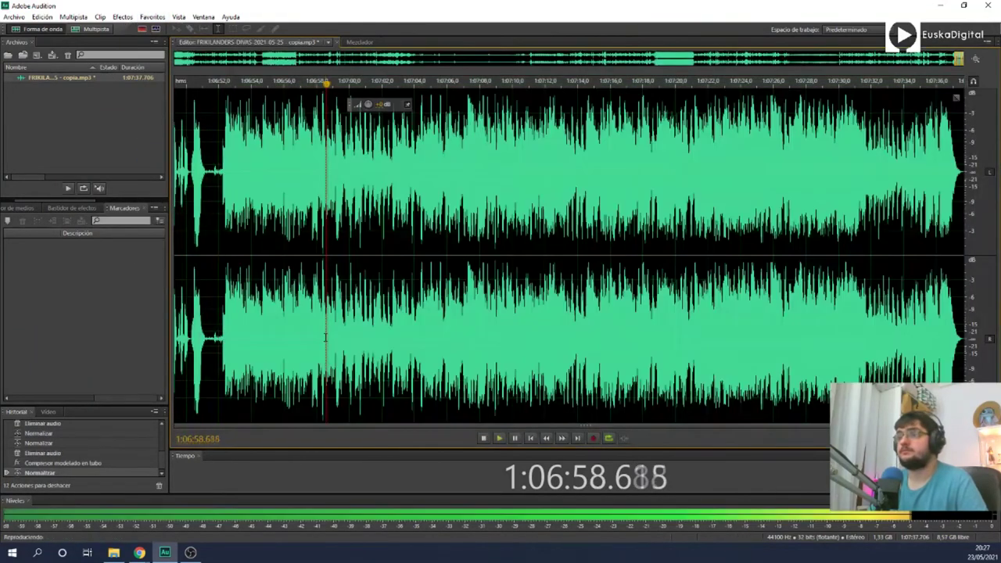
{"action": "left_click", "coordinate": [295, 329]}
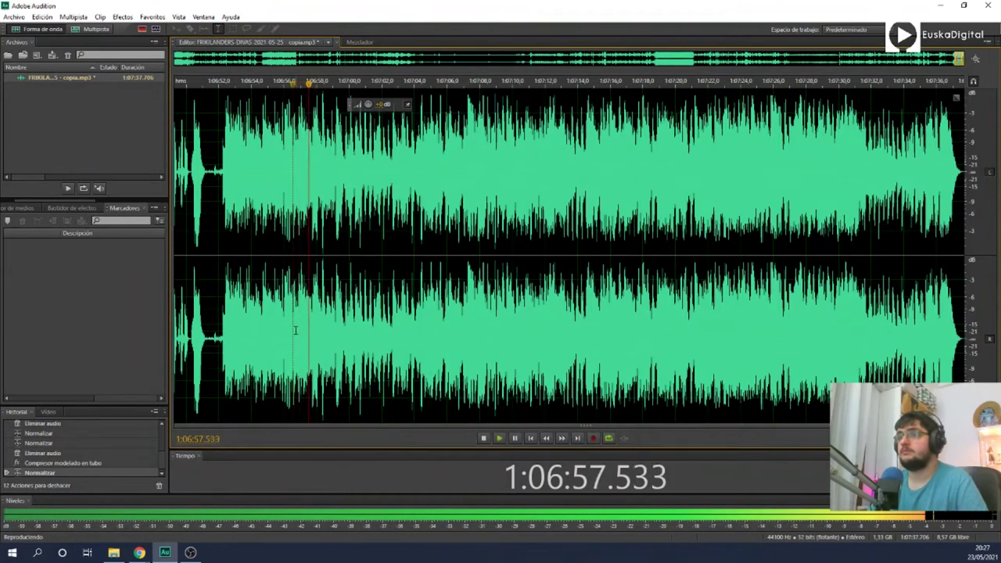
{"action": "left_click", "coordinate": [246, 323]}
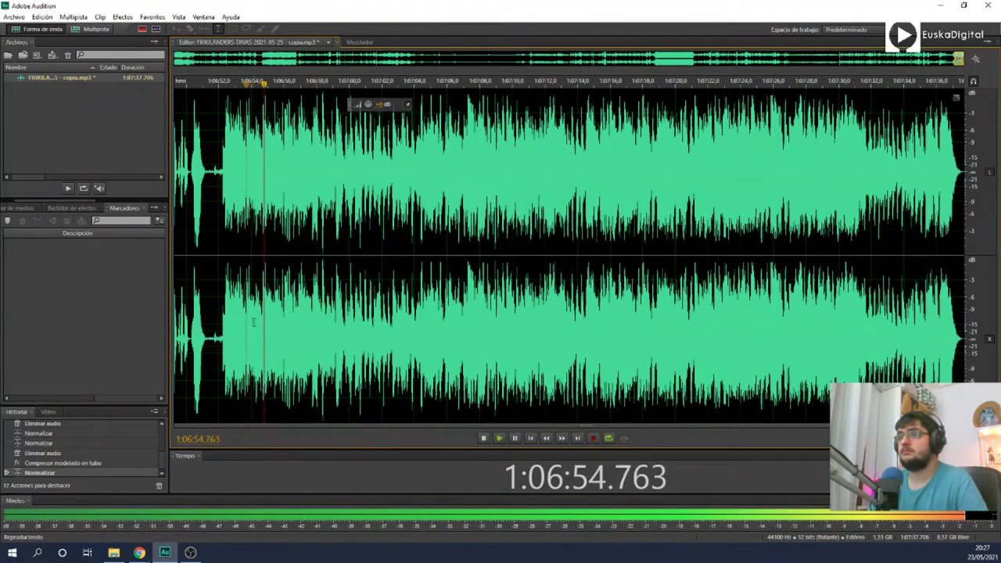
{"action": "key", "text": "space"}
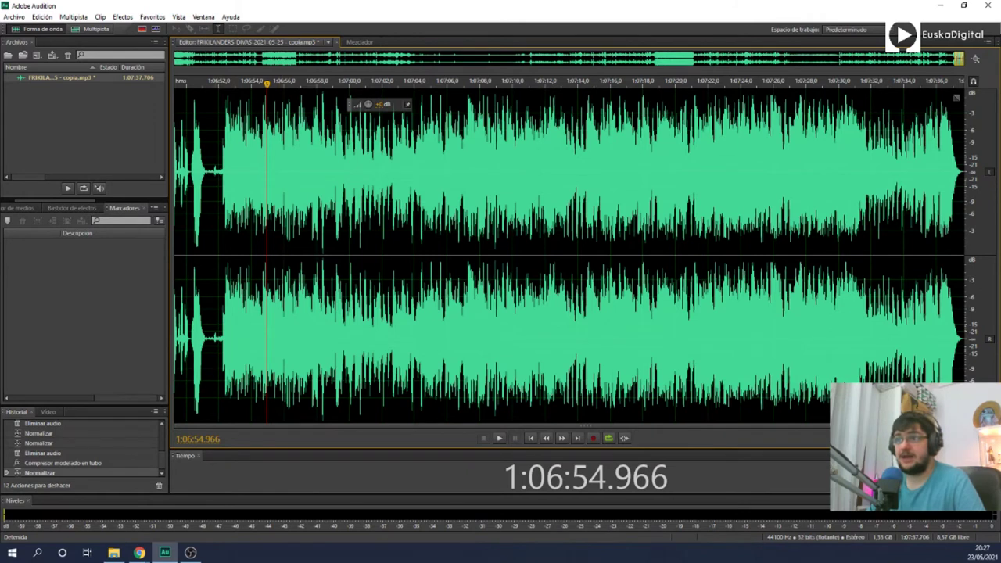
Step: Delete about 0.9 s of near-silence before the closing music from about 1:06:51.3, and play the cut and the music
{"action": "scroll", "coordinate": [214, 323], "scroll_direction": "up", "scroll_amount": 3}
{"action": "left_click_drag", "start_coordinate": [196, 323], "coordinate": [231, 317]}
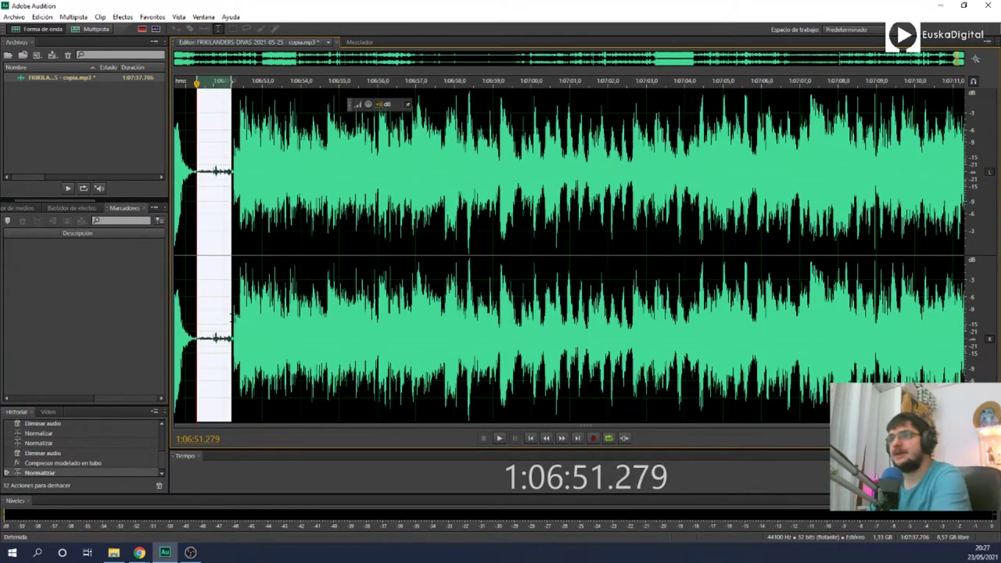
{"action": "key", "text": "Delete"}
{"action": "key", "text": "space"}
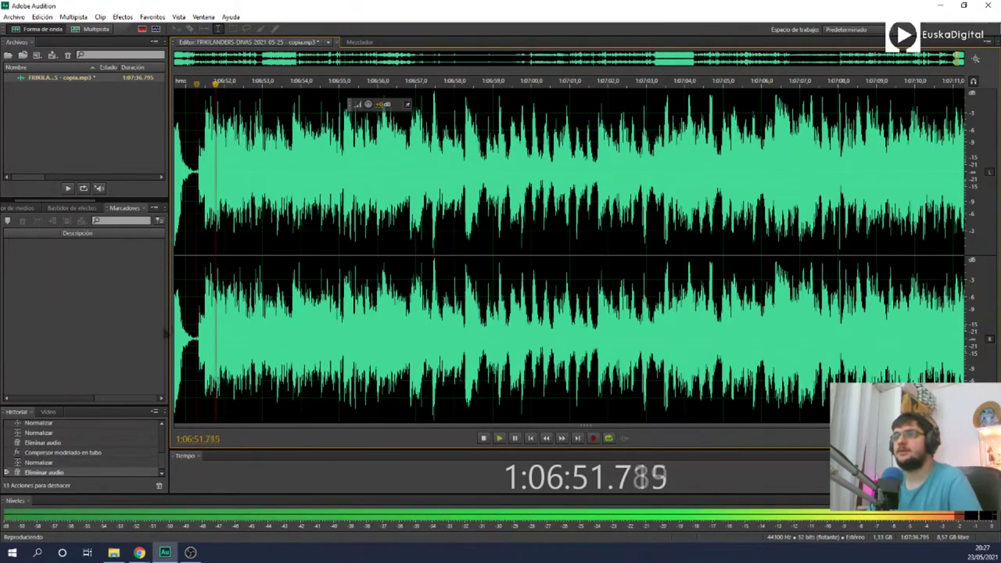
{"action": "scroll", "coordinate": [233, 321], "scroll_direction": "down", "scroll_amount": 3}
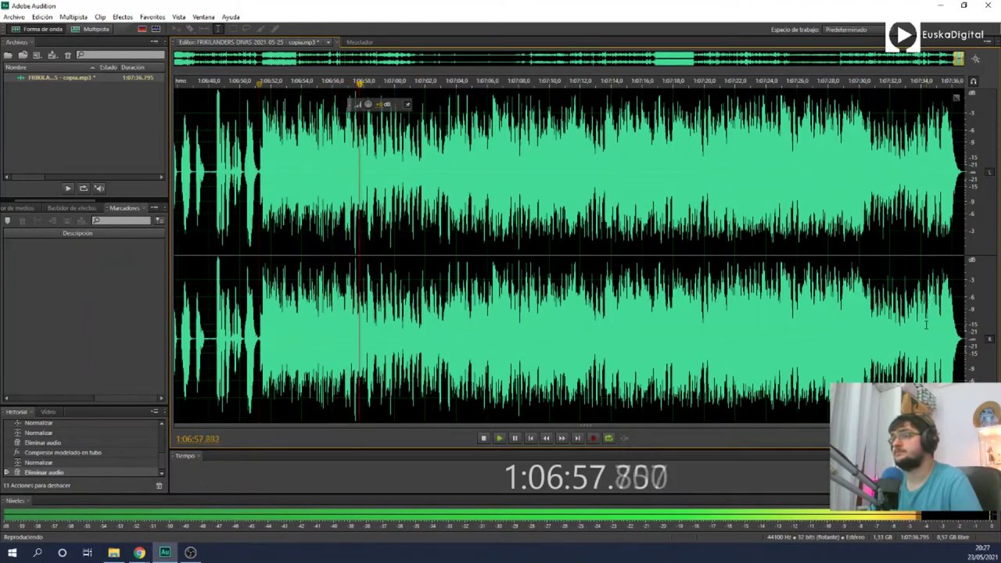
{"action": "left_click", "coordinate": [646, 357]}
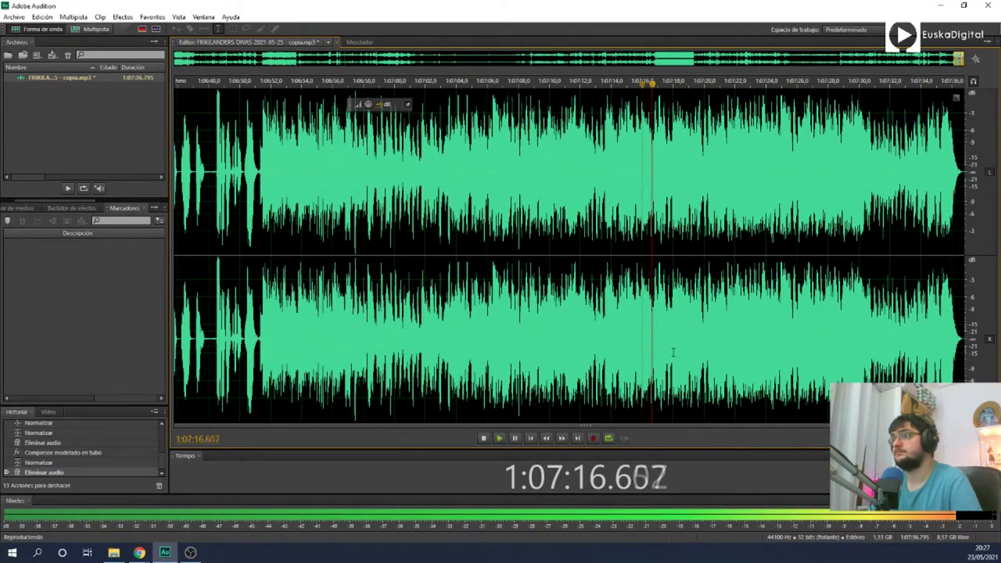
{"action": "key", "text": "space"}
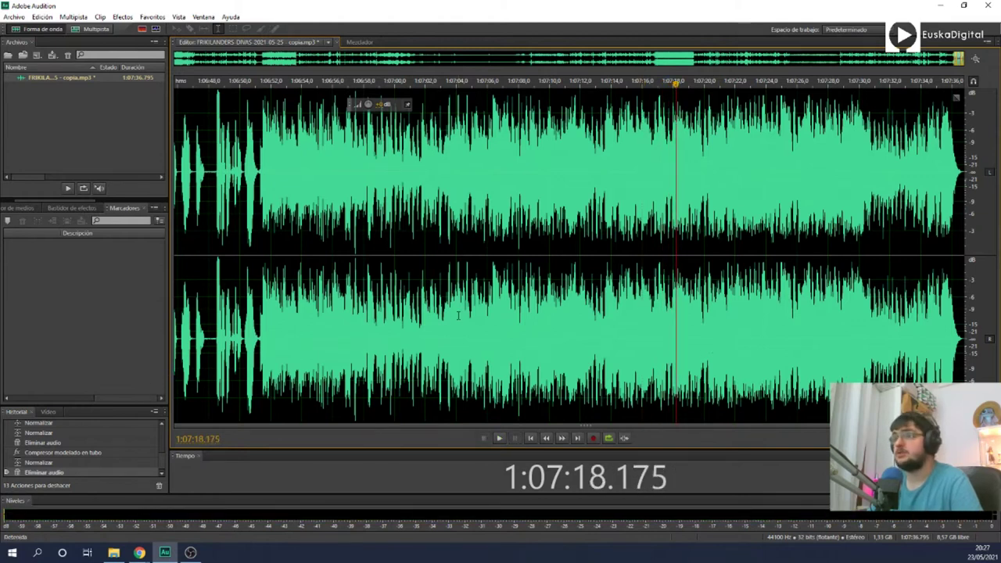
Step: Return to the start of the recording and play the transition out of the opening music from about 0:43.5 to 0:46
{"action": "scroll", "coordinate": [458, 315], "scroll_direction": "down", "scroll_amount": 8}
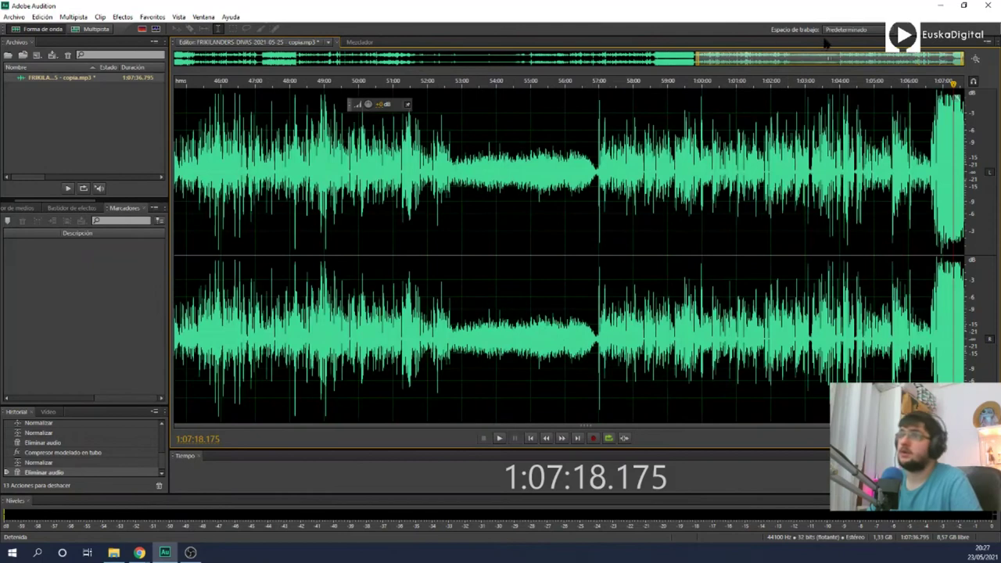
{"action": "left_click_drag", "start_coordinate": [883, 64], "coordinate": [208, 92]}
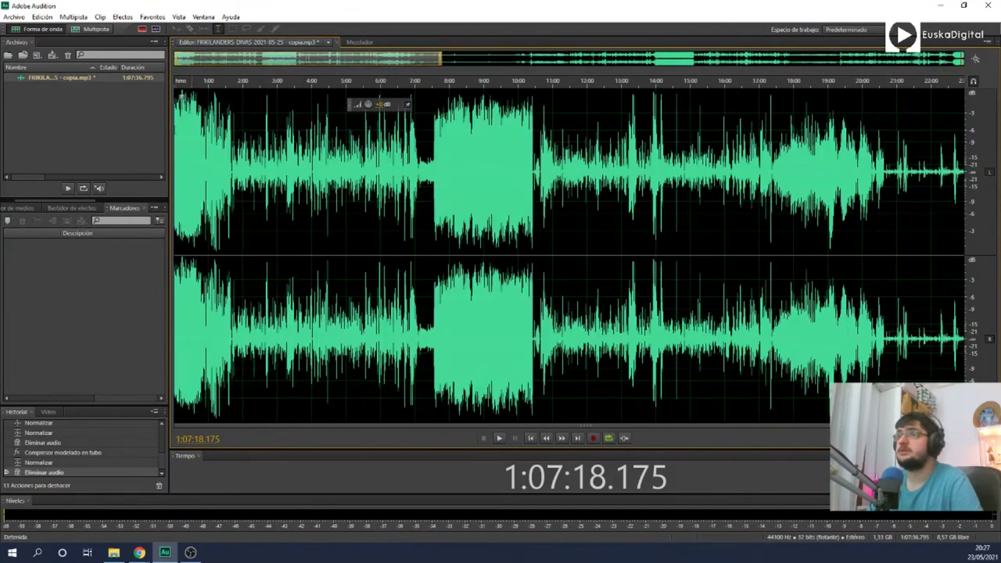
{"action": "scroll", "coordinate": [193, 153], "scroll_direction": "up", "scroll_amount": 10}
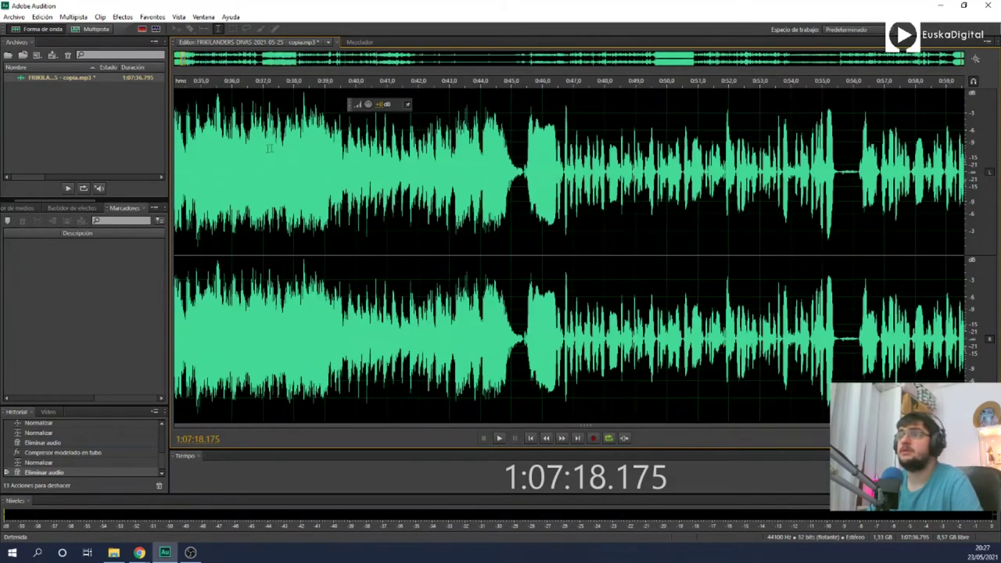
{"action": "left_click", "coordinate": [465, 234]}
{"action": "key", "text": "space"}
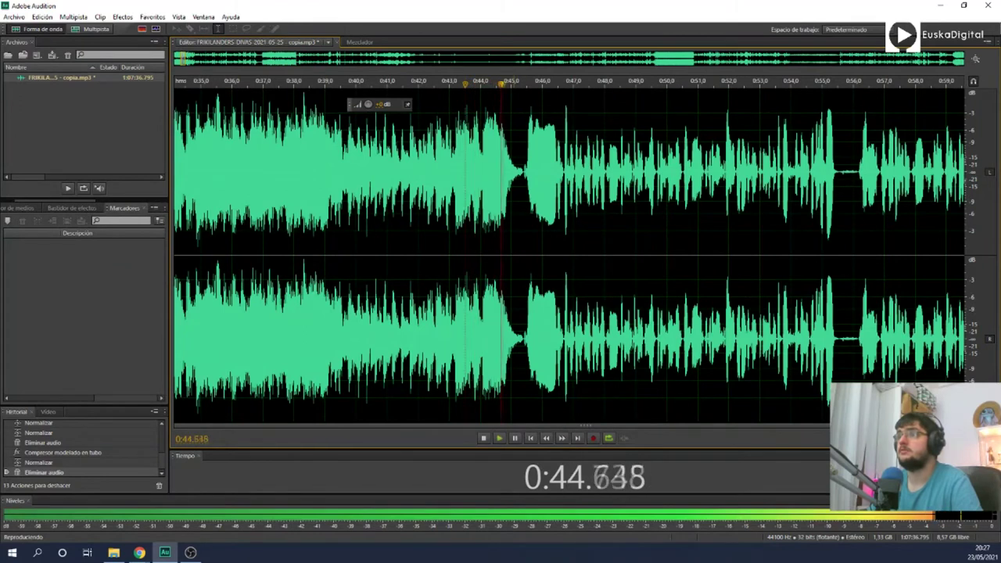
{"action": "key", "text": "space"}
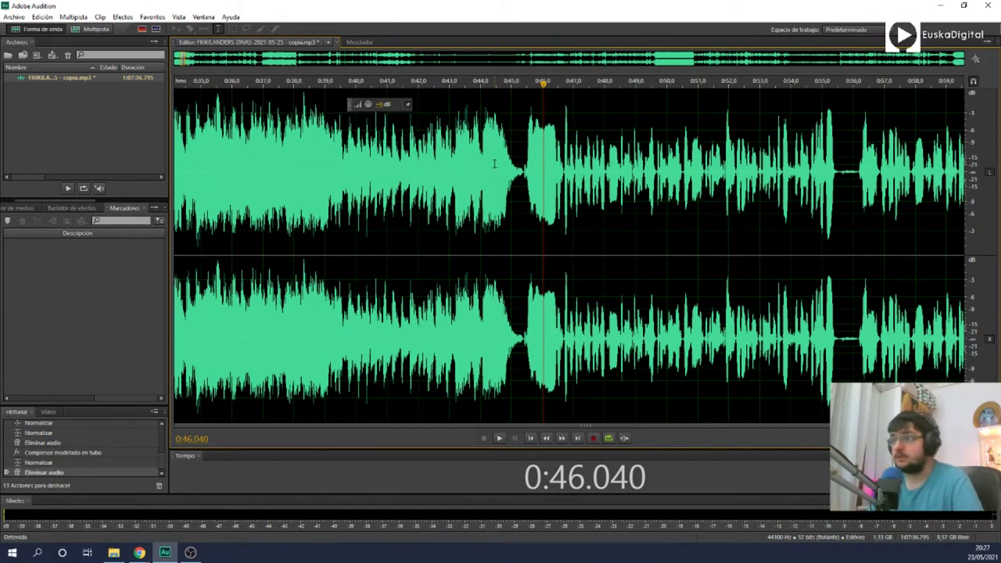
Step: Select the opening music from its end at about 0:45.4 back to the start of the recording, and copy it
{"action": "scroll", "coordinate": [533, 254], "scroll_direction": "up", "scroll_amount": 4}
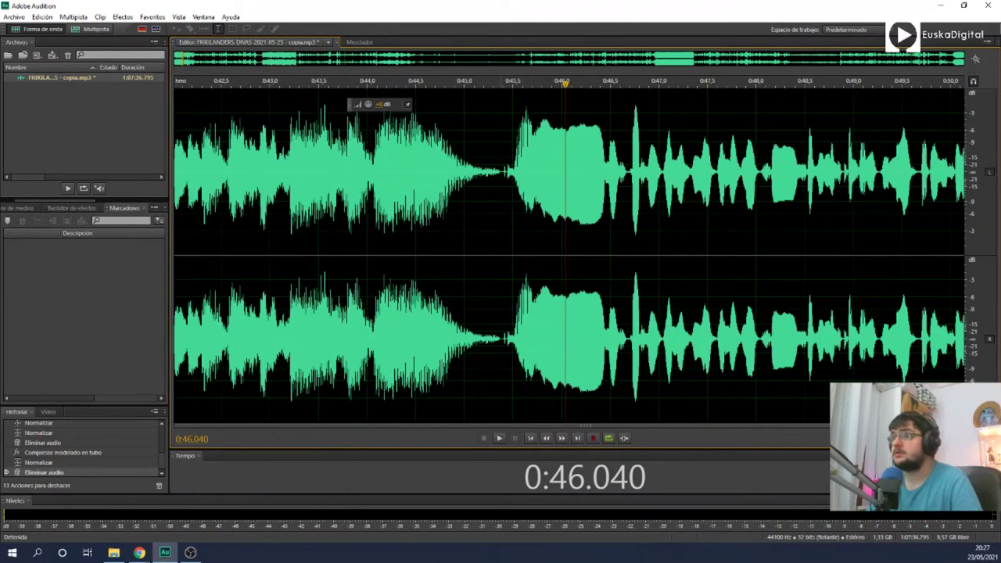
{"action": "left_click", "coordinate": [496, 241]}
{"action": "left_click", "coordinate": [498, 241]}
{"action": "left_click_drag", "start_coordinate": [498, 83], "coordinate": [503, 83]}
{"action": "left_click_drag", "start_coordinate": [502, 241], "coordinate": [170, 250]}
{"action": "key", "text": "ctrl+c"}
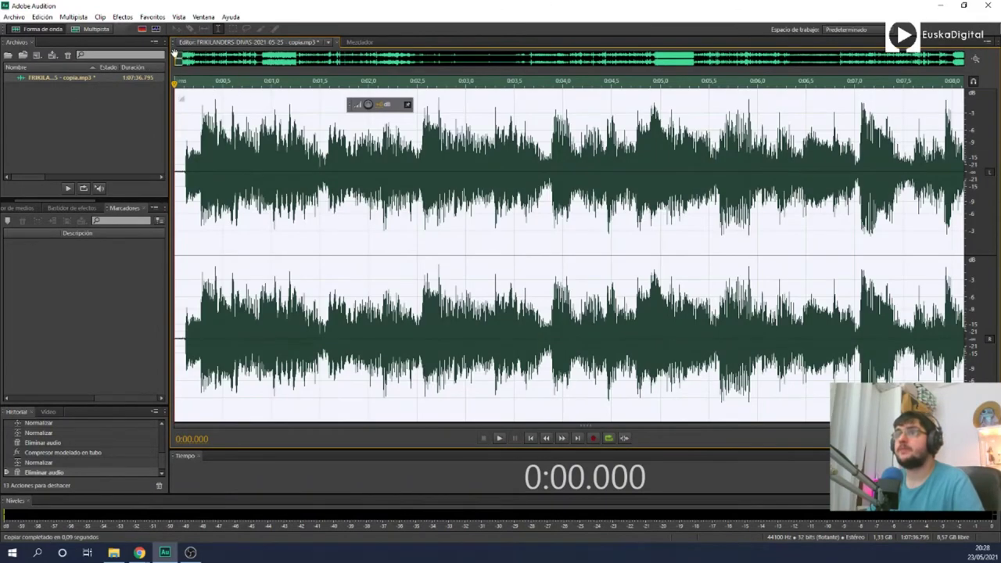
Step: Select the closing music from about 1:06:51.2 to the end of the recording, and paste the copied opening music over it
{"action": "scroll", "coordinate": [185, 63], "scroll_direction": "down", "scroll_amount": 2}
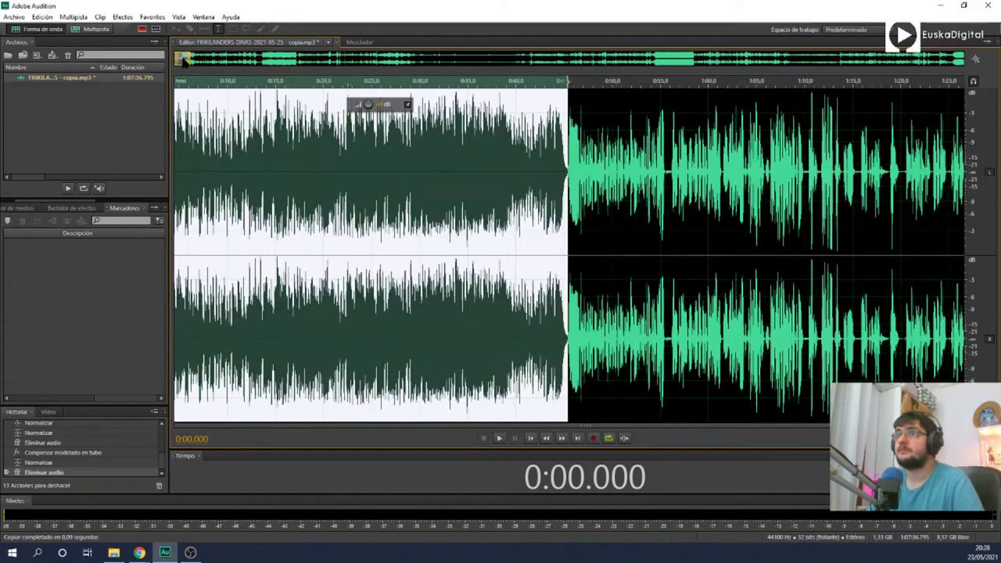
{"action": "scroll", "coordinate": [185, 62], "scroll_direction": "down", "scroll_amount": 1}
{"action": "left_click_drag", "start_coordinate": [399, 59], "coordinate": [986, 136]}
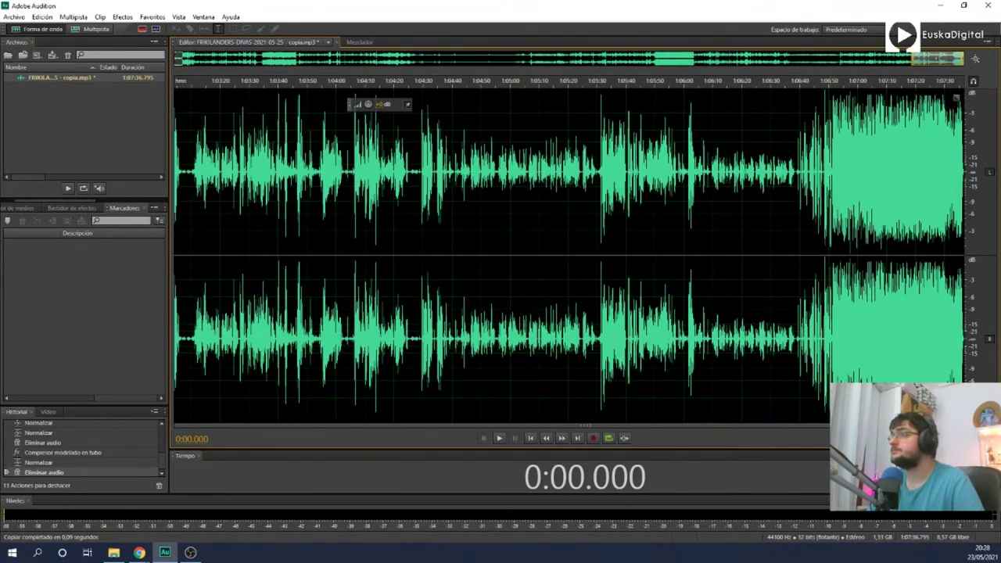
{"action": "scroll", "coordinate": [841, 188], "scroll_direction": "up", "scroll_amount": 3}
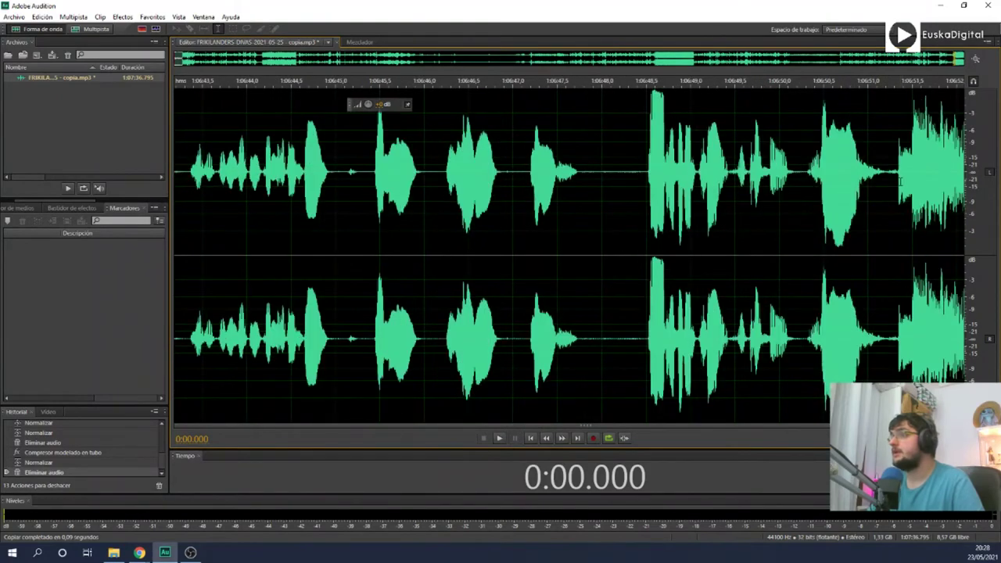
{"action": "left_click_drag", "start_coordinate": [889, 172], "coordinate": [973, 172]}
{"action": "left_click_drag", "start_coordinate": [966, 235], "coordinate": [988, 241]}
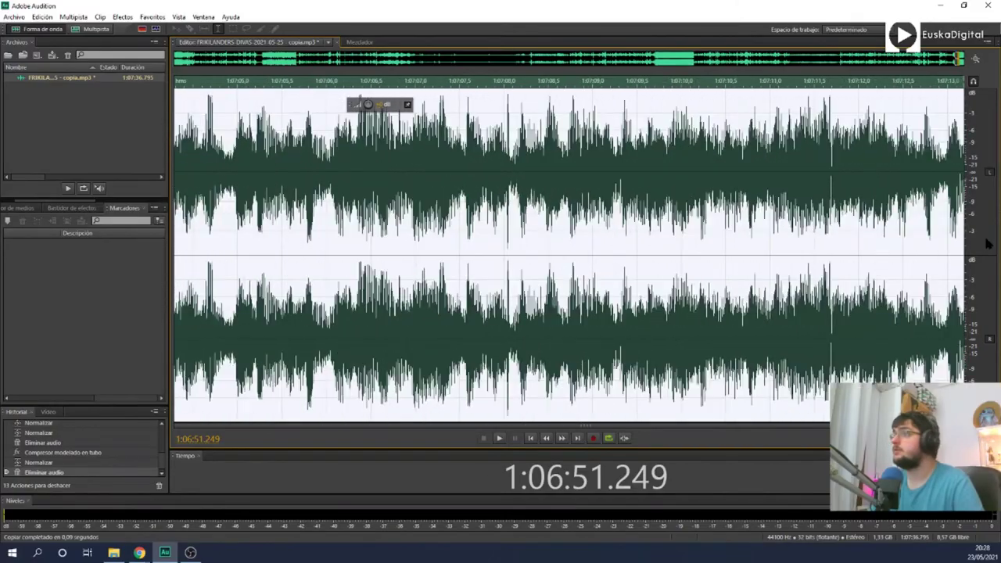
{"action": "scroll", "coordinate": [882, 223], "scroll_direction": "down", "scroll_amount": 3}
{"action": "scroll", "coordinate": [882, 223], "scroll_direction": "down", "scroll_amount": 1}
{"action": "left_click_drag", "start_coordinate": [908, 208], "coordinate": [998, 361]}
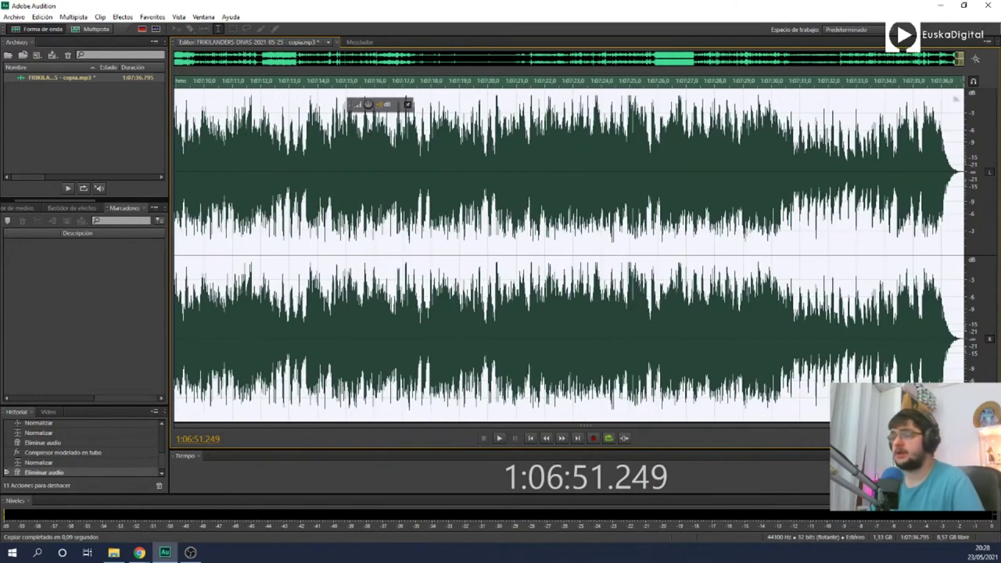
{"action": "scroll", "coordinate": [346, 292], "scroll_direction": "down", "scroll_amount": 3}
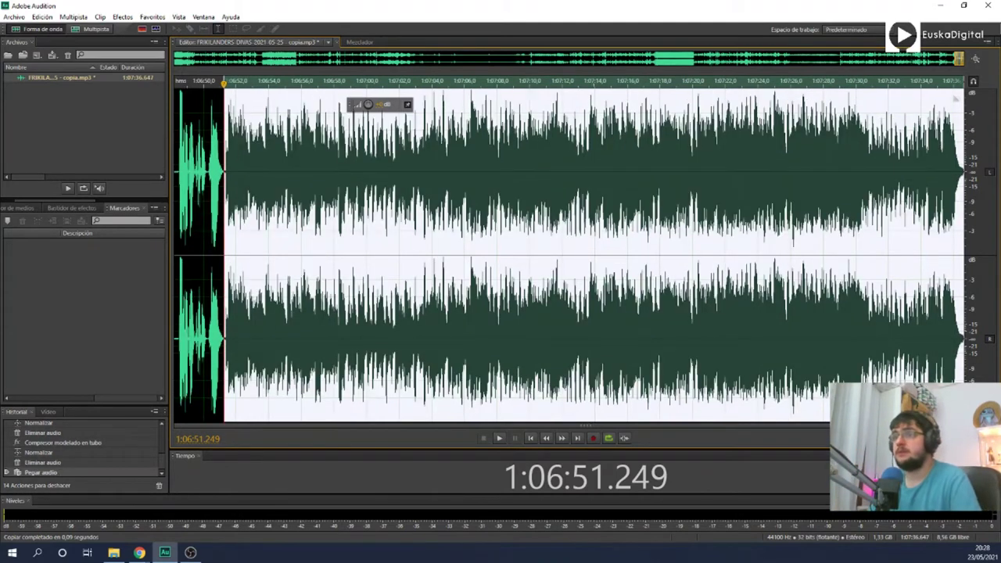
Step: Delete about 0.12 s of silence at the start of the pasted closing music, around 1:06:51.2
{"action": "scroll", "coordinate": [212, 317], "scroll_direction": "up", "scroll_amount": 8}
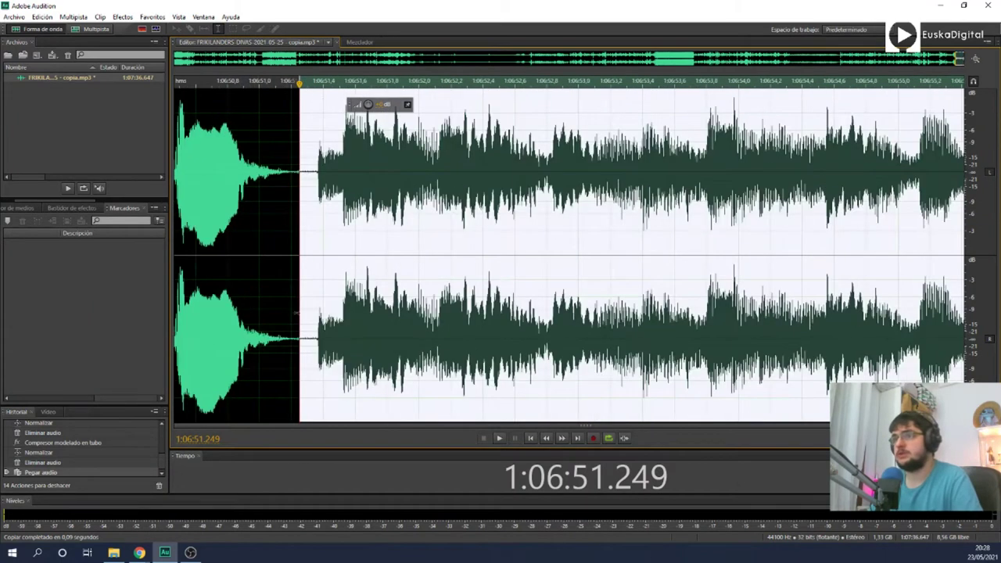
{"action": "left_click", "coordinate": [311, 314]}
{"action": "left_click_drag", "start_coordinate": [316, 309], "coordinate": [295, 308]}
{"action": "key", "text": "Delete"}
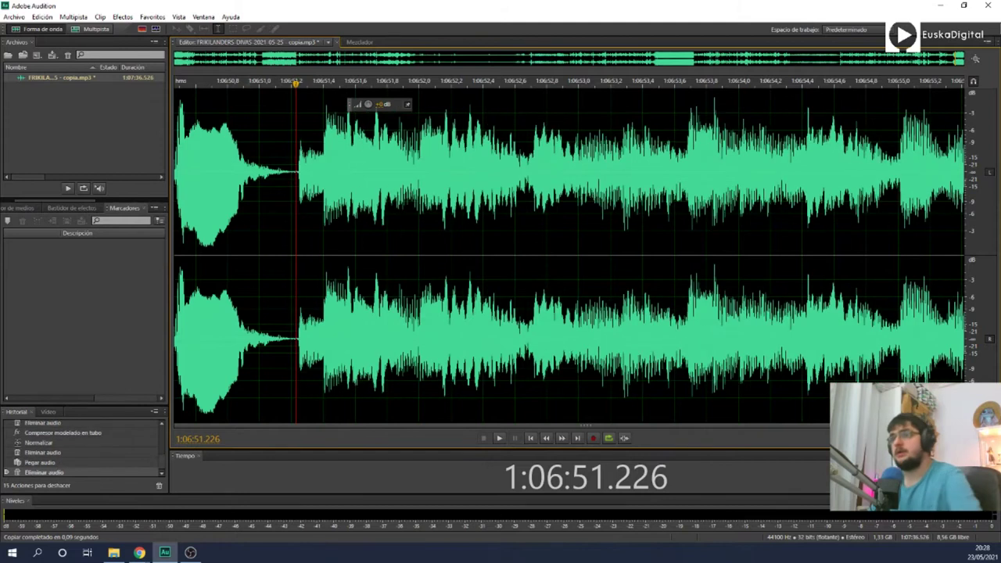
{"action": "scroll", "coordinate": [232, 320], "scroll_direction": "down", "scroll_amount": 2}
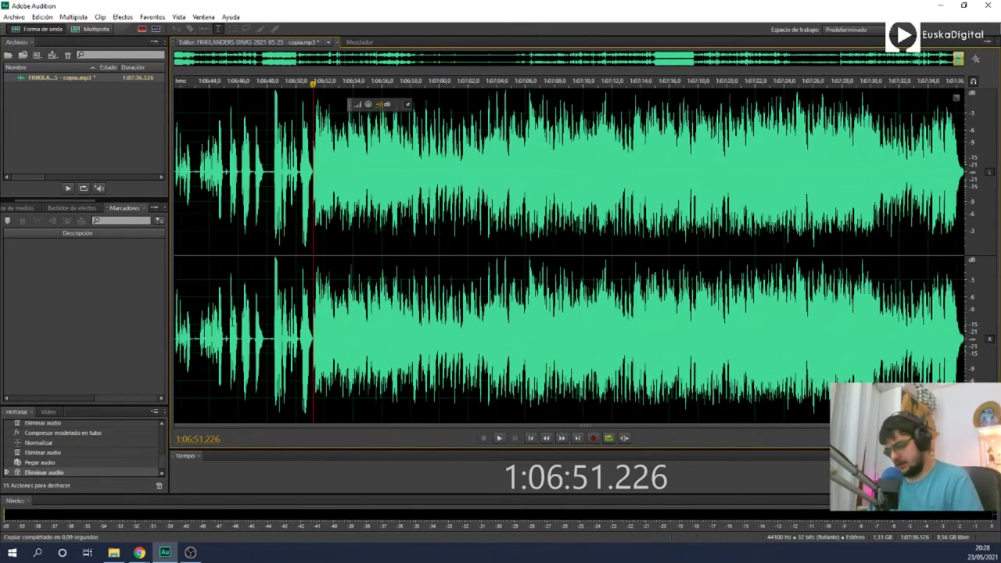
Step: Open the Noise Reduction (process) effect and preview it from about 1:06:48.6, across the start of the closing music, to 1:06:55.4
{"action": "left_click", "coordinate": [100, 16]}
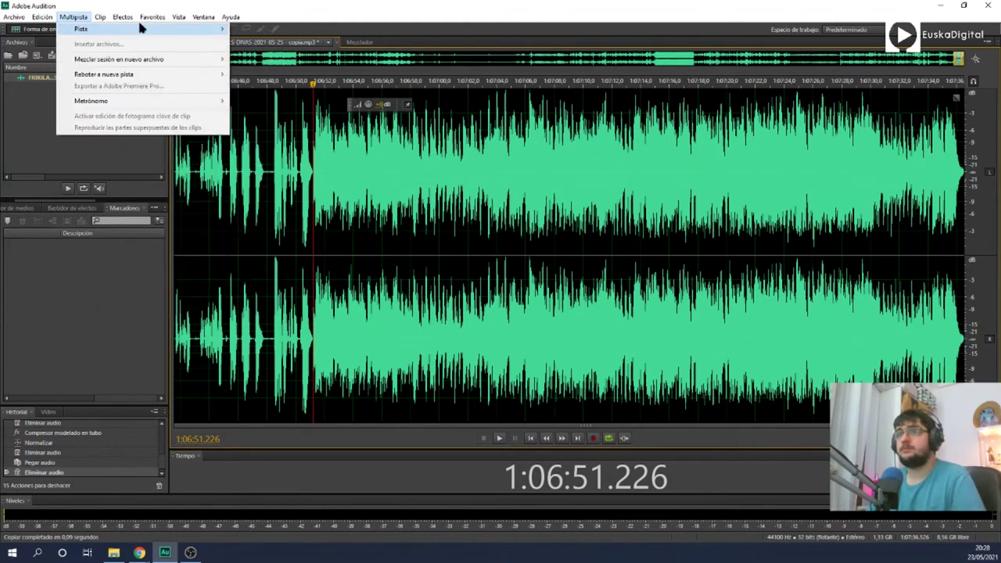
{"action": "mouse_move", "coordinate": [121, 17]}
{"action": "mouse_move", "coordinate": [264, 201]}
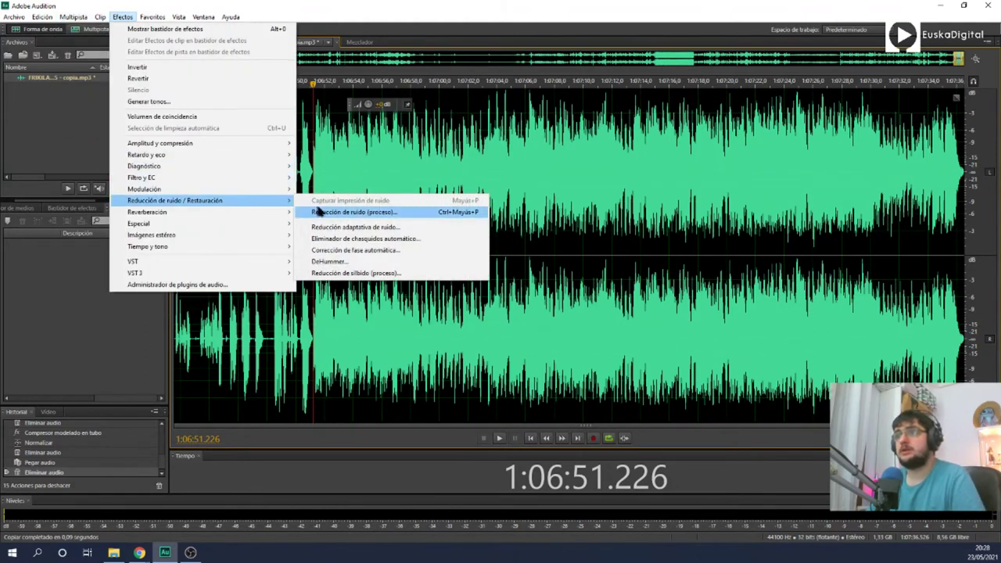
{"action": "left_click", "coordinate": [327, 213]}
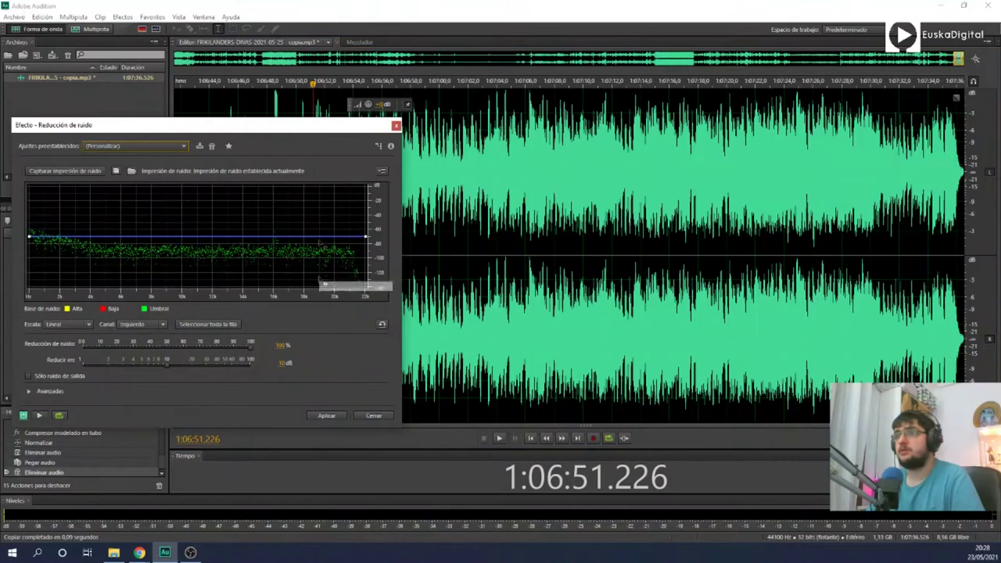
{"action": "left_click", "coordinate": [274, 83]}
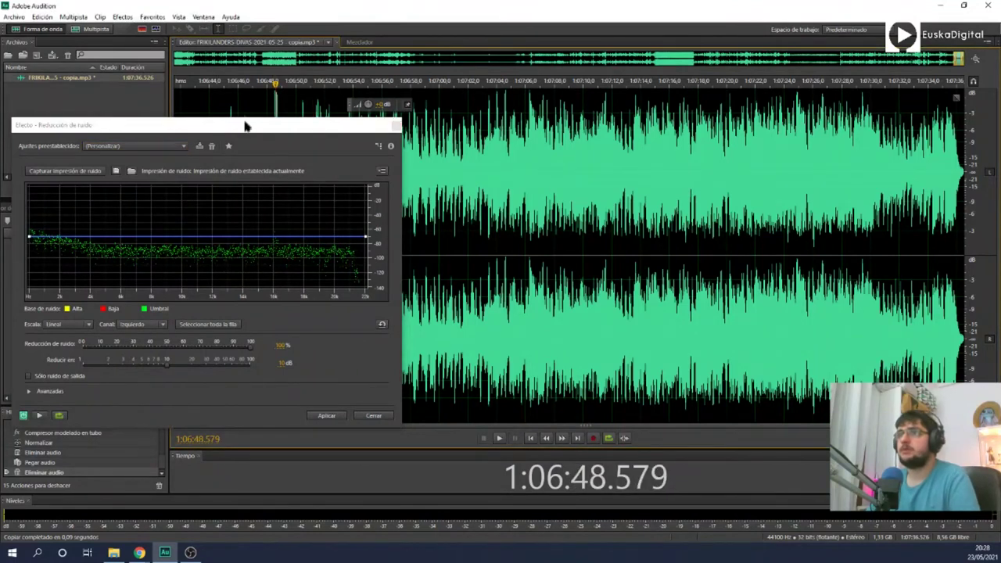
{"action": "left_click_drag", "start_coordinate": [244, 126], "coordinate": [694, 145]}
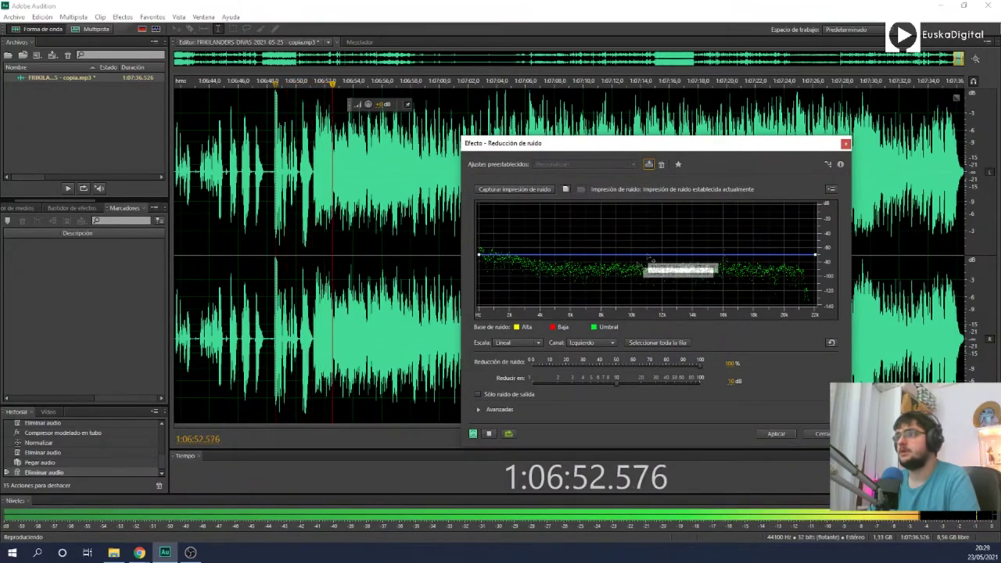
{"action": "left_click", "coordinate": [497, 435]}
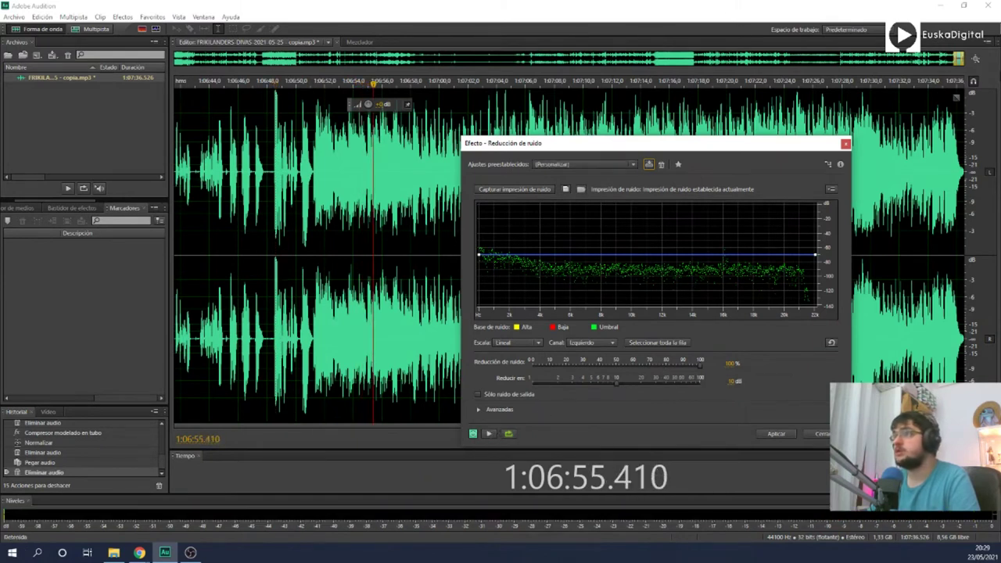
Step: Preview the noise reduction on the recording's first seconds, and apply it to the whole file at 100% with the stored noise print
{"action": "left_click_drag", "start_coordinate": [958, 57], "coordinate": [52, 57]}
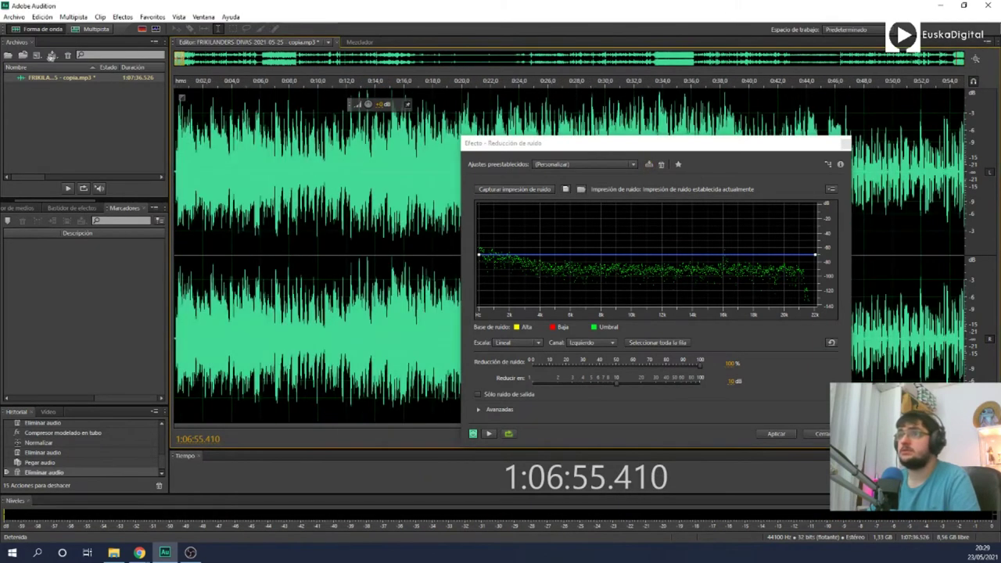
{"action": "key", "text": "Home"}
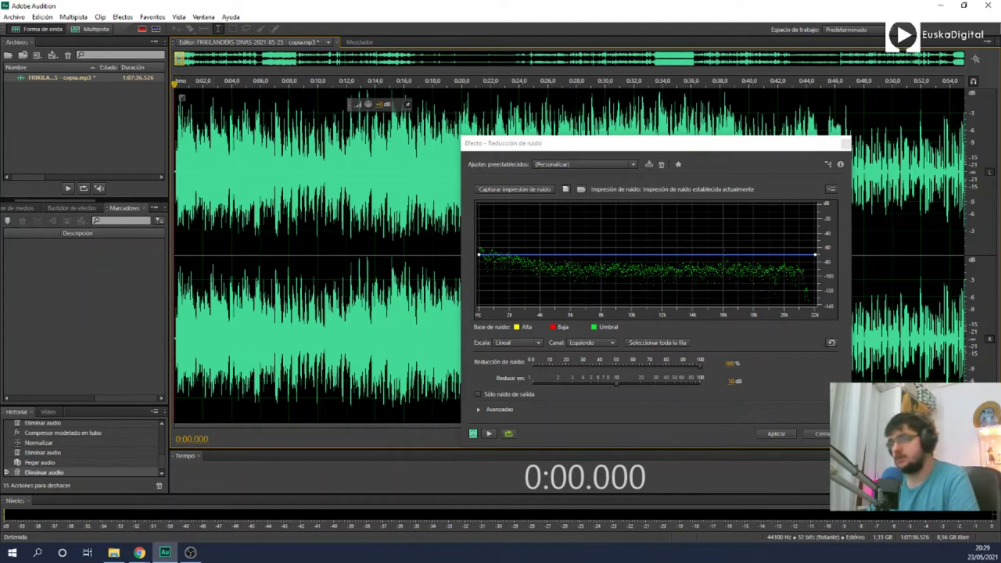
{"action": "key", "text": "space"}
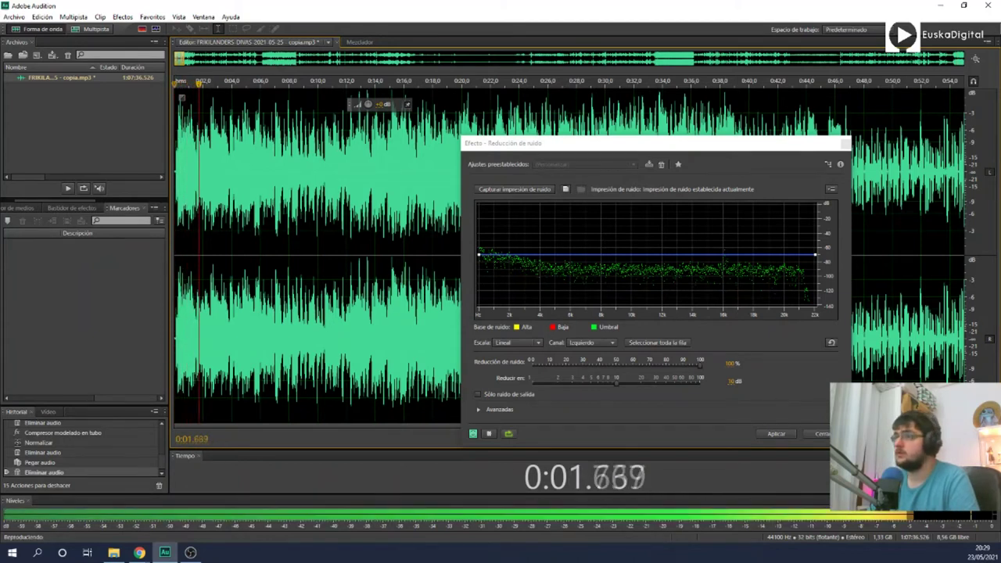
{"action": "key", "text": "space"}
{"action": "left_click", "coordinate": [776, 435]}
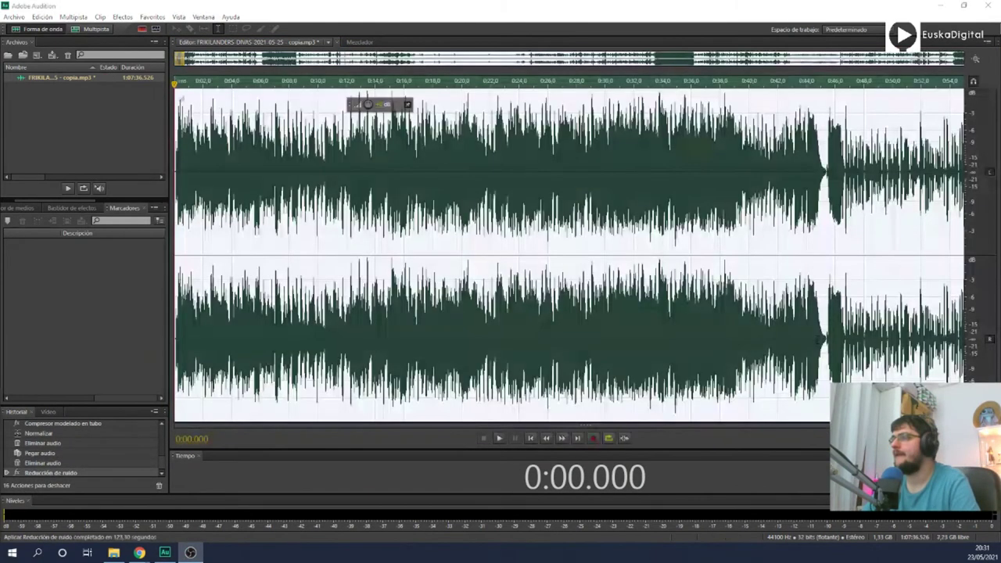
Step: Play the transition from the opening music into the speech from about 0:44.6 to 0:52
{"action": "left_click", "coordinate": [817, 339]}
{"action": "key", "text": "space"}
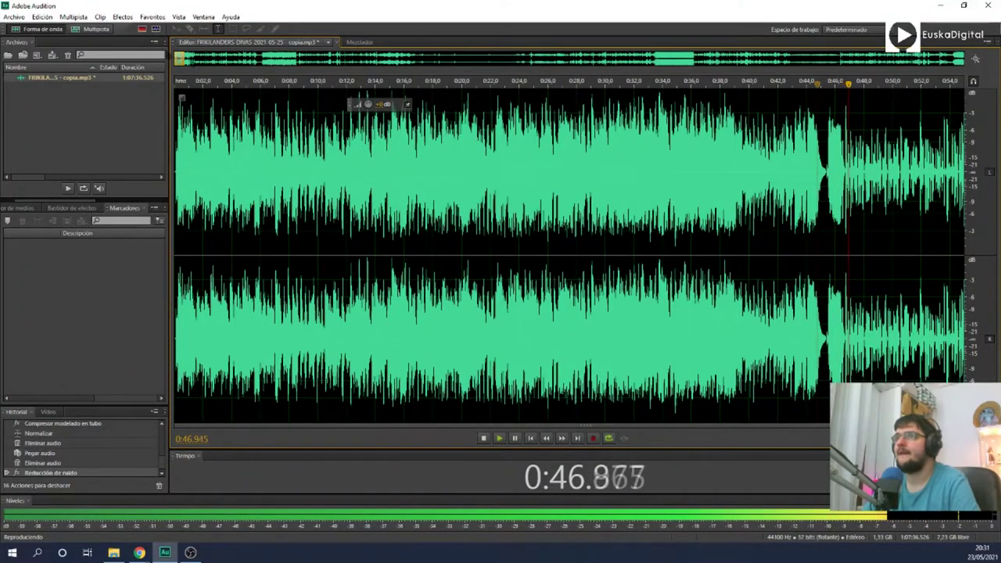
{"action": "scroll", "coordinate": [179, 59], "scroll_direction": "down", "scroll_amount": 1}
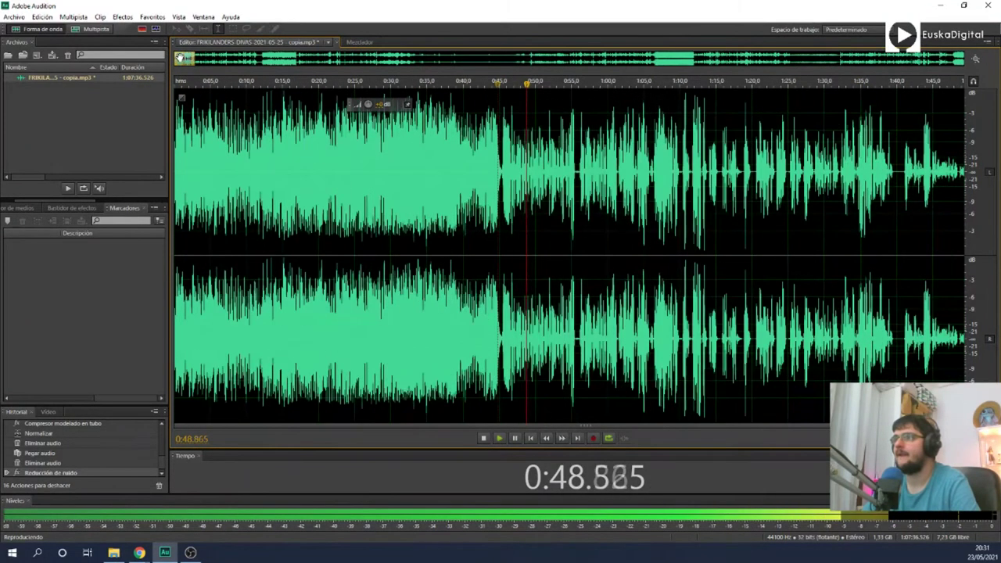
{"action": "scroll", "coordinate": [180, 58], "scroll_direction": "down", "scroll_amount": 2}
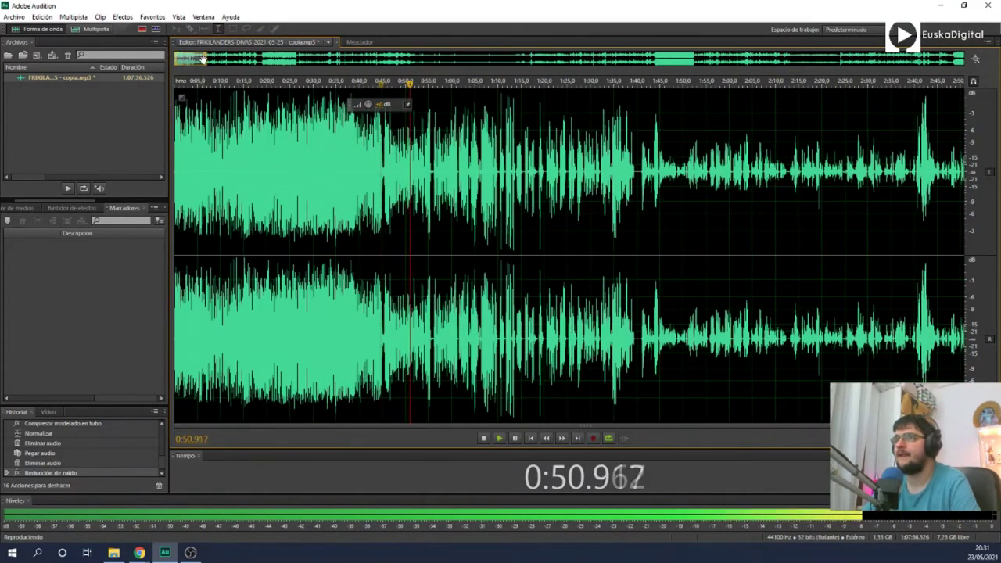
{"action": "key", "text": "space"}
Step: Play the recording from about 20:33 through the last speech into the quiet passage
{"action": "left_click_drag", "start_coordinate": [189, 60], "coordinate": [427, 59]}
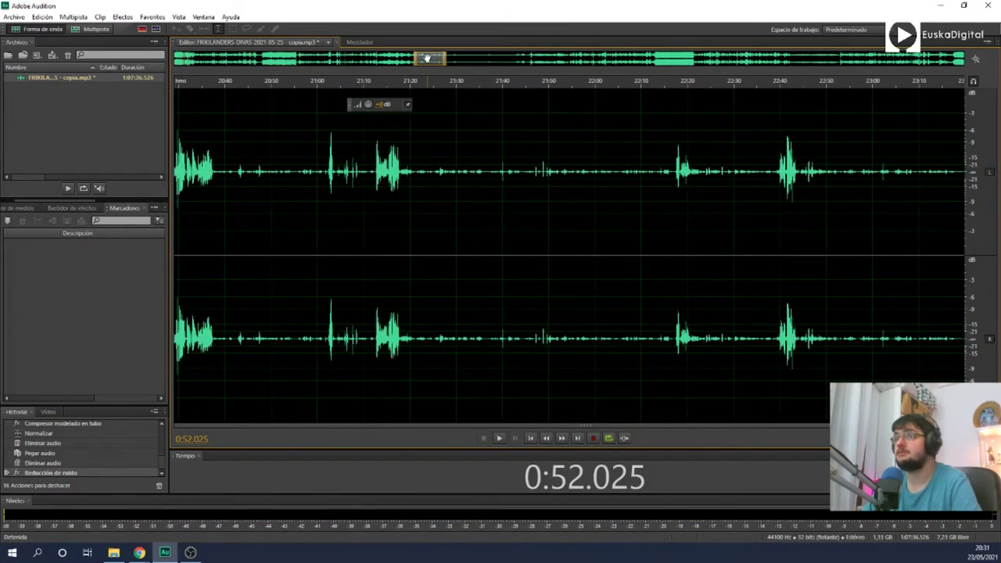
{"action": "scroll", "coordinate": [427, 58], "scroll_direction": "down", "scroll_amount": 3}
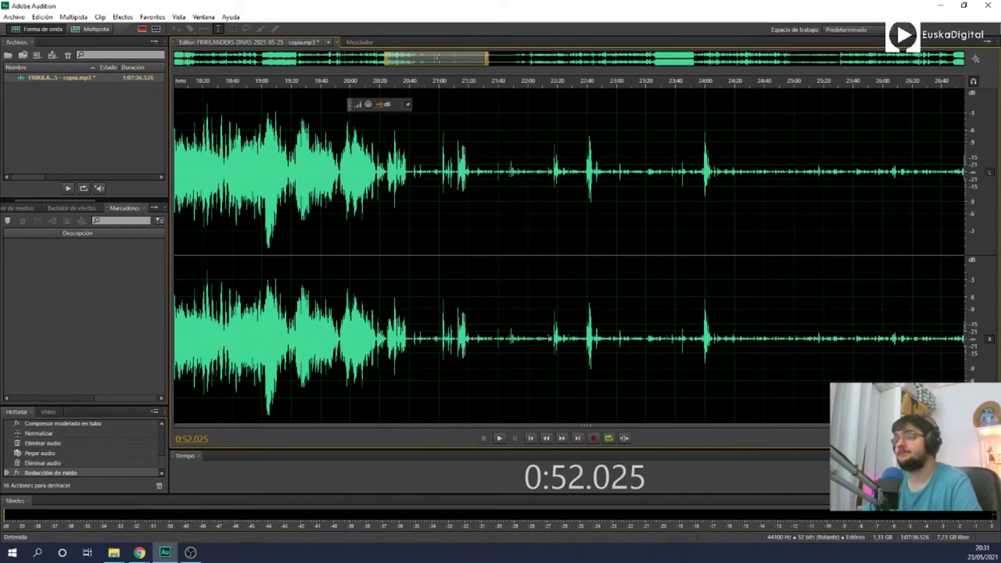
{"action": "left_click", "coordinate": [399, 195]}
{"action": "key", "text": "space"}
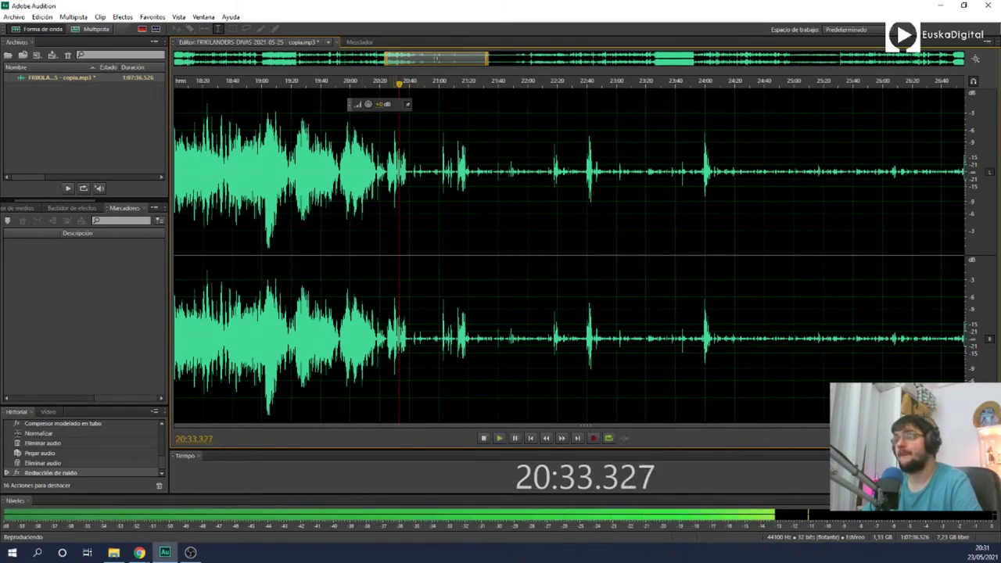
{"action": "scroll", "coordinate": [399, 196], "scroll_direction": "up", "scroll_amount": 1}
{"action": "scroll", "coordinate": [398, 156], "scroll_direction": "up", "scroll_amount": 2}
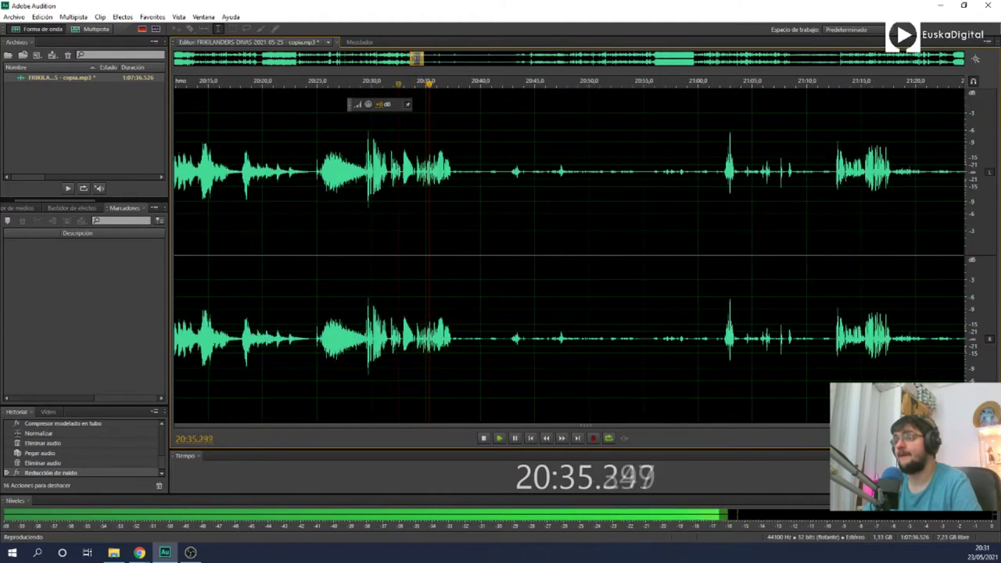
{"action": "scroll", "coordinate": [449, 171], "scroll_direction": "up", "scroll_amount": 2}
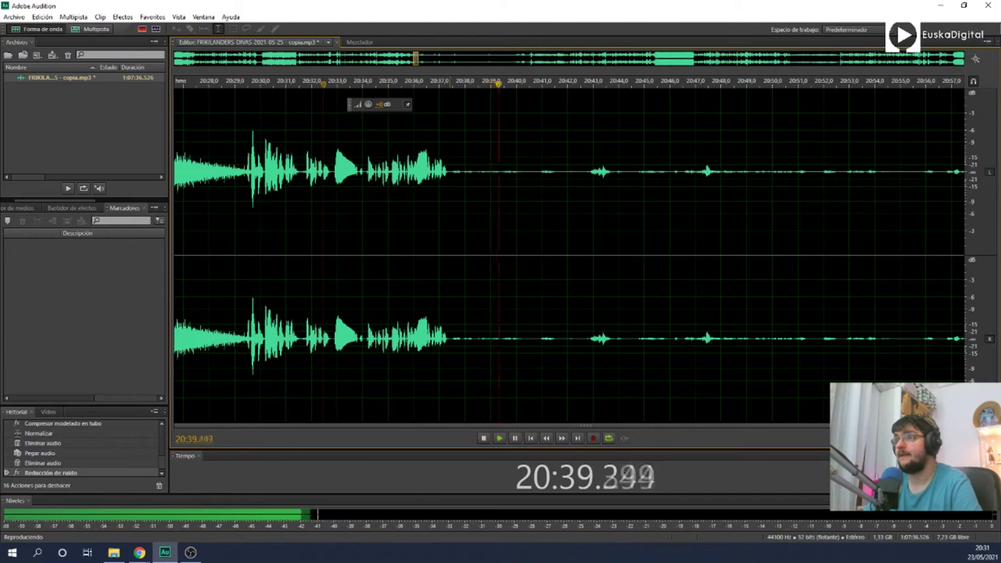
{"action": "key", "text": "space"}
Step: Play the faint sounds at about 20:43, and the passage from the short burst near 21:03 to about 21:08.5
{"action": "left_click_drag", "start_coordinate": [450, 219], "coordinate": [634, 217]}
{"action": "left_click", "coordinate": [532, 255]}
{"action": "left_click", "coordinate": [592, 255]}
{"action": "key", "text": "space"}
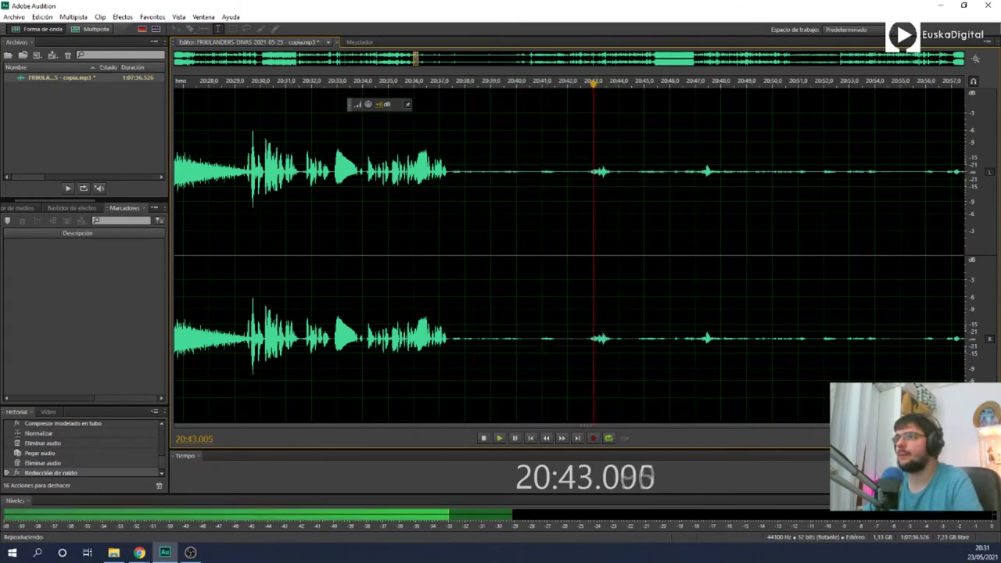
{"action": "key", "text": "space"}
{"action": "scroll", "coordinate": [684, 255], "scroll_direction": "down", "scroll_amount": 4}
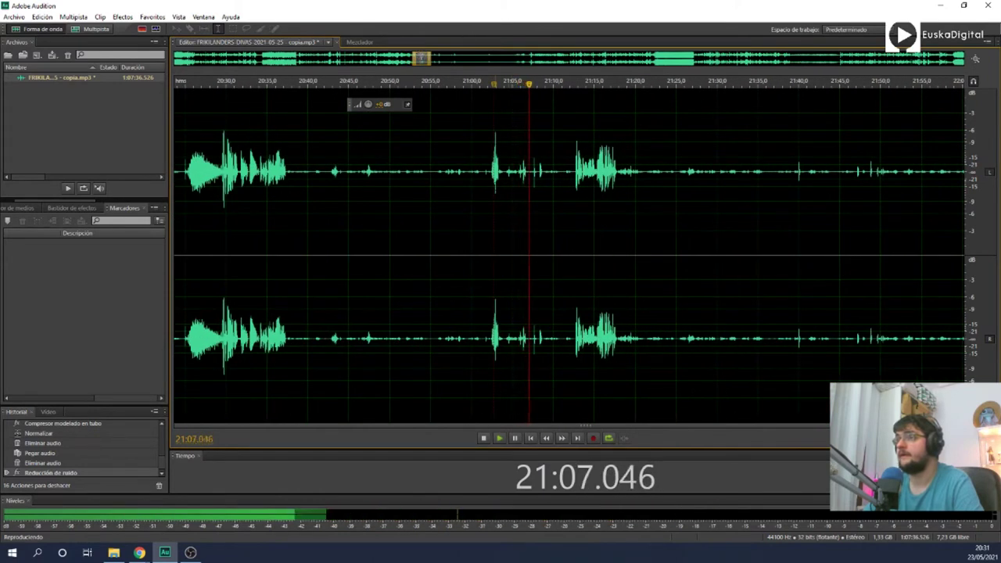
{"action": "key", "text": "space"}
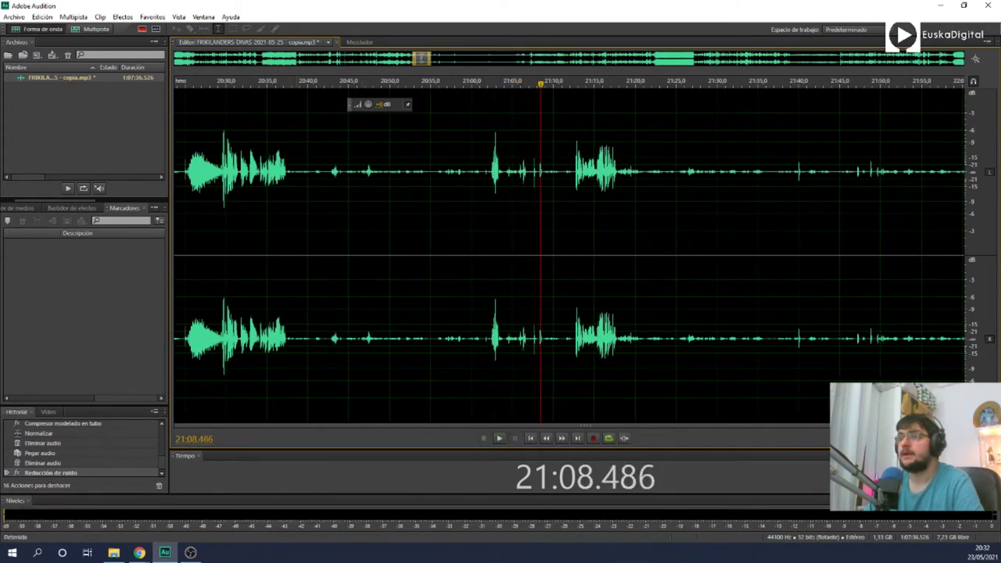
Step: Mark the quiet range from about 20:37.5 to 21:02.3 with a range marker, and show its start and end times in the marker list
{"action": "left_click_drag", "start_coordinate": [287, 176], "coordinate": [488, 176]}
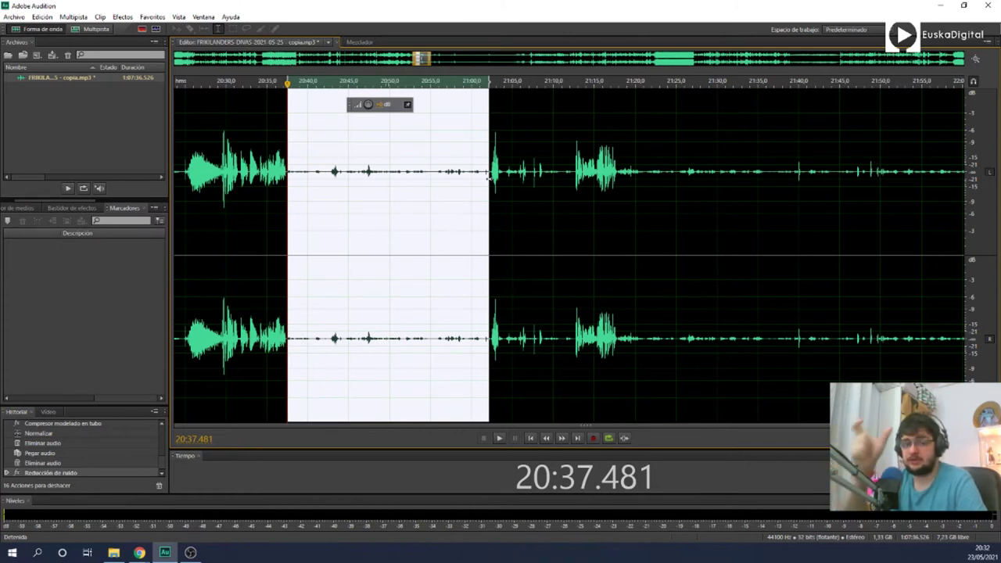
{"action": "key", "text": "m"}
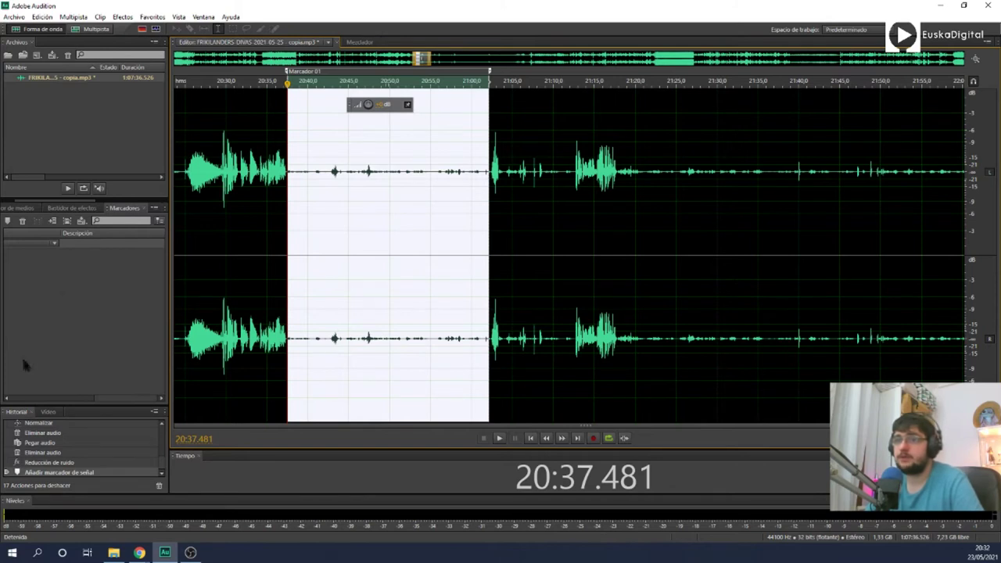
{"action": "left_click", "coordinate": [29, 397]}
{"action": "left_click", "coordinate": [25, 397]}
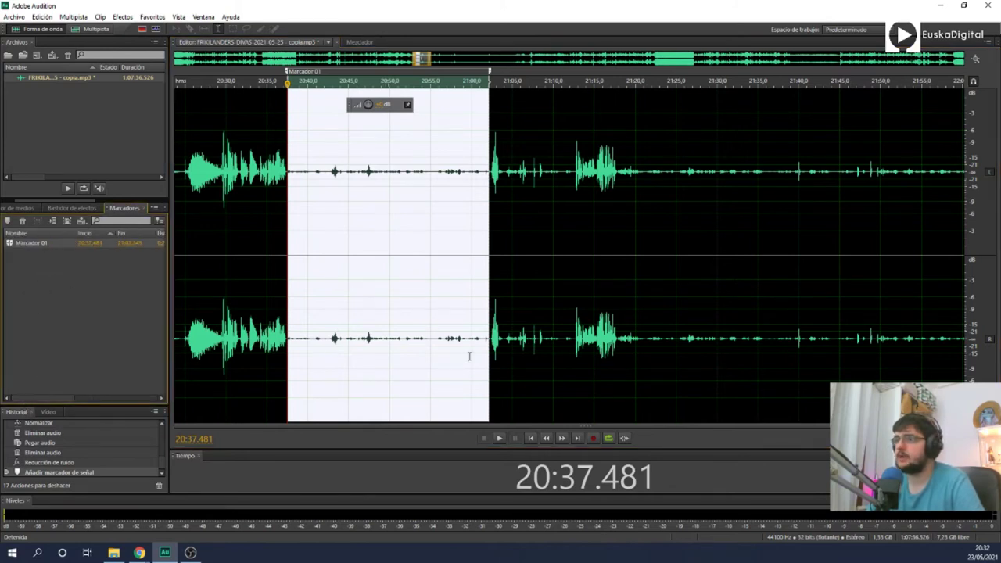
Step: Adjust the first marker's end to about 21:02.4, and mark the quiet range from about 21:03.4 to 21:12.6
{"action": "scroll", "coordinate": [495, 235], "scroll_direction": "up", "scroll_amount": 5}
{"action": "left_click_drag", "start_coordinate": [489, 341], "coordinate": [562, 340]}
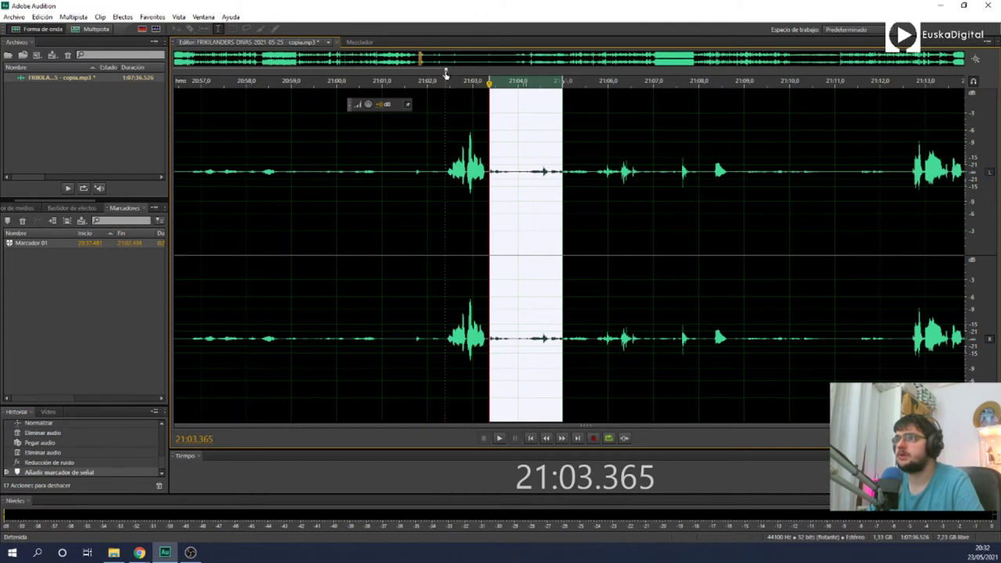
{"action": "mouse_move", "coordinate": [563, 214]}
{"action": "left_mouse_down"}
{"action": "mouse_move", "coordinate": [919, 190]}
{"action": "mouse_move", "coordinate": [906, 189]}
{"action": "left_mouse_up"}
{"action": "key", "text": "m"}
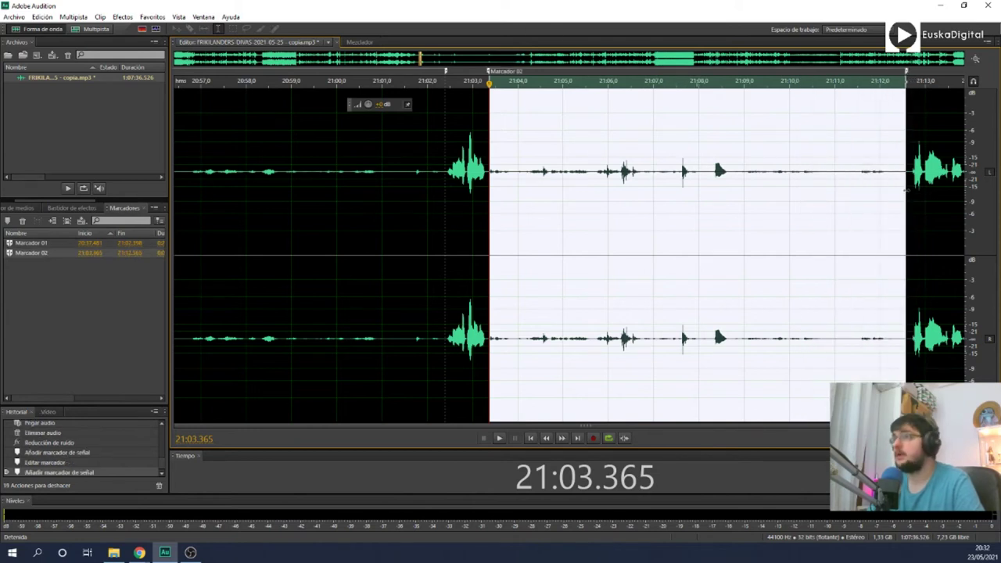
Step: Play the speech from about 21:15 to its end near 21:17.8
{"action": "left_click_drag", "start_coordinate": [939, 190], "coordinate": [969, 190]}
{"action": "left_click", "coordinate": [603, 190]}
{"action": "key", "text": "space"}
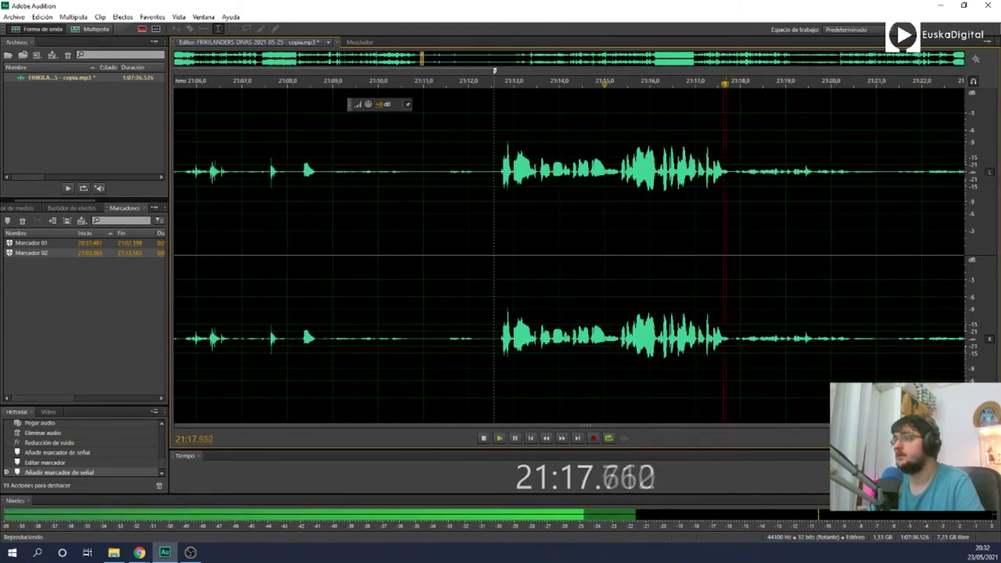
{"action": "key", "text": "space"}
Step: Select the quiet range from about 21:17.8 to 22:17.4, play across its end, and mark it with a range marker
{"action": "left_click_drag", "start_coordinate": [730, 196], "coordinate": [653, 241]}
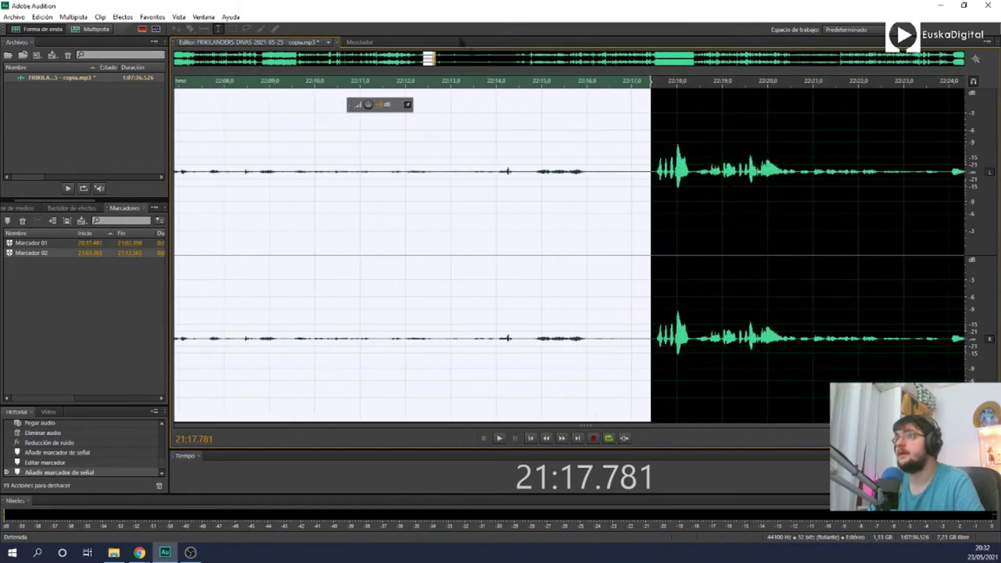
{"action": "left_click", "coordinate": [523, 85]}
{"action": "key", "text": "space"}
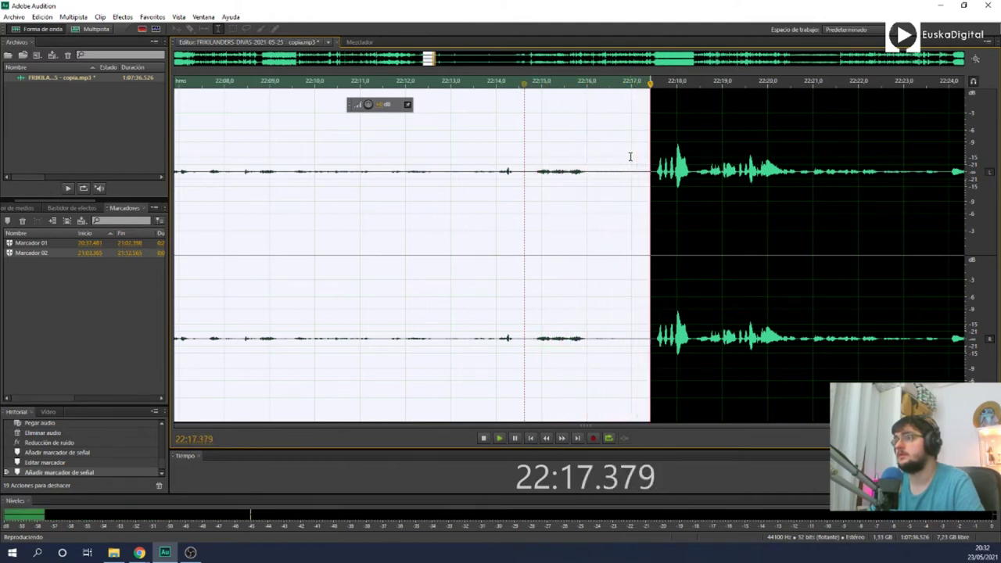
{"action": "key", "text": "space"}
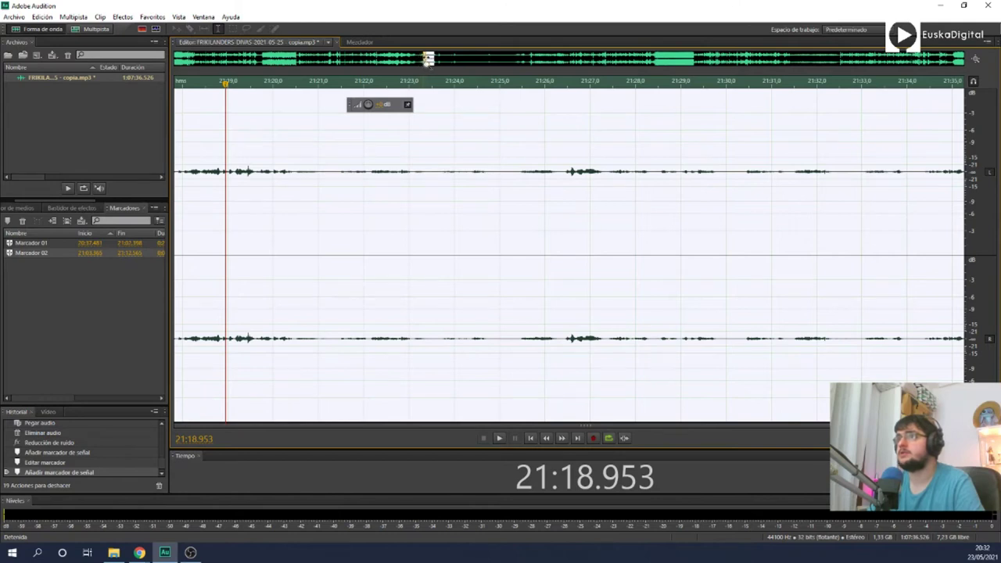
{"action": "mouse_move", "coordinate": [426, 58]}
{"action": "left_mouse_down"}
{"action": "mouse_move", "coordinate": [443, 58]}
{"action": "mouse_move", "coordinate": [430, 60]}
{"action": "left_mouse_up"}
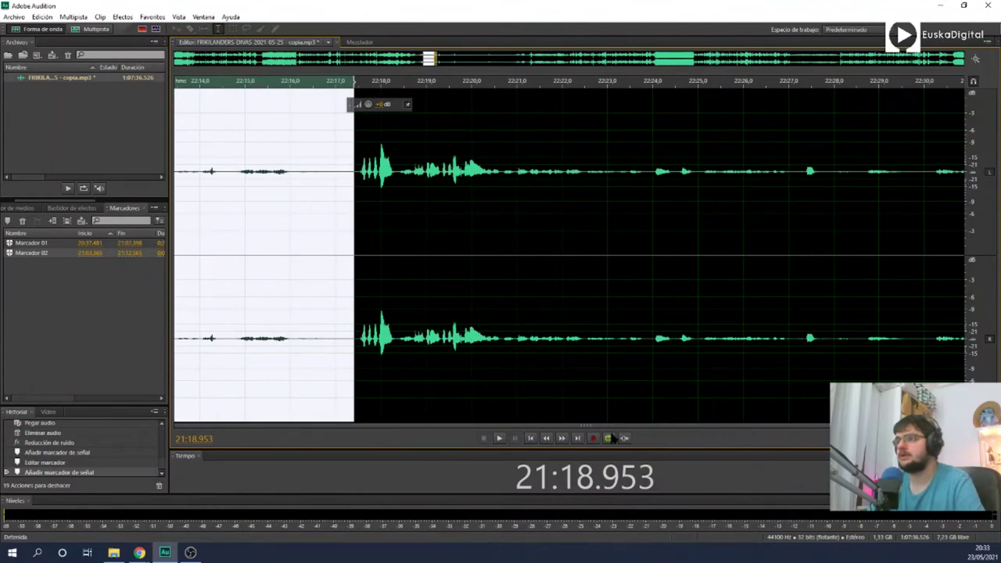
{"action": "left_click", "coordinate": [316, 86]}
{"action": "key", "text": "space"}
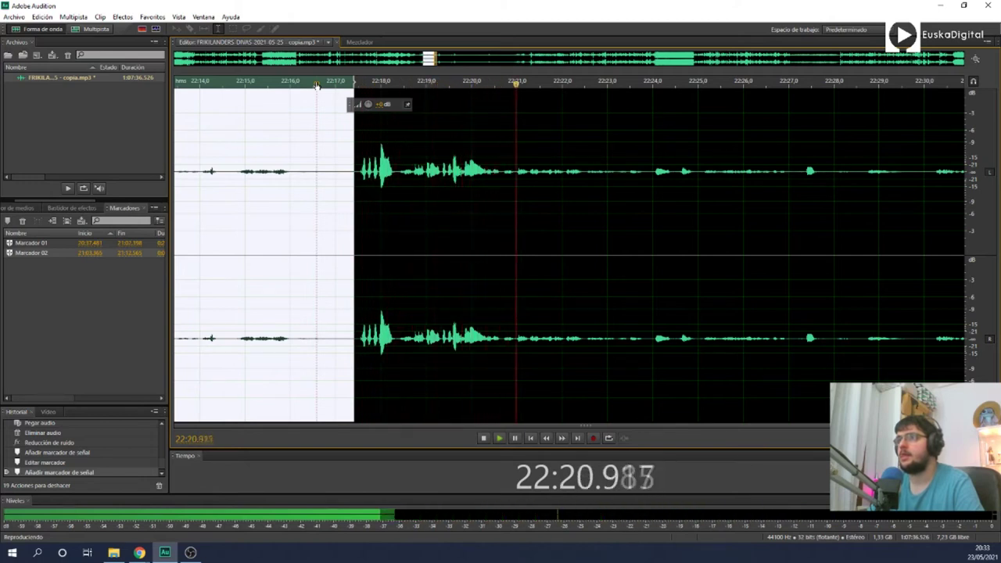
{"action": "key", "text": "space"}
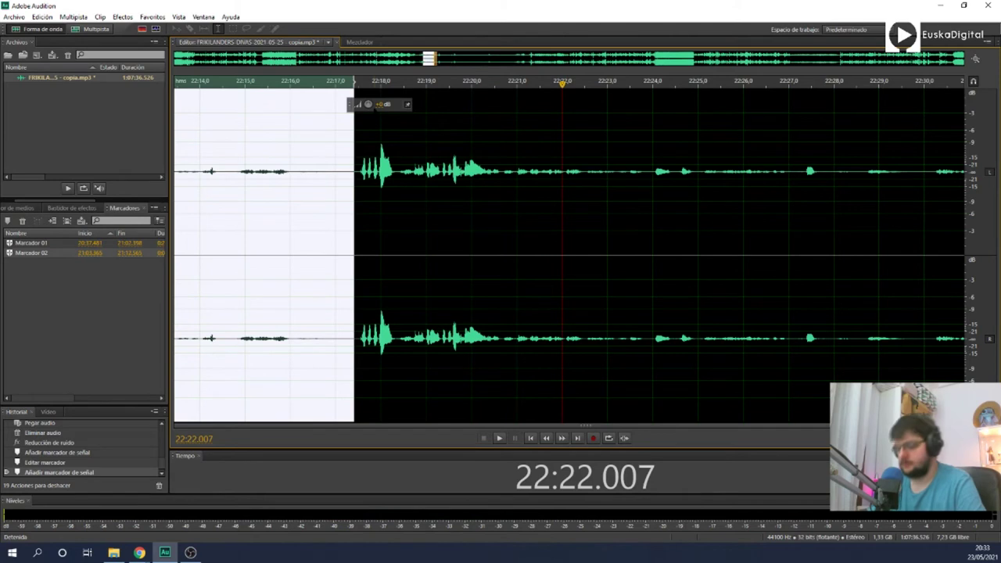
{"action": "key", "text": "m"}
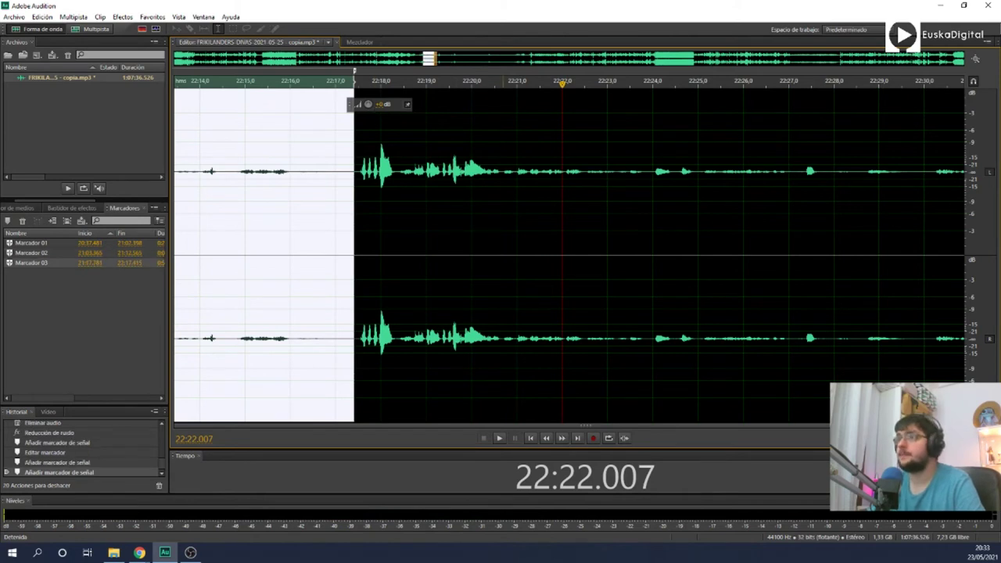
Step: Select the quiet range from about 22:20.6 to 22:39.8, and play across its end into the speech
{"action": "left_click", "coordinate": [502, 187]}
{"action": "key", "text": "space"}
{"action": "key", "text": "space"}
{"action": "left_click", "coordinate": [498, 188]}
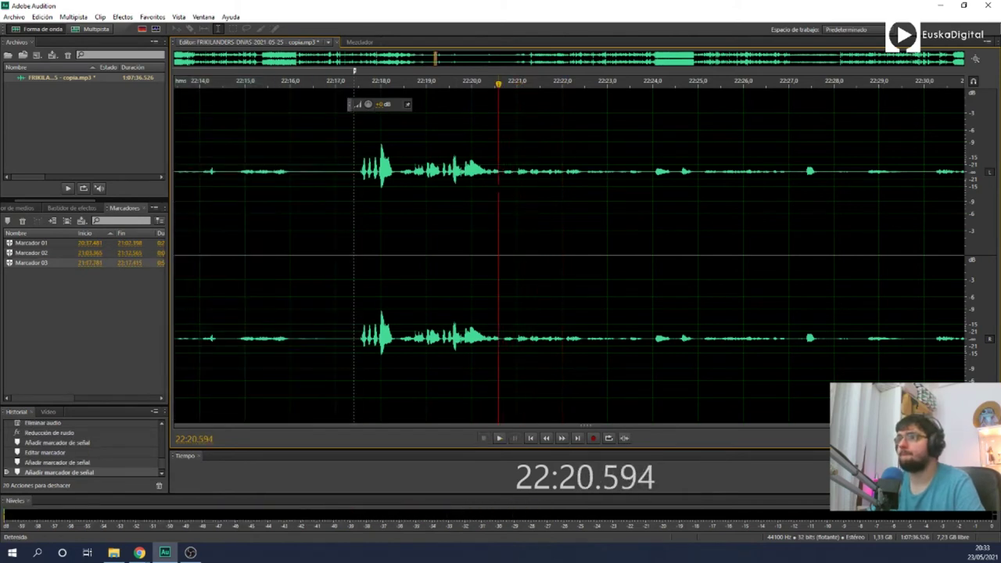
{"action": "left_click_drag", "start_coordinate": [500, 235], "coordinate": [624, 186]}
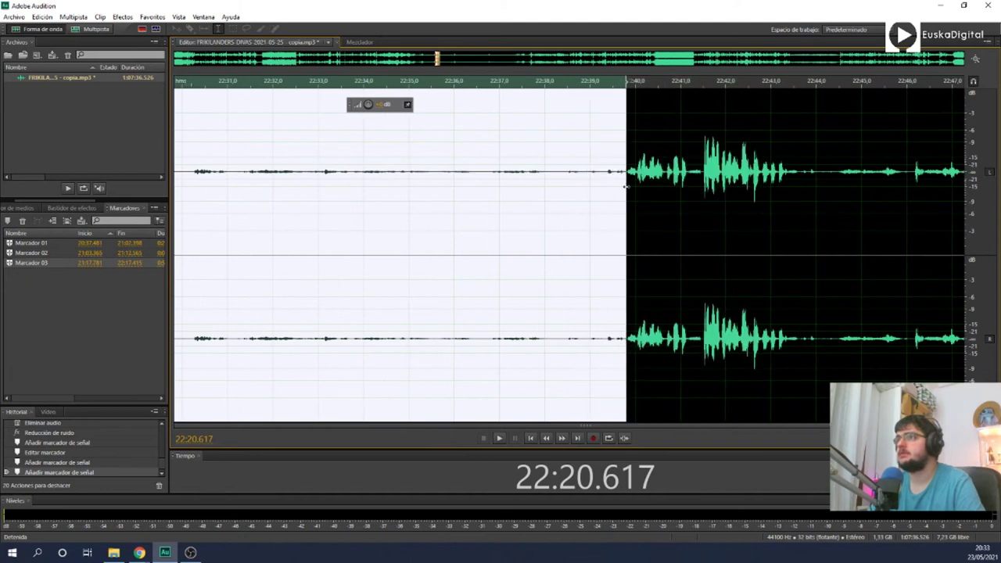
{"action": "left_click", "coordinate": [578, 83]}
{"action": "key", "text": "space"}
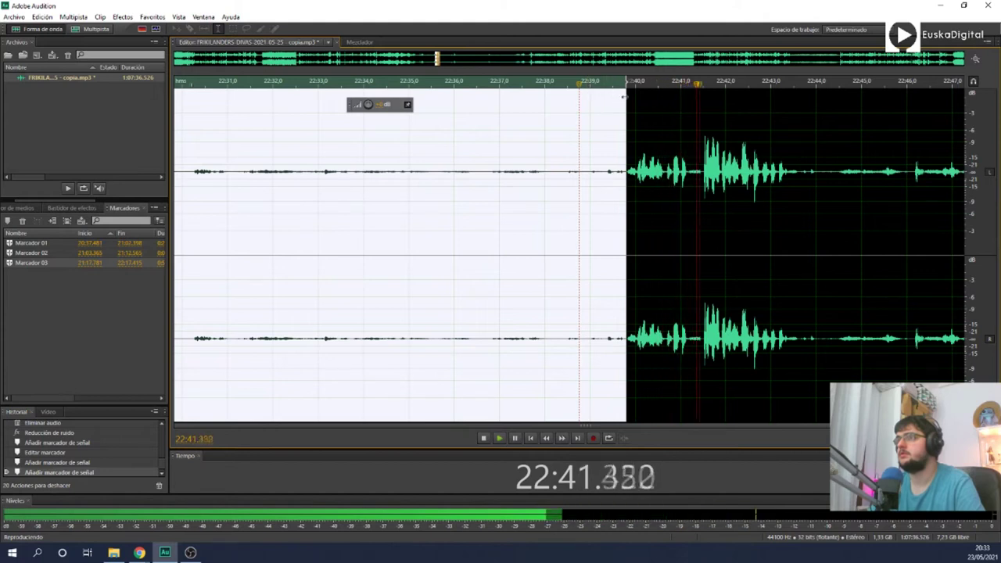
{"action": "key", "text": "space"}
Step: Move the selection's end back to about 22:39.4, play across it, and mark the range with a range marker
{"action": "left_click_drag", "start_coordinate": [621, 104], "coordinate": [606, 100]}
{"action": "left_click", "coordinate": [515, 83]}
{"action": "key", "text": "space"}
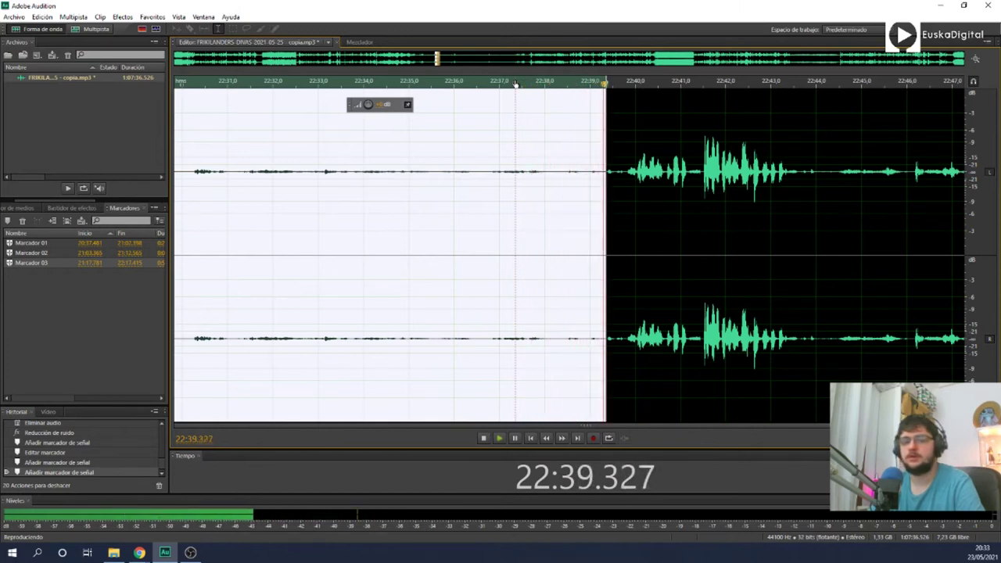
{"action": "key", "text": "space"}
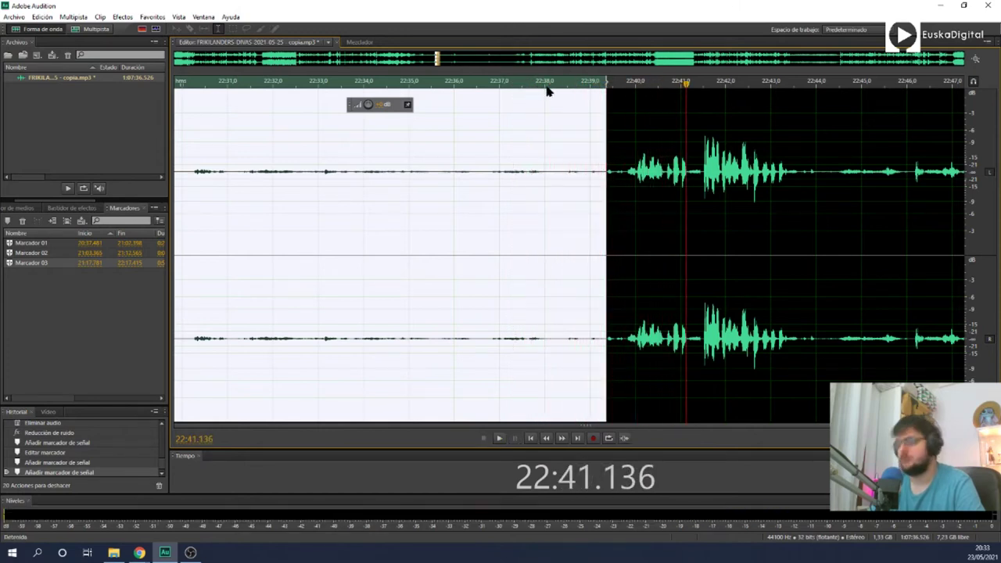
{"action": "key", "text": "m"}
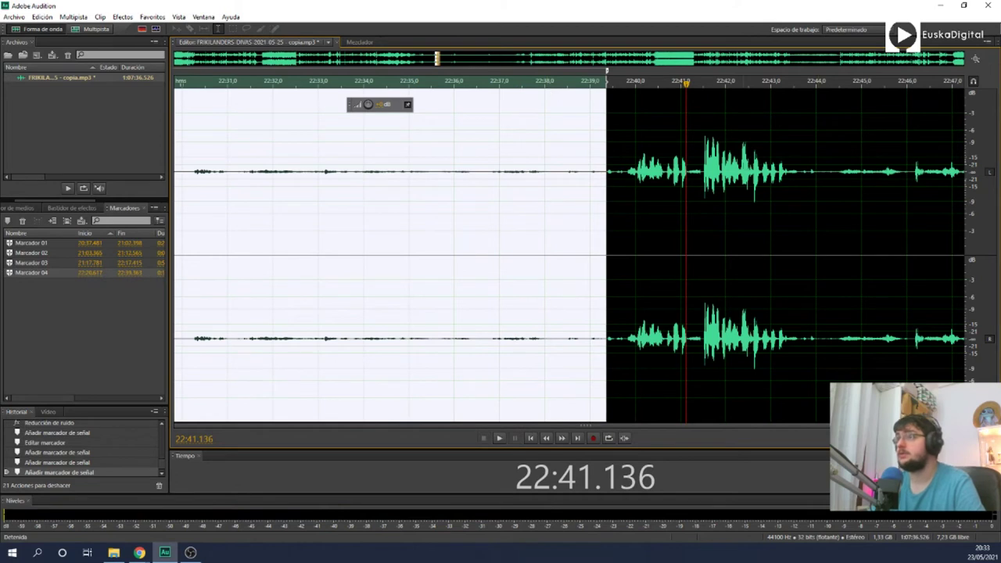
Step: Play the following speech, and mark the quiet range from about 22:44.0 to 23:58.5 with a range marker
{"action": "key", "text": "space"}
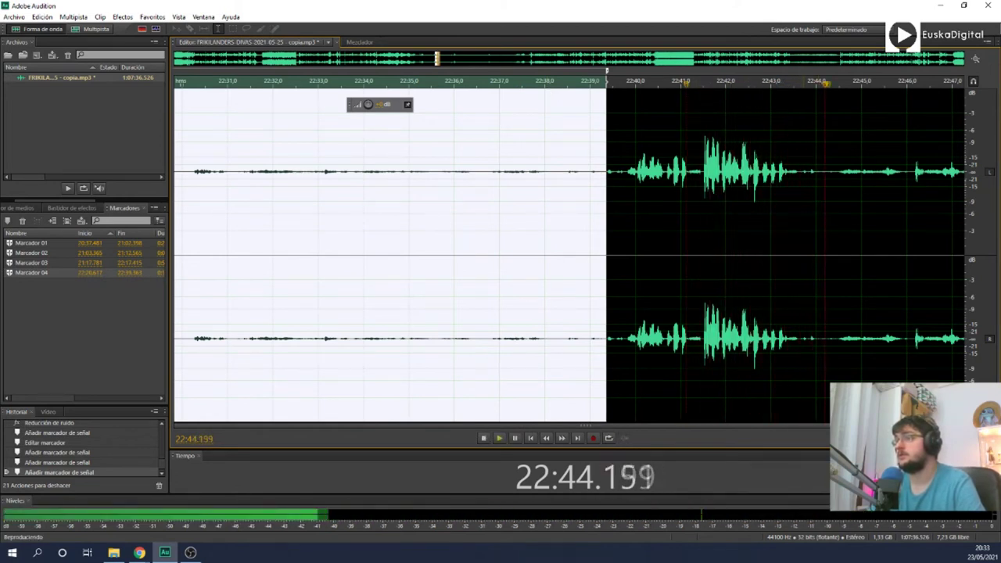
{"action": "left_click_drag", "start_coordinate": [815, 234], "coordinate": [719, 188]}
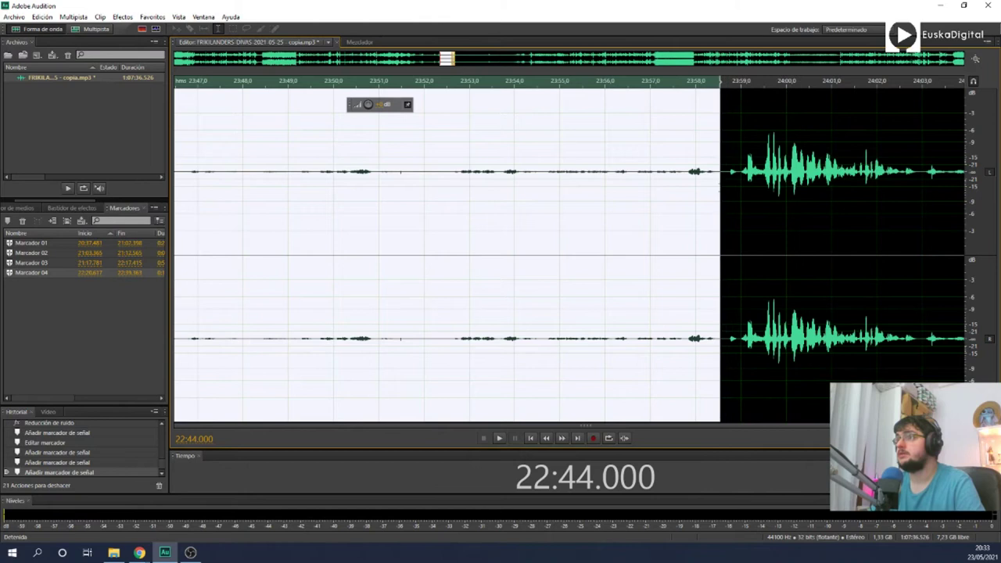
{"action": "left_click", "coordinate": [649, 83]}
{"action": "key", "text": "space"}
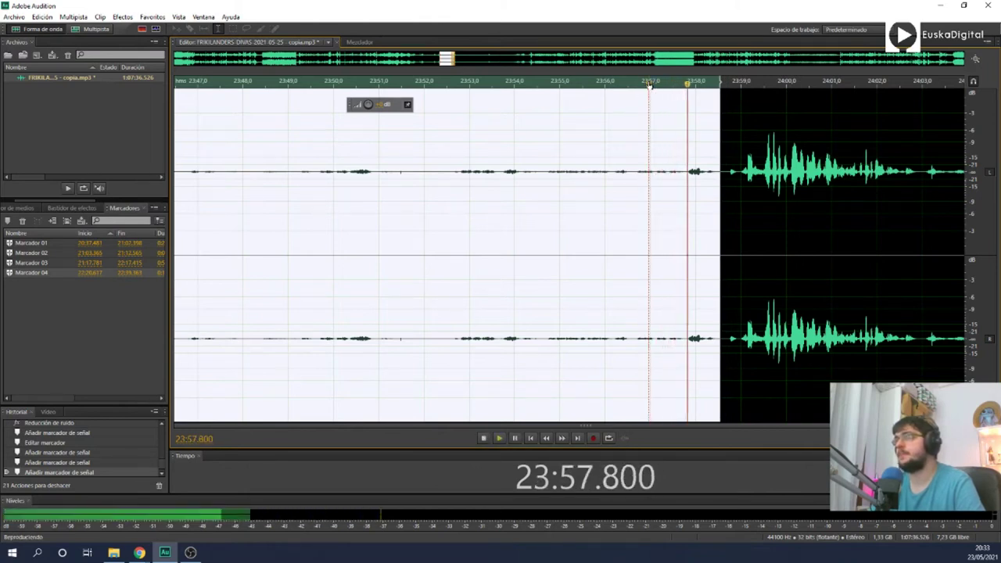
{"action": "key", "text": "space"}
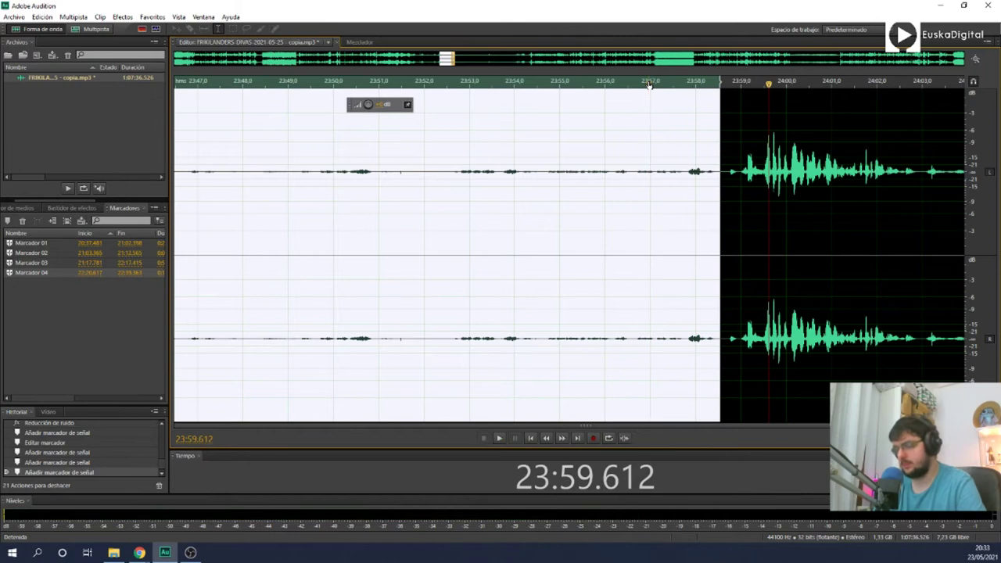
{"action": "key", "text": "m"}
Step: Mark the quiet range from about 24:02.9 to 26:56.9 with a range marker
{"action": "left_click_drag", "start_coordinate": [824, 157], "coordinate": [948, 151]}
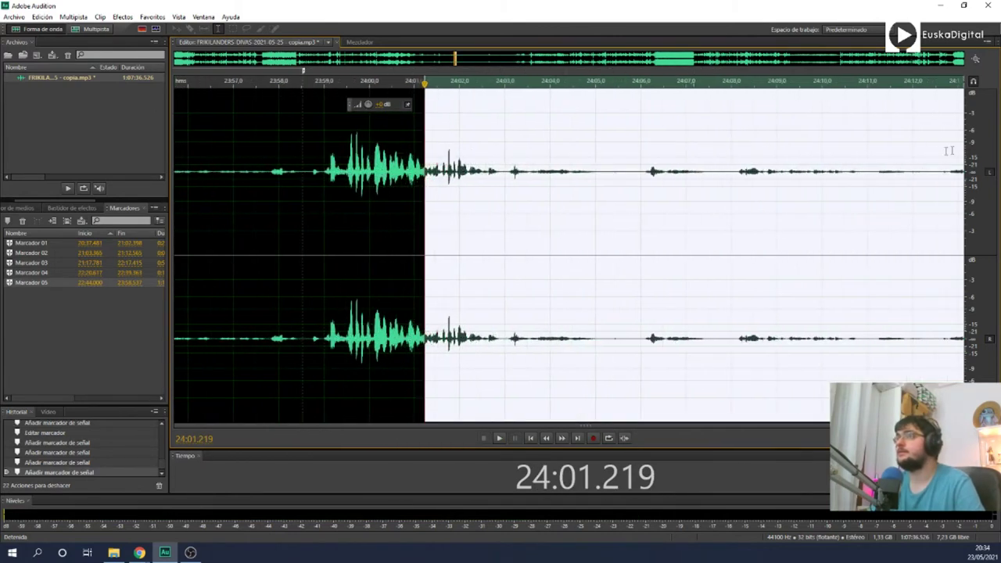
{"action": "scroll", "coordinate": [512, 249], "scroll_direction": "down", "scroll_amount": 3}
{"action": "left_click", "coordinate": [523, 241]}
{"action": "left_click", "coordinate": [543, 240]}
{"action": "scroll", "coordinate": [529, 241], "scroll_direction": "up", "scroll_amount": 3}
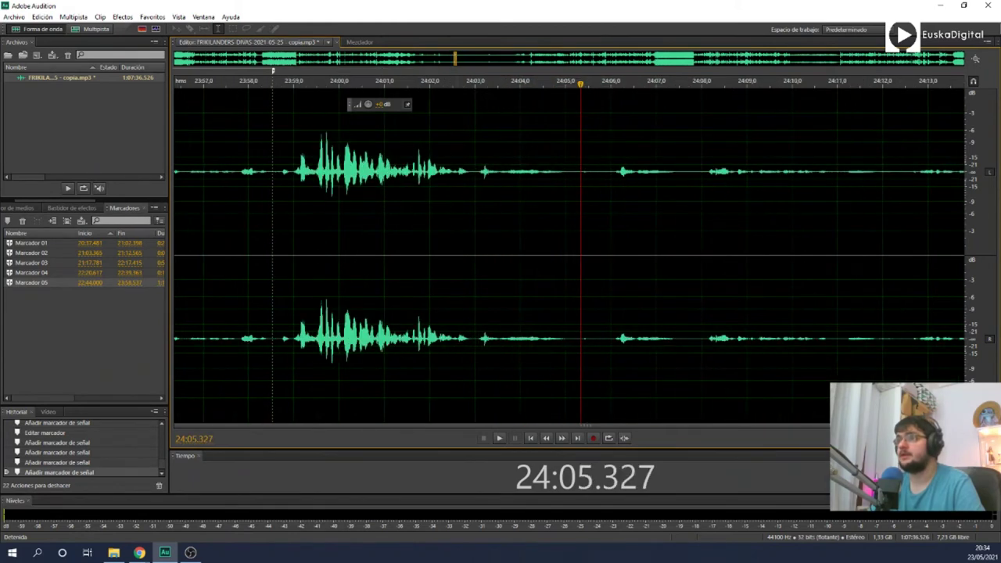
{"action": "left_click_drag", "start_coordinate": [470, 202], "coordinate": [781, 201]}
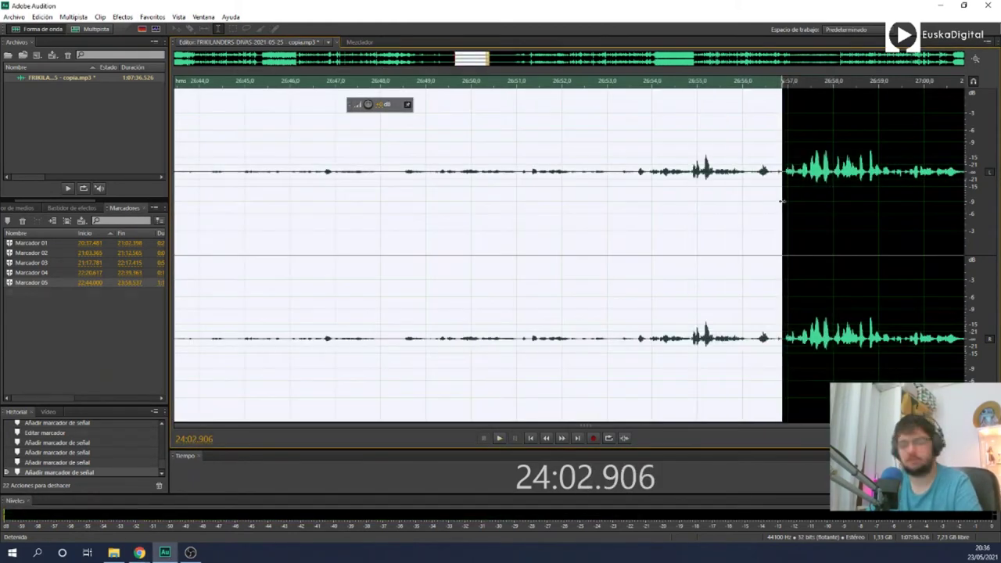
{"action": "key", "text": "m"}
Step: Play the speech after 26:57, and mark the quiet range from about 26:59.6 to 29:16.9 with a range marker
{"action": "left_click", "coordinate": [904, 201]}
{"action": "key", "text": "space"}
{"action": "key", "text": "space"}
{"action": "key", "text": "m"}
{"action": "key", "text": "ctrl+0"}
Step: Mark the quiet ranges from about 29:22.2 to 29:26.0 and from 29:26.9 to 29:42.5 with range markers
{"action": "left_click_drag", "start_coordinate": [563, 157], "coordinate": [999, 129]}
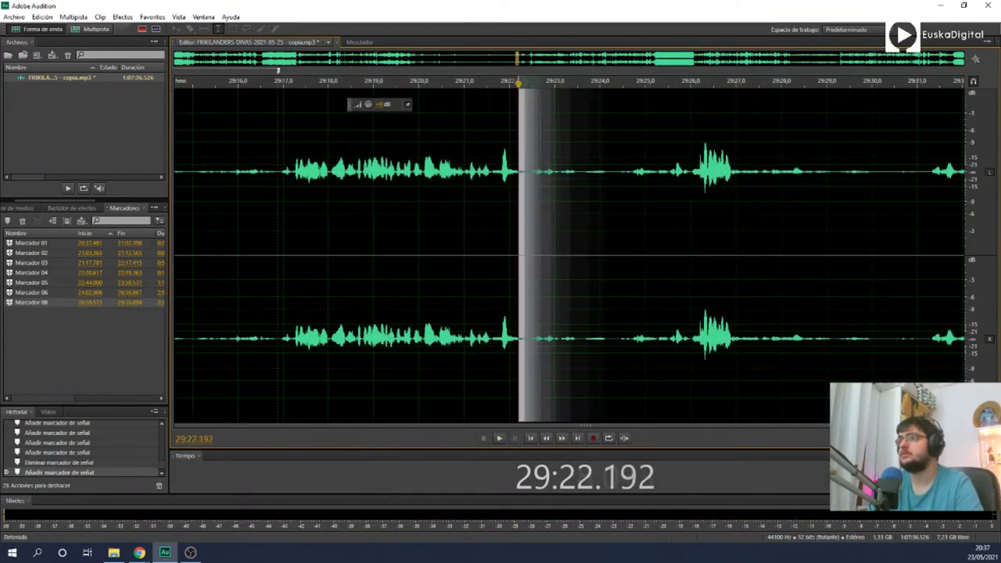
{"action": "key", "text": "m"}
{"action": "left_click_drag", "start_coordinate": [961, 202], "coordinate": [440, 201]}
{"action": "key", "text": "m"}
Step: Delete a stretch of audio about 1.9 s long, and mark the quiet range from about 29:56.9 to 30:24.4 with a range marker
{"action": "left_click", "coordinate": [444, 202]}
{"action": "key", "text": "space"}
{"action": "left_click_drag", "start_coordinate": [696, 201], "coordinate": [779, 201]}
{"action": "key", "text": "Delete"}
{"action": "key", "text": "space"}
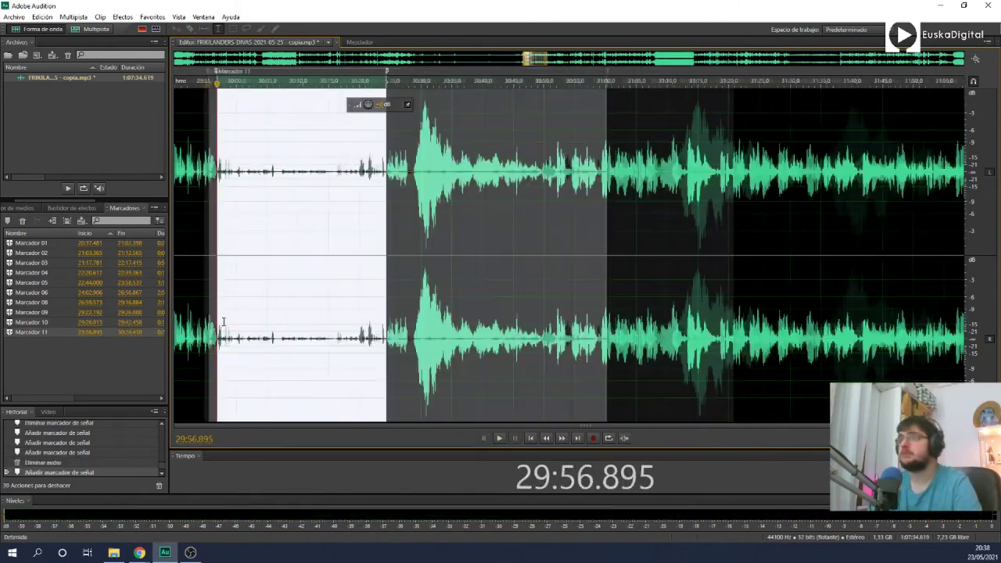
{"action": "key", "text": "m"}
Step: Review all the marked ranges between about 20:37 and 30:24 together, and play the speech burst from about 21:13 to 21:15
{"action": "key", "text": "space"}
{"action": "scroll", "coordinate": [540, 59], "scroll_direction": "down", "scroll_amount": 3}
{"action": "left_click_drag", "start_coordinate": [541, 59], "coordinate": [485, 59]}
{"action": "scroll", "coordinate": [484, 58], "scroll_direction": "down", "scroll_amount": 4}
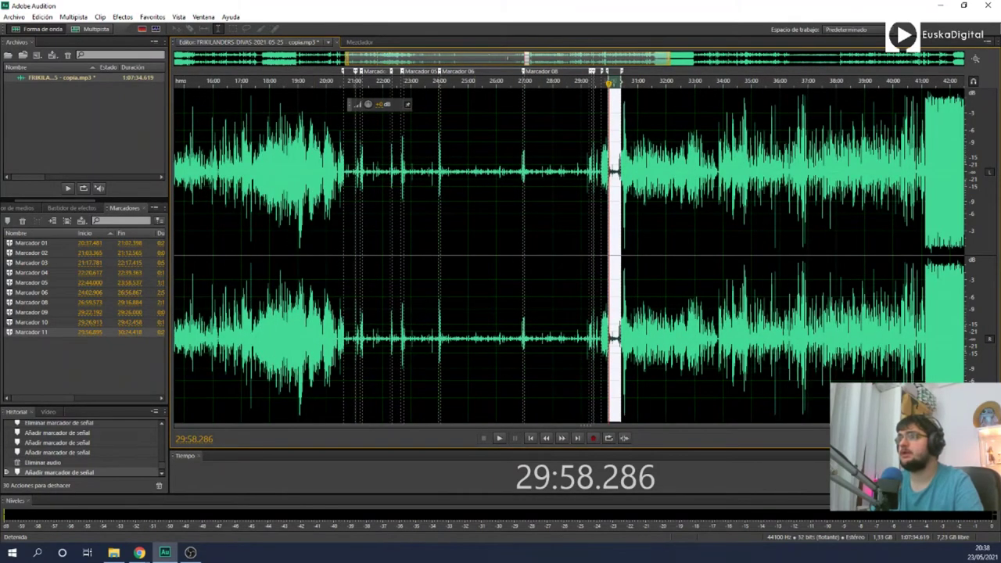
{"action": "scroll", "coordinate": [526, 59], "scroll_direction": "up", "scroll_amount": 4}
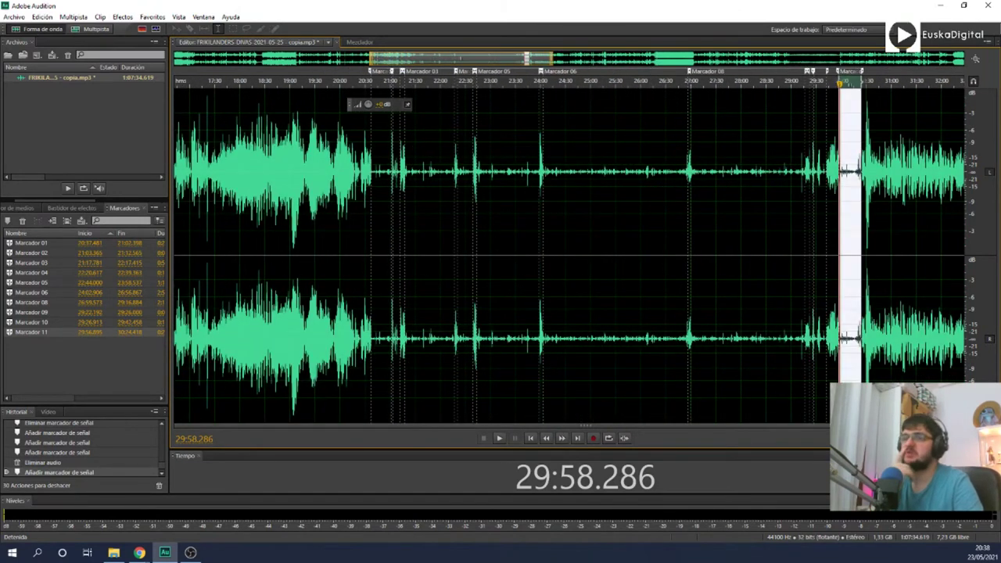
{"action": "left_click", "coordinate": [429, 172]}
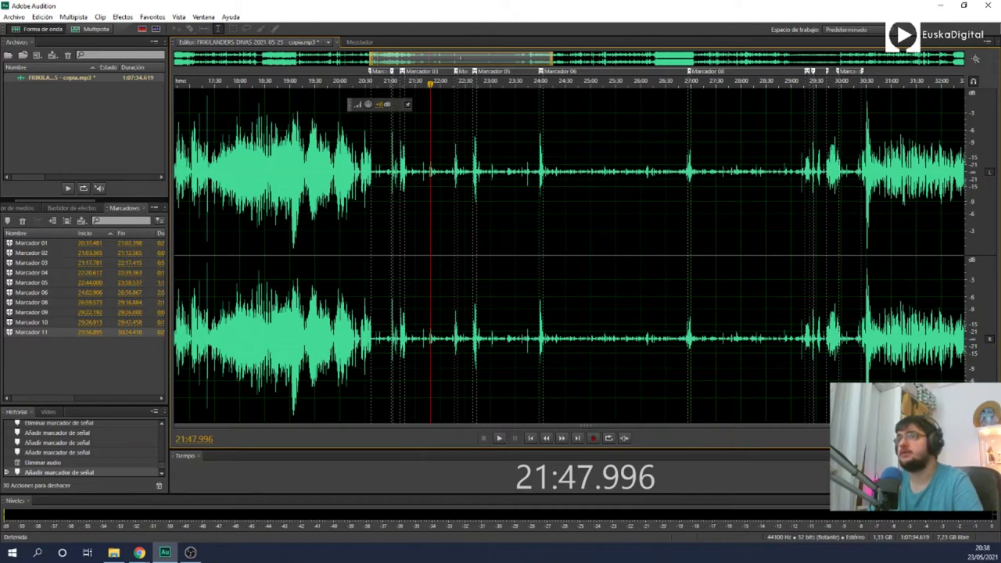
{"action": "left_click", "coordinate": [400, 172]}
{"action": "key", "text": "space"}
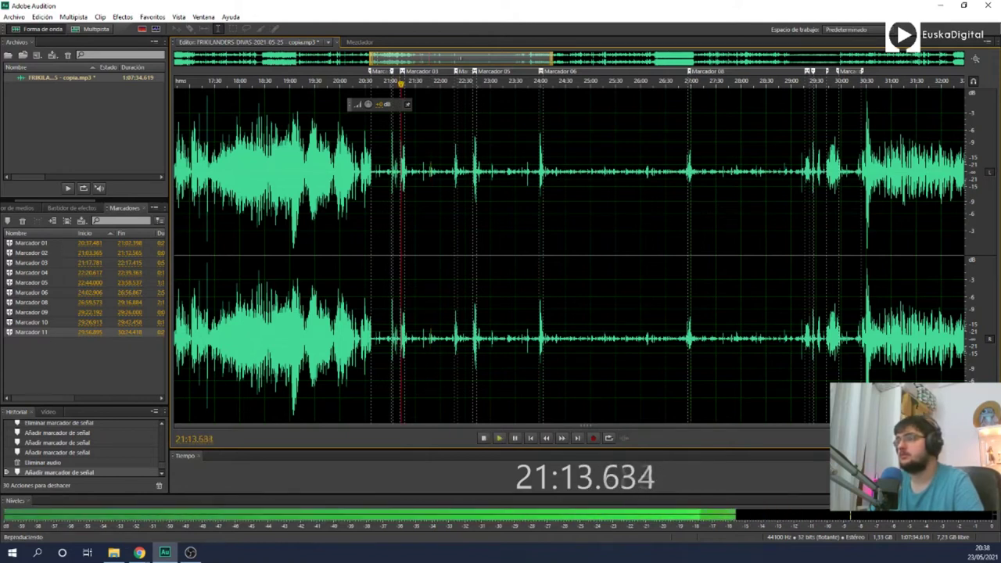
{"action": "key", "text": "space"}
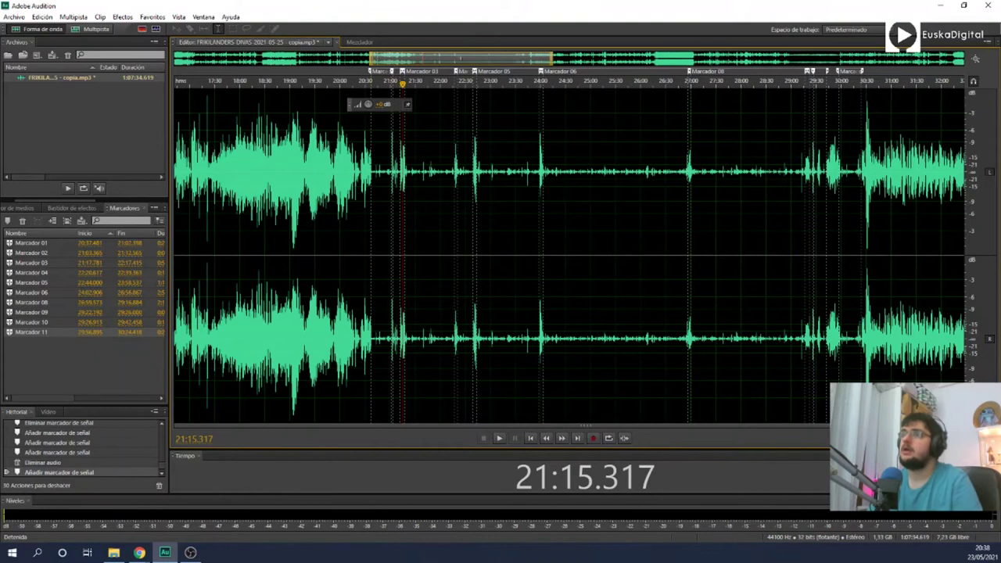
Step: Normalize the first marked quiet range, from about 20:37.5 to 21:02.4, to -0.1 dB, and play its first seconds
{"action": "scroll", "coordinate": [371, 172], "scroll_direction": "up", "scroll_amount": 6}
{"action": "left_click", "coordinate": [371, 172]}
{"action": "left_click_drag", "start_coordinate": [370, 235], "coordinate": [479, 235]}
{"action": "left_click_drag", "start_coordinate": [480, 133], "coordinate": [484, 132]}
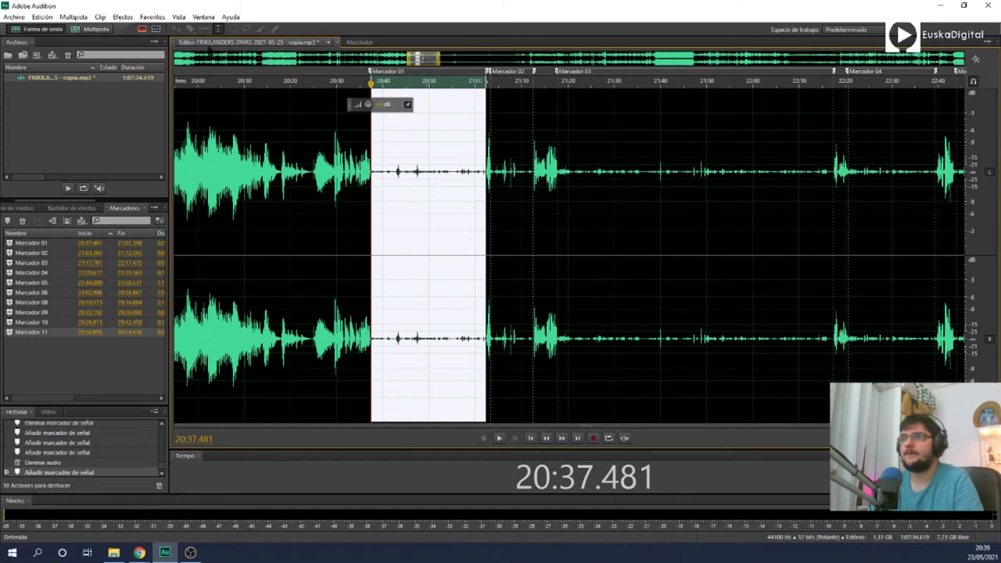
{"action": "left_click", "coordinate": [153, 17]}
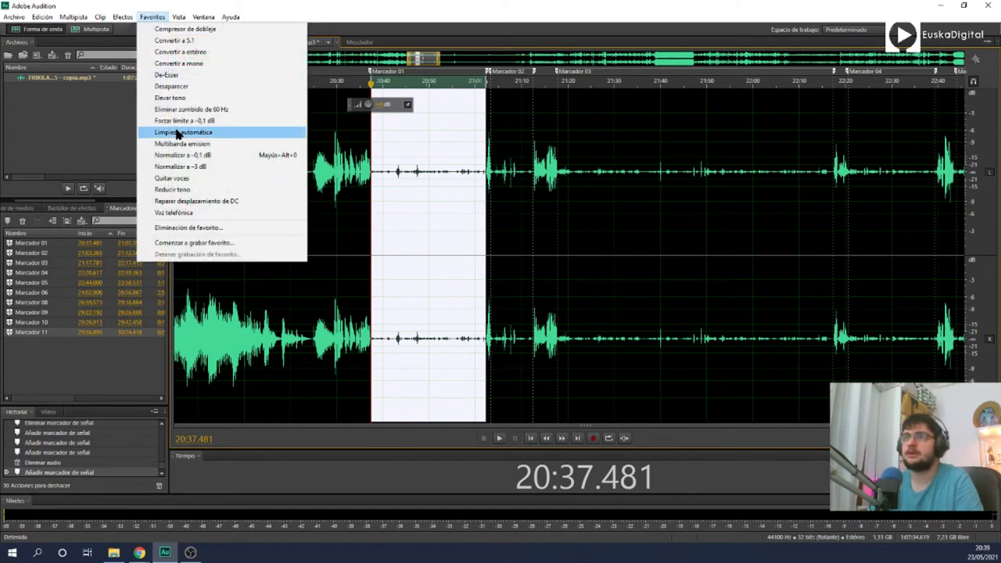
{"action": "left_click", "coordinate": [177, 157]}
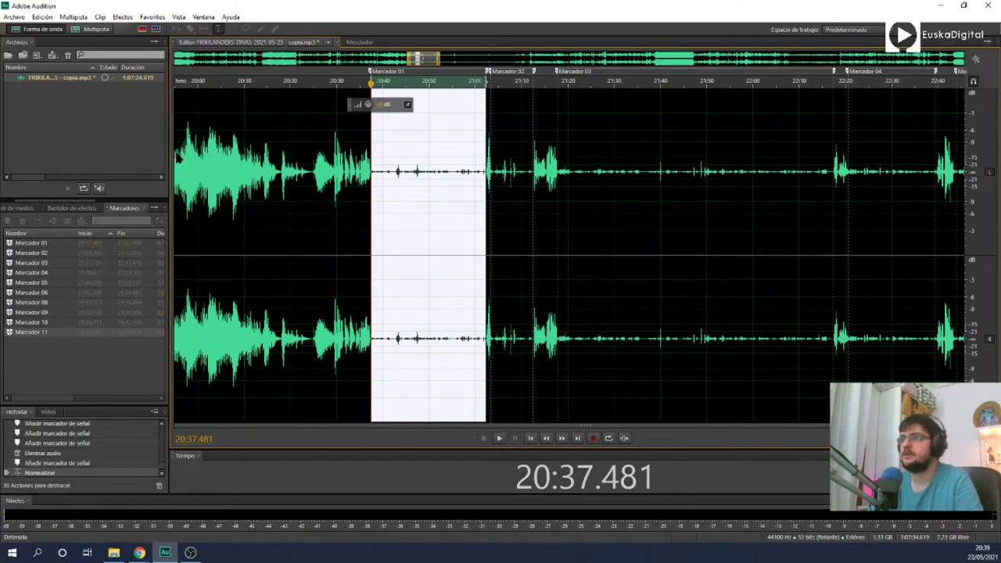
{"action": "key", "text": "space"}
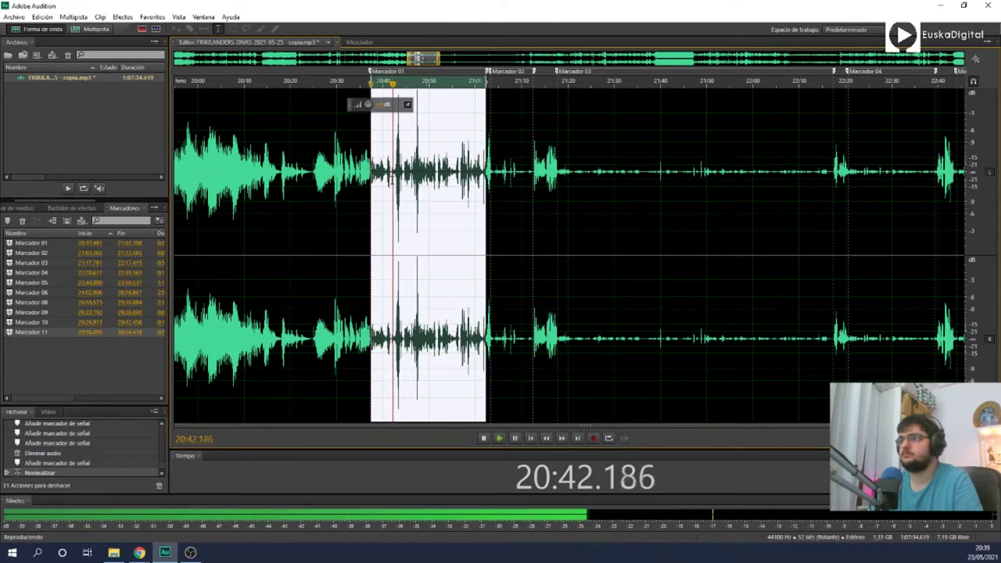
{"action": "key", "text": "space"}
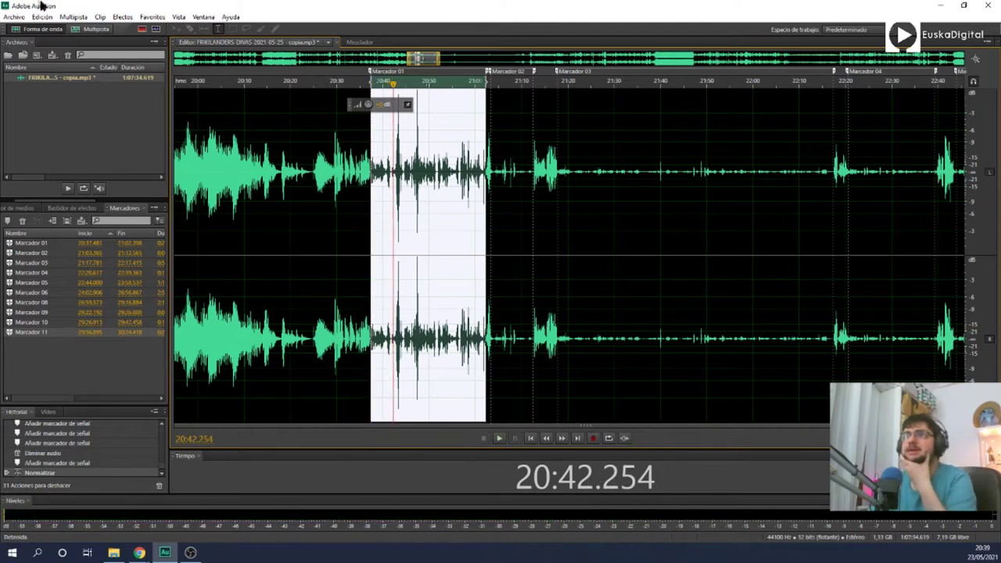
Step: Open the Dynamics Processing effect for the first marked quiet range and move its dialog clear of the selected waveform
{"action": "left_click", "coordinate": [69, 17]}
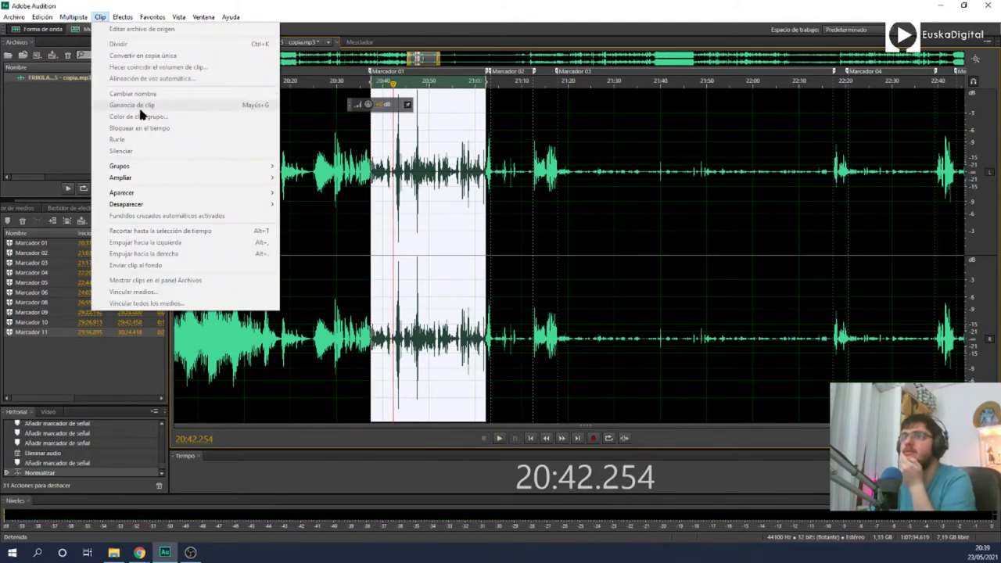
{"action": "mouse_move", "coordinate": [123, 16]}
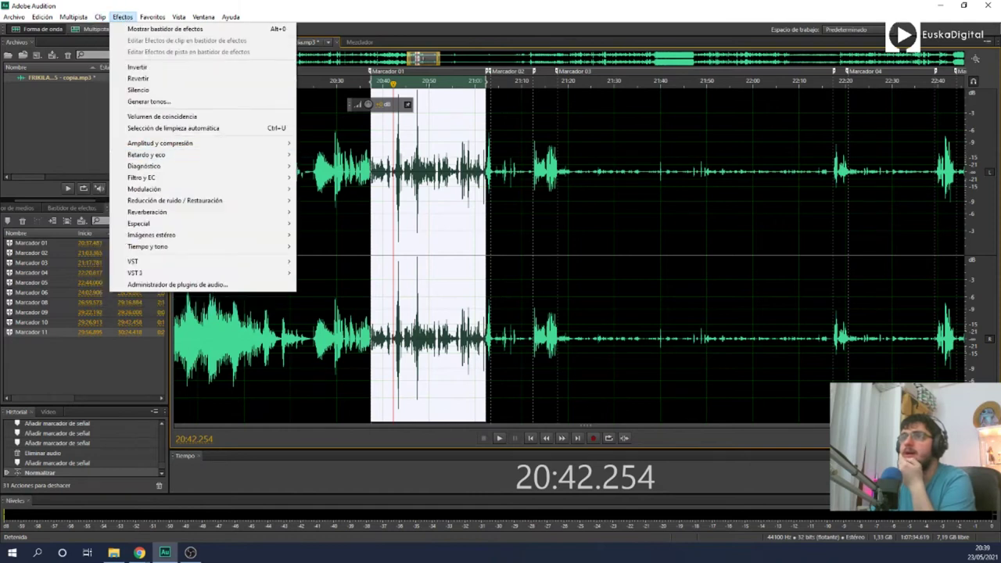
{"action": "mouse_move", "coordinate": [259, 148]}
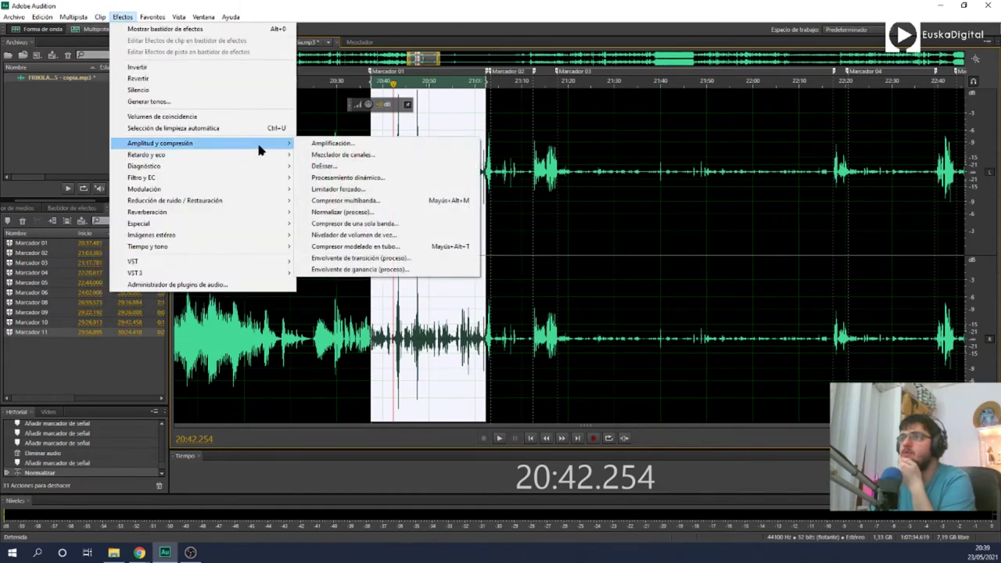
{"action": "left_click", "coordinate": [325, 178]}
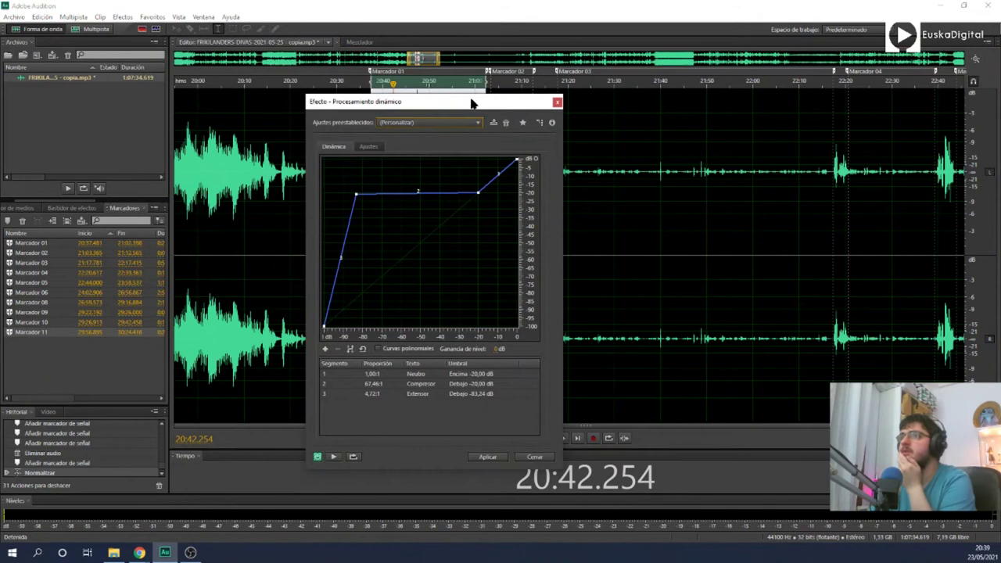
{"action": "left_click_drag", "start_coordinate": [471, 104], "coordinate": [725, 101]}
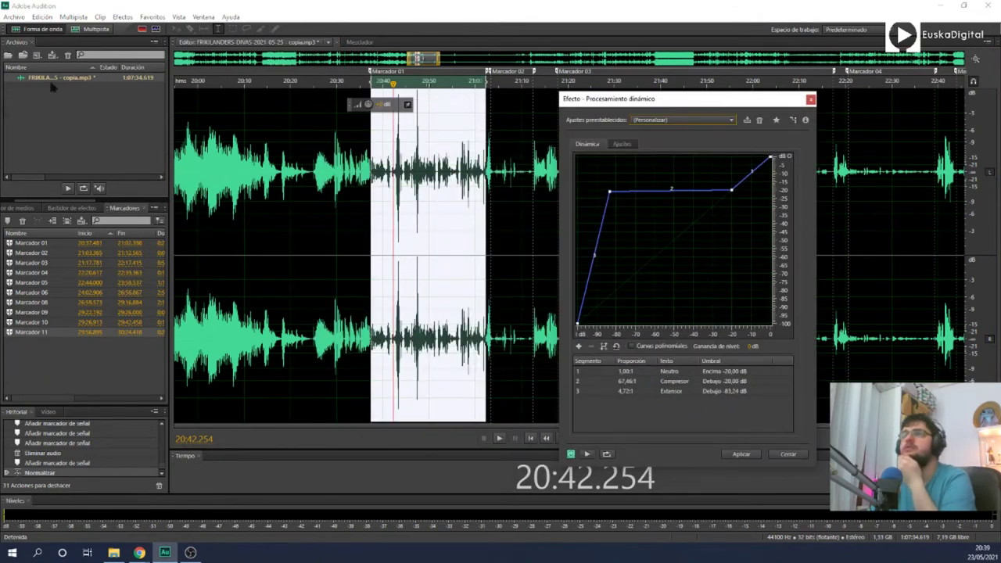
Step: Undo the normalization of the first marked range and play its original audio up to about 20:51
{"action": "left_click", "coordinate": [42, 16]}
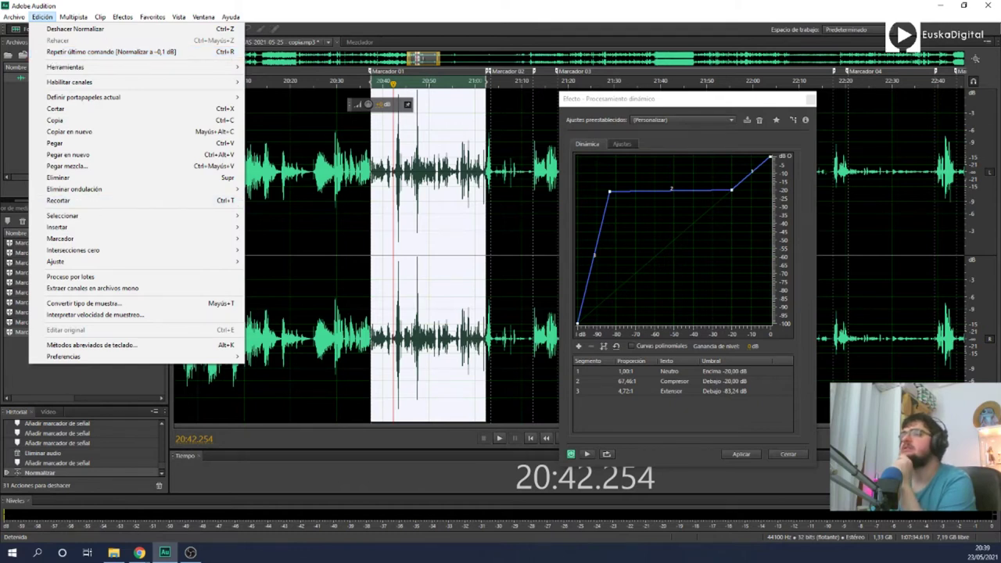
{"action": "left_click", "coordinate": [342, 9]}
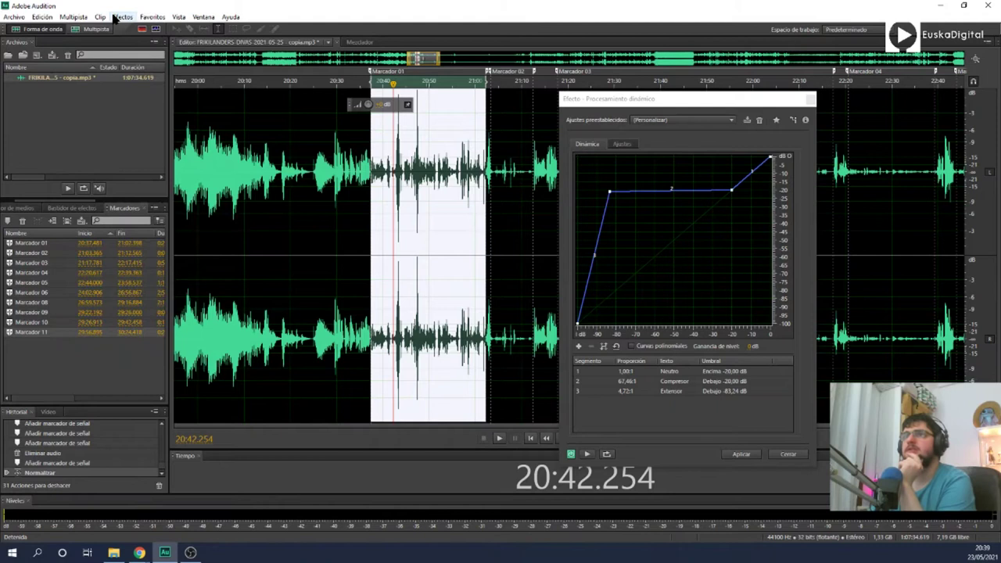
{"action": "left_click", "coordinate": [117, 17]}
{"action": "left_click", "coordinate": [56, 463]}
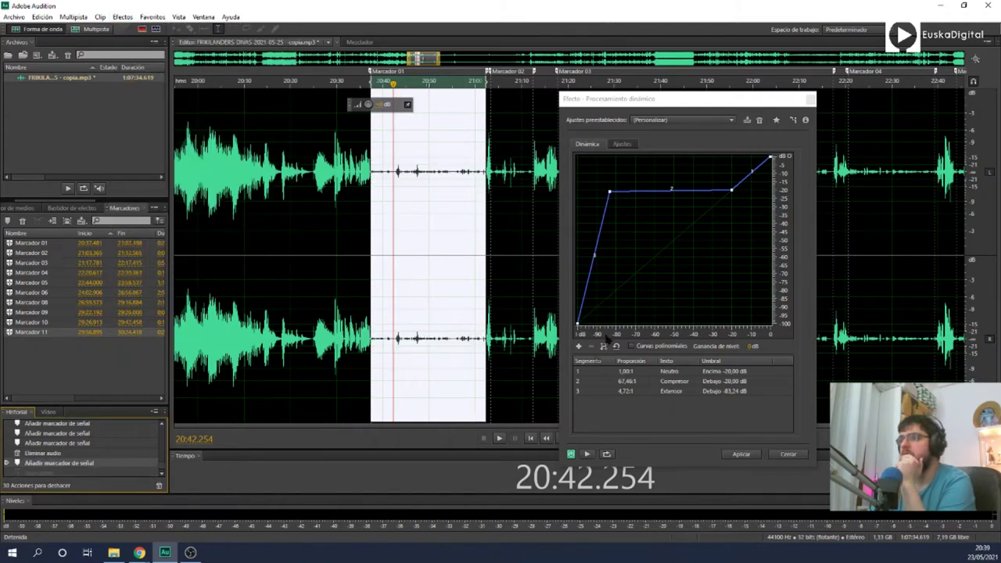
{"action": "left_click", "coordinate": [365, 266]}
{"action": "key", "text": "space"}
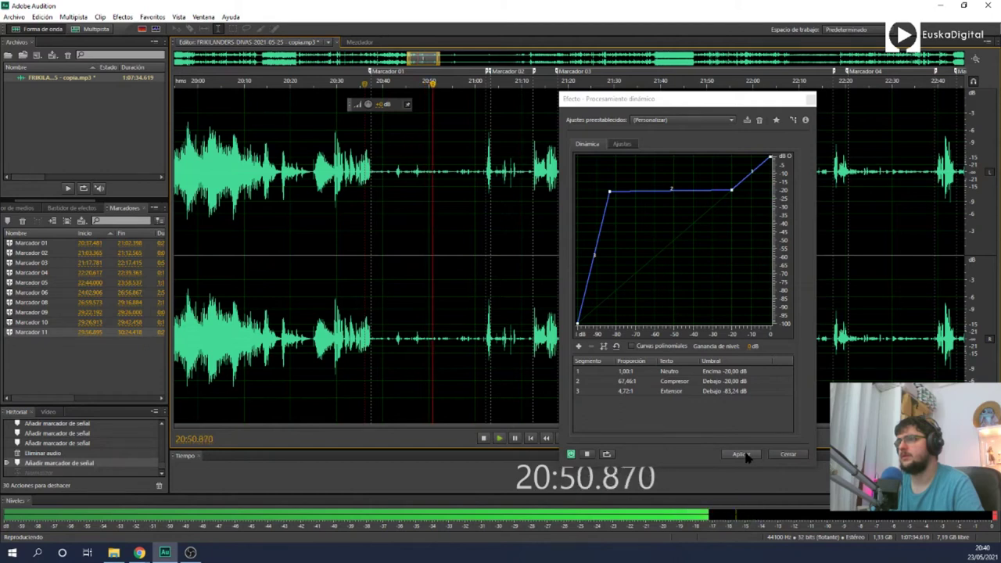
{"action": "key", "text": "space"}
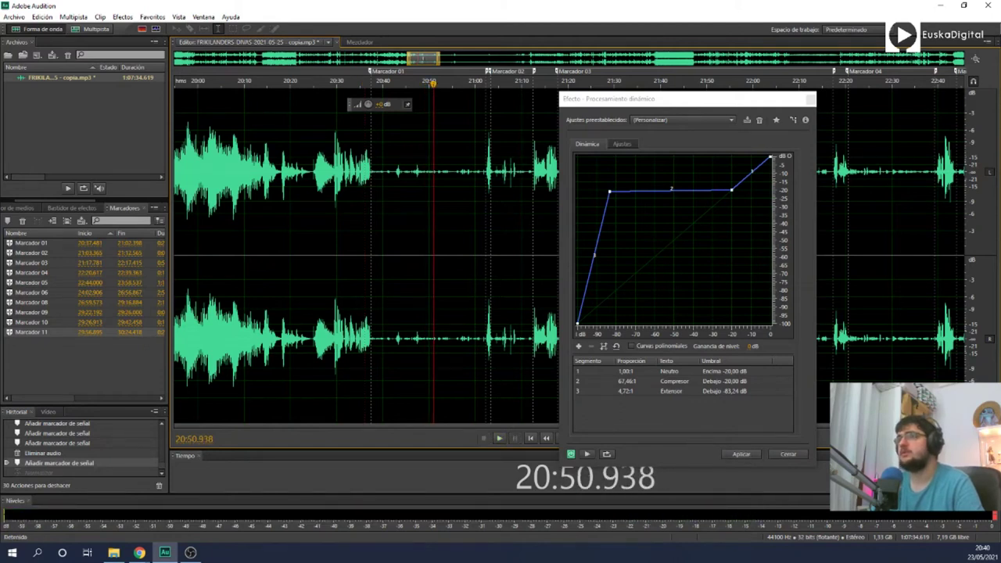
Step: Apply Dynamics Processing with the current custom curve to the marked ranges Marcador 01 and Marcador 02
{"action": "left_click", "coordinate": [47, 244]}
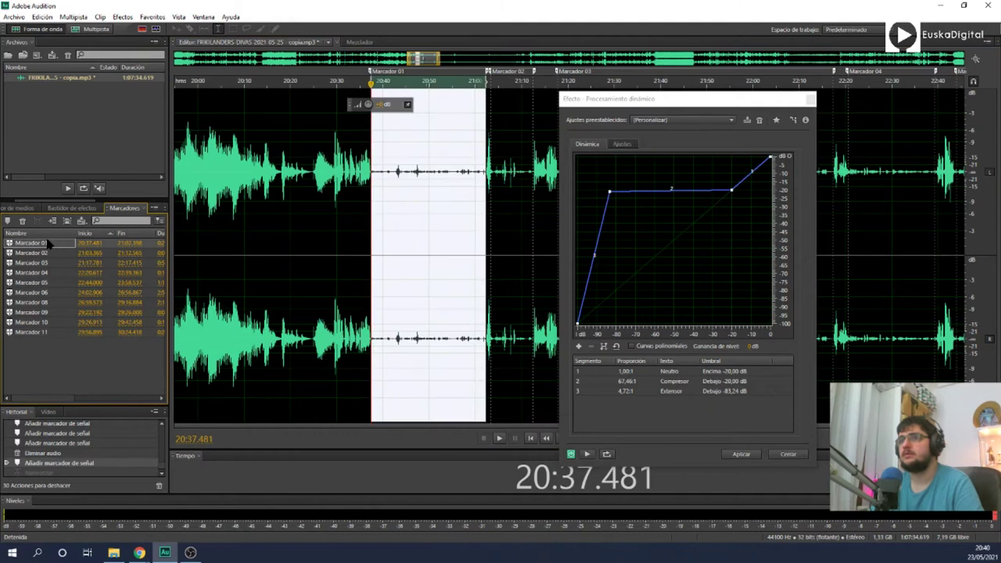
{"action": "left_click", "coordinate": [739, 455]}
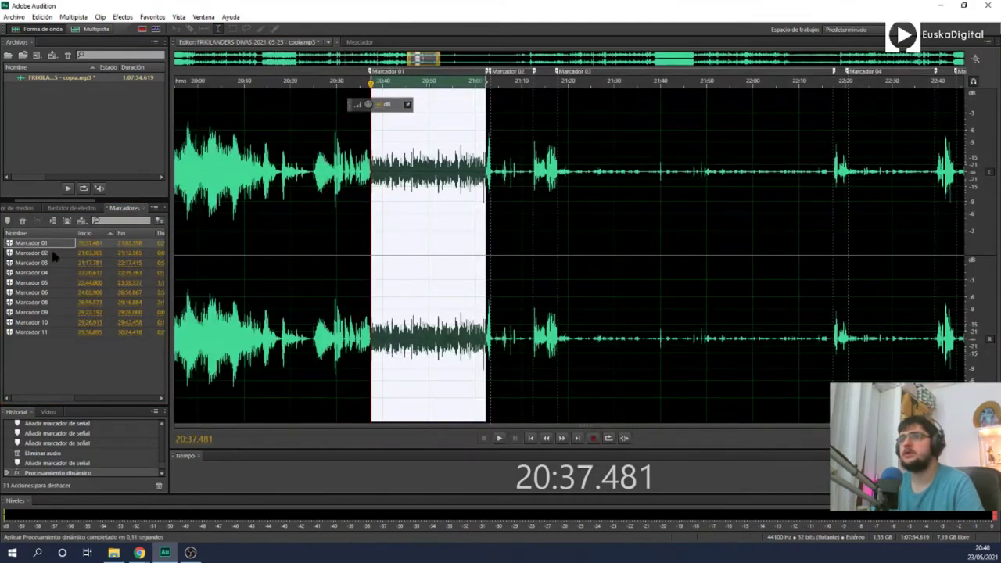
{"action": "left_click", "coordinate": [52, 254]}
{"action": "left_click", "coordinate": [42, 17]}
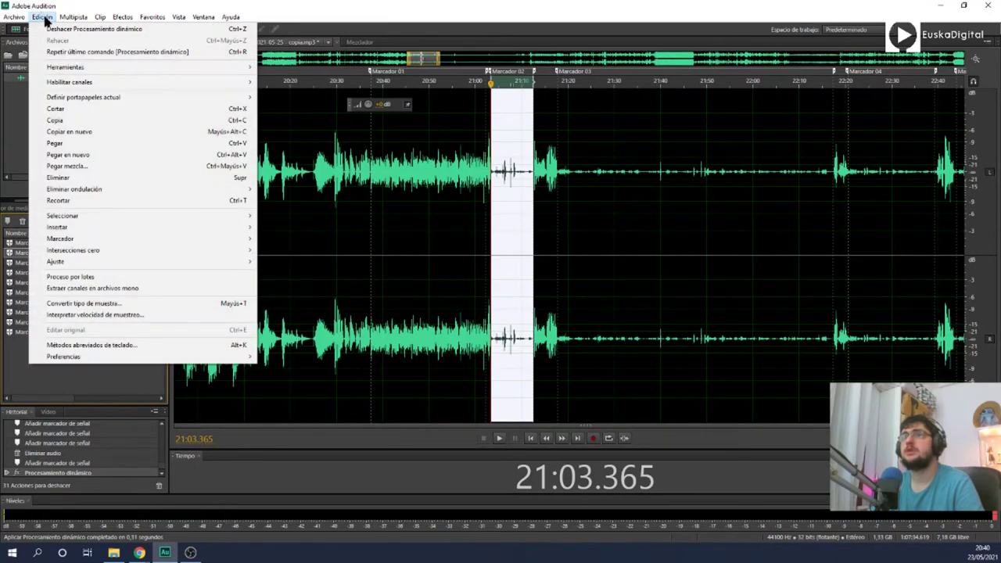
{"action": "left_click", "coordinate": [56, 52]}
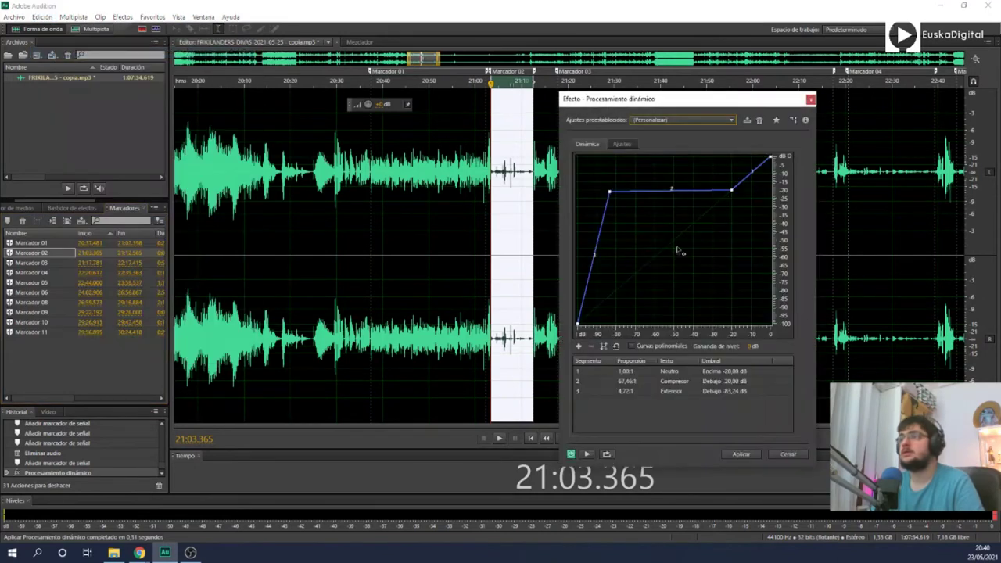
{"action": "left_click", "coordinate": [740, 454]}
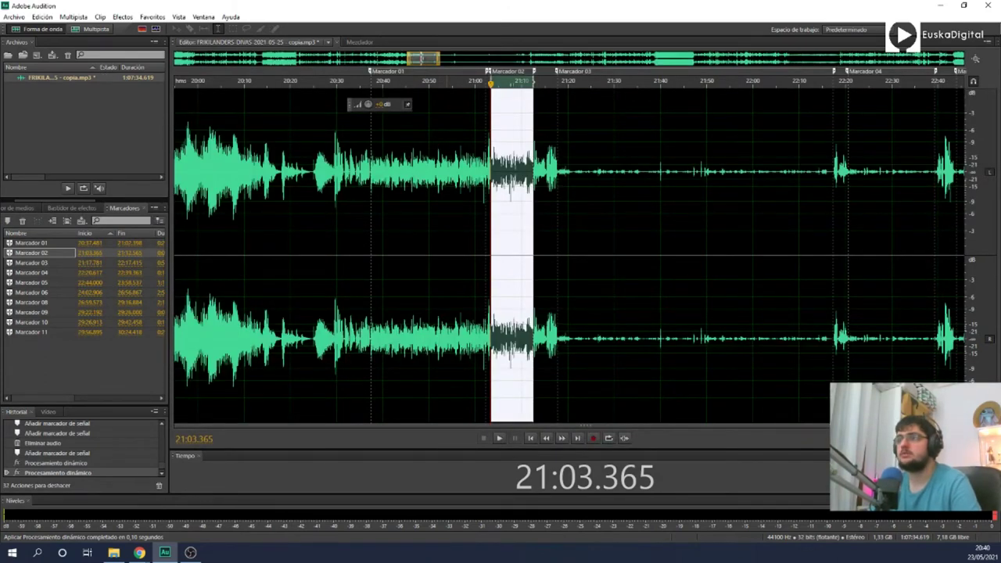
Step: Repeat the Dynamics Processing effect on the marked ranges Marcador 03 and Marcador 04
{"action": "left_click", "coordinate": [53, 263]}
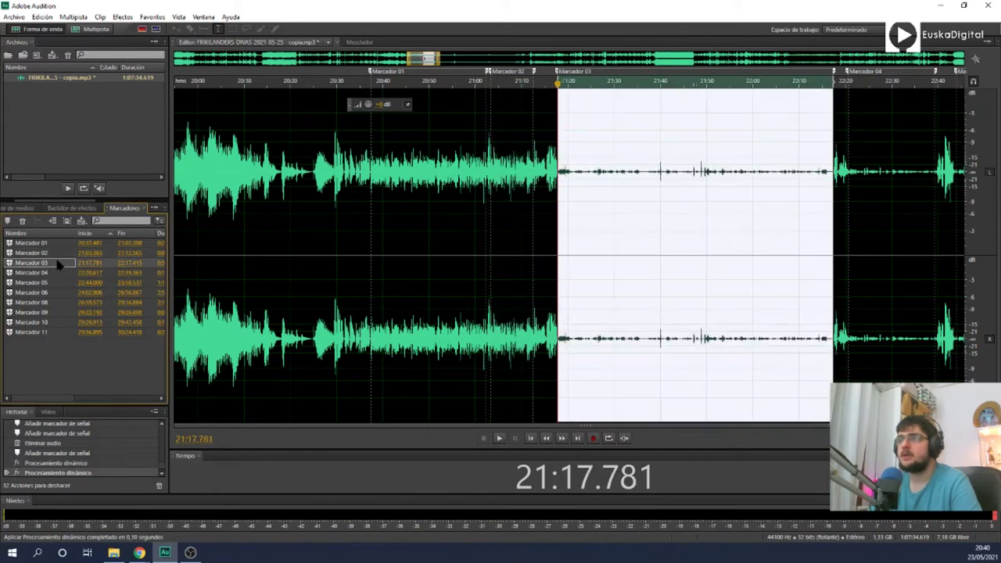
{"action": "key", "text": "ctrl+r"}
{"action": "key", "text": "Return"}
{"action": "double_click", "coordinate": [60, 273]}
{"action": "key", "text": "ctrl+r"}
{"action": "key", "text": "Return"}
Step: Repeat the Dynamics Processing effect on the marked ranges Marcador 05 and Marcador 06, undoing and redoing a misapplied pass
{"action": "left_click", "coordinate": [61, 283]}
{"action": "key", "text": "ctrl+r"}
{"action": "key", "text": "Return"}
{"action": "key", "text": "ctrl+z"}
{"action": "key", "text": "ctrl+z"}
{"action": "key", "text": "ctrl+r"}
{"action": "key", "text": "Return"}
{"action": "double_click", "coordinate": [62, 293]}
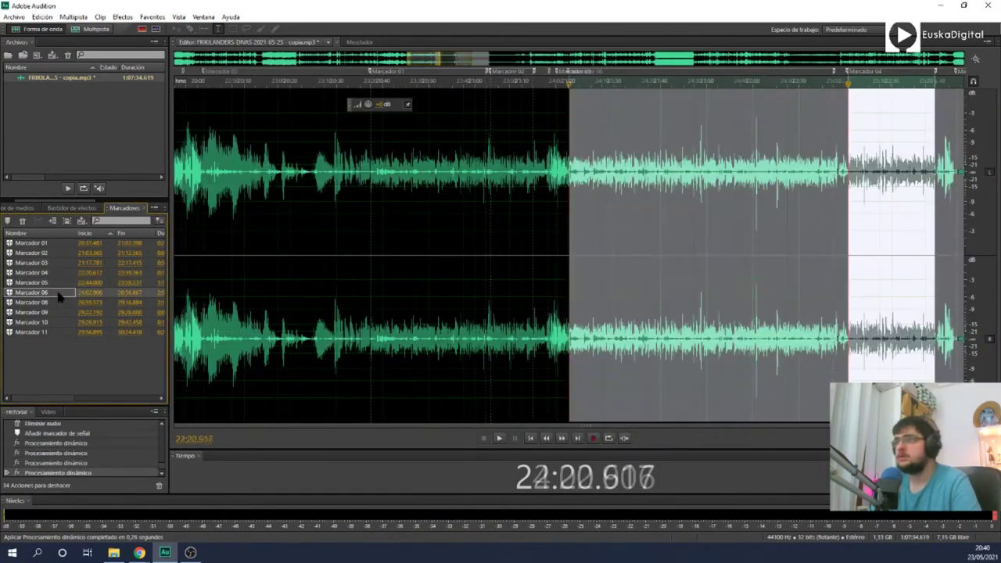
{"action": "double_click", "coordinate": [57, 283]}
{"action": "key", "text": "ctrl+r"}
{"action": "key", "text": "Return"}
{"action": "double_click", "coordinate": [62, 293]}
{"action": "key", "text": "ctrl+r"}
{"action": "key", "text": "Return"}
Step: Repeat the Dynamics Processing effect on the marked ranges Marcador 08 and Marcador 09
{"action": "double_click", "coordinate": [61, 303]}
{"action": "key", "text": "ctrl+r"}
{"action": "key", "text": "Return"}
{"action": "double_click", "coordinate": [60, 312]}
{"action": "key", "text": "ctrl+r"}
Step: Repeat the Dynamics Processing effect on the last two marked ranges, Marcador 10 and Marcador 11
{"action": "double_click", "coordinate": [62, 322]}
{"action": "key", "text": "ctrl+r"}
{"action": "key", "text": "Return"}
{"action": "double_click", "coordinate": [56, 333]}
{"action": "key", "text": "ctrl+r"}
{"action": "key", "text": "Return"}
Step: Play the processed audio from about 29:14 to 29:35 to check its level
{"action": "left_click", "coordinate": [532, 331]}
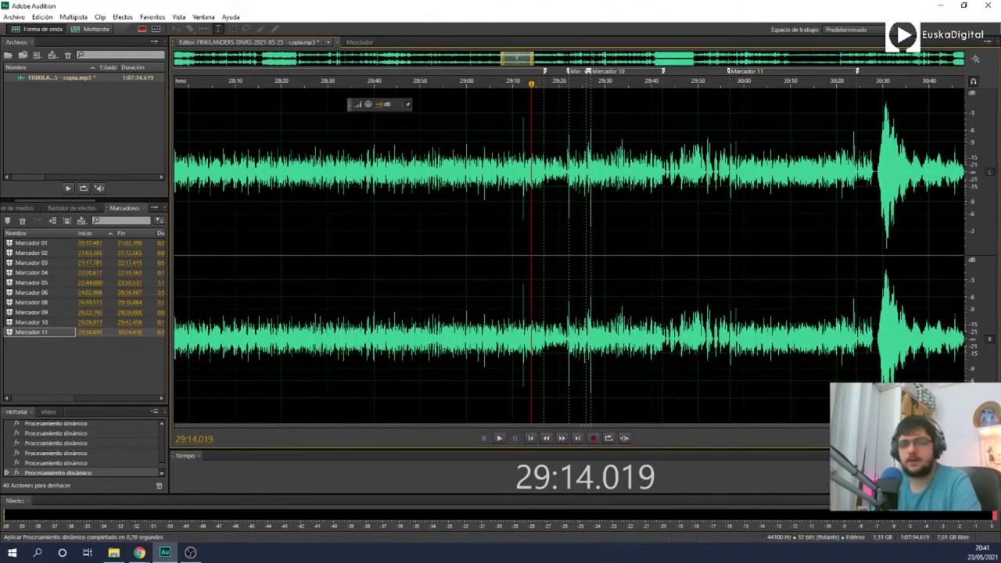
{"action": "key", "text": "space"}
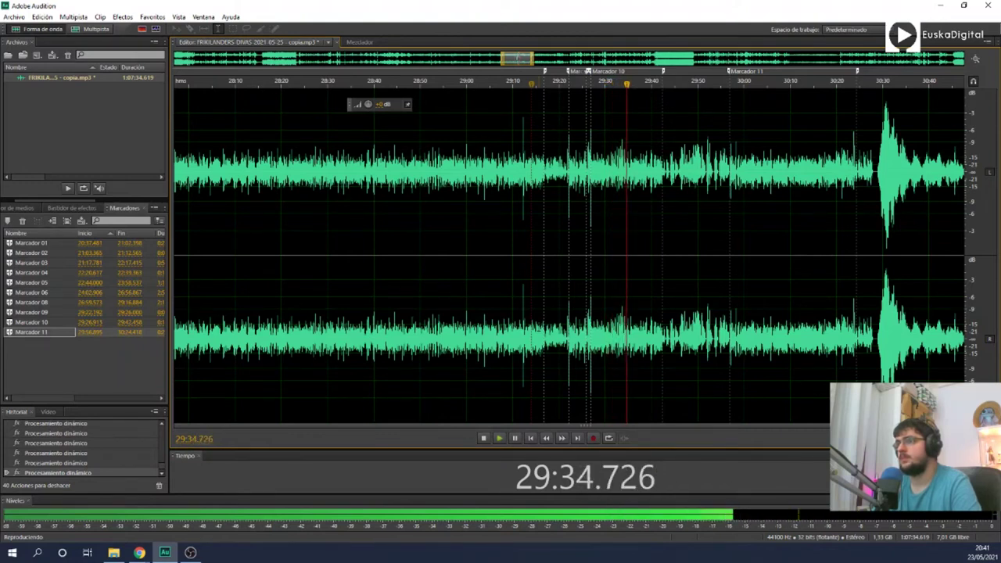
{"action": "key", "text": "space"}
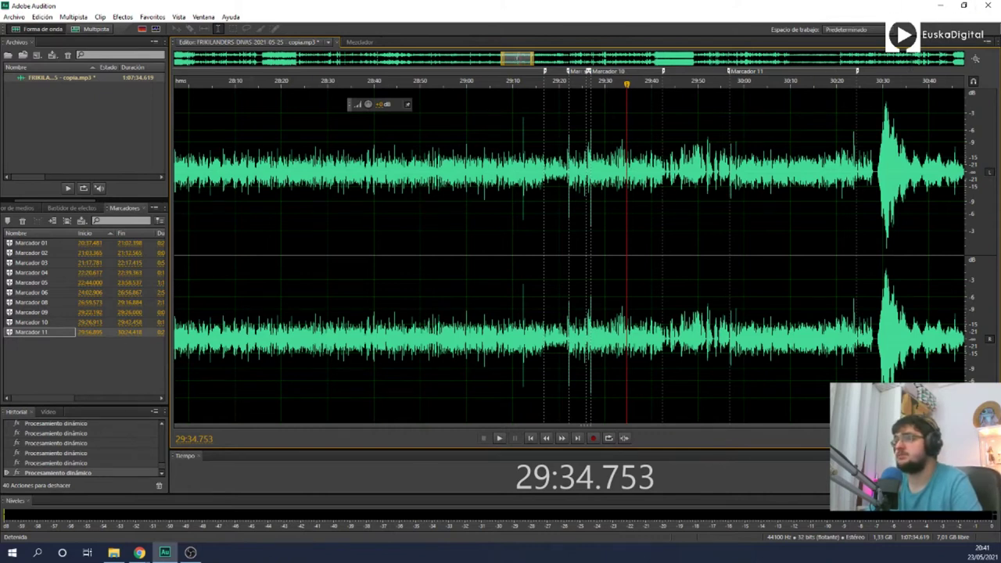
Step: Return to the first marked range and play the processed audio from about 21:10 to 21:20
{"action": "left_click", "coordinate": [61, 242]}
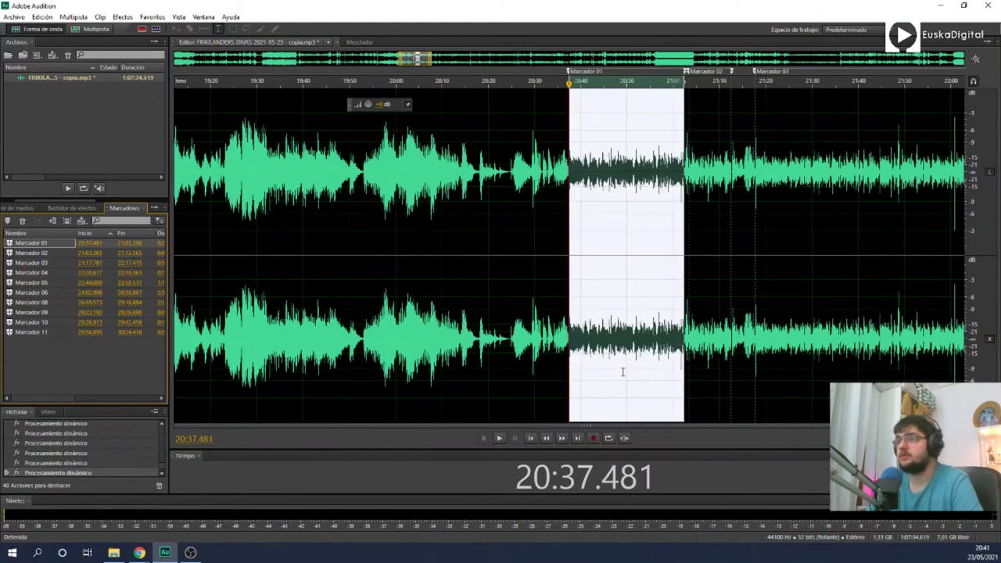
{"action": "scroll", "coordinate": [606, 353], "scroll_direction": "up", "scroll_amount": 5}
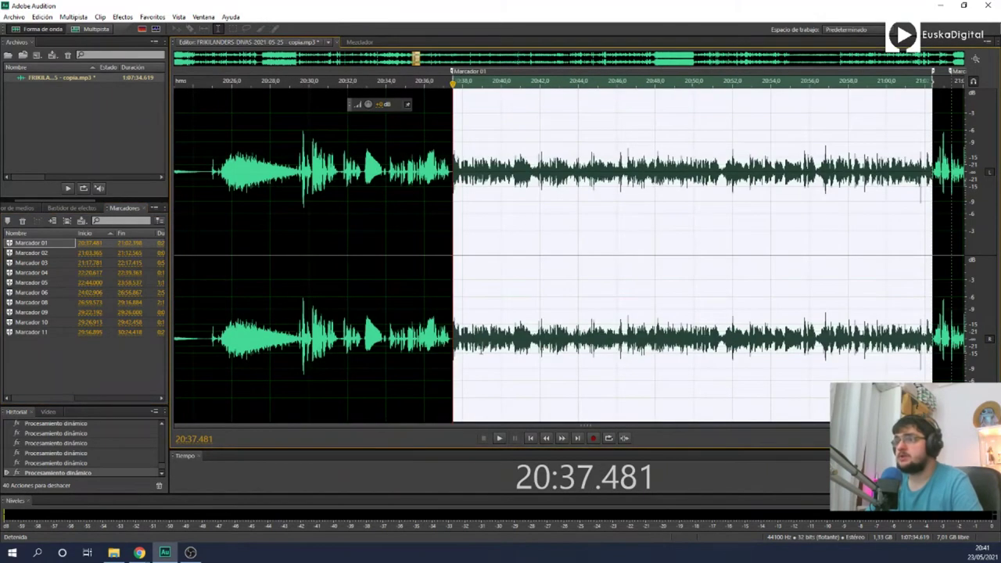
{"action": "key", "text": "minus"}
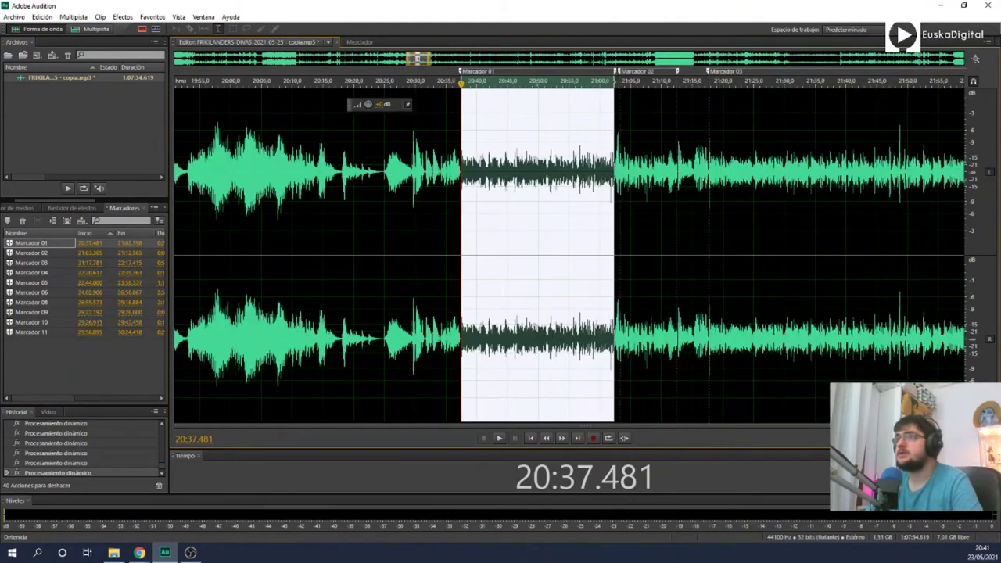
{"action": "left_click", "coordinate": [660, 344]}
{"action": "key", "text": "space"}
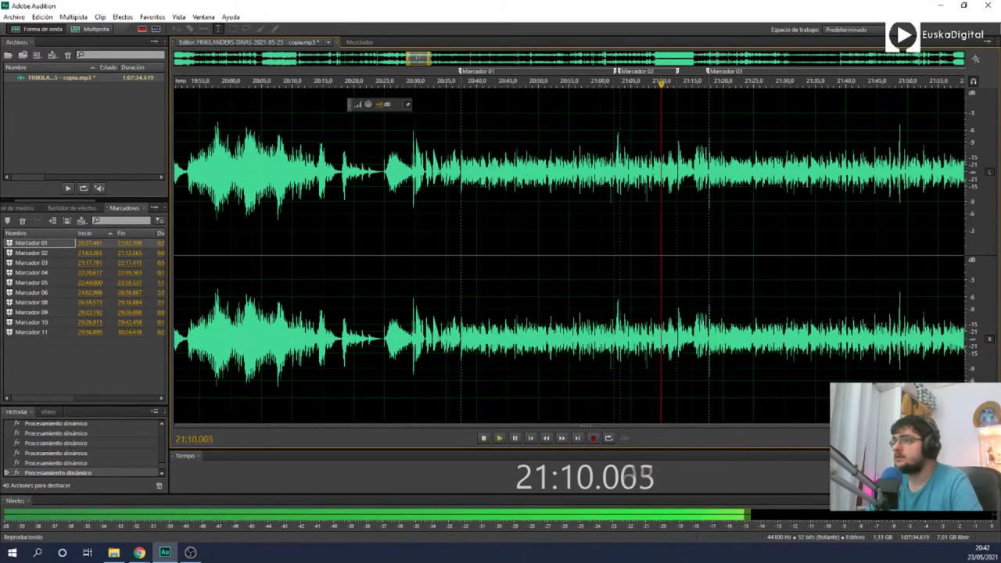
{"action": "scroll", "coordinate": [666, 344], "scroll_direction": "up", "scroll_amount": 6}
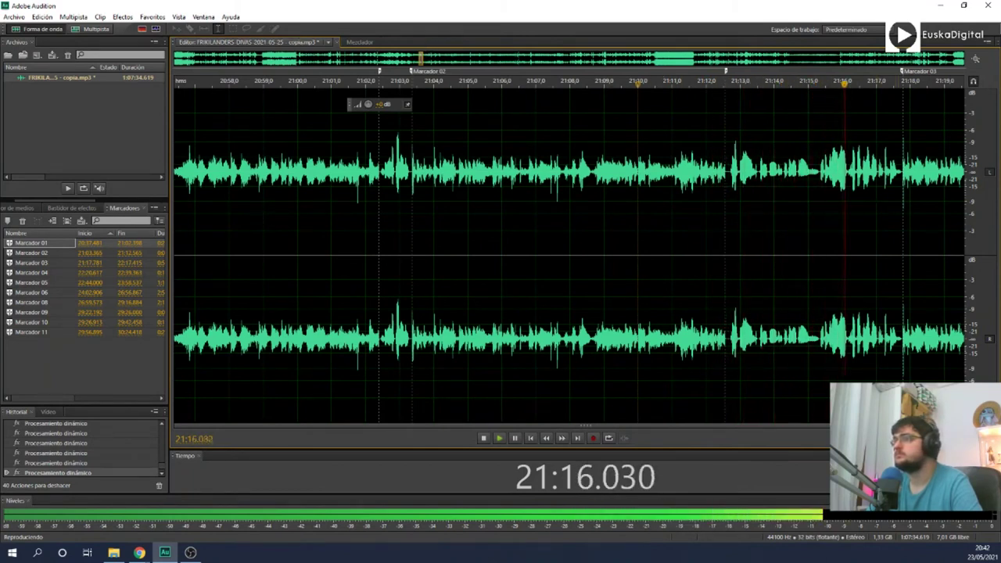
{"action": "scroll", "coordinate": [891, 234], "scroll_direction": "down", "scroll_amount": 3}
{"action": "left_click_drag", "start_coordinate": [945, 235], "coordinate": [969, 234]}
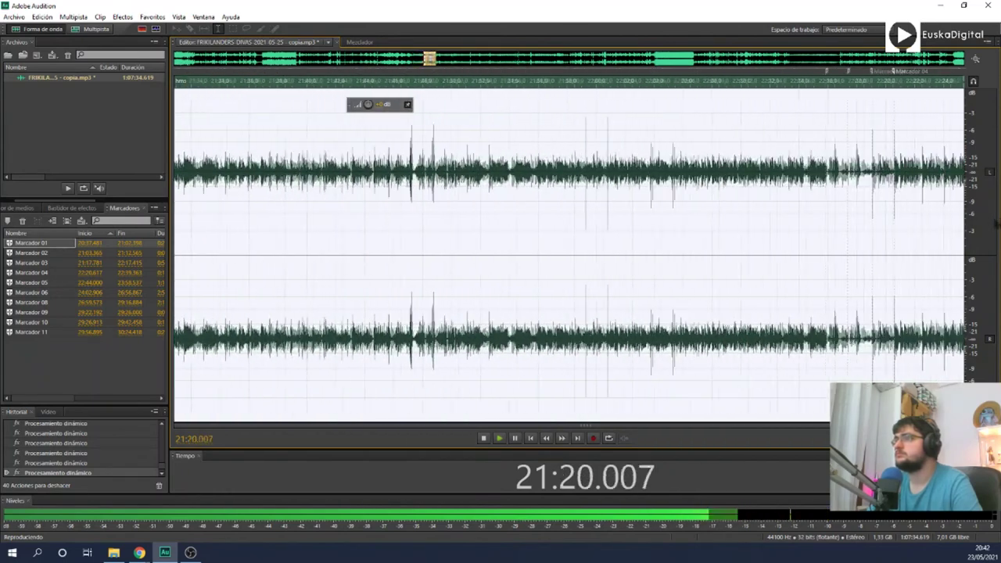
Step: Play the processed audio around 22:15 and the transition between Marcador 04 and Marcador 05, from about 22:38 to 22:44
{"action": "left_click", "coordinate": [788, 203]}
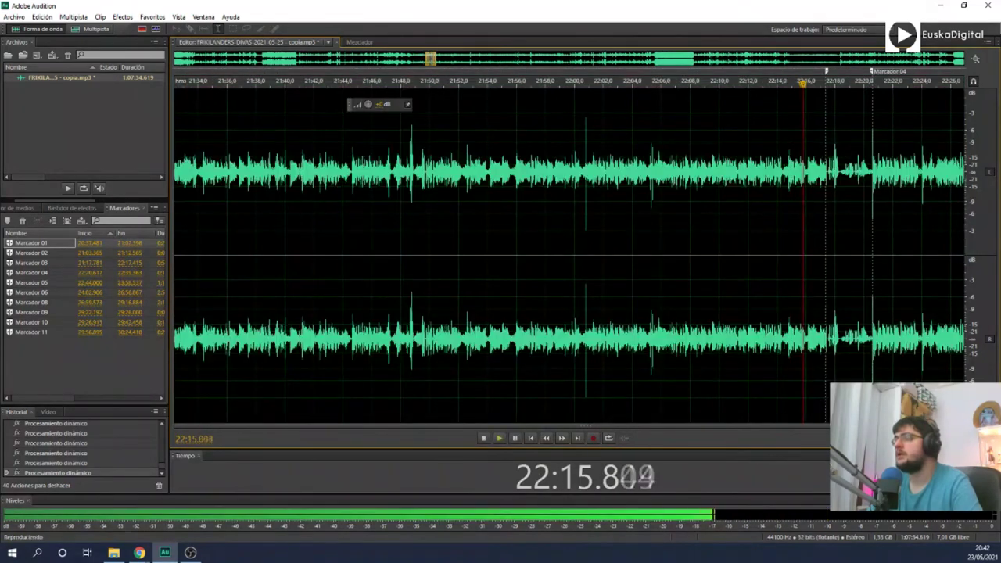
{"action": "key", "text": "space"}
{"action": "left_click_drag", "start_coordinate": [930, 204], "coordinate": [968, 204]}
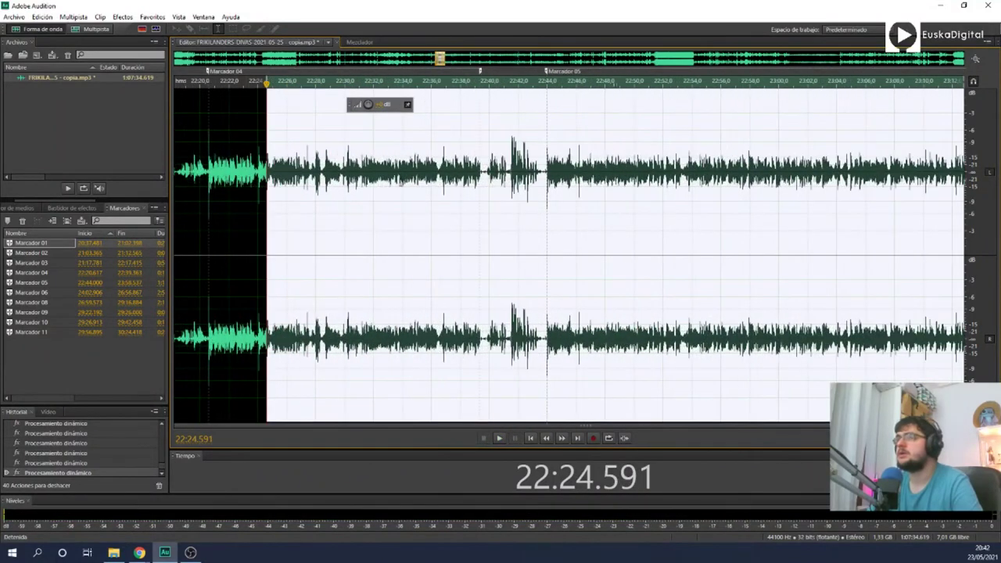
{"action": "left_click", "coordinate": [480, 204]}
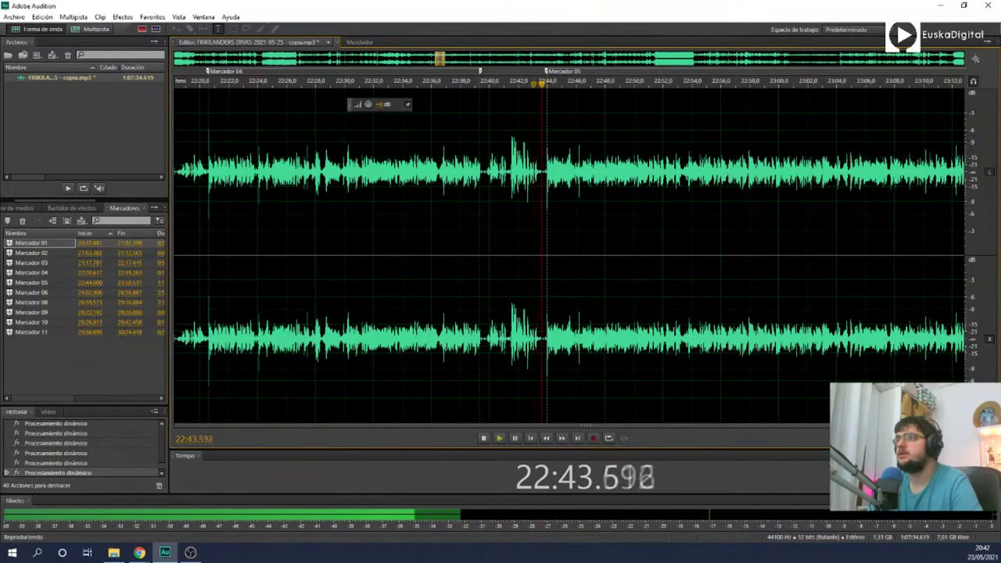
{"action": "key", "text": "space"}
{"action": "left_click", "coordinate": [459, 203]}
{"action": "key", "text": "space"}
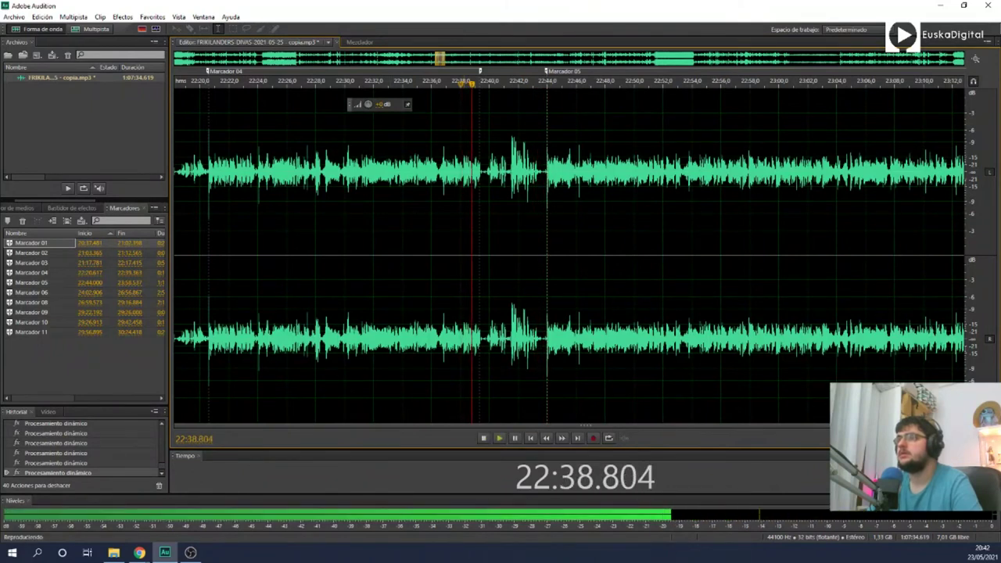
Step: Play the processed audio of Marcador 05 at about 23:26 and on to about 23:50
{"action": "left_click_drag", "start_coordinate": [671, 234], "coordinate": [966, 234]}
{"action": "left_click", "coordinate": [716, 234]}
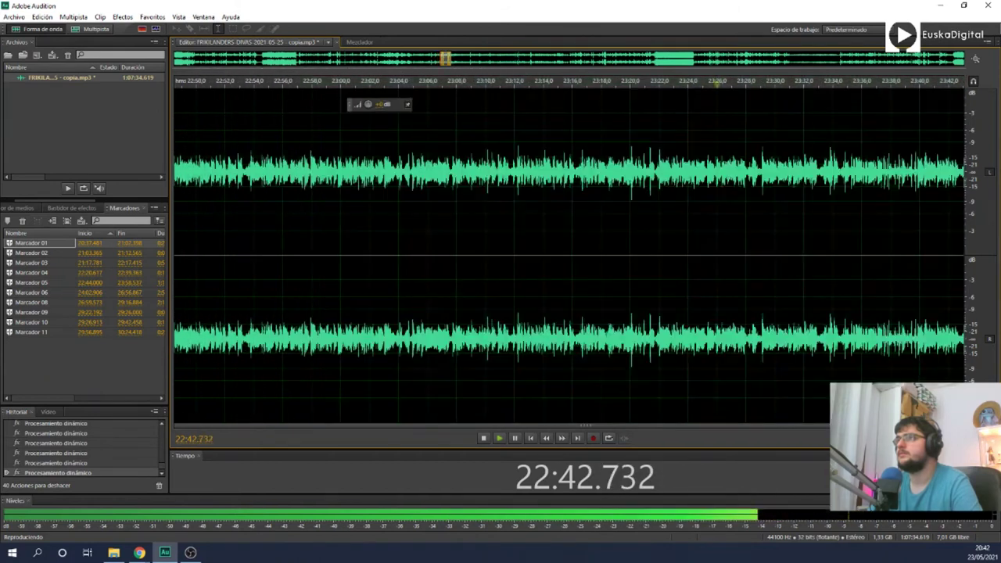
{"action": "key", "text": "space"}
{"action": "left_click", "coordinate": [932, 234]}
{"action": "key", "text": "space"}
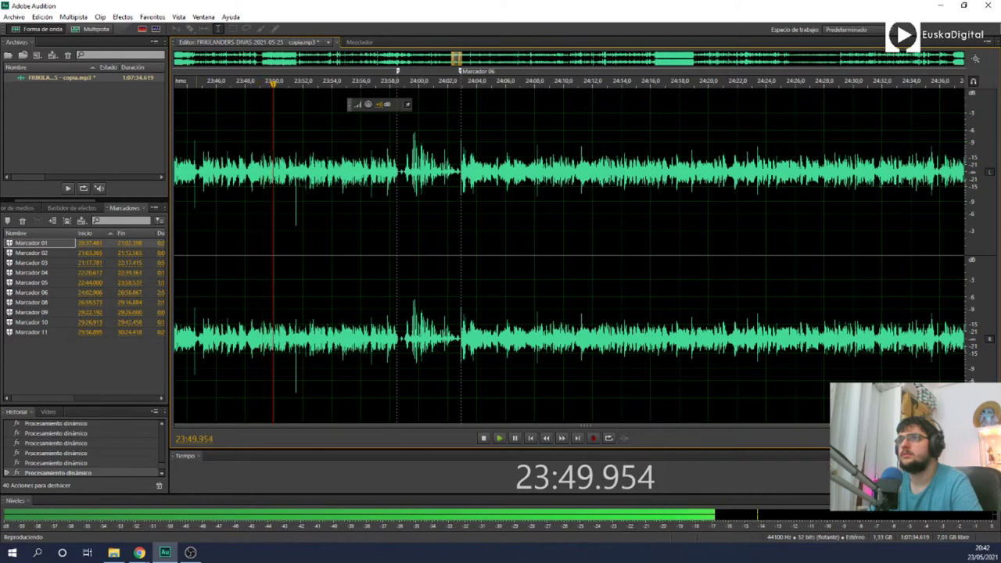
{"action": "scroll", "coordinate": [196, 254], "scroll_direction": "up", "scroll_amount": 3}
{"action": "key", "text": "space"}
{"action": "key", "text": "space"}
{"action": "key", "text": "space"}
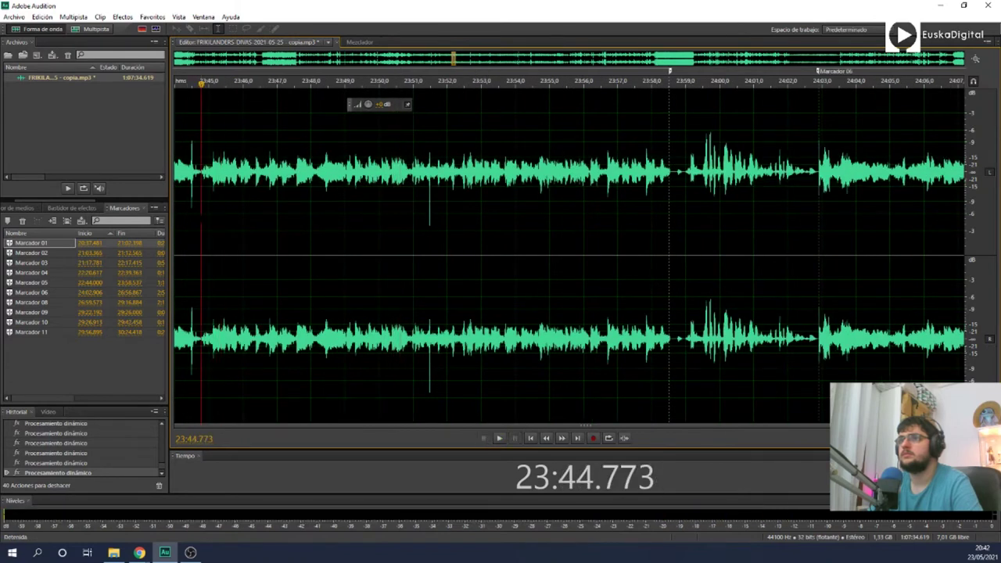
Step: Select the short quiet gap from about 23:44.7 to 23:45.0 and play the audio from there
{"action": "key", "text": "equal"}
{"action": "left_click_drag", "start_coordinate": [201, 217], "coordinate": [222, 217]}
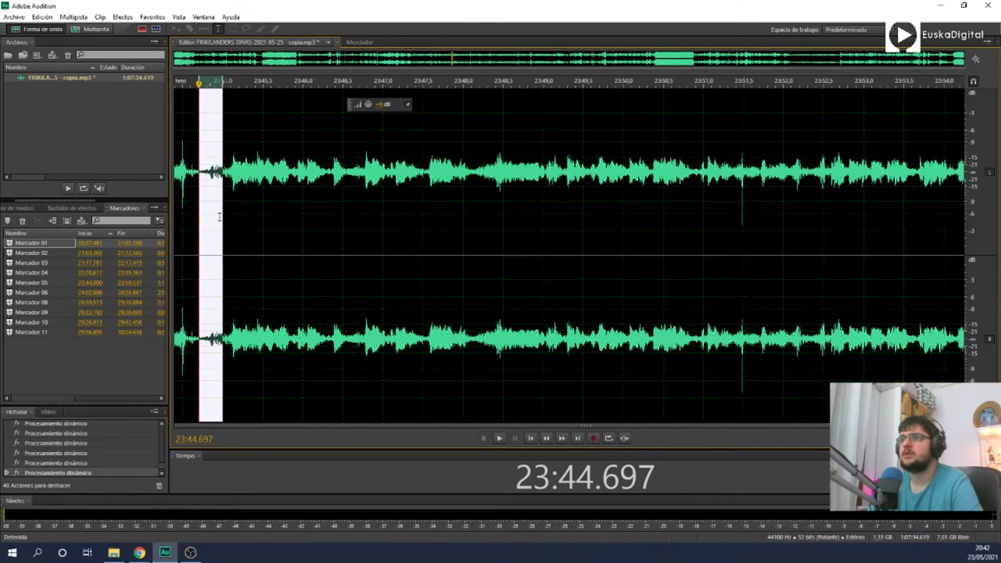
{"action": "key", "text": "space"}
{"action": "key", "text": "space"}
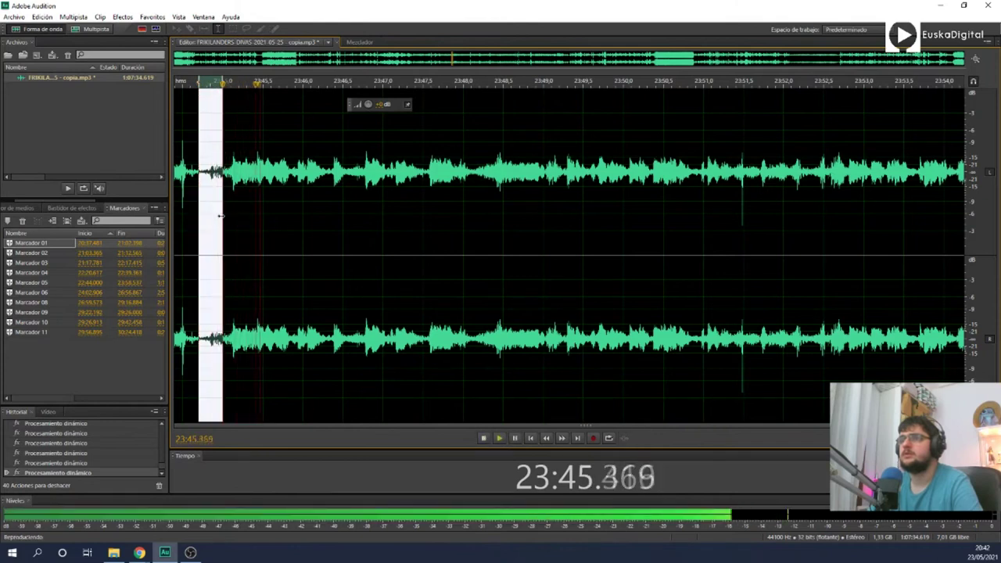
Step: Play the processed audio of Marcador 06 from about 26:06
{"action": "key", "text": "minus"}
{"action": "key", "text": "minus"}
{"action": "key", "text": "minus"}
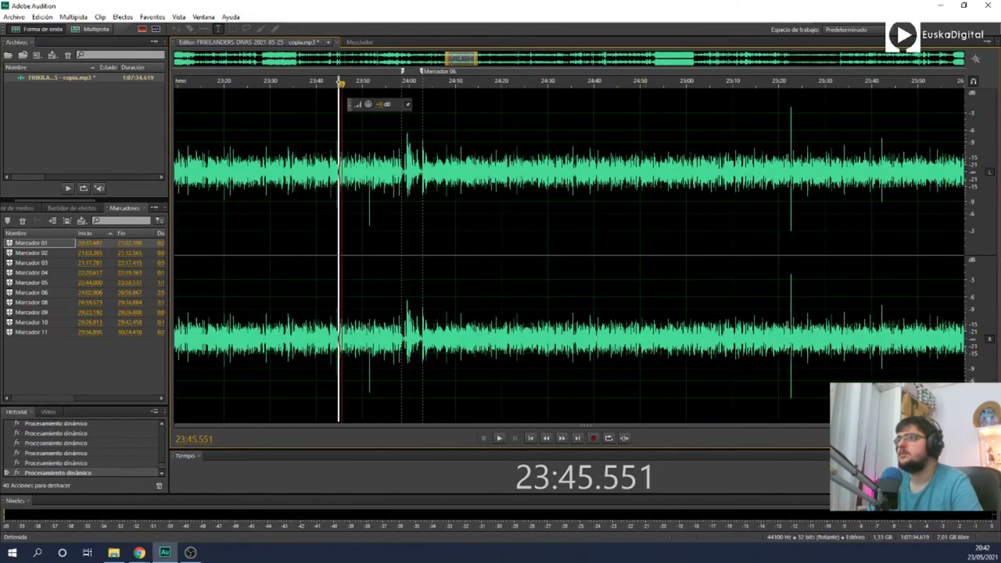
{"action": "left_click_drag", "start_coordinate": [459, 57], "coordinate": [472, 57]}
{"action": "left_click", "coordinate": [686, 208]}
{"action": "key", "text": "space"}
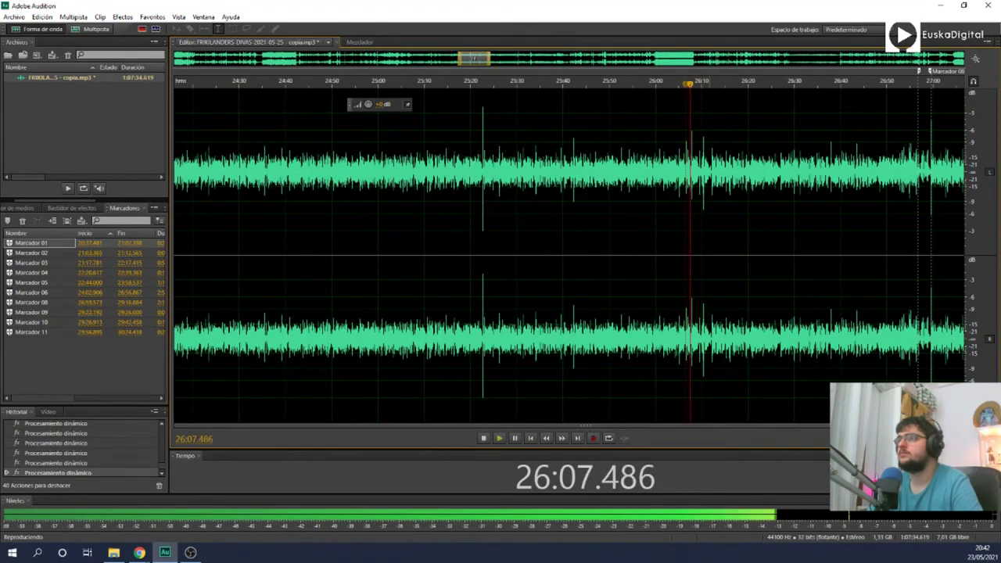
Step: Play the end of Marcador 06 from about 26:41 to 26:55, approaching the transition to Marcador 08
{"action": "key", "text": "space"}
{"action": "left_click", "coordinate": [844, 207]}
{"action": "key", "text": "space"}
{"action": "key", "text": "equal"}
{"action": "key", "text": "equal"}
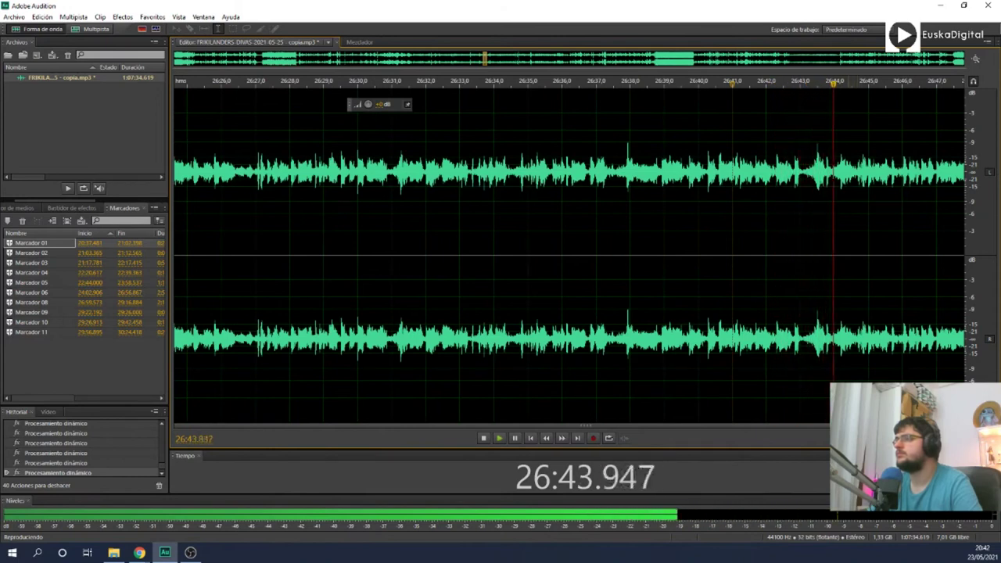
{"action": "scroll", "coordinate": [847, 207], "scroll_direction": "down", "scroll_amount": 5}
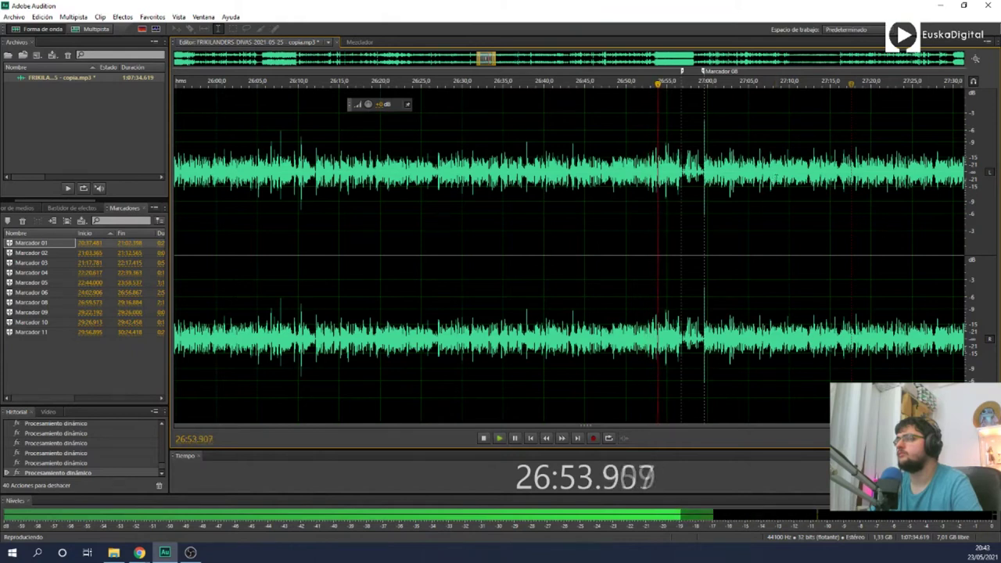
{"action": "key", "text": "space"}
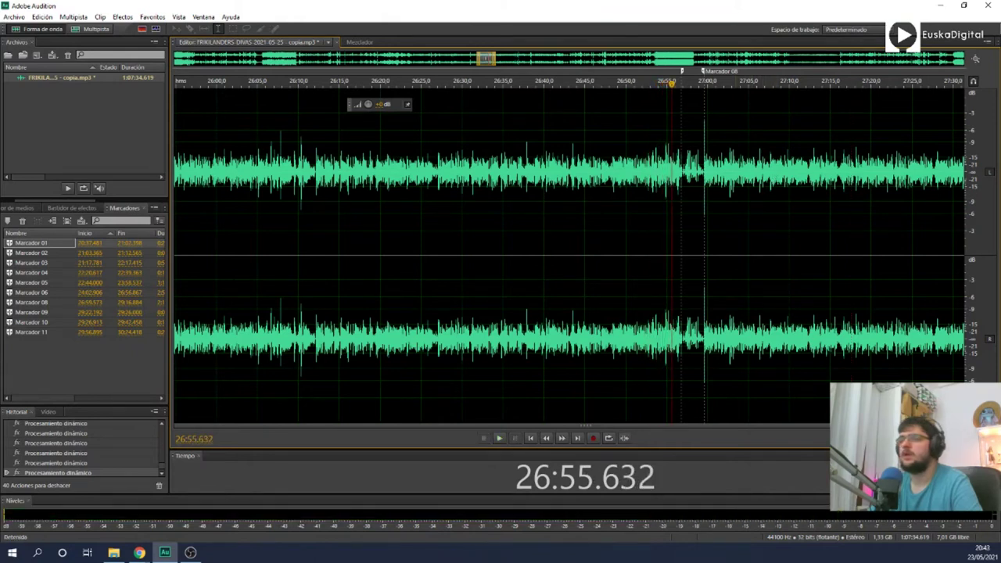
Step: Review the edit history and step back to the state before the last dynamics processing, applied to Marcador 11
{"action": "scroll", "coordinate": [73, 442], "scroll_direction": "up", "scroll_amount": 3}
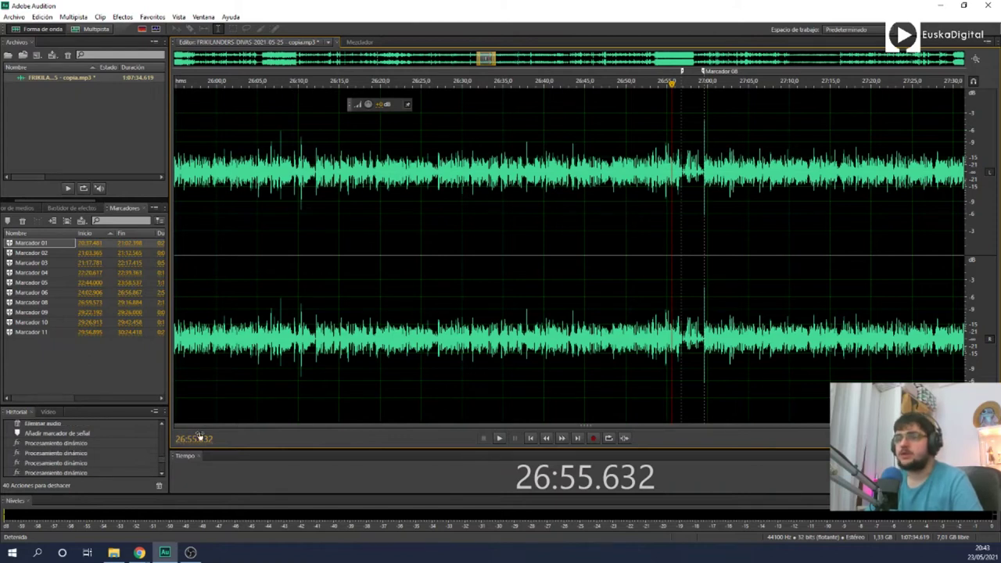
{"action": "scroll", "coordinate": [56, 469], "scroll_direction": "down", "scroll_amount": 2}
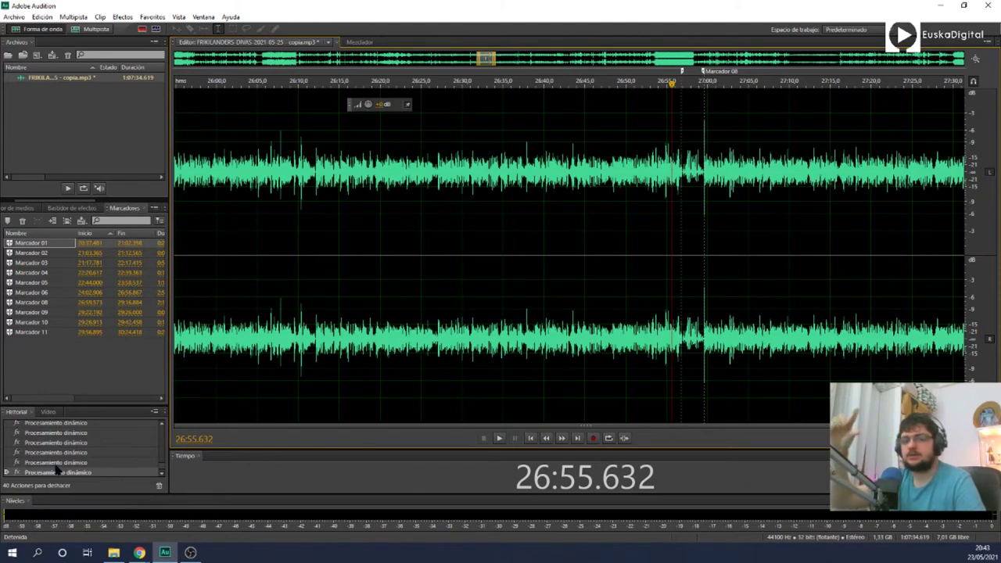
{"action": "left_click", "coordinate": [57, 464]}
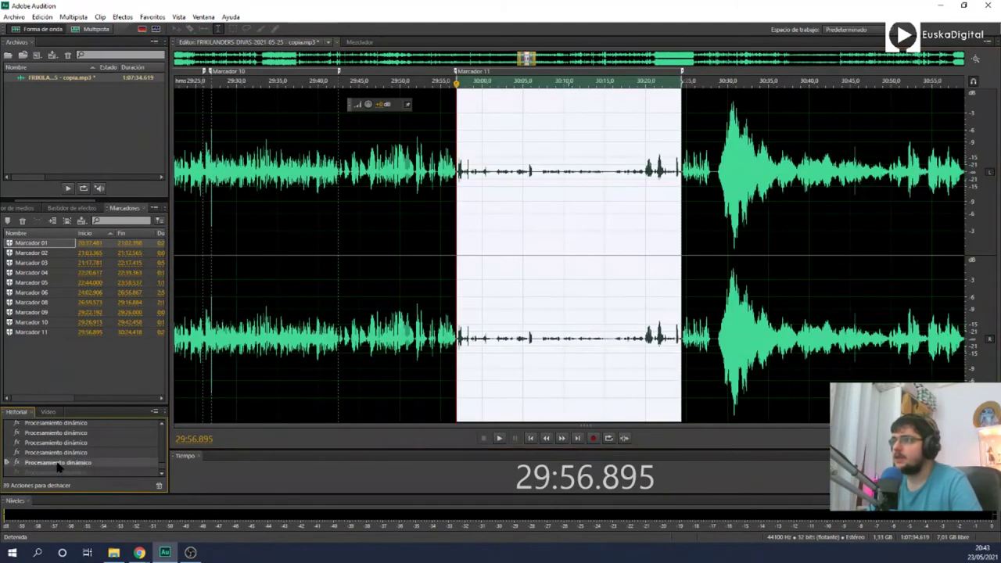
Step: Compare the last two Procesamiento dinámico history states, and revert to the last added marker, before all dynamic processing
{"action": "left_click", "coordinate": [82, 473]}
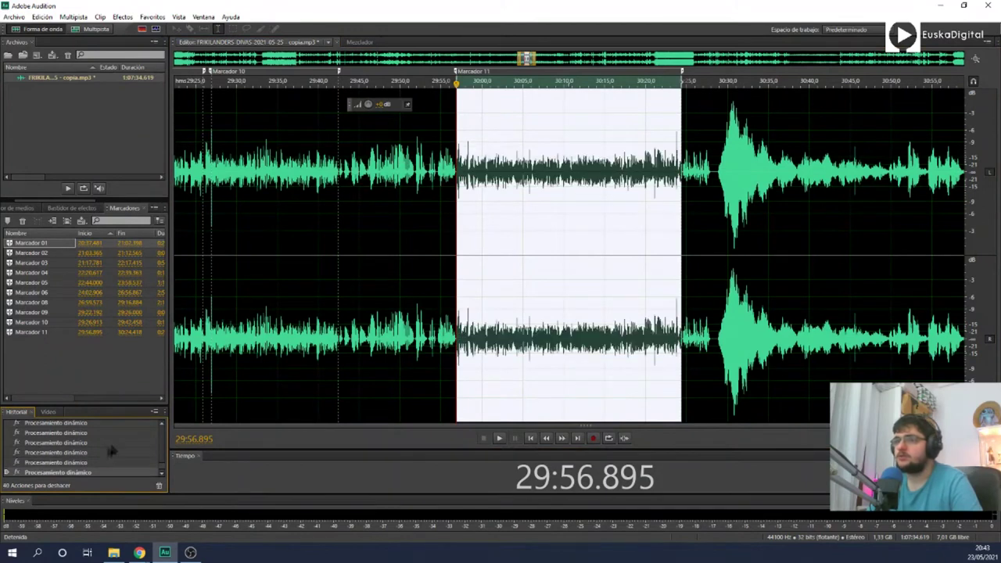
{"action": "left_click", "coordinate": [100, 463]}
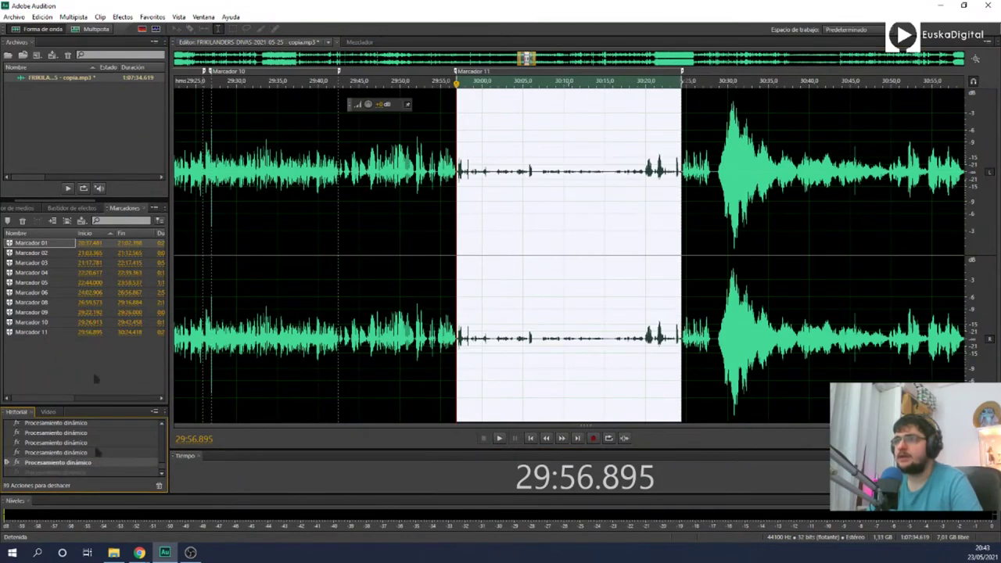
{"action": "left_click", "coordinate": [56, 332]}
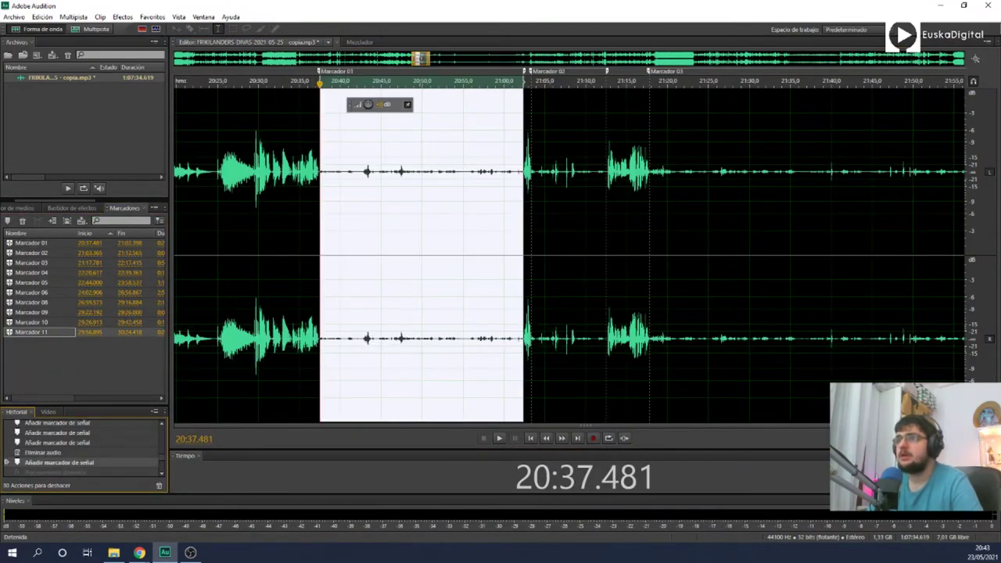
Step: Normalize the selected Marcador 01 range to -0.1 dB and apply the tube-modeled compressor with its current custom settings
{"action": "left_click", "coordinate": [139, 17]}
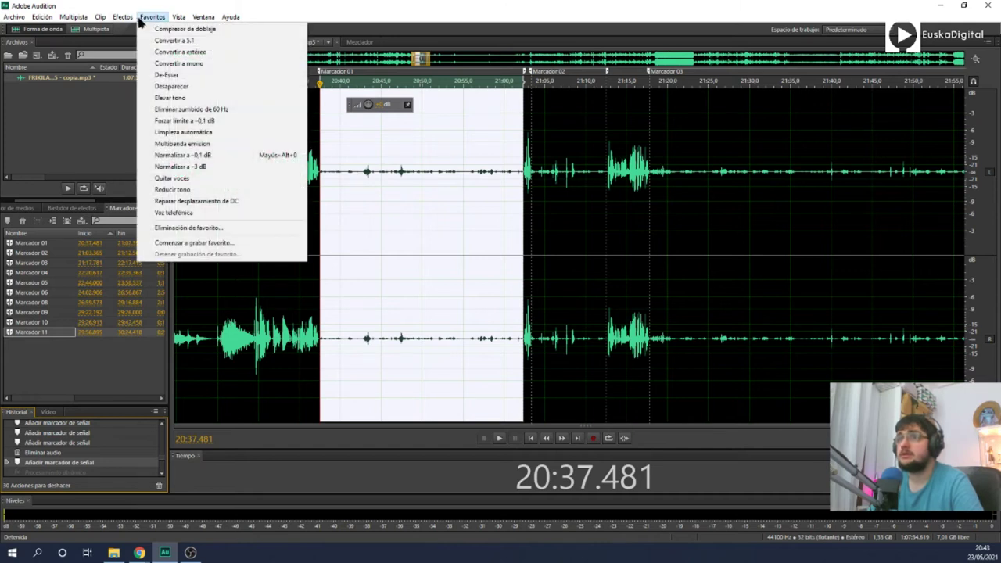
{"action": "left_click", "coordinate": [162, 162]}
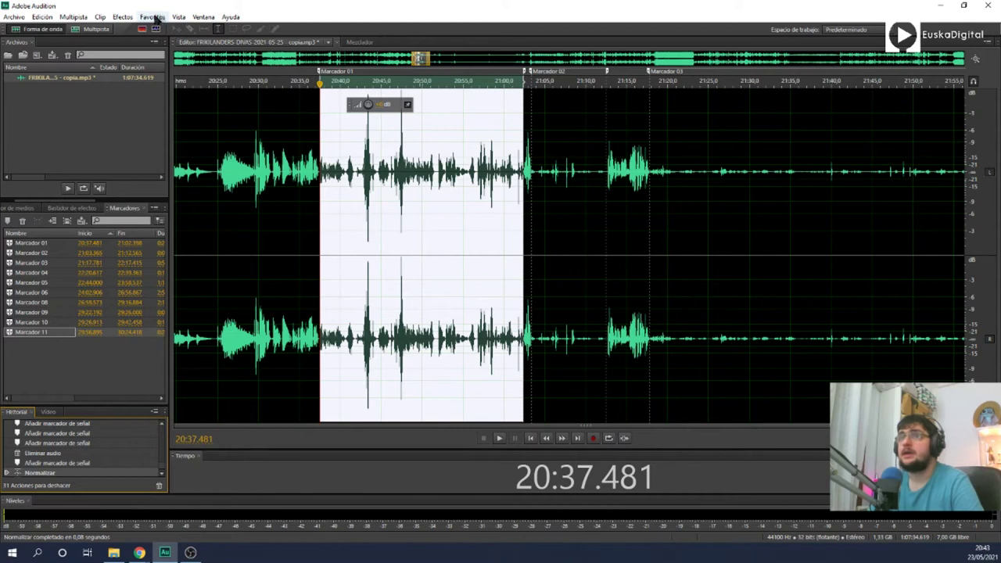
{"action": "left_click", "coordinate": [130, 18]}
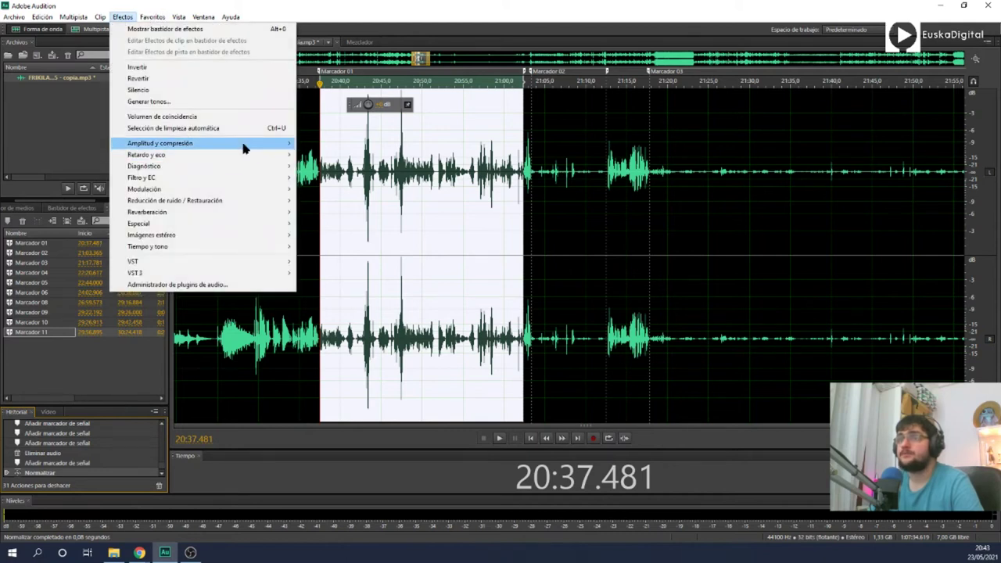
{"action": "mouse_move", "coordinate": [245, 146]}
{"action": "left_click", "coordinate": [401, 250]}
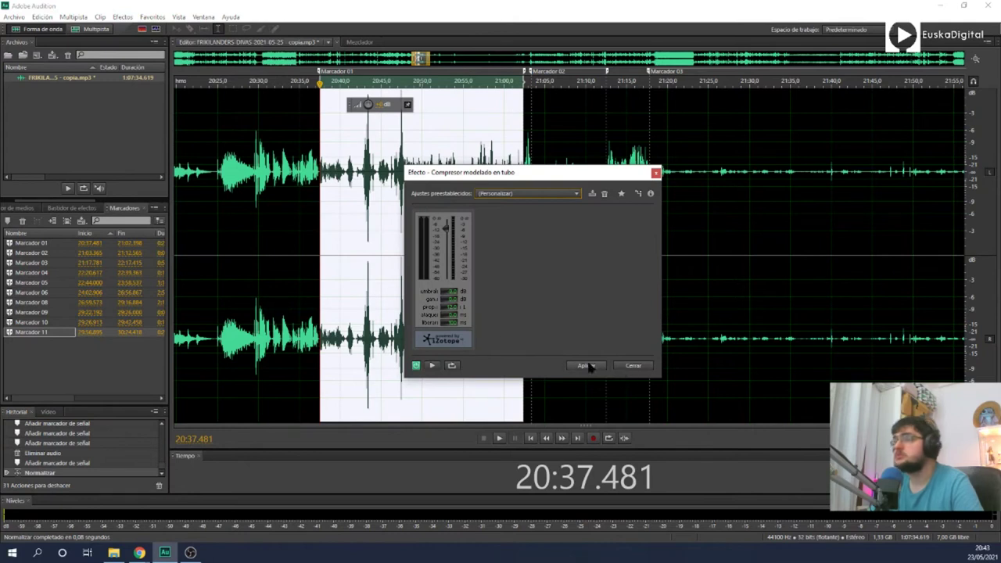
{"action": "left_click", "coordinate": [586, 365]}
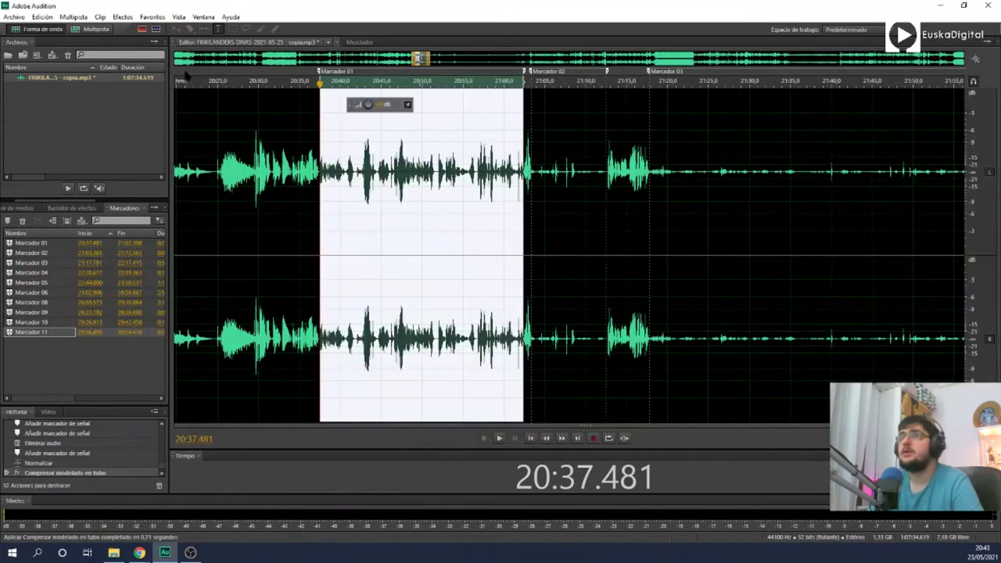
Step: Run a second pass on Marcador 01, normalizing to -0.1 dB and reapplying the tube-modeled compressor
{"action": "left_click", "coordinate": [153, 17]}
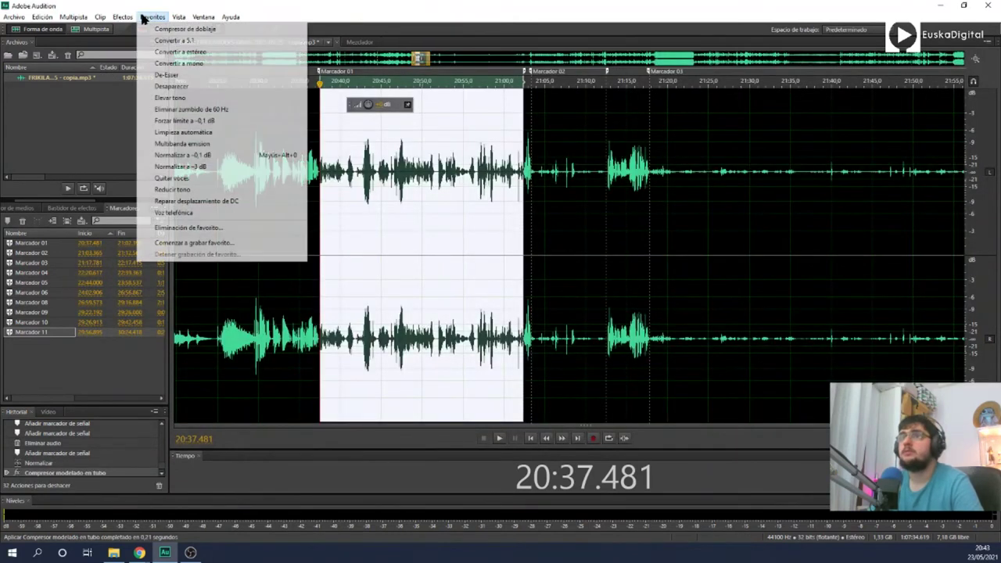
{"action": "left_click", "coordinate": [182, 155]}
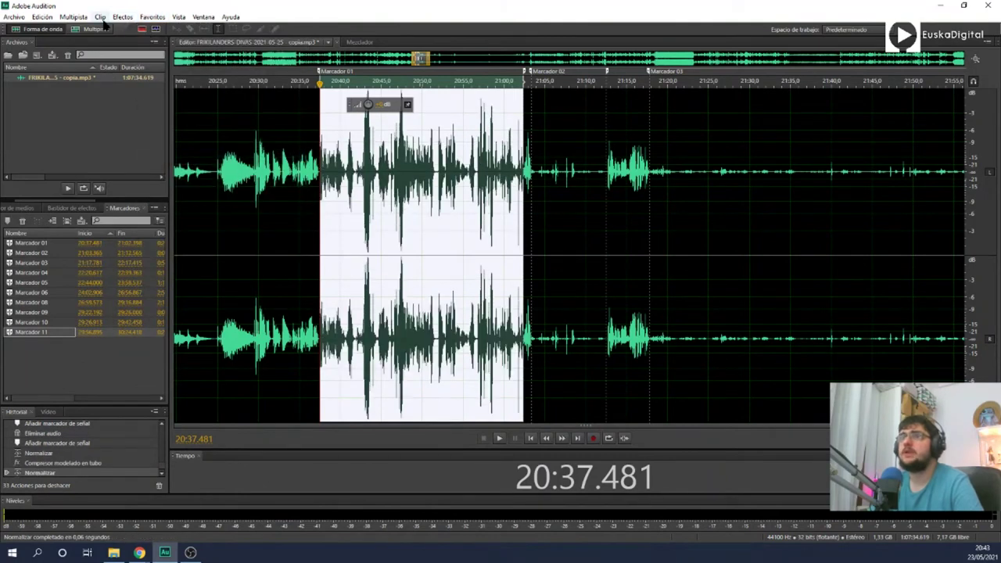
{"action": "left_click", "coordinate": [122, 16]}
{"action": "mouse_move", "coordinate": [275, 147]}
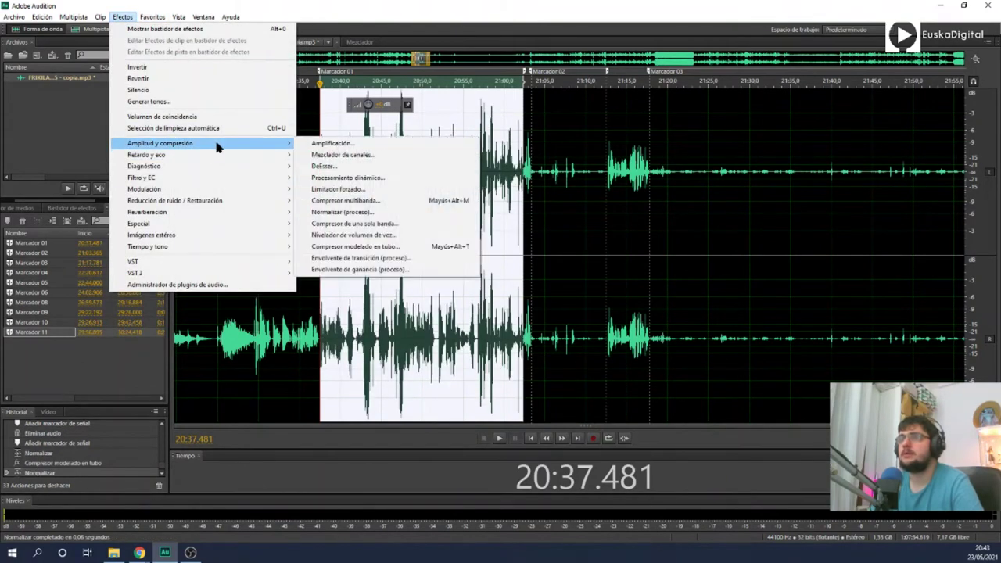
{"action": "left_click", "coordinate": [431, 246]}
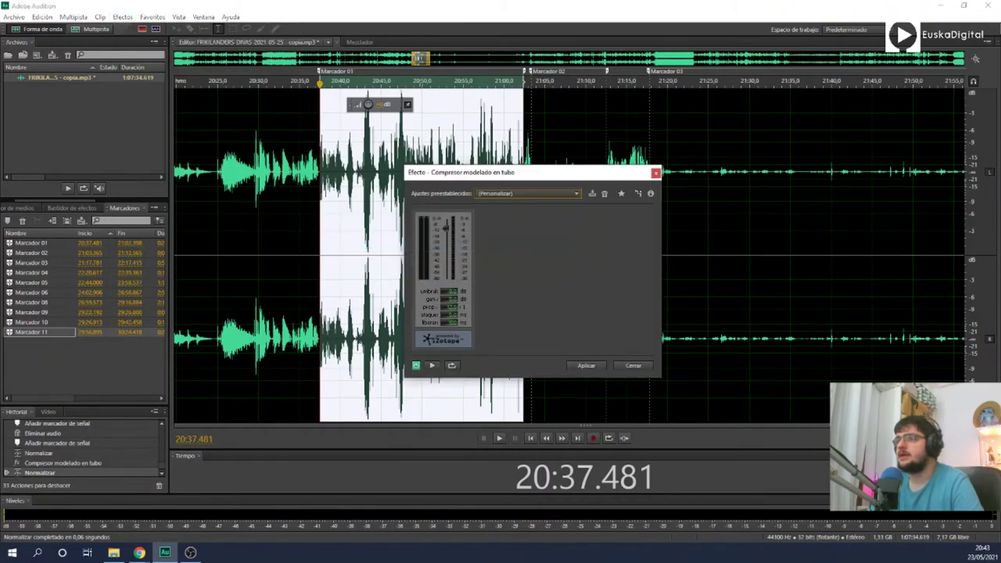
{"action": "left_click", "coordinate": [586, 366]}
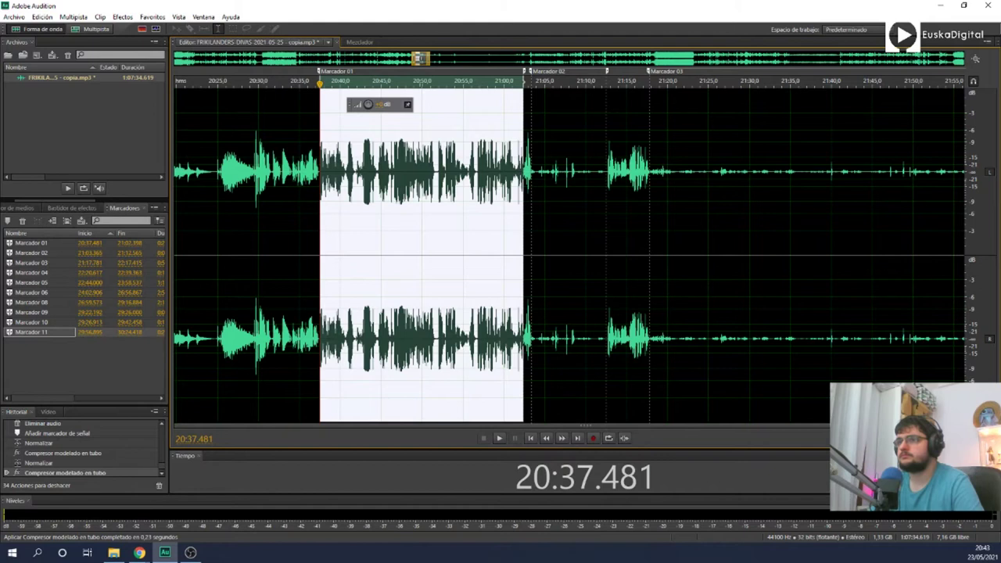
Step: Play back the compressed Marcador 01 passage from just before its start to check the sound
{"action": "left_click", "coordinate": [313, 234]}
{"action": "key", "text": "space"}
{"action": "scroll", "coordinate": [323, 234], "scroll_direction": "up", "scroll_amount": 4}
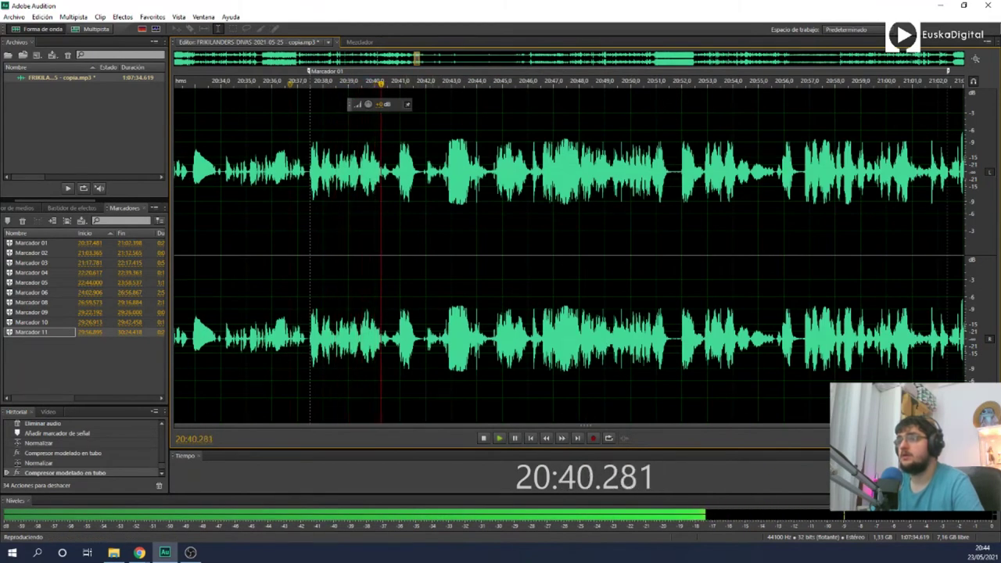
{"action": "scroll", "coordinate": [430, 235], "scroll_direction": "down", "scroll_amount": 2}
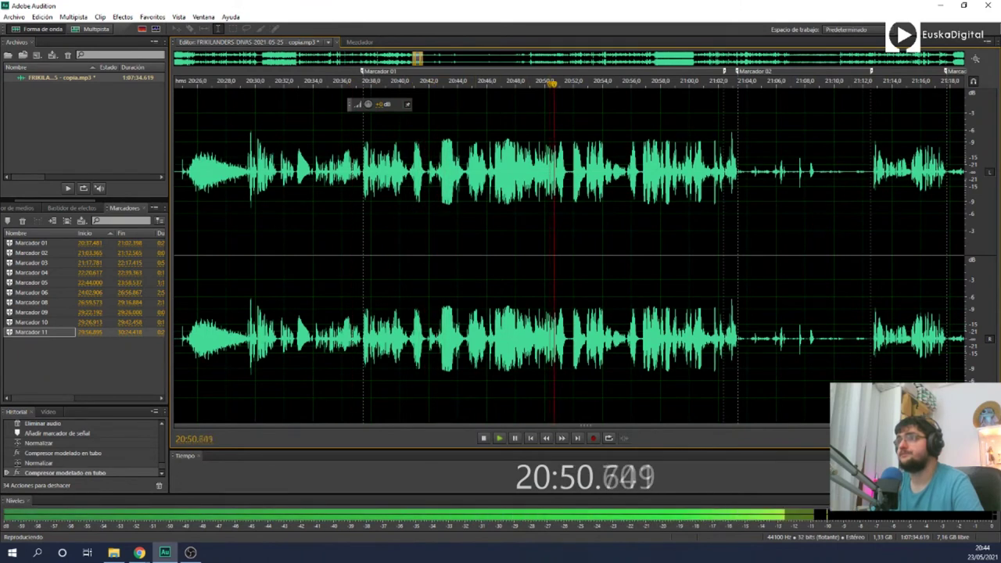
{"action": "key", "text": "equal"}
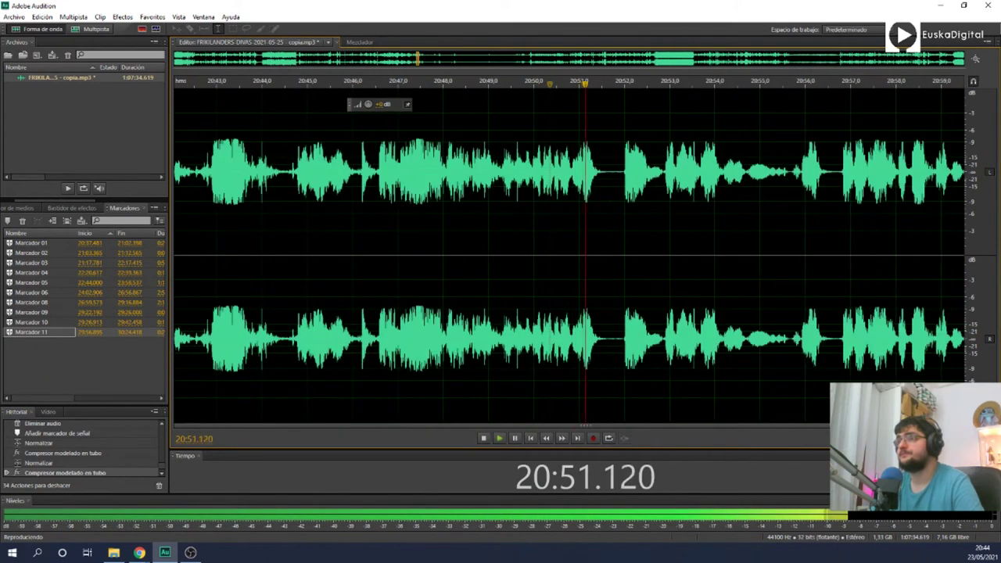
{"action": "key", "text": "space"}
{"action": "key", "text": "space"}
{"action": "key", "text": "space"}
Step: Select the silent gap from about 20:51.7 to 20:51.9, audition it in a loop, and capture it as the noise print
{"action": "left_click_drag", "start_coordinate": [608, 234], "coordinate": [618, 234]}
{"action": "key", "text": "space"}
{"action": "left_click_drag", "start_coordinate": [617, 352], "coordinate": [617, 354]}
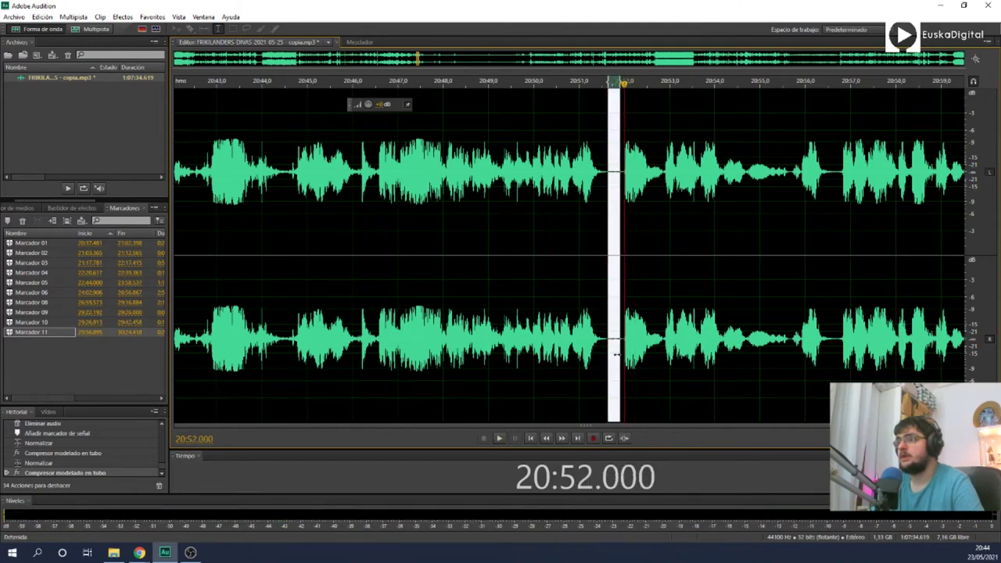
{"action": "left_click", "coordinate": [608, 439]}
{"action": "key", "text": "space"}
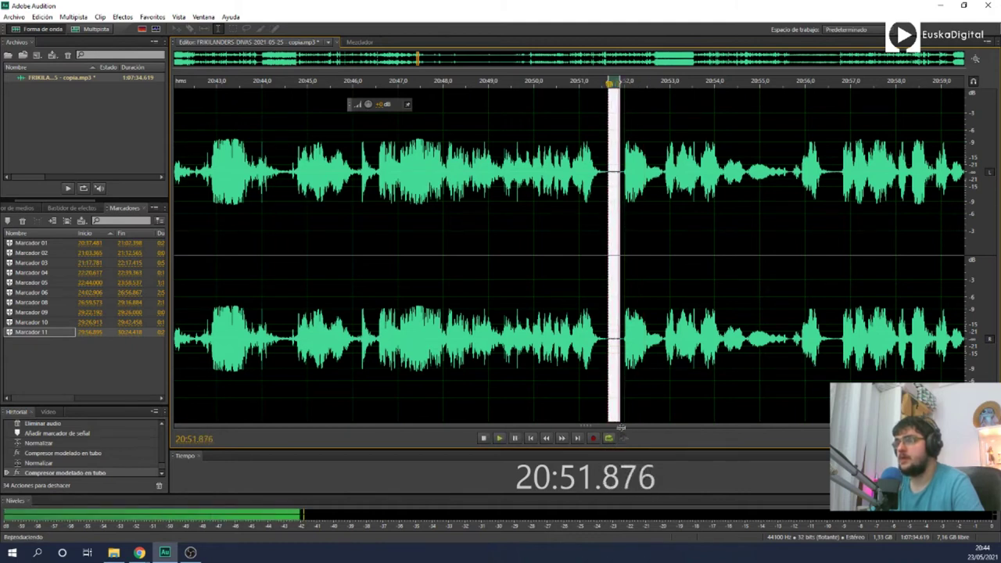
{"action": "key", "text": "space"}
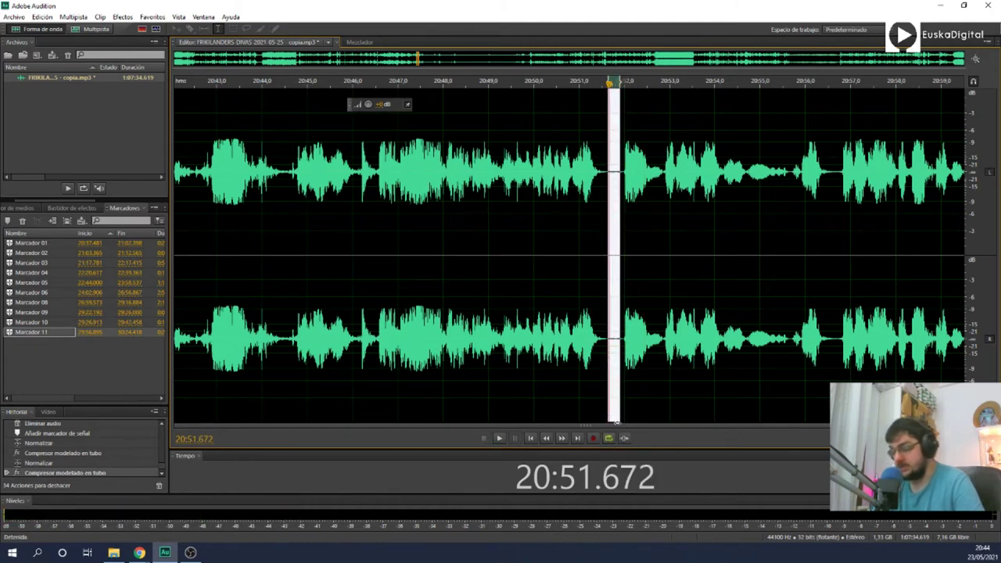
Step: Clear the silent-gap selection and select the whole Marcador 01 range
{"action": "left_click", "coordinate": [516, 234]}
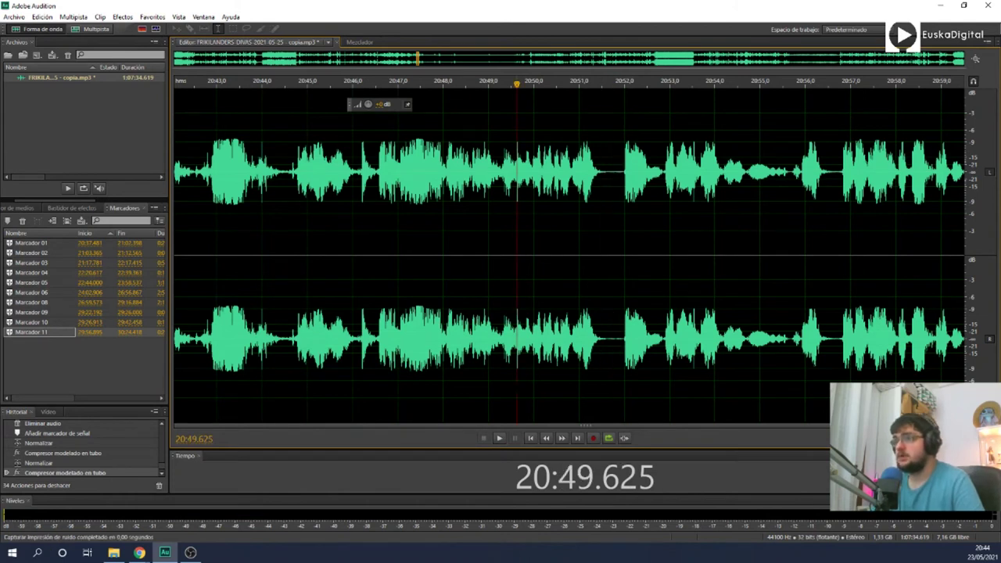
{"action": "scroll", "coordinate": [537, 234], "scroll_direction": "down", "scroll_amount": 2}
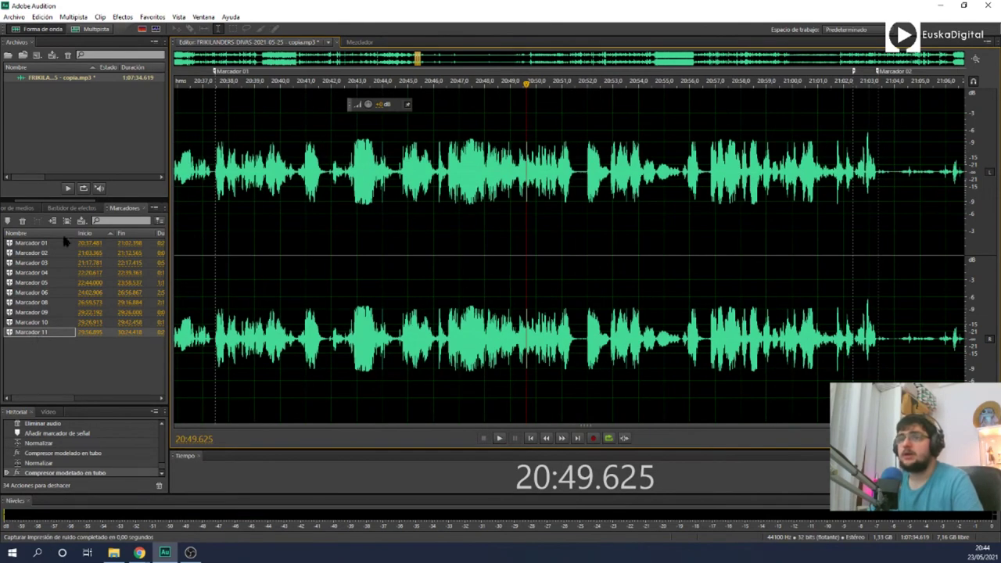
{"action": "left_click", "coordinate": [63, 242]}
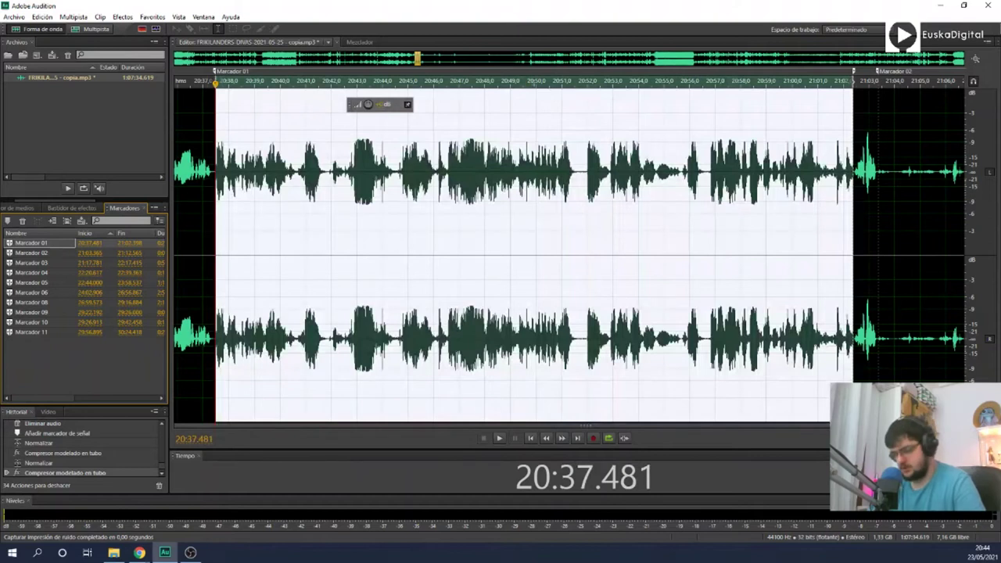
Step: Try Noise Reduction on Marcador 01 with Sólo ruido de salida enabled, preview it, and undo the applied result
{"action": "key", "text": "ctrl+shift+p"}
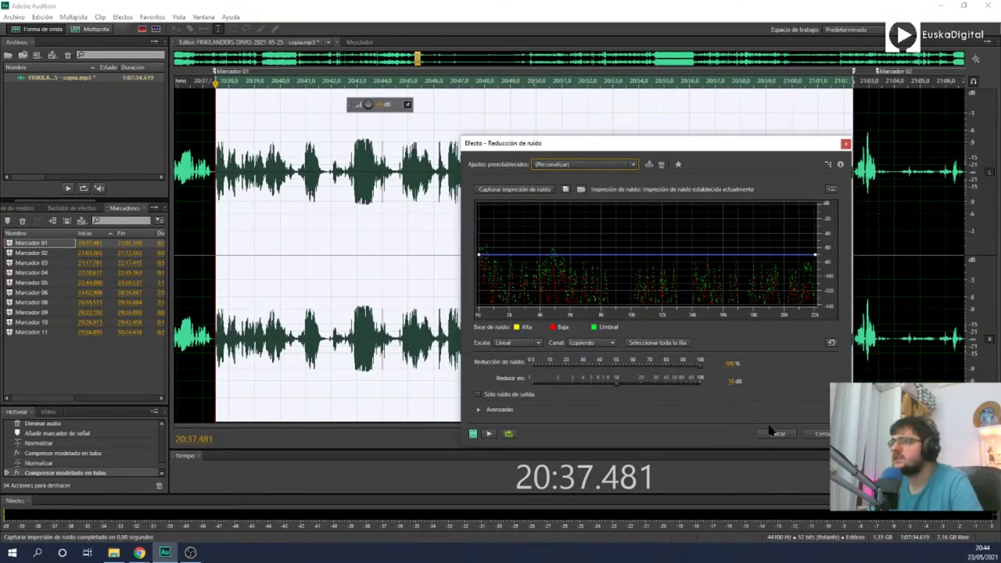
{"action": "left_click", "coordinate": [524, 395]}
{"action": "key", "text": "space"}
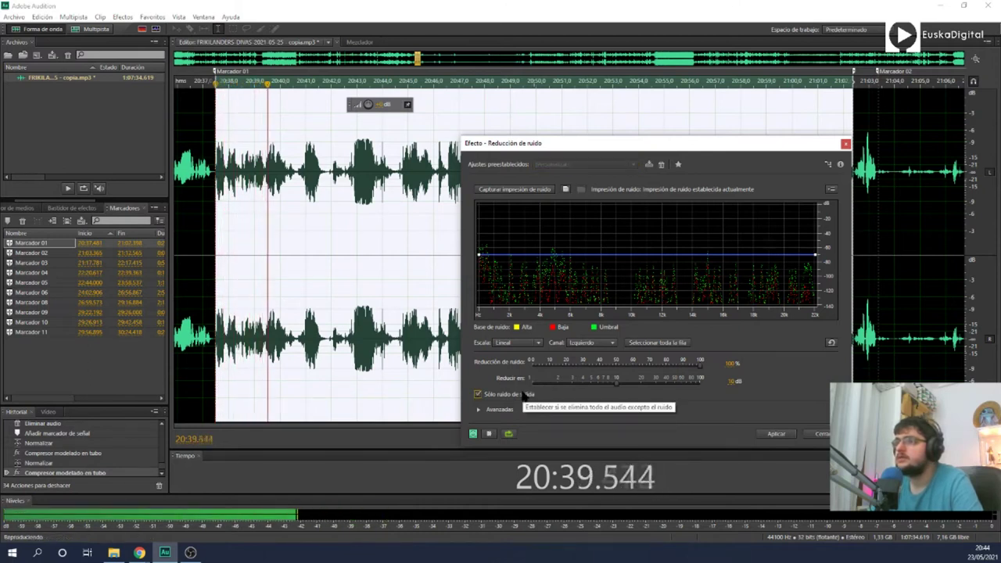
{"action": "key", "text": "space"}
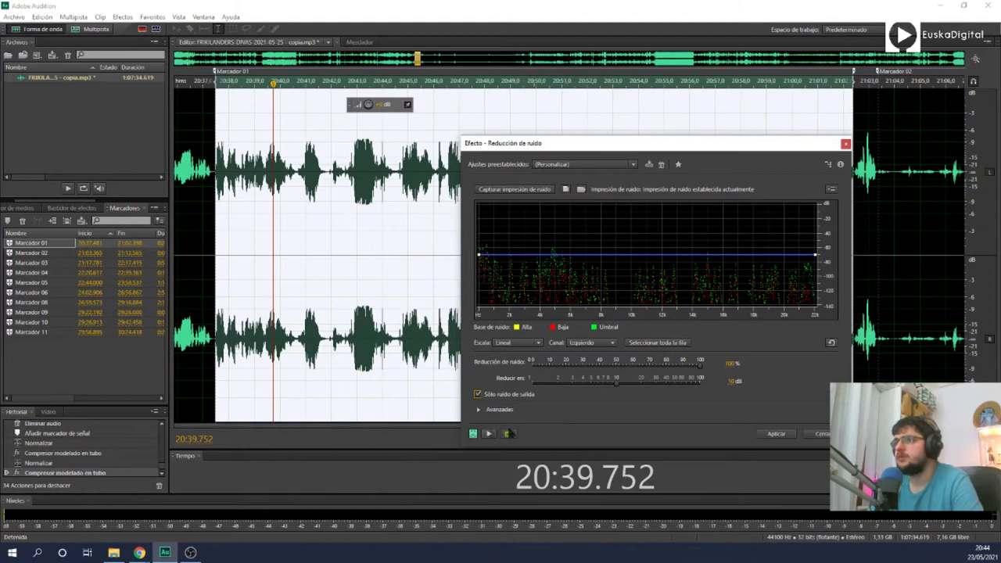
{"action": "left_click", "coordinate": [767, 436]}
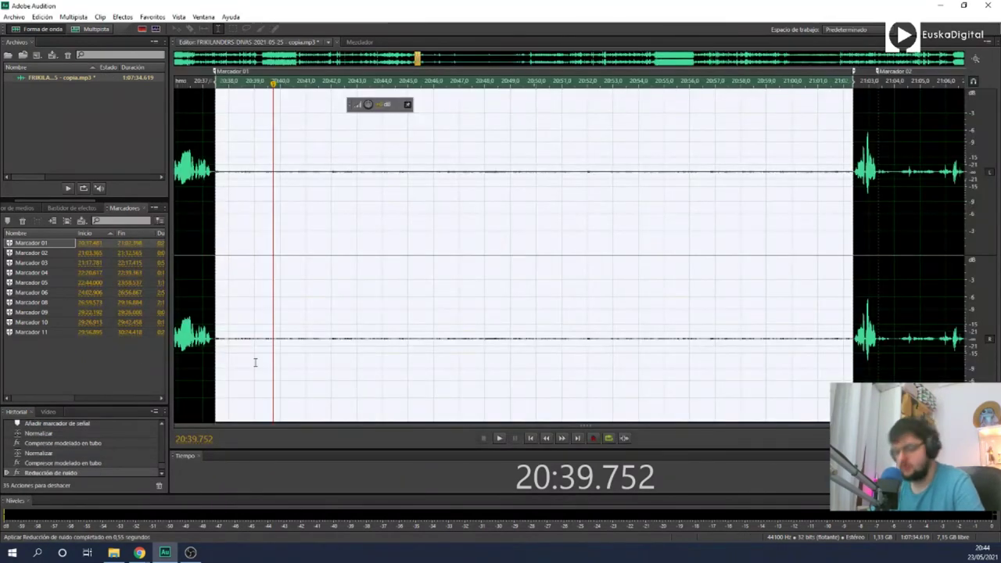
{"action": "key", "text": "ctrl+z"}
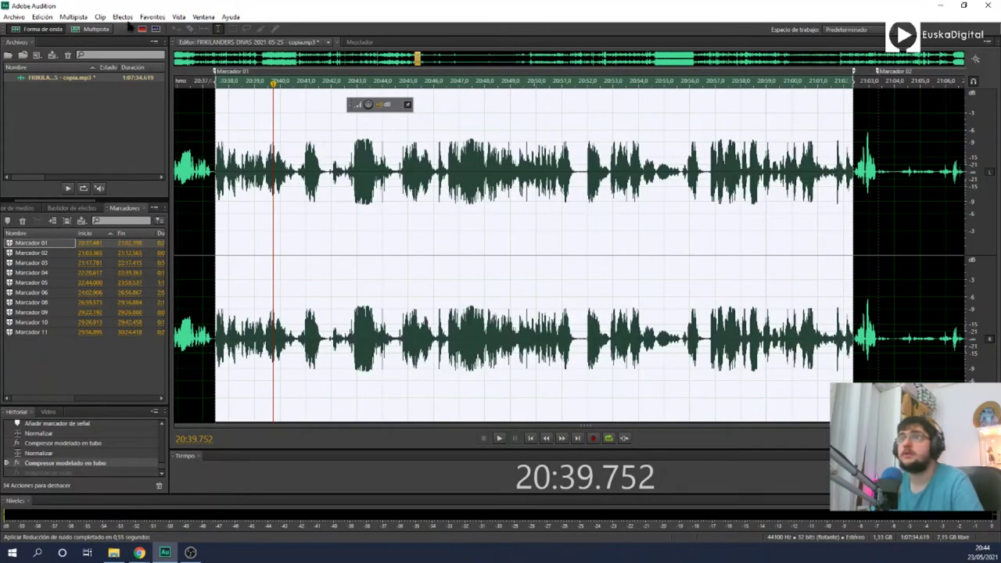
Step: Apply Noise Reduction to Marcador 01 at 100% with a 10 dB reduction and Sólo ruido de salida disabled
{"action": "left_click", "coordinate": [124, 17]}
{"action": "mouse_move", "coordinate": [268, 203]}
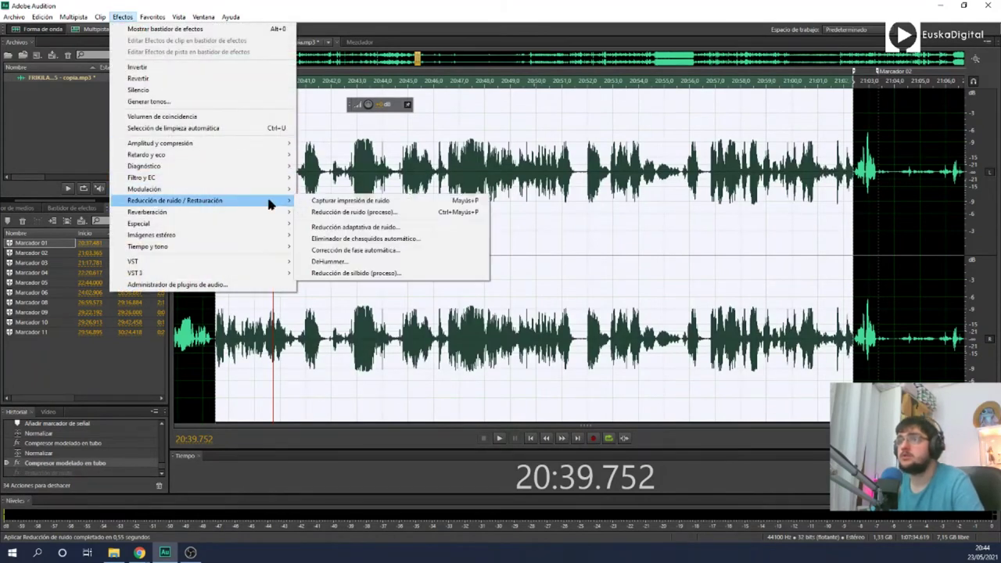
{"action": "left_click", "coordinate": [346, 213]}
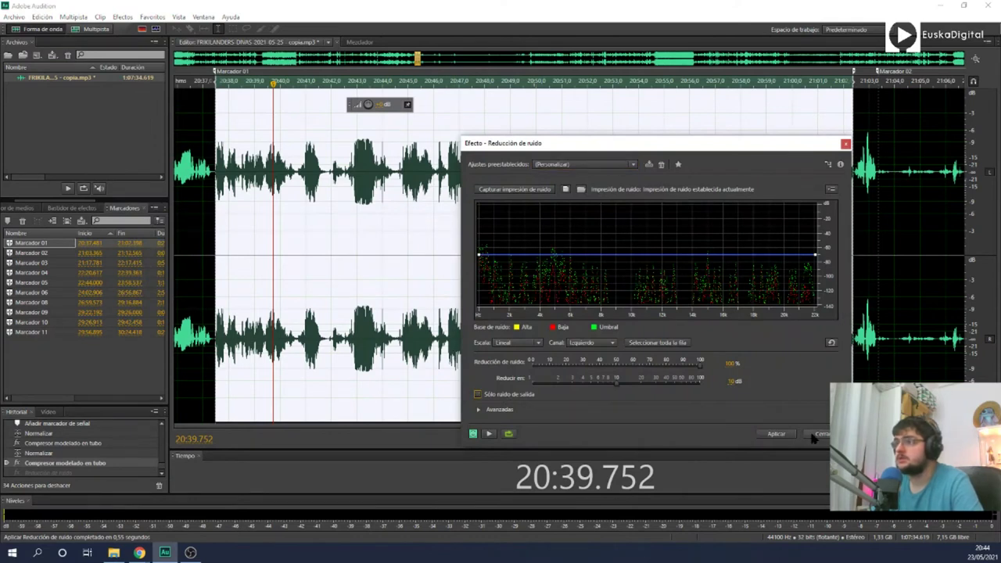
{"action": "left_click", "coordinate": [773, 434]}
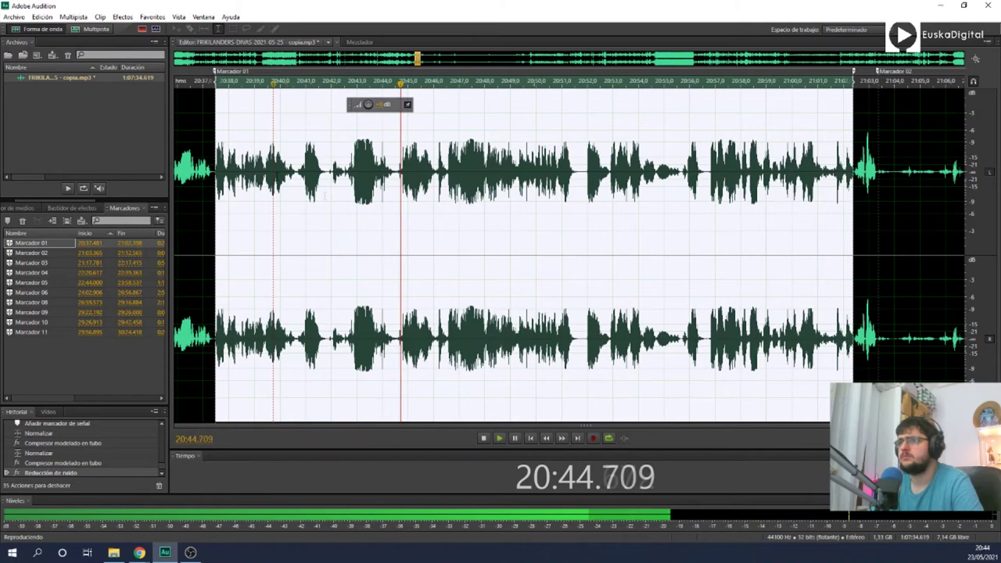
Step: Preview the multiband compressor with the Emisión preset and apply it to the whole Marcador 01 range
{"action": "left_click", "coordinate": [122, 18]}
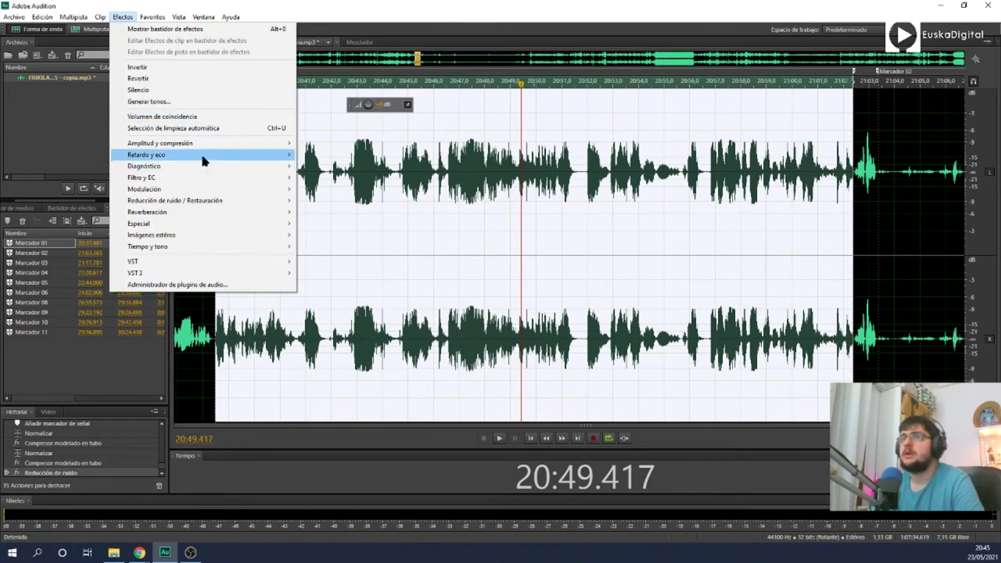
{"action": "mouse_move", "coordinate": [215, 148]}
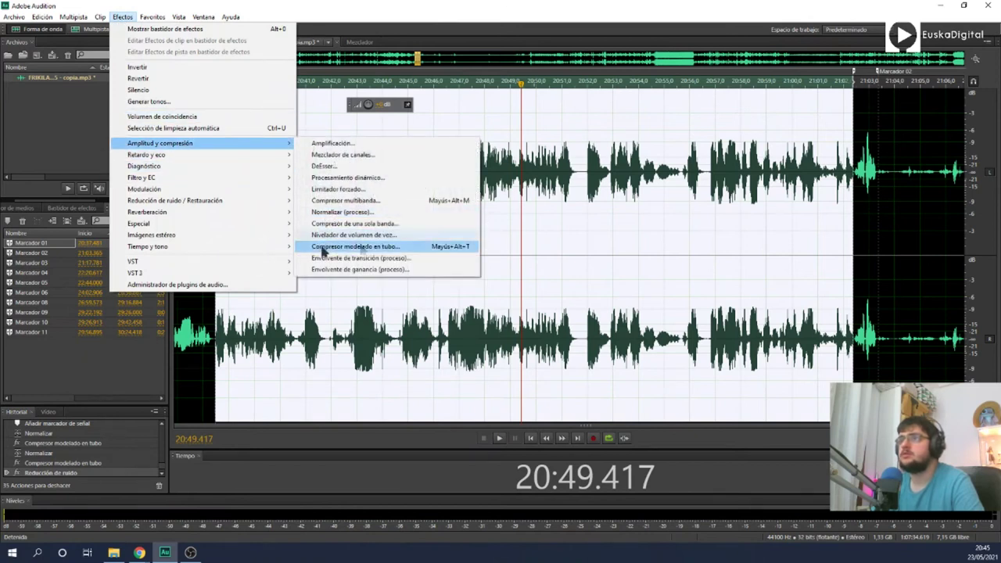
{"action": "left_click", "coordinate": [347, 201]}
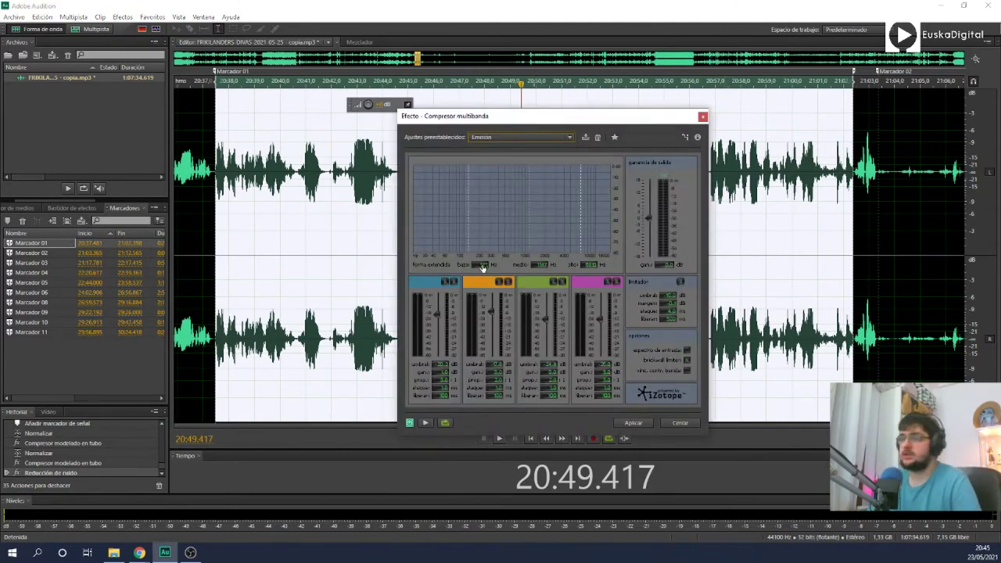
{"action": "left_click", "coordinate": [255, 296]}
{"action": "key", "text": "space"}
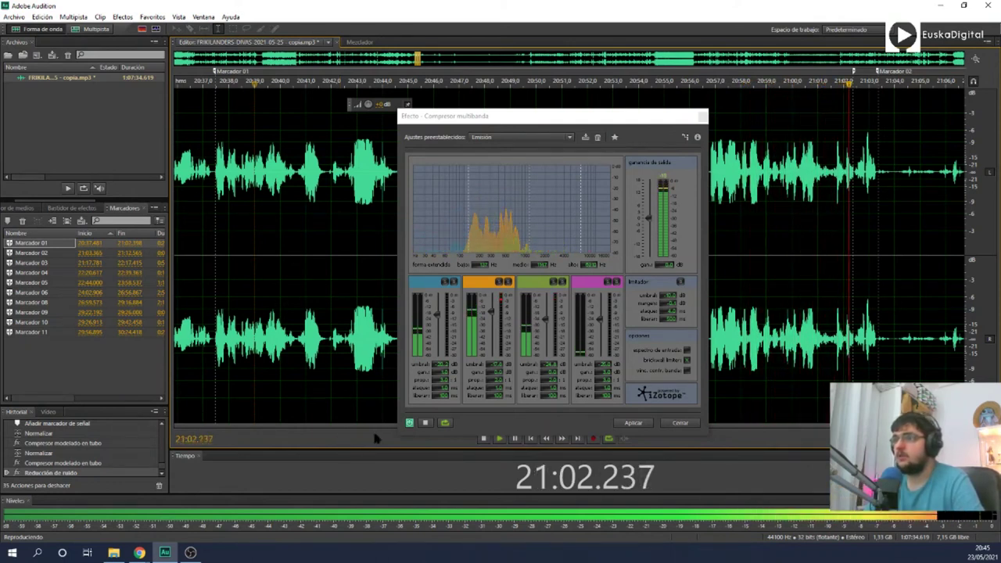
{"action": "left_click", "coordinate": [424, 422]}
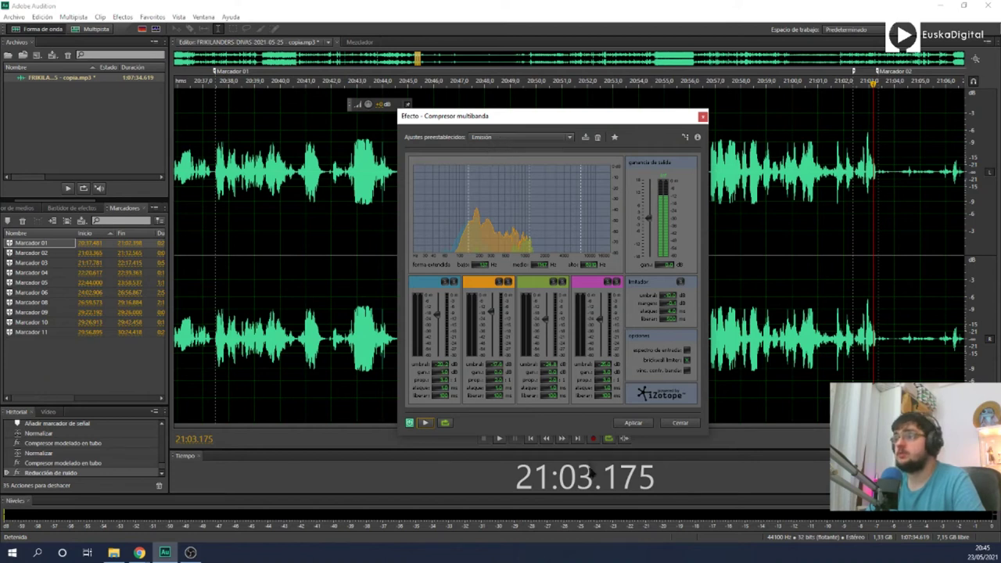
{"action": "left_click", "coordinate": [55, 244]}
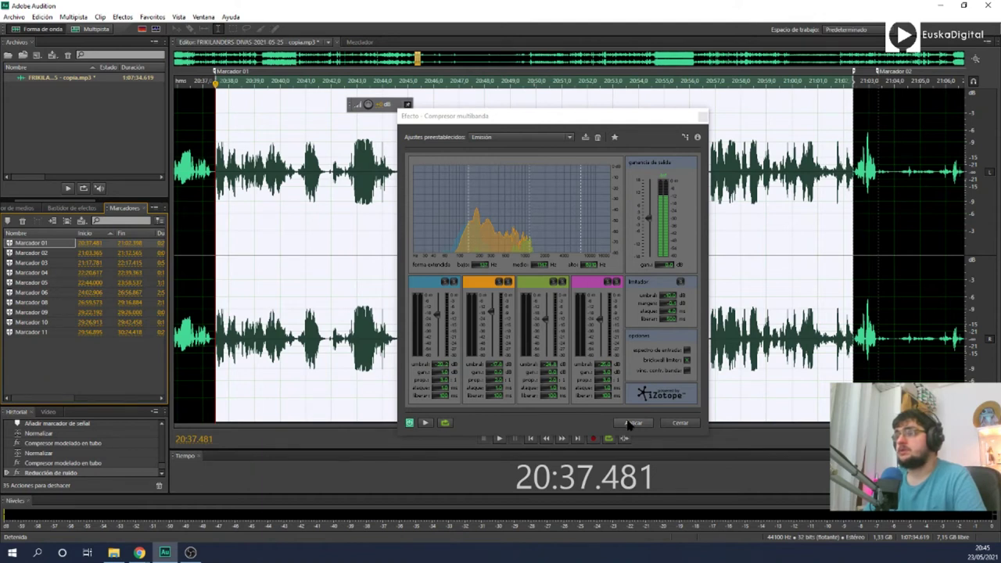
{"action": "left_click", "coordinate": [631, 423]}
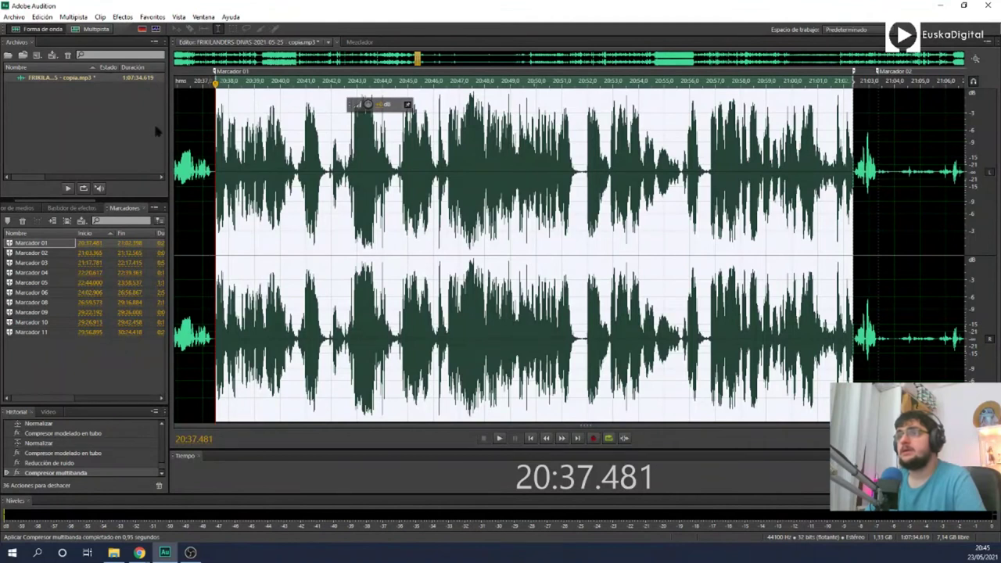
Step: Audition the compressed Marcador 01 passage and compare it with its state before the multiband compression
{"action": "key", "text": "space"}
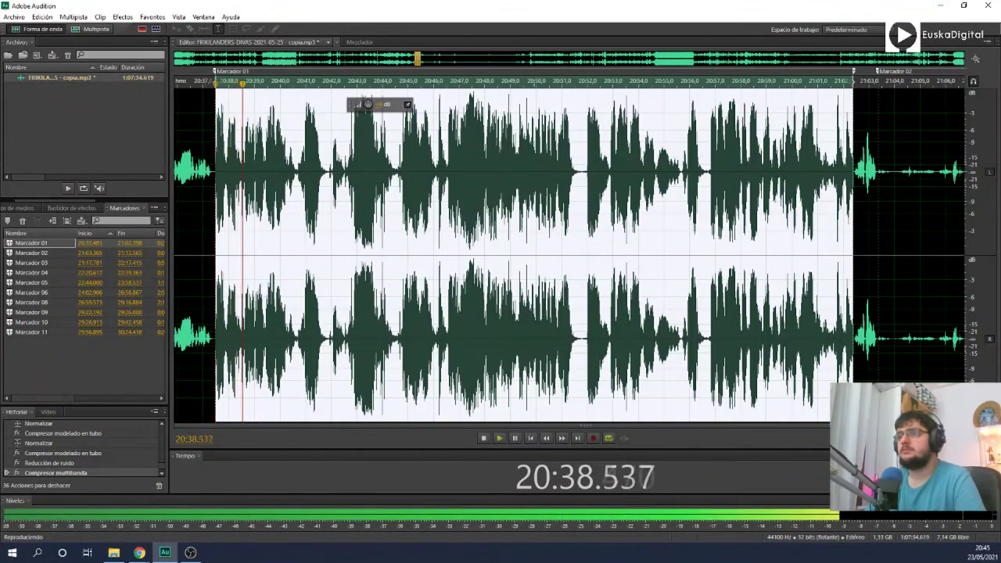
{"action": "left_click", "coordinate": [561, 270]}
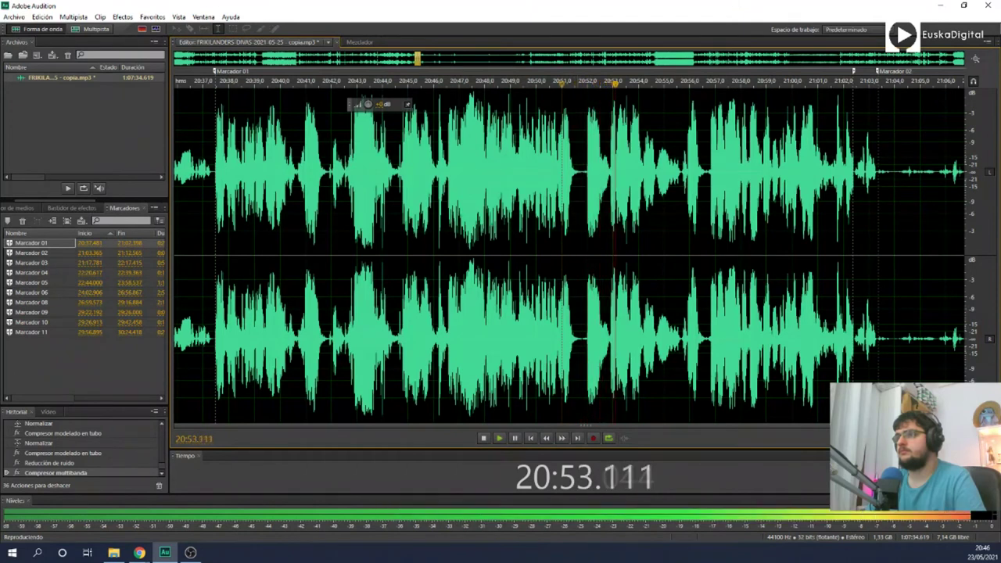
{"action": "key", "text": "space"}
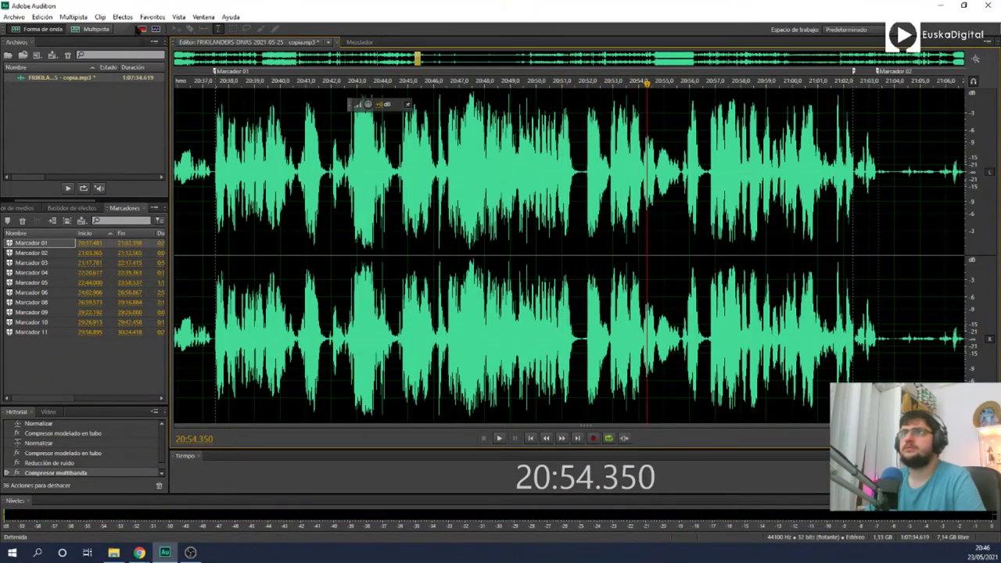
{"action": "left_click", "coordinate": [79, 463]}
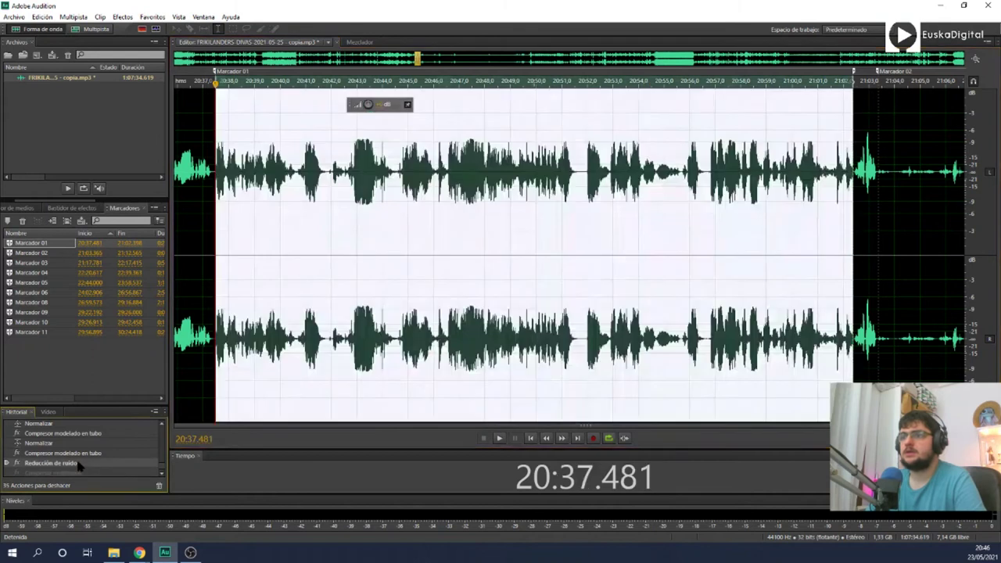
{"action": "left_click", "coordinate": [76, 473]}
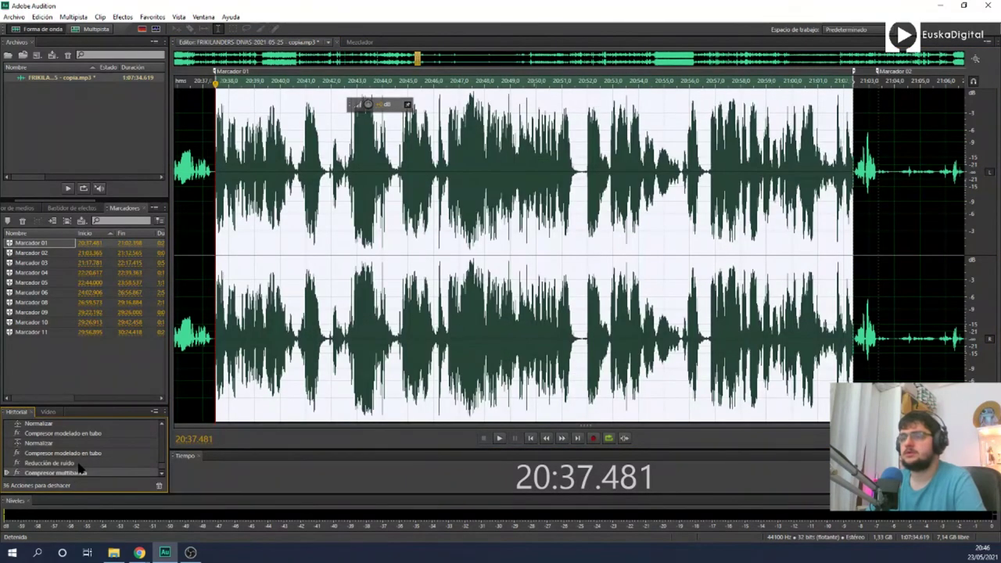
Step: Preview the 20-band graphic equalizer with its custom curve and apply it to Marcador 01
{"action": "left_click", "coordinate": [121, 16]}
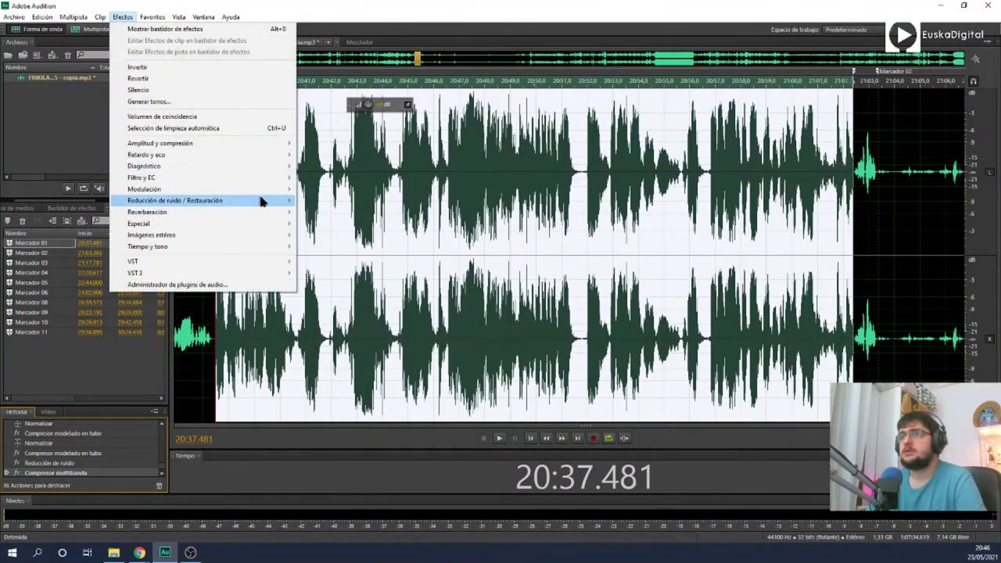
{"action": "mouse_move", "coordinate": [288, 189]}
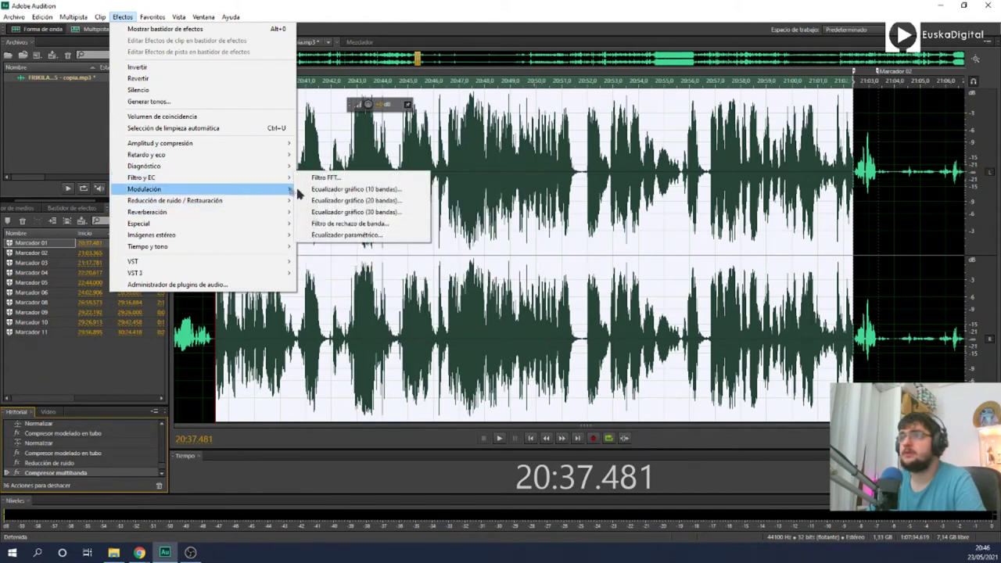
{"action": "left_click", "coordinate": [336, 197]}
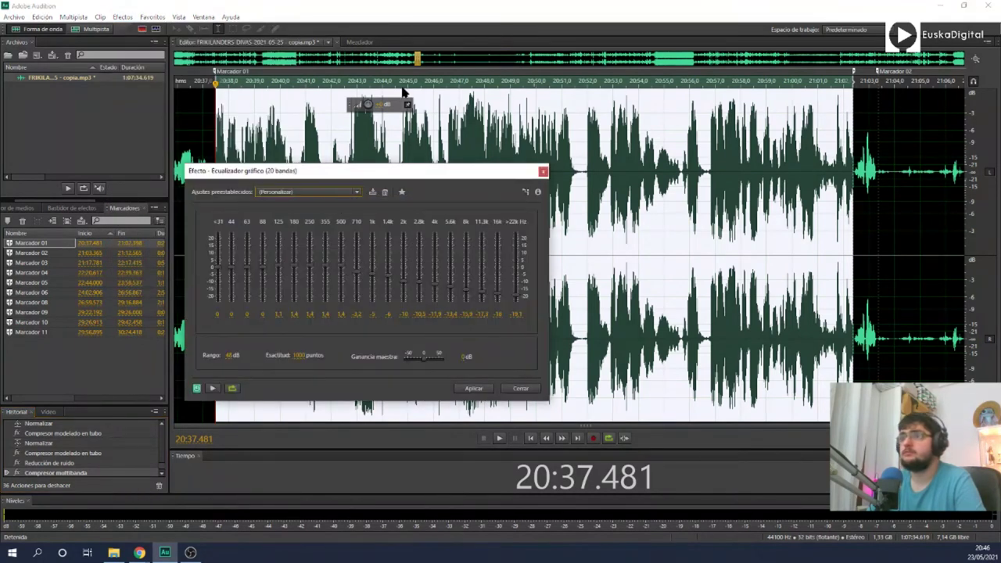
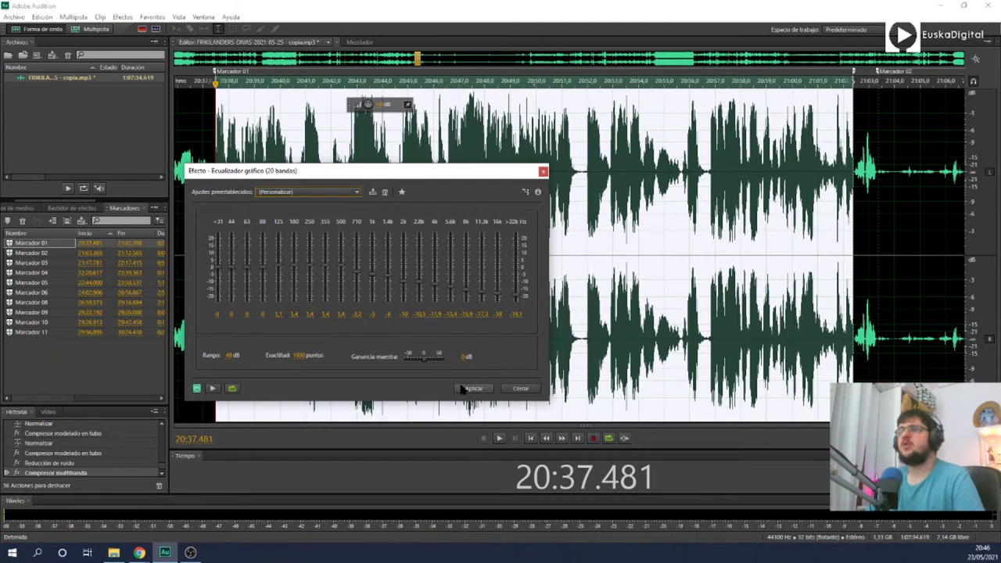
{"action": "key", "text": "space"}
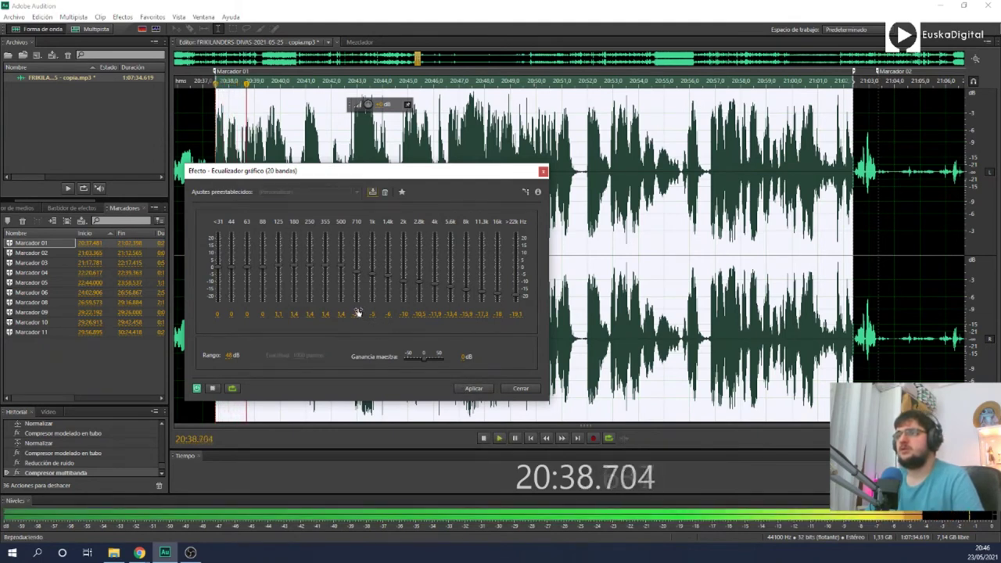
{"action": "left_click", "coordinate": [473, 388]}
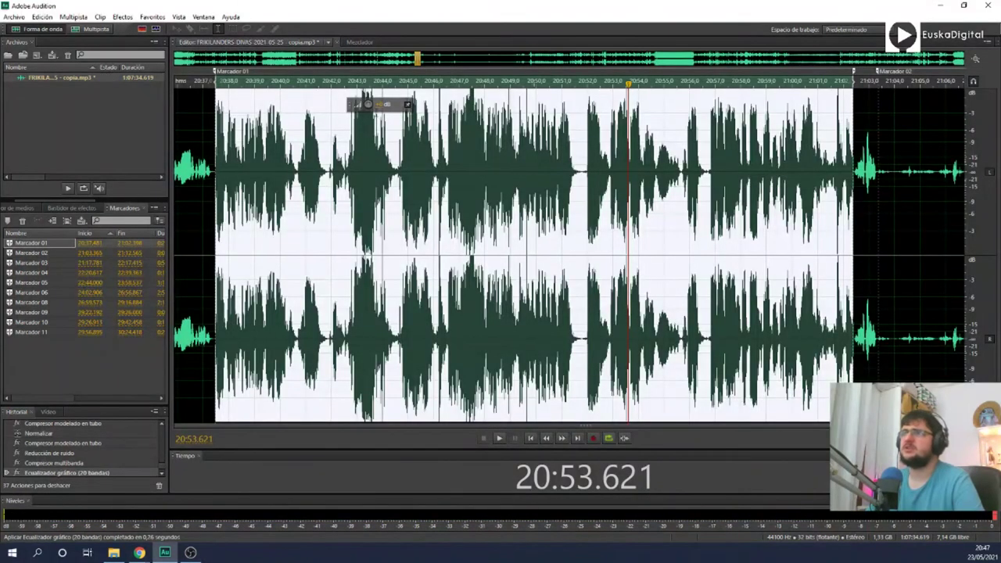
Step: Lower the gain of the Marcador 01 range to match the surrounding audio and audition it from just before its start
{"action": "left_click_drag", "start_coordinate": [371, 105], "coordinate": [363, 108]}
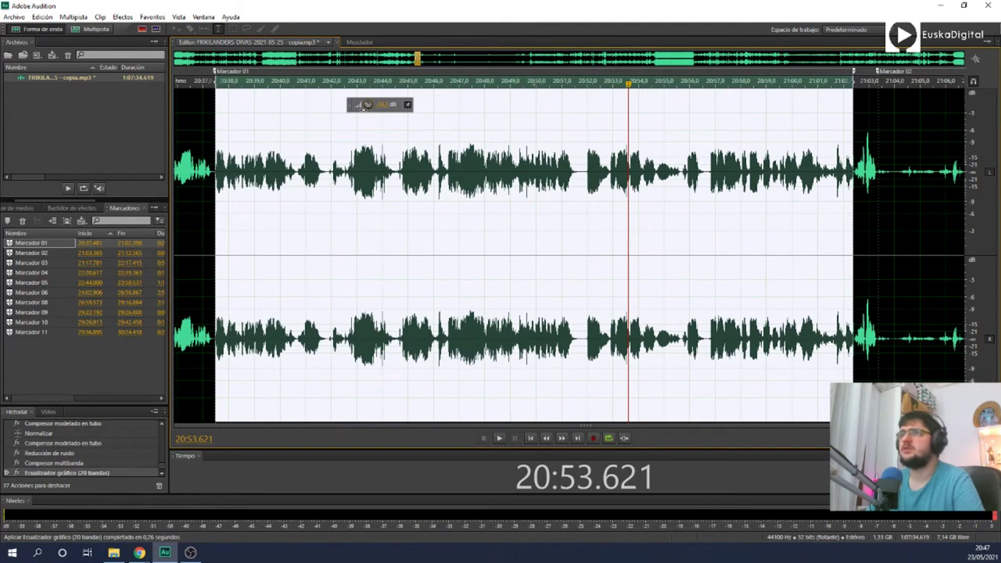
{"action": "left_click_drag", "start_coordinate": [364, 108], "coordinate": [365, 107]}
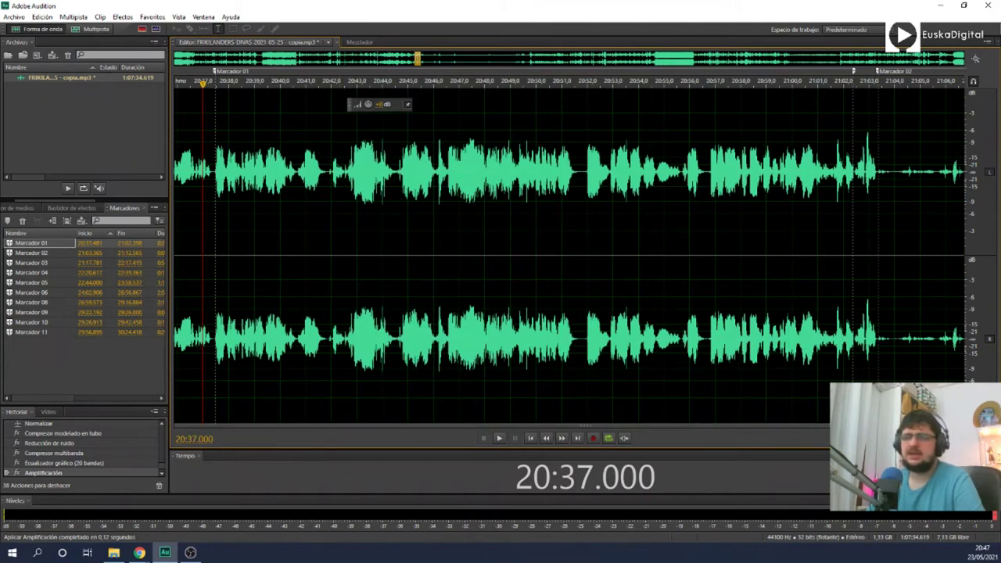
{"action": "scroll", "coordinate": [415, 205], "scroll_direction": "down", "scroll_amount": 5}
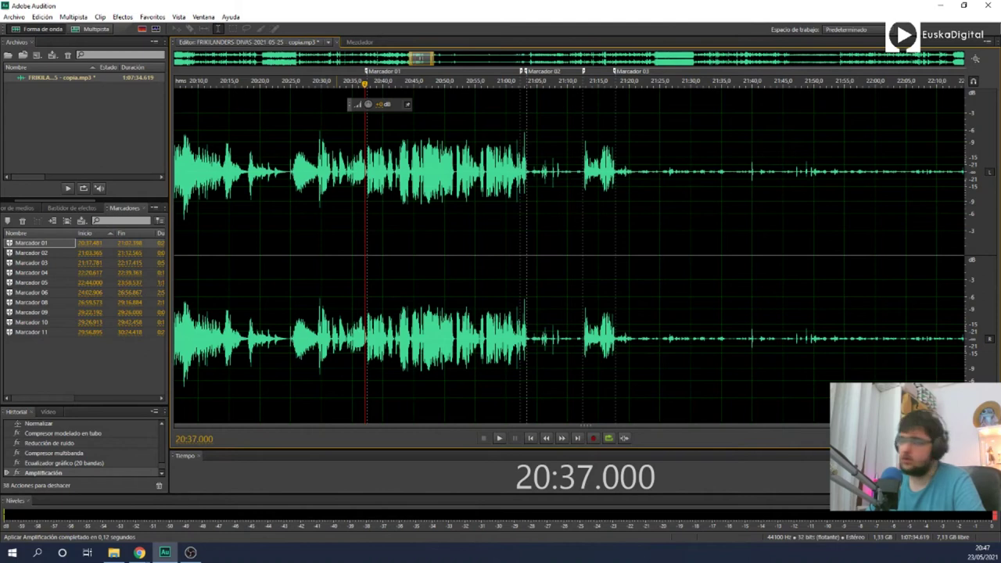
{"action": "key", "text": "space"}
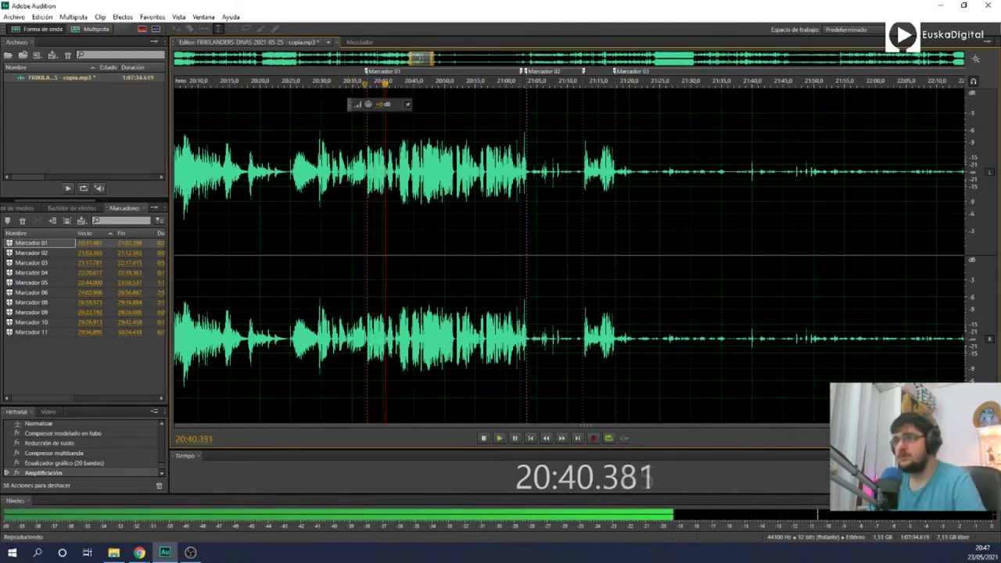
{"action": "key", "text": "space"}
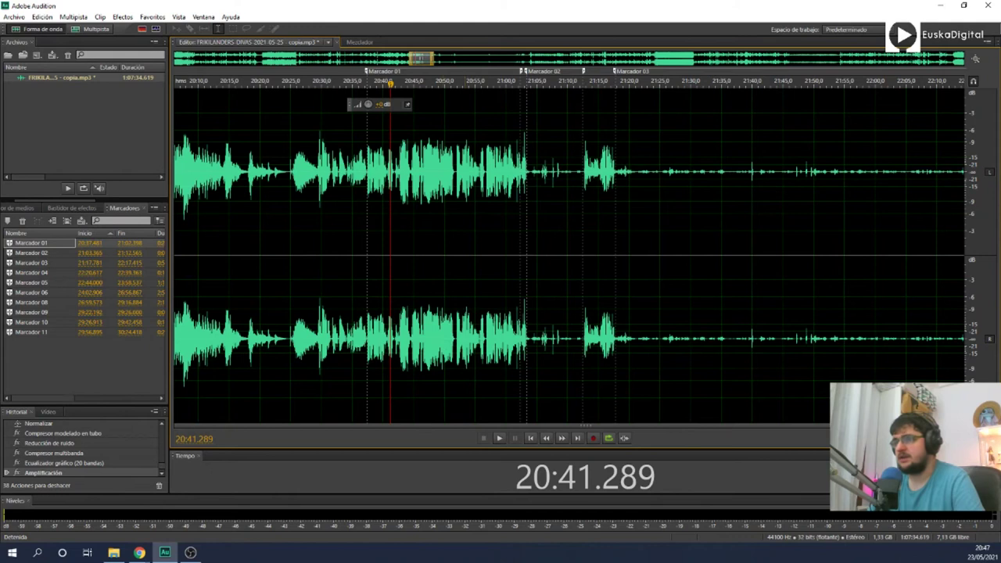
{"action": "key", "text": "space"}
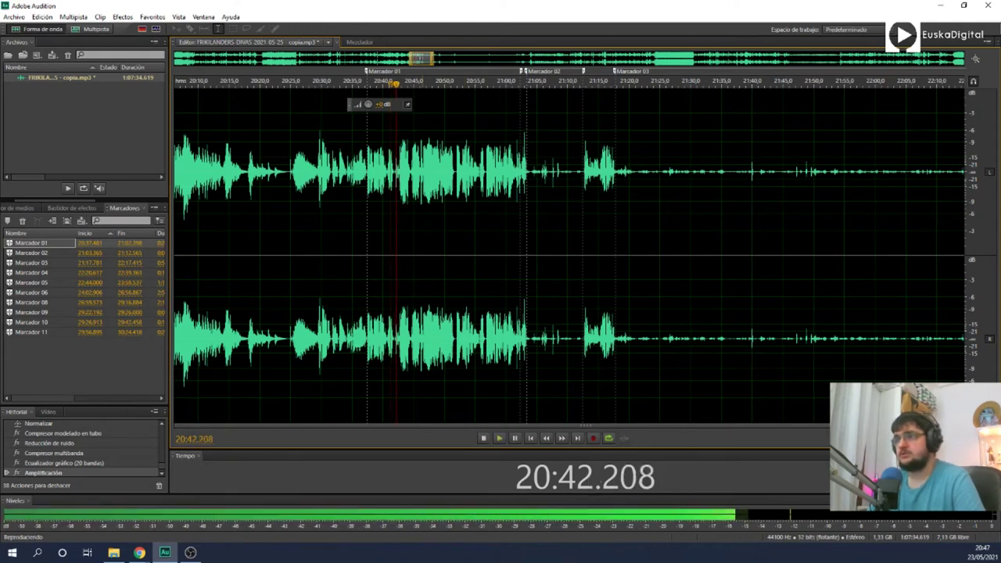
{"action": "key", "text": "space"}
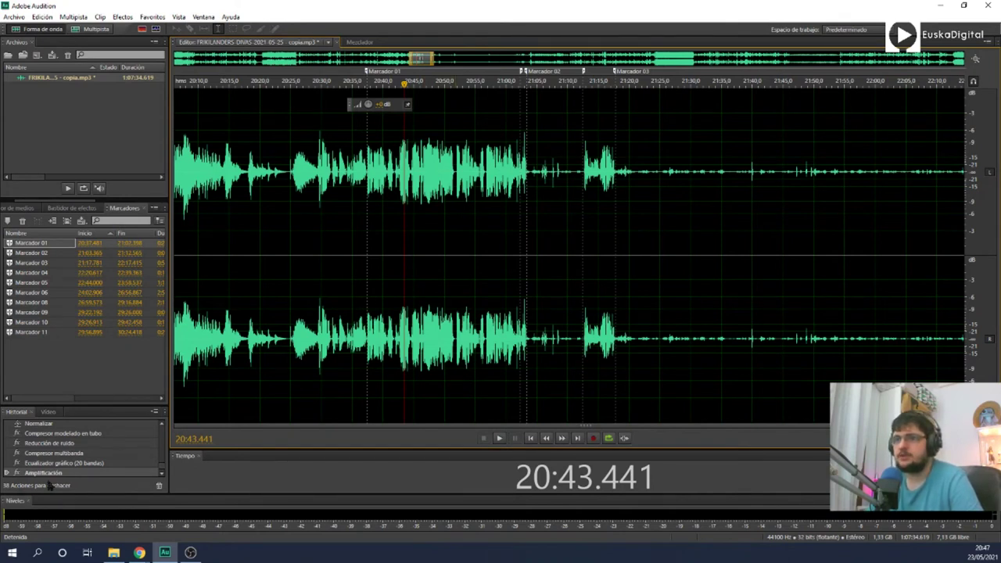
Step: Review the effects already applied to Marcador 01, select the Marcador 02 range and normalize it to -0.1 dB
{"action": "scroll", "coordinate": [84, 452], "scroll_direction": "up", "scroll_amount": 1}
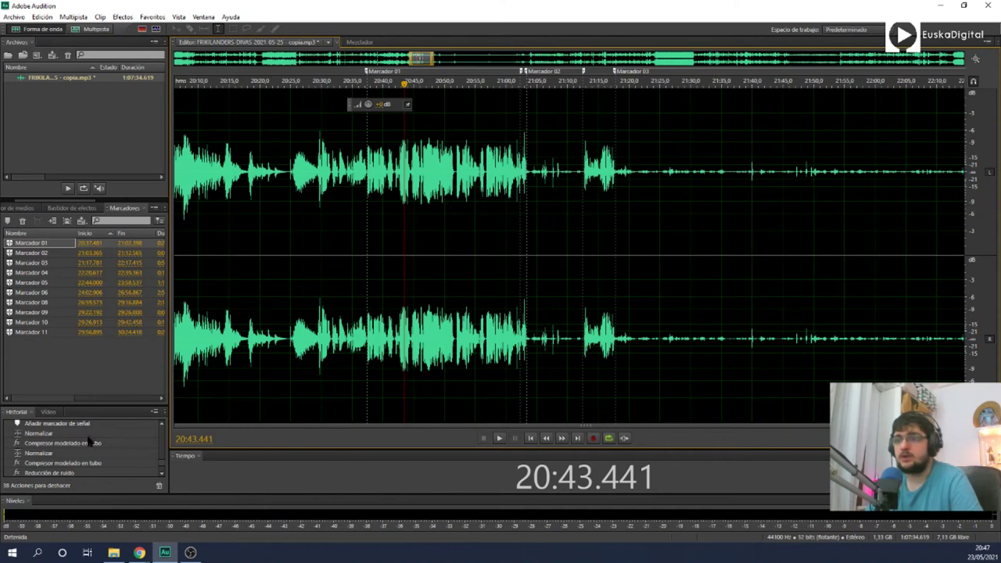
{"action": "scroll", "coordinate": [82, 457], "scroll_direction": "down", "scroll_amount": 1}
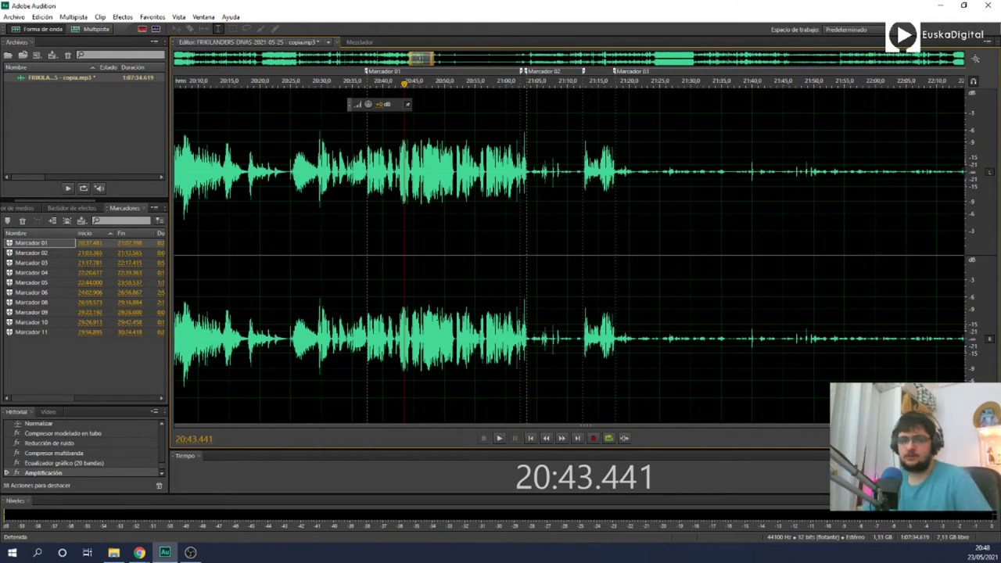
{"action": "scroll", "coordinate": [51, 451], "scroll_direction": "up", "scroll_amount": 3}
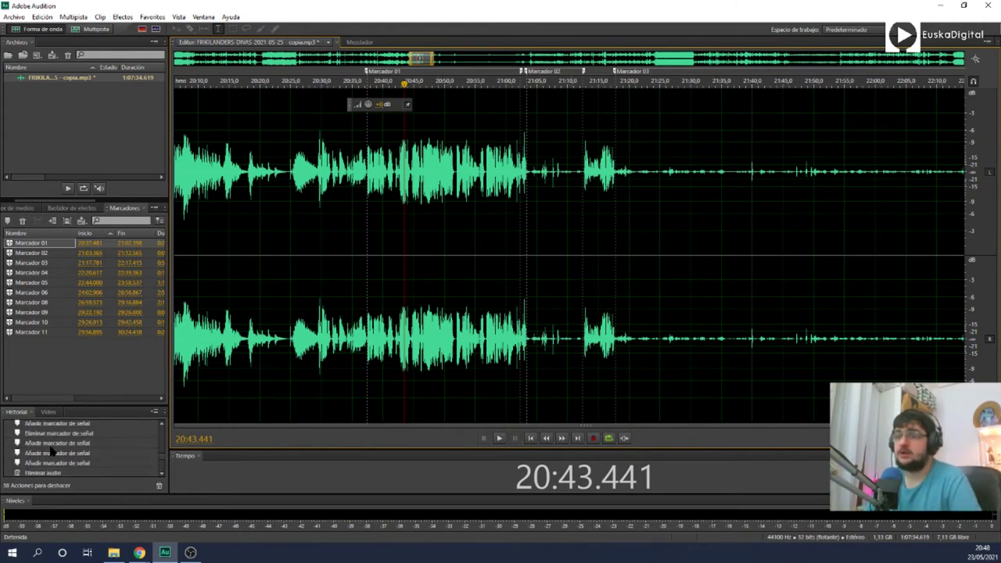
{"action": "scroll", "coordinate": [50, 451], "scroll_direction": "down", "scroll_amount": 3}
{"action": "scroll", "coordinate": [51, 451], "scroll_direction": "up", "scroll_amount": 3}
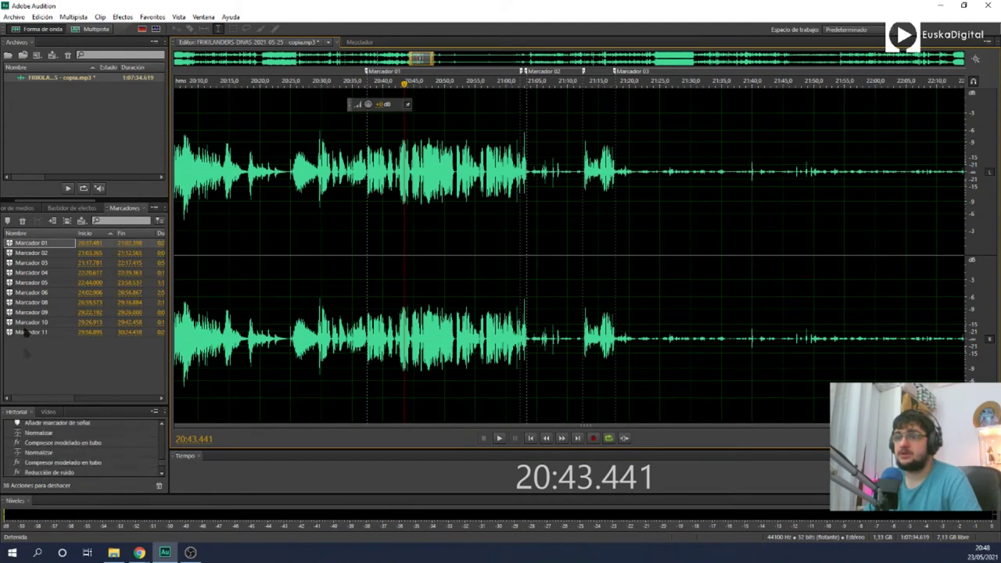
{"action": "left_click", "coordinate": [55, 253]}
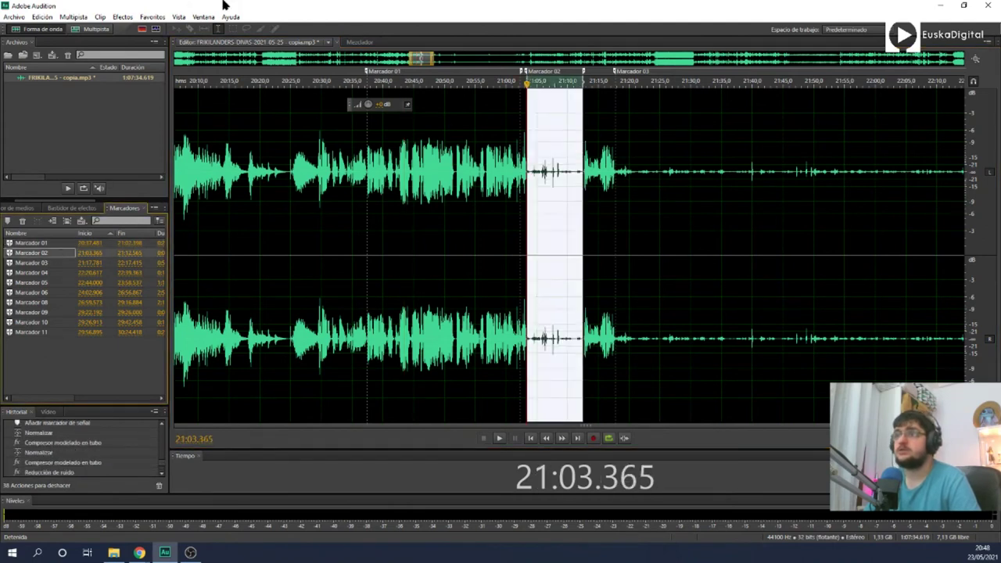
{"action": "left_click", "coordinate": [152, 17]}
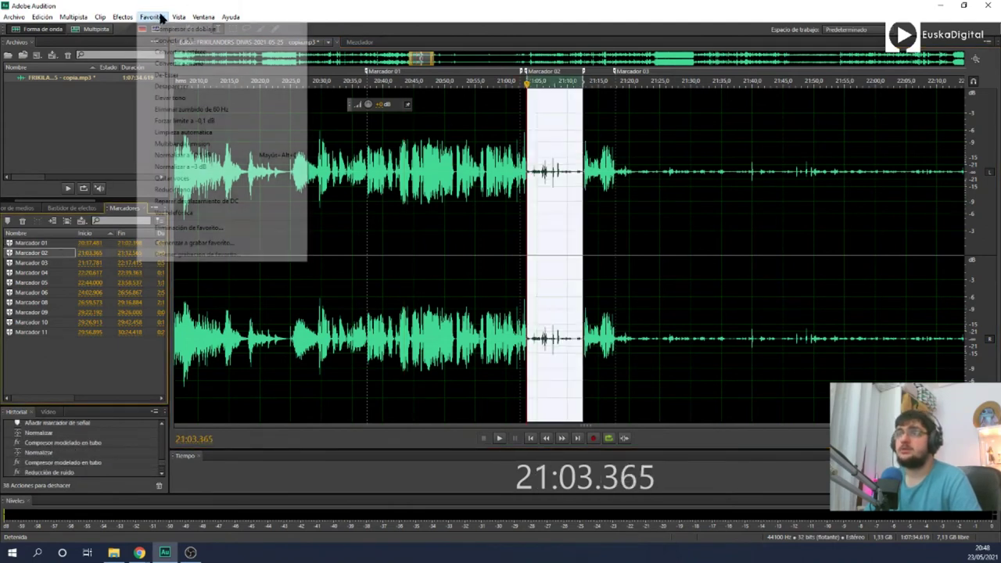
{"action": "left_click", "coordinate": [201, 155]}
Step: Apply the tube-modeled compressor with its current custom settings to the Marcador 02 range
{"action": "left_click", "coordinate": [122, 16]}
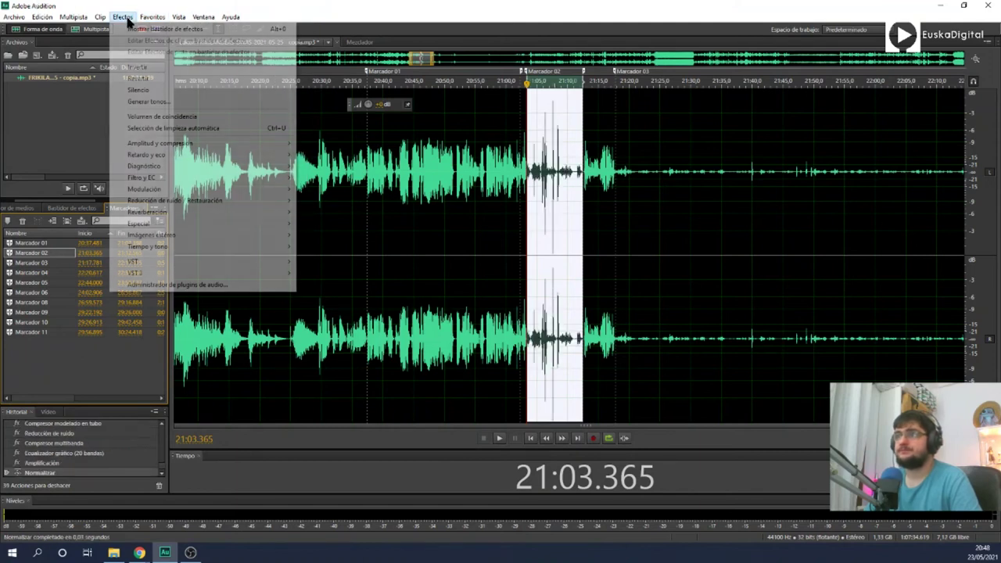
{"action": "mouse_move", "coordinate": [276, 145]}
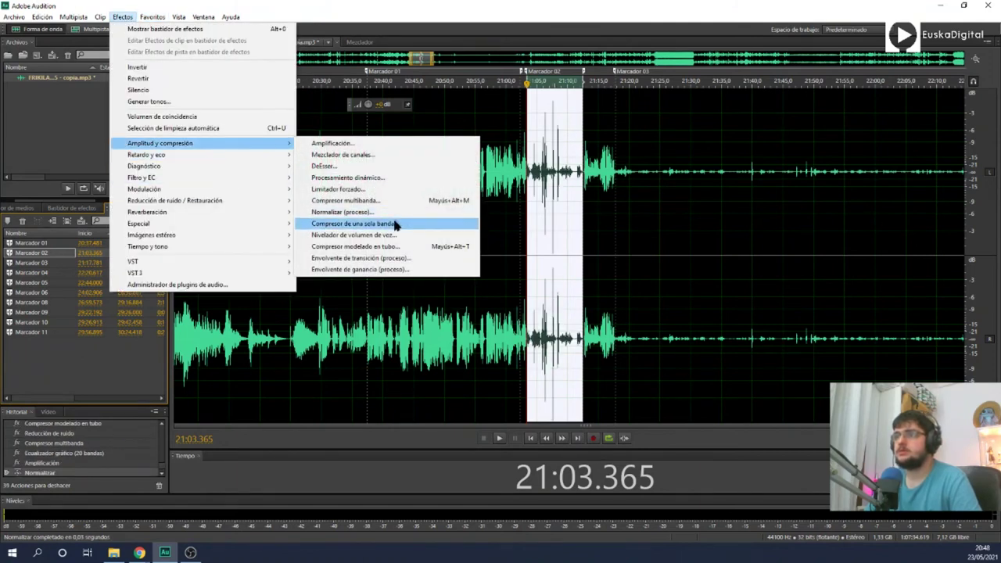
{"action": "left_click", "coordinate": [393, 247]}
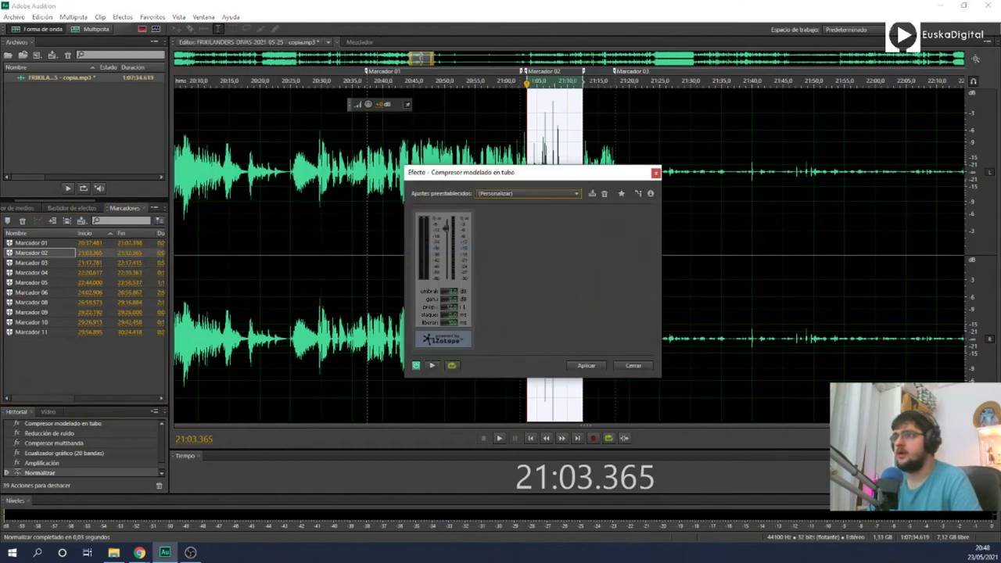
{"action": "key", "text": "Return"}
Step: Normalize the Marcador 02 range to -0.1 dB again after the first tube compression
{"action": "left_click", "coordinate": [152, 17]}
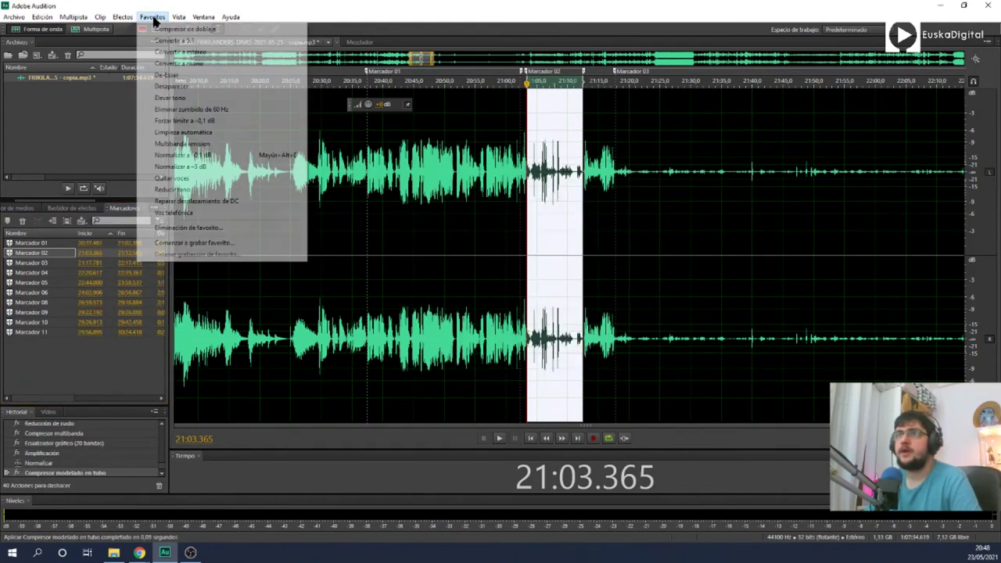
{"action": "left_click", "coordinate": [192, 157]}
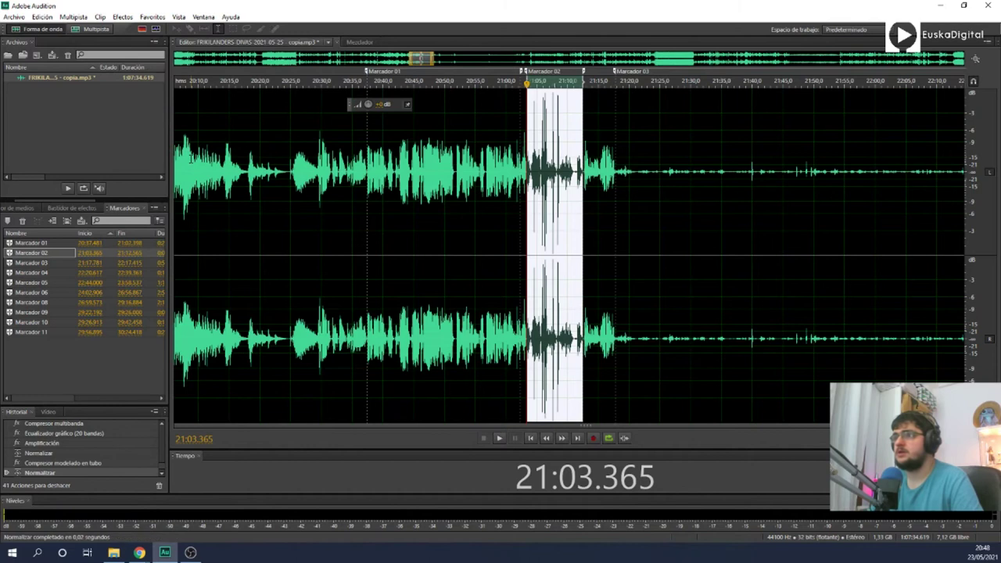
{"action": "left_click", "coordinate": [159, 17]}
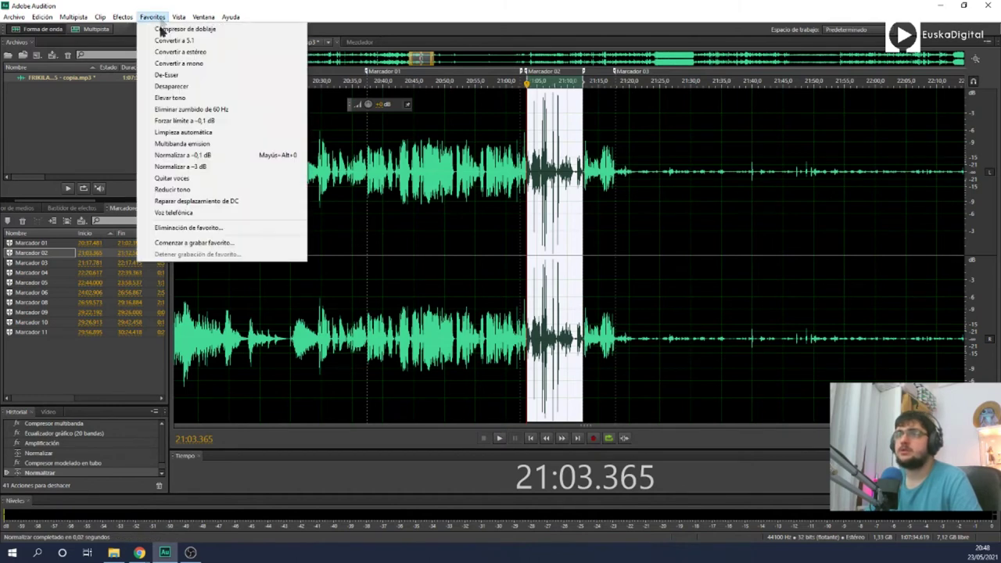
{"action": "left_click", "coordinate": [164, 18]}
Step: Apply a second pass of the tube-modeled compressor with its current settings to the Marcador 02 range
{"action": "left_click", "coordinate": [125, 16]}
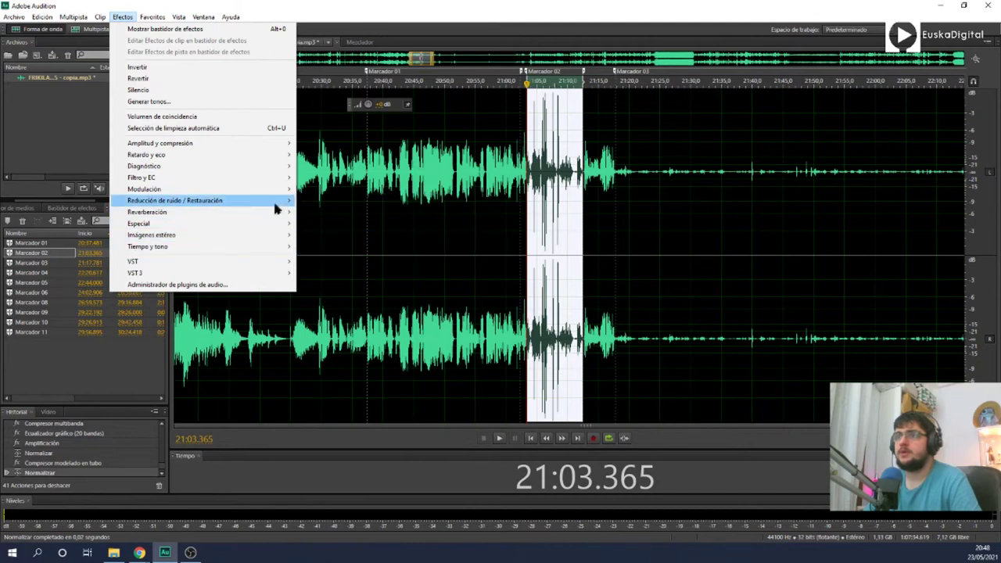
{"action": "mouse_move", "coordinate": [279, 180]}
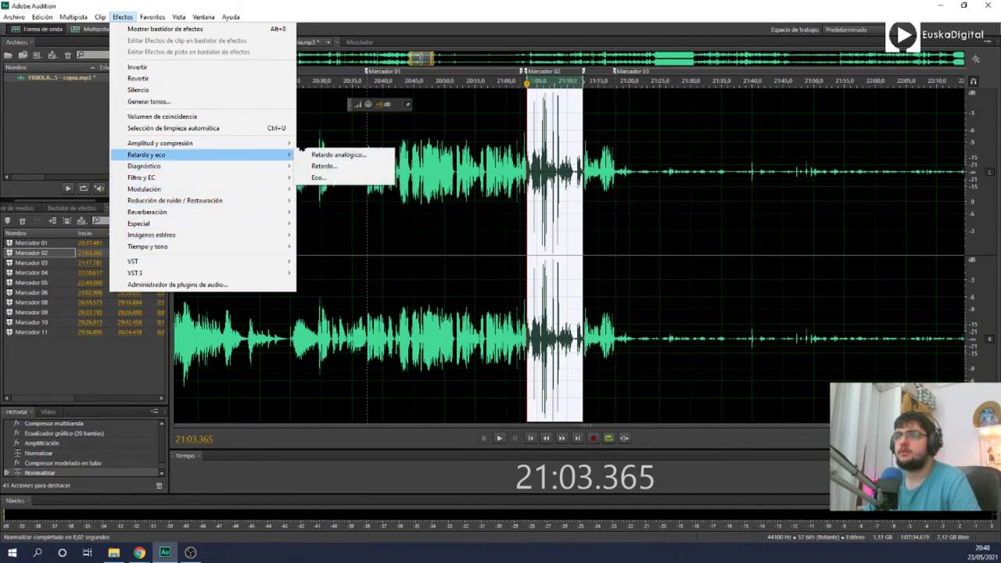
{"action": "mouse_move", "coordinate": [286, 143]}
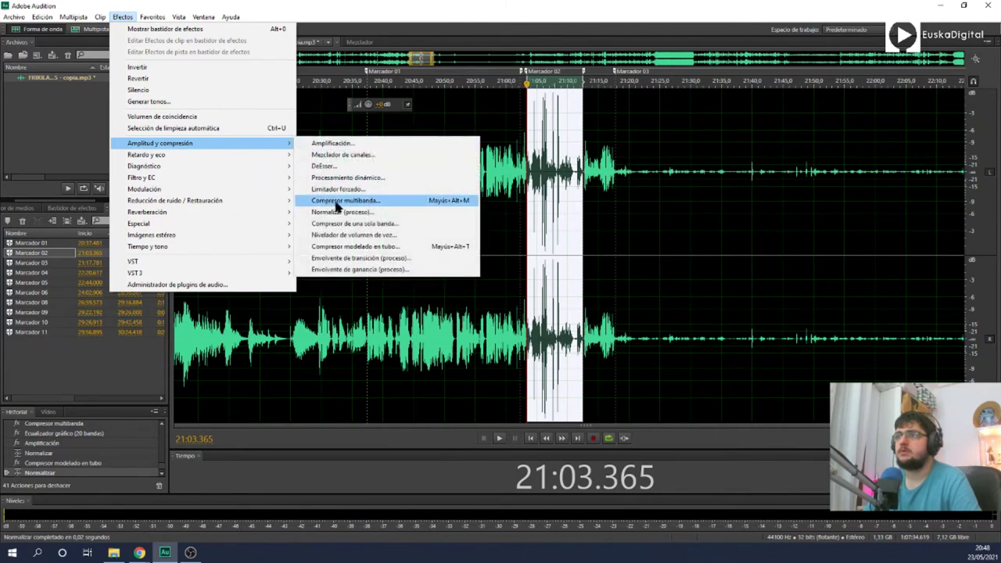
{"action": "left_click", "coordinate": [367, 246]}
{"action": "key", "text": "Return"}
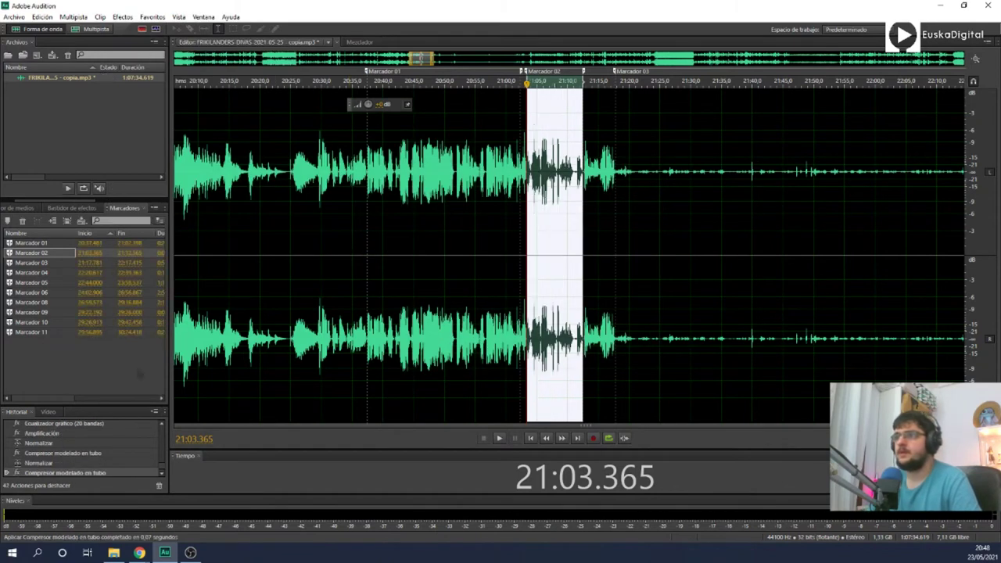
Step: Preview the noise reduction with the stored noise print from the start of Marcador 02, toggling the effect to compare
{"action": "left_click", "coordinate": [540, 226]}
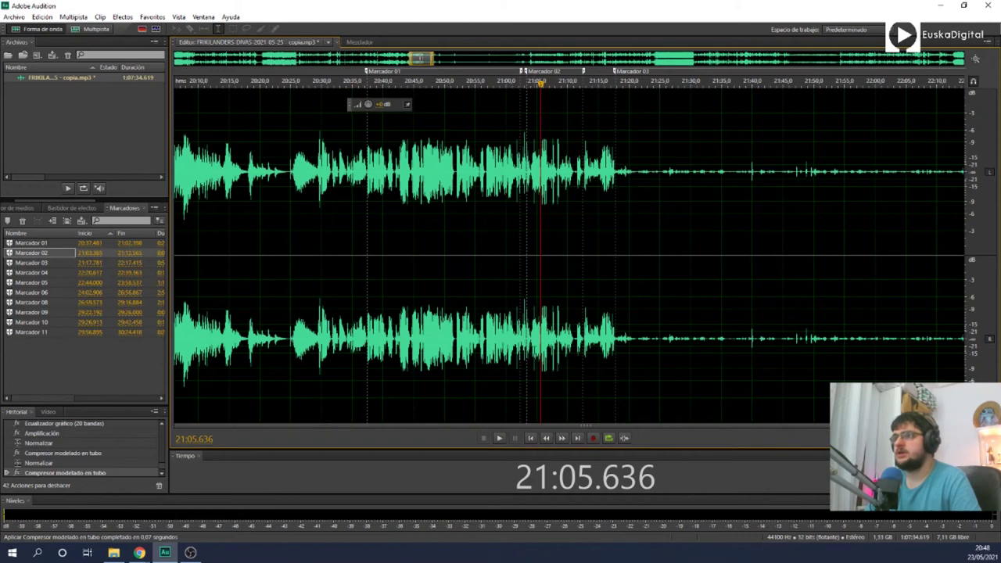
{"action": "left_click", "coordinate": [526, 227]}
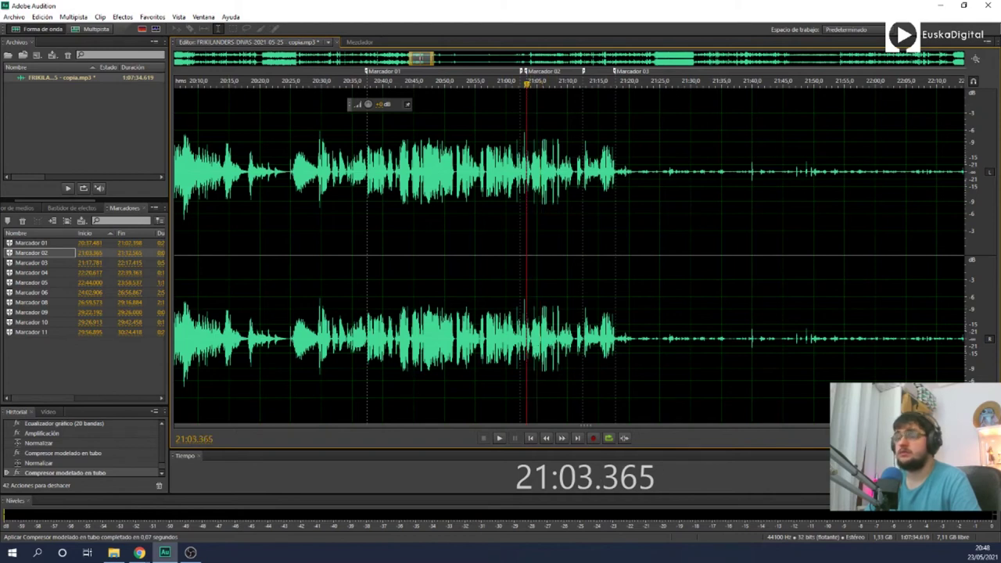
{"action": "left_click", "coordinate": [121, 17]}
{"action": "mouse_move", "coordinate": [277, 200]}
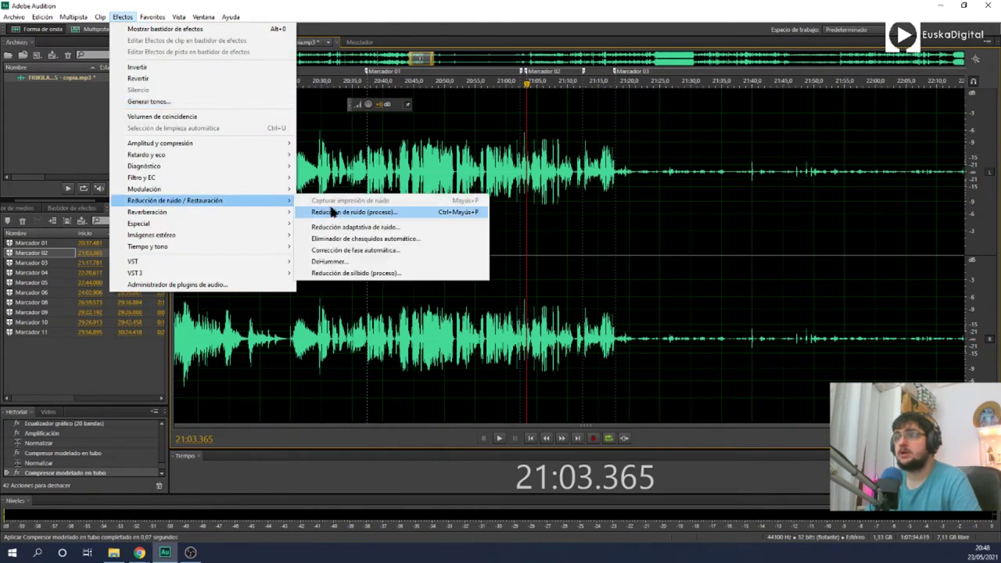
{"action": "left_click", "coordinate": [338, 216]}
{"action": "key", "text": "space"}
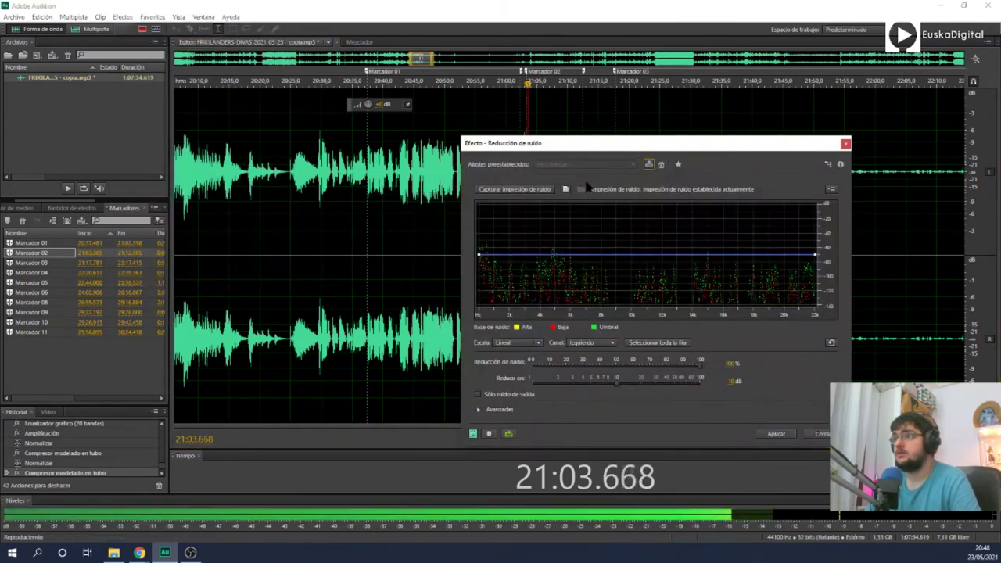
{"action": "left_click_drag", "start_coordinate": [703, 149], "coordinate": [297, 117]}
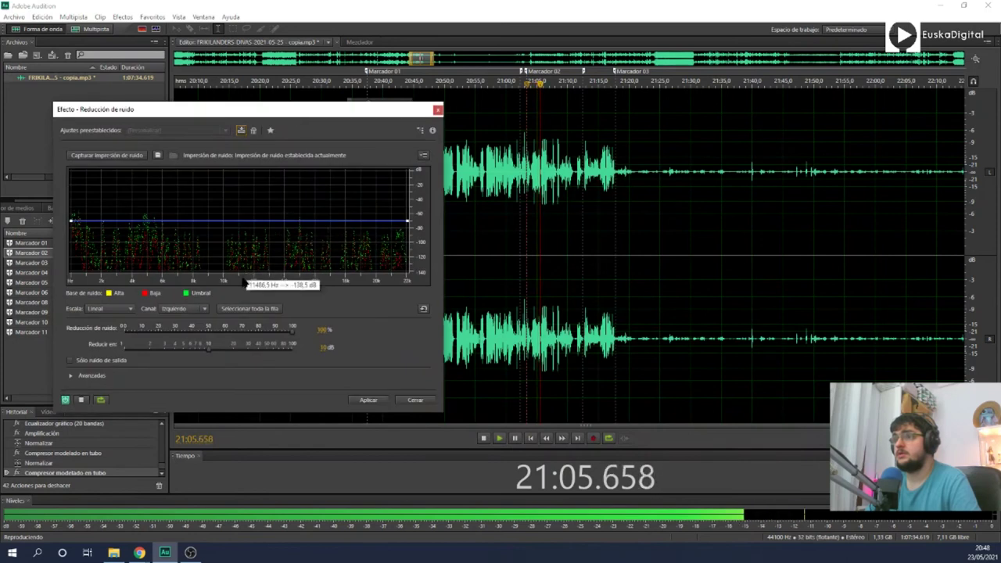
{"action": "left_click", "coordinate": [65, 400]}
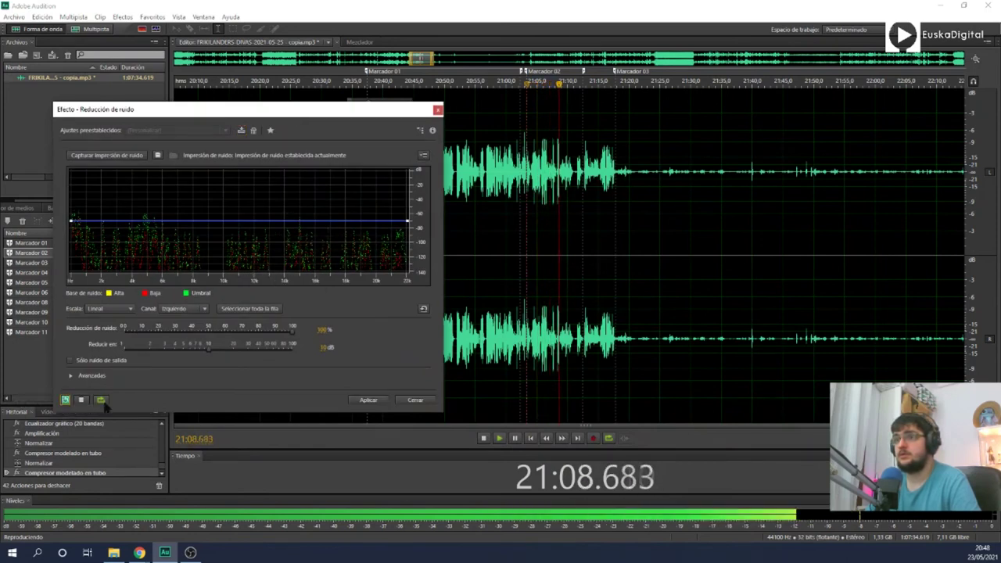
{"action": "left_click", "coordinate": [361, 399]}
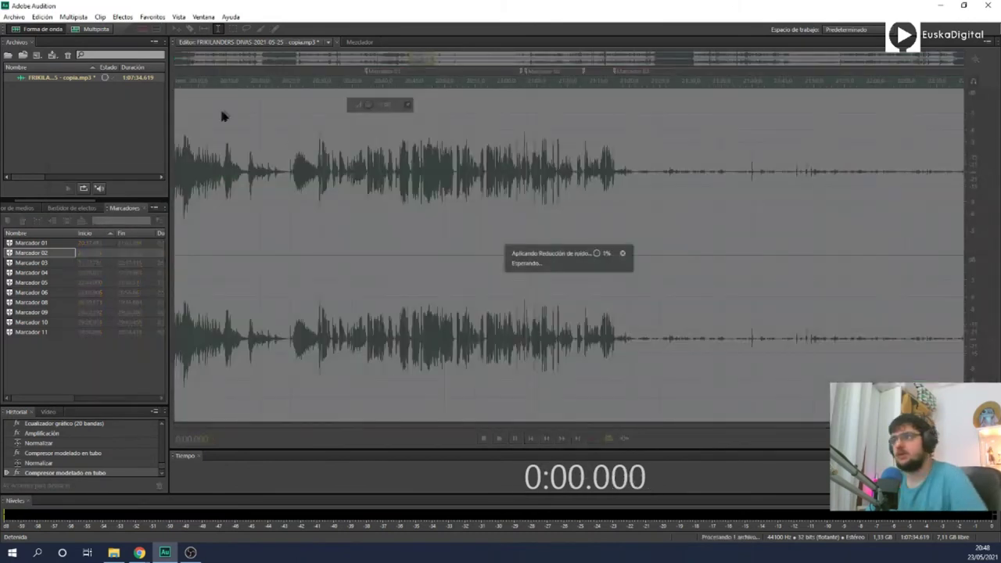
{"action": "left_click", "coordinate": [623, 254]}
{"action": "left_click", "coordinate": [557, 254]}
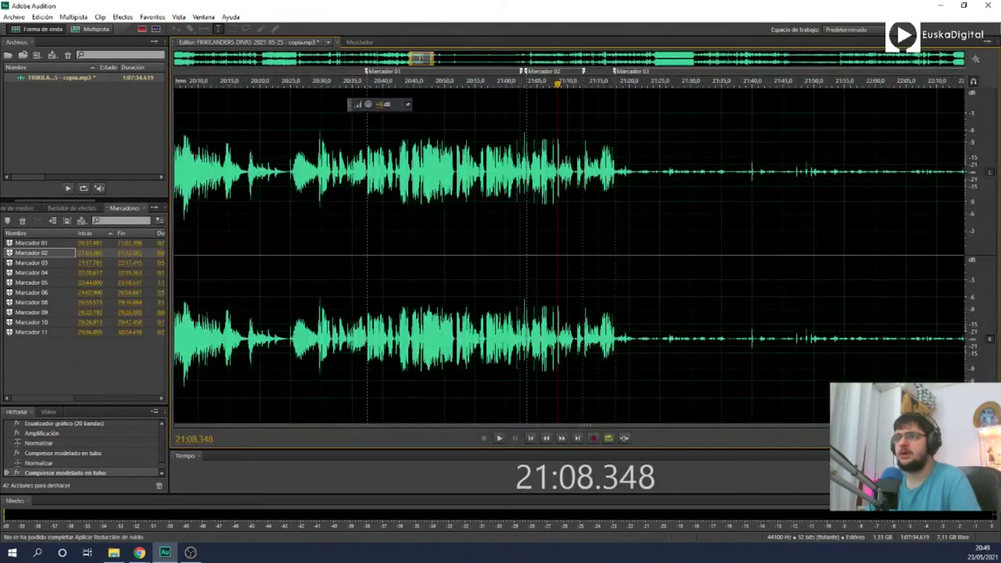
Step: Select the Marcador 02 range and apply noise reduction at 100% and 10 dB using the stored noise print
{"action": "left_click", "coordinate": [52, 253]}
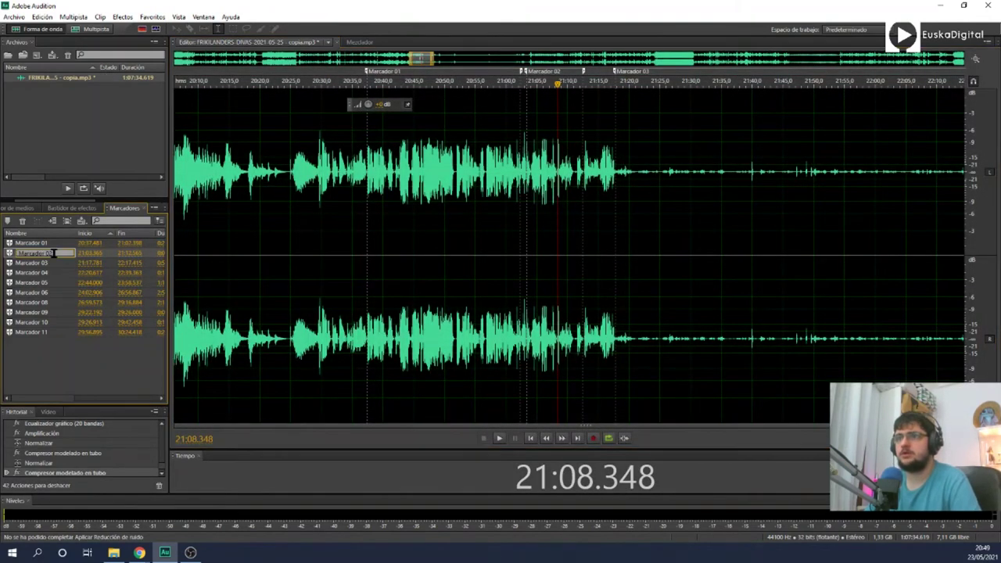
{"action": "left_click", "coordinate": [66, 255]}
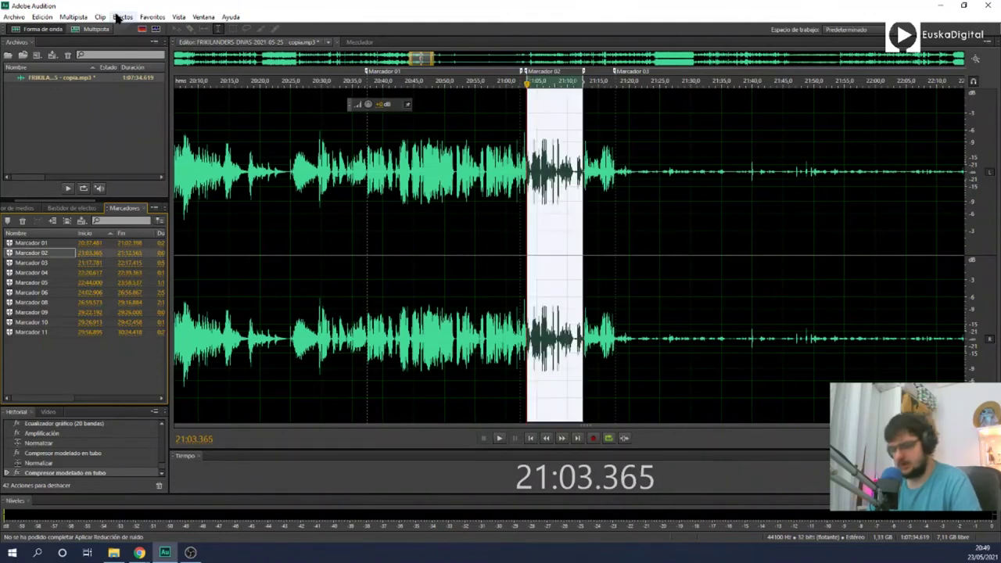
{"action": "key", "text": "ctrl+shift+p"}
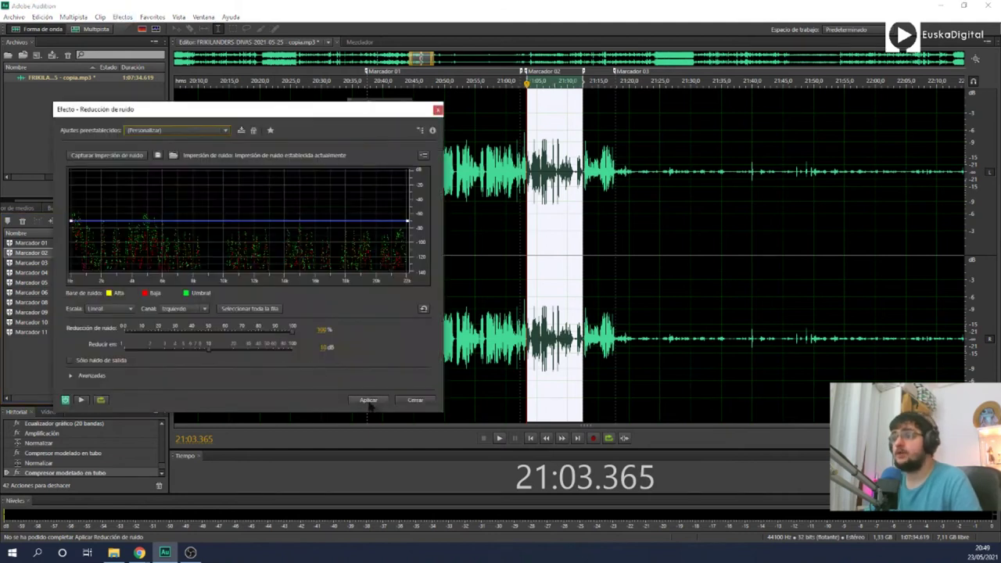
{"action": "left_click", "coordinate": [368, 400]}
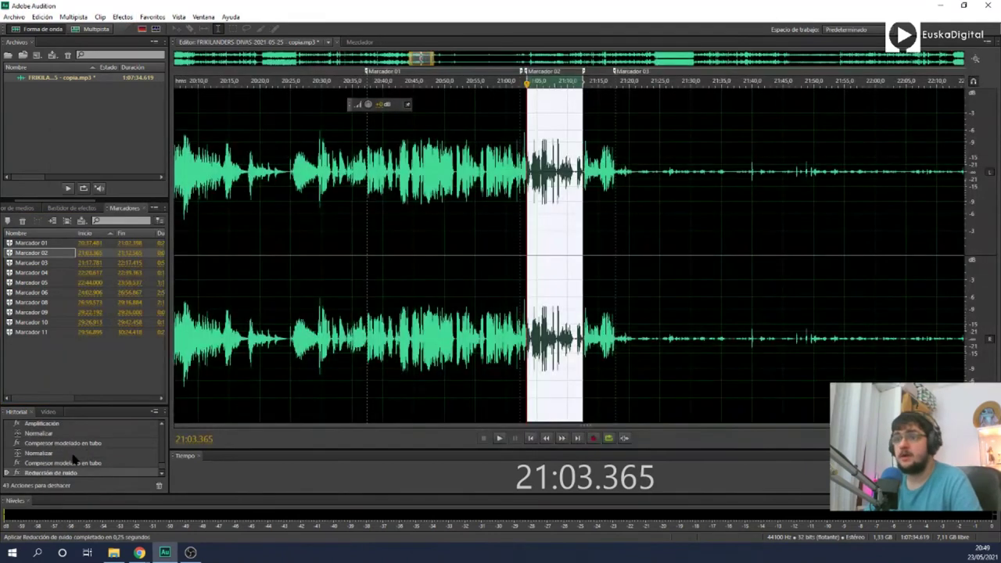
Step: Check the effect order used on Marcador 01 and apply the multiband compressor with the Emisión preset to Marcador 02
{"action": "scroll", "coordinate": [80, 438], "scroll_direction": "up", "scroll_amount": 1}
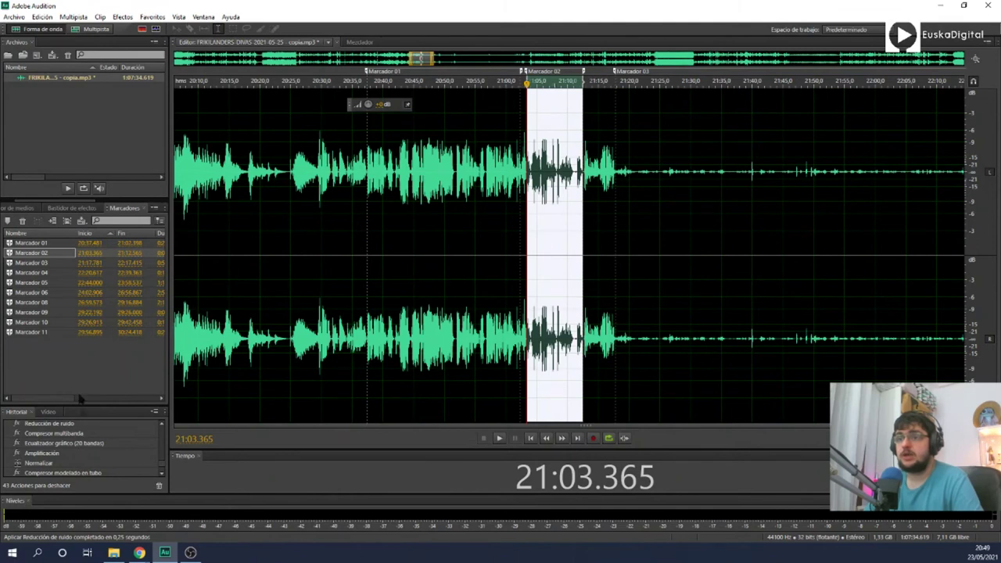
{"action": "left_click", "coordinate": [121, 17]}
{"action": "mouse_move", "coordinate": [266, 143]}
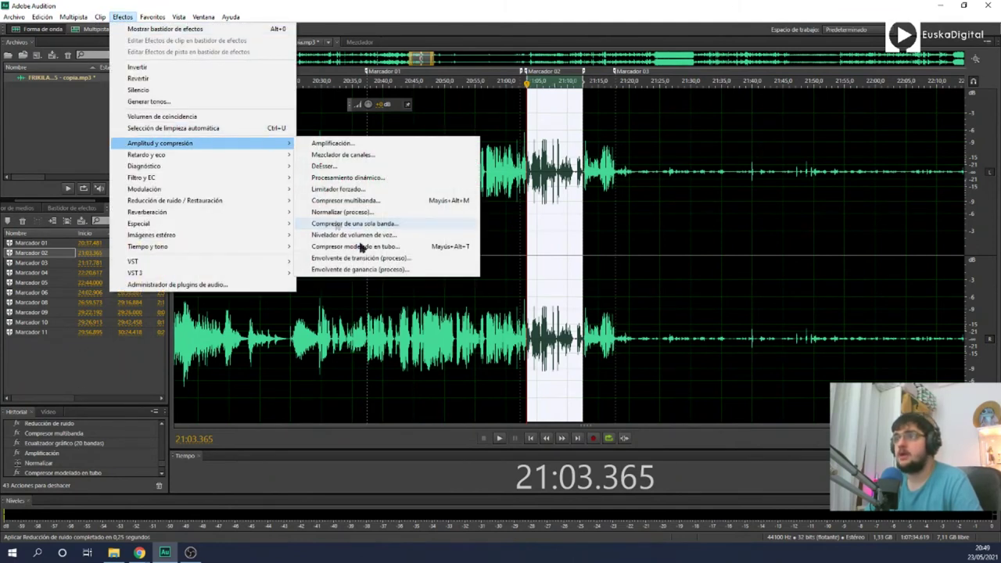
{"action": "left_click", "coordinate": [368, 200]}
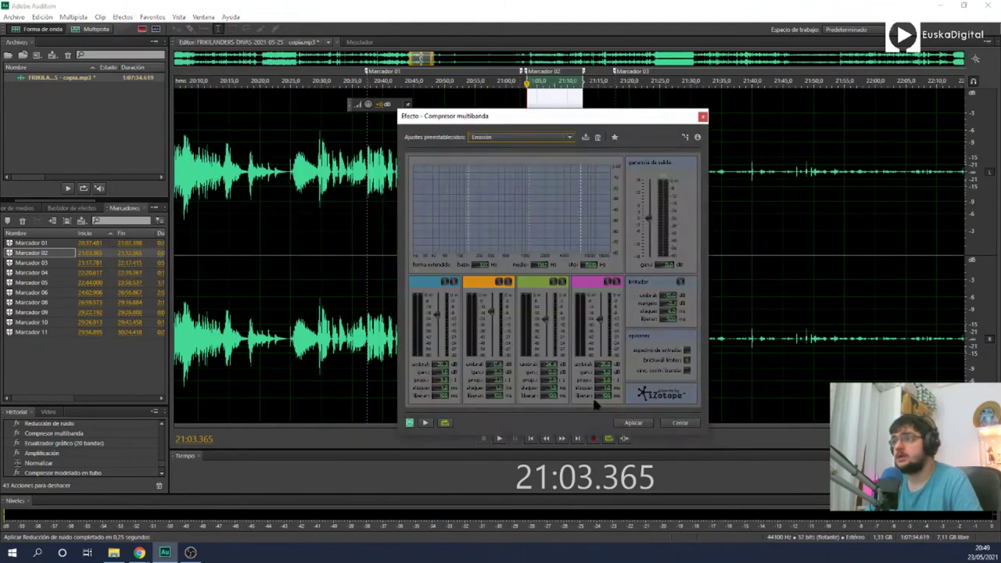
{"action": "left_click", "coordinate": [632, 423]}
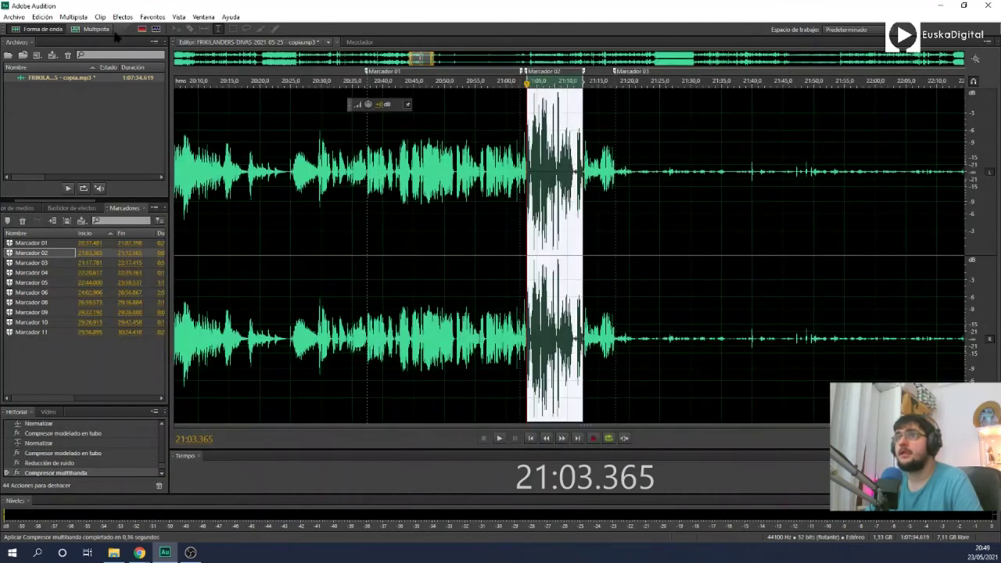
Step: Apply the 20-band graphic equalizer with its custom curve to Marcador 02 and lower the range's gain to match the surrounding audio
{"action": "left_click", "coordinate": [125, 18]}
{"action": "mouse_move", "coordinate": [286, 201]}
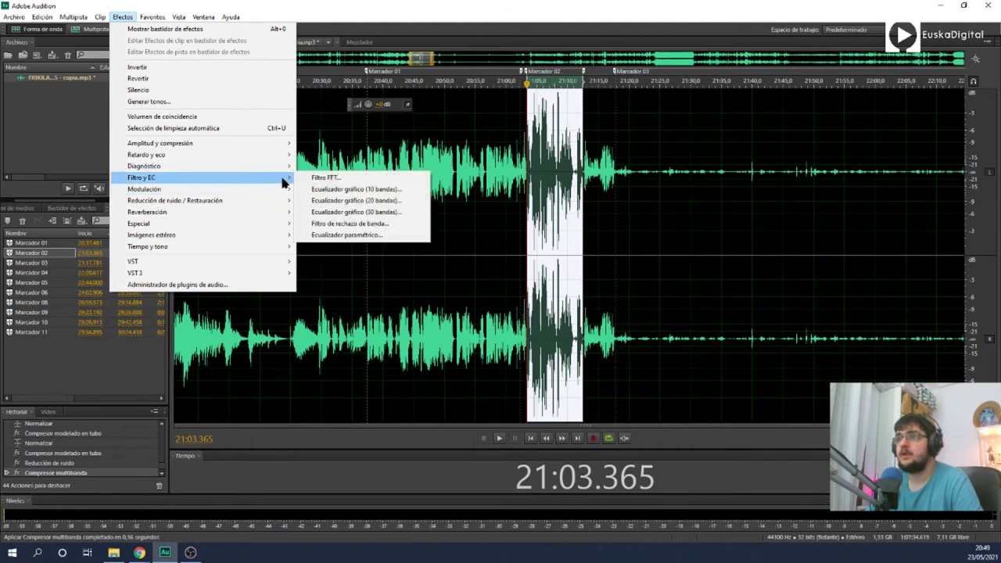
{"action": "left_click", "coordinate": [312, 201]}
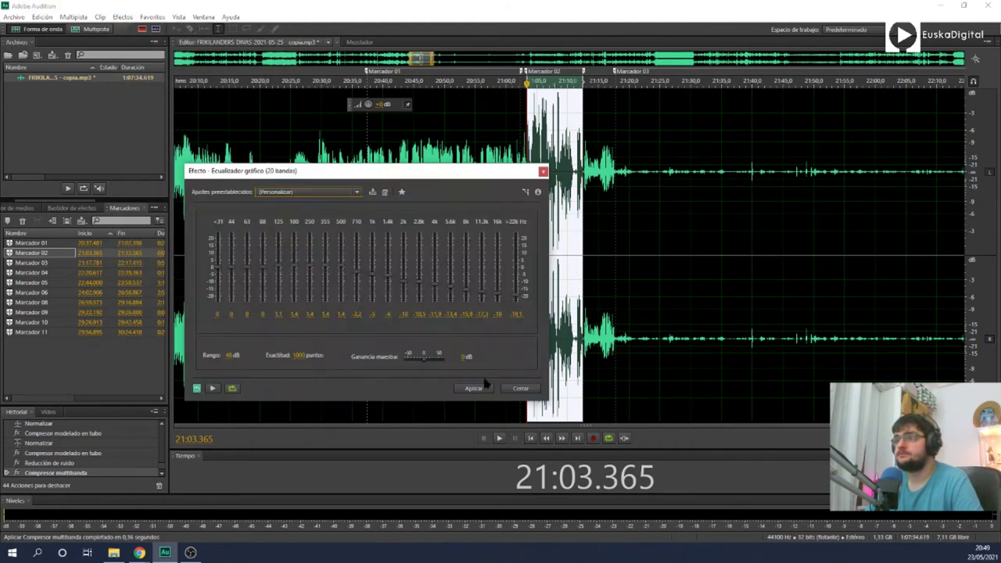
{"action": "left_click", "coordinate": [478, 388]}
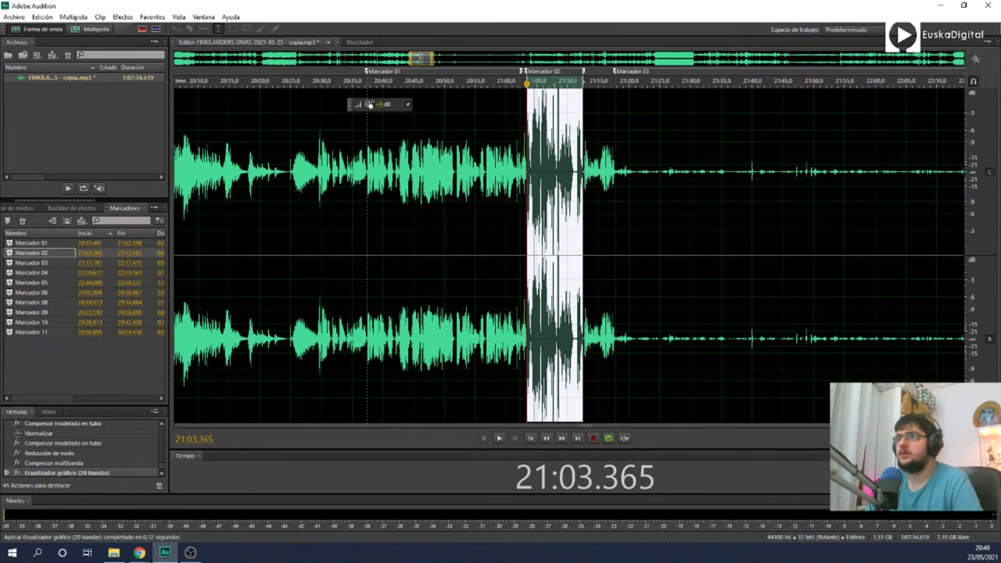
{"action": "left_click_drag", "start_coordinate": [368, 104], "coordinate": [358, 105]}
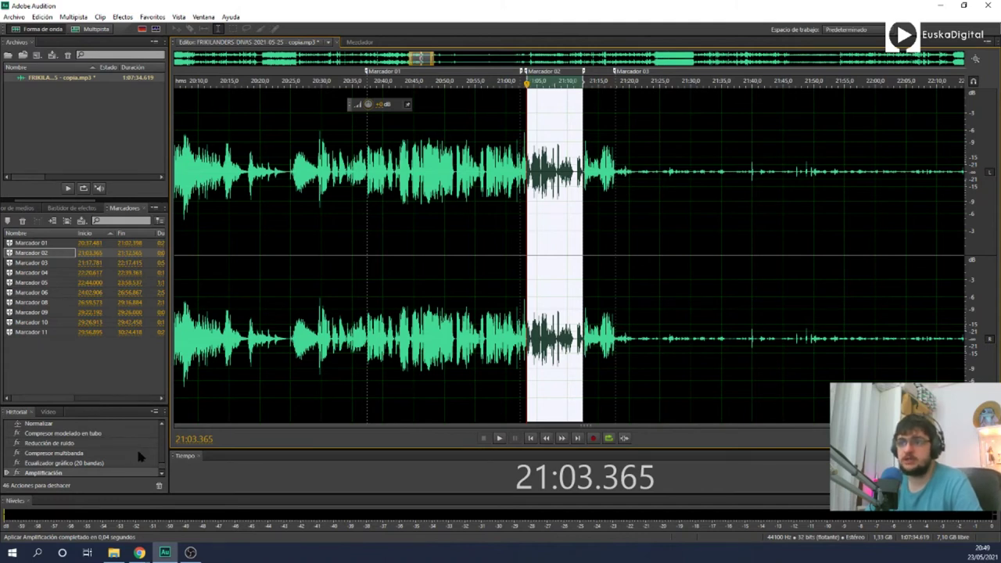
Step: Play Marcador 02 while switching between the noise reduction and amplification history states to compare the sound before and after the last three effects
{"action": "left_click", "coordinate": [82, 443]}
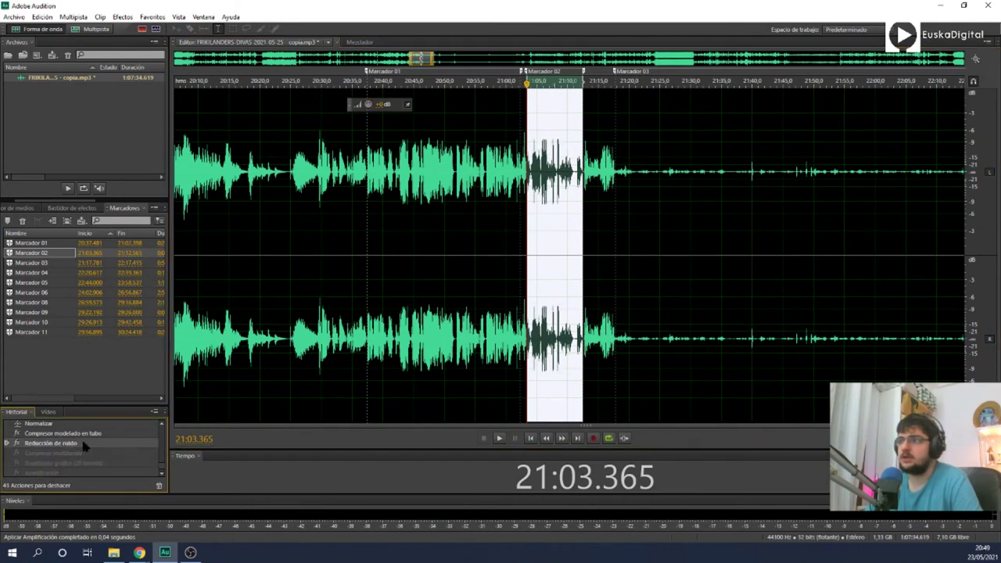
{"action": "left_click", "coordinate": [506, 341]}
{"action": "key", "text": "space"}
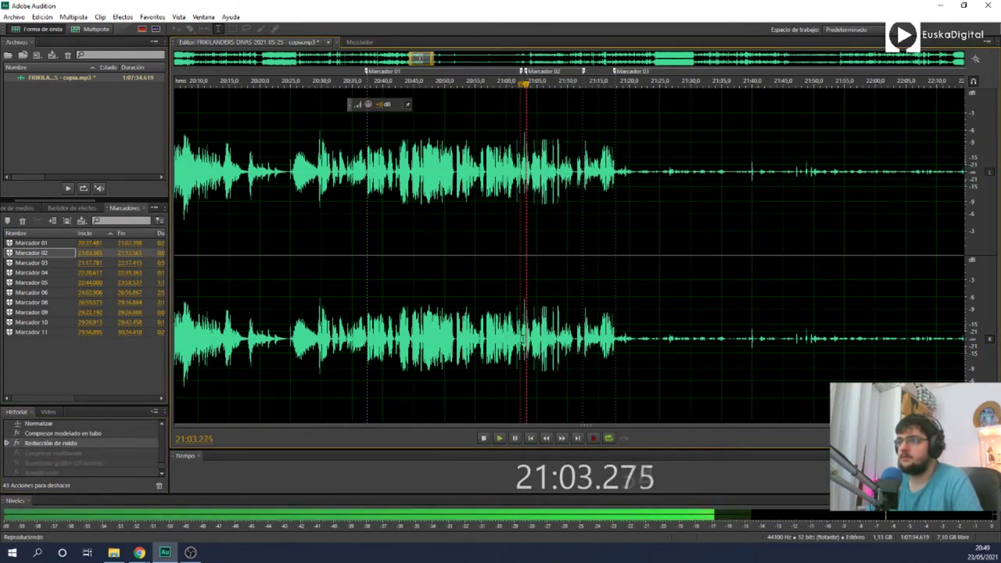
{"action": "left_click", "coordinate": [70, 472]}
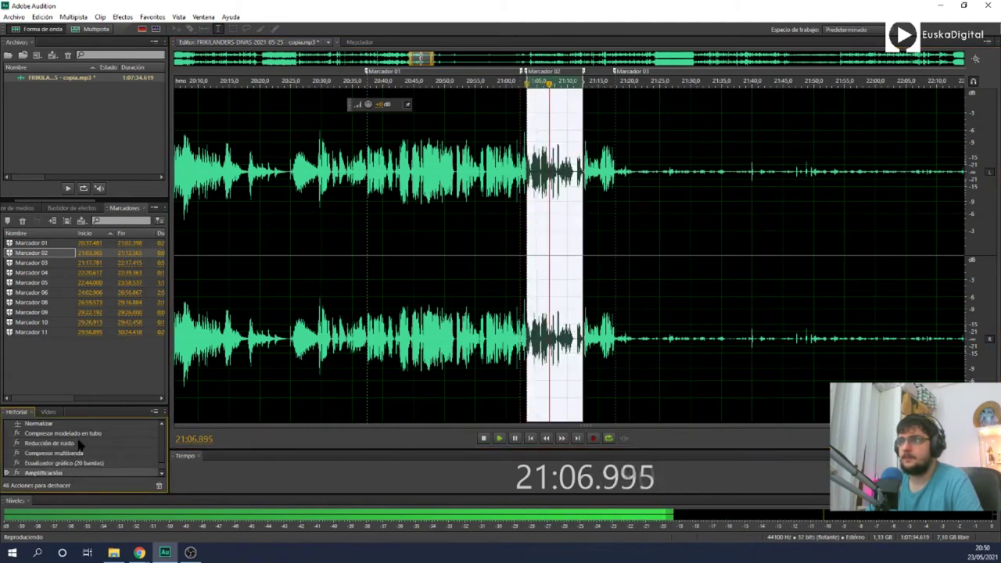
{"action": "left_click", "coordinate": [78, 444]}
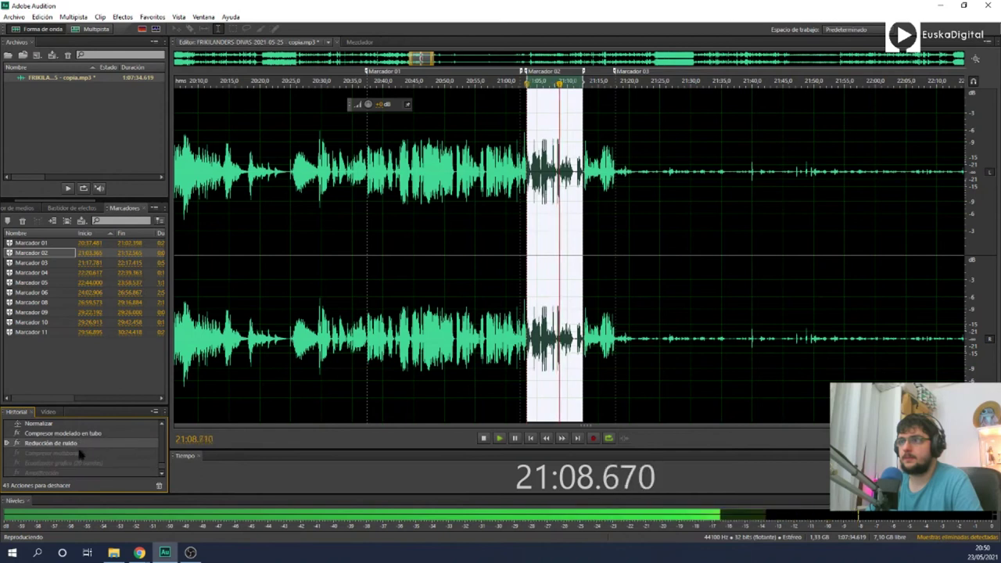
{"action": "left_click", "coordinate": [537, 394]}
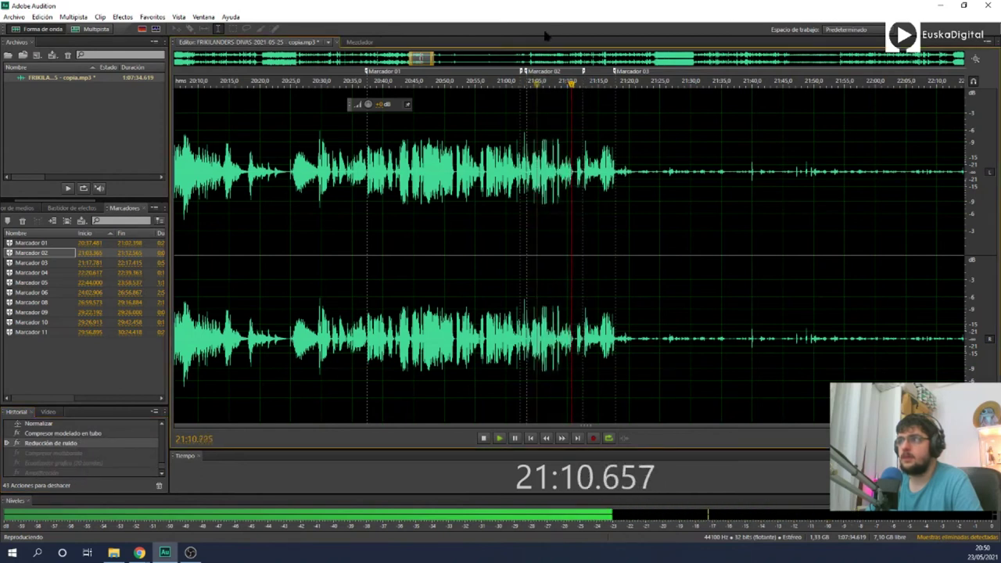
{"action": "key", "text": "space"}
{"action": "key", "text": "space"}
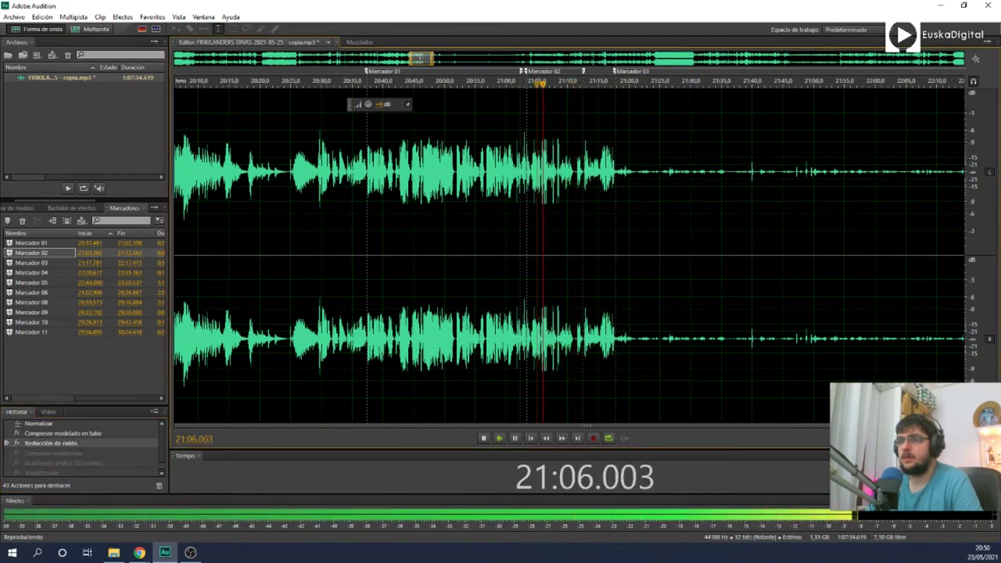
{"action": "left_click", "coordinate": [69, 253]}
{"action": "left_click", "coordinate": [66, 263]}
{"action": "double_click", "coordinate": [62, 254]}
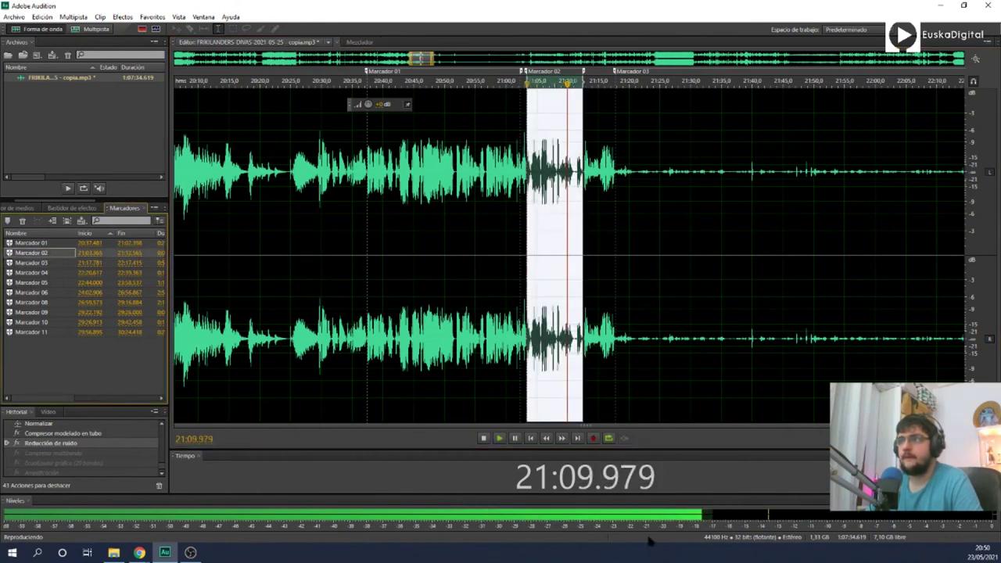
{"action": "left_click", "coordinate": [50, 472]}
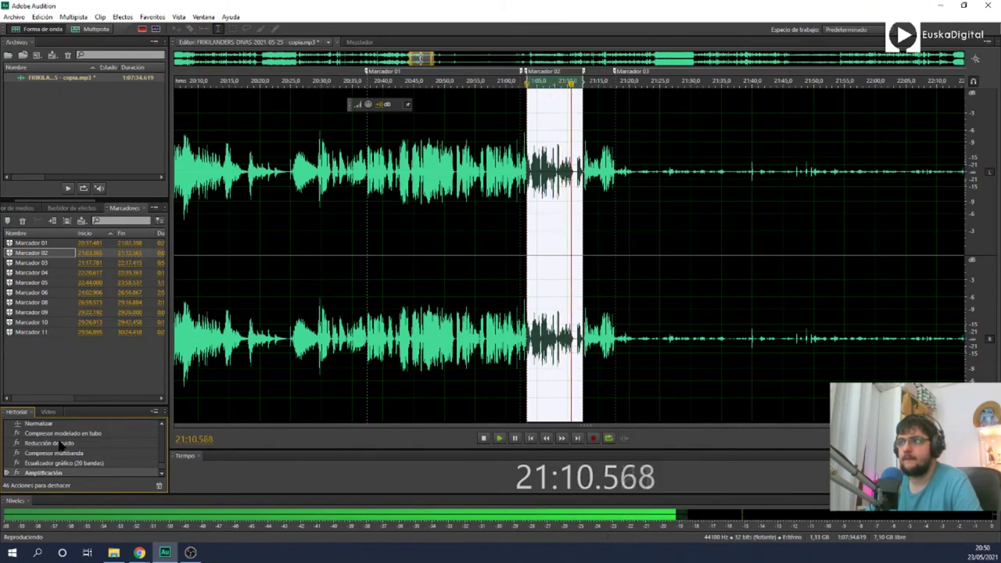
Step: Compare Marcador 02 once more between the noise reduction and amplification history states, ending on the amplified version, and stop playback
{"action": "left_click", "coordinate": [60, 444]}
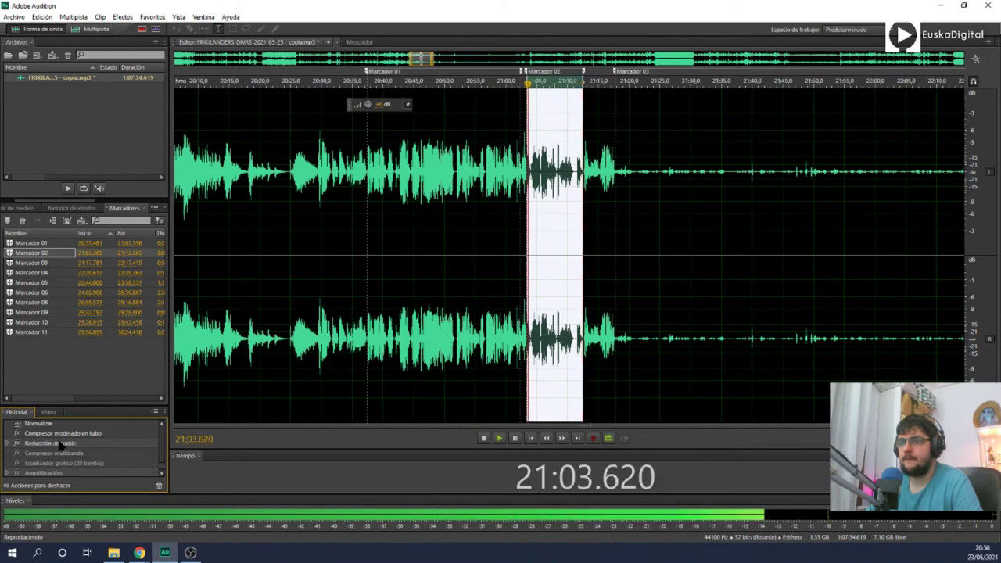
{"action": "left_click", "coordinate": [88, 472]}
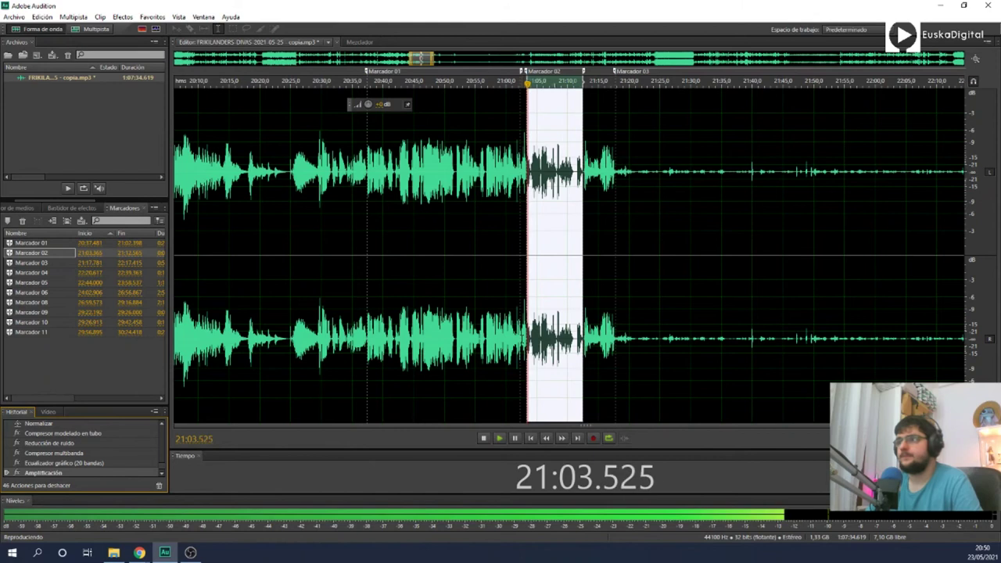
{"action": "key", "text": "space"}
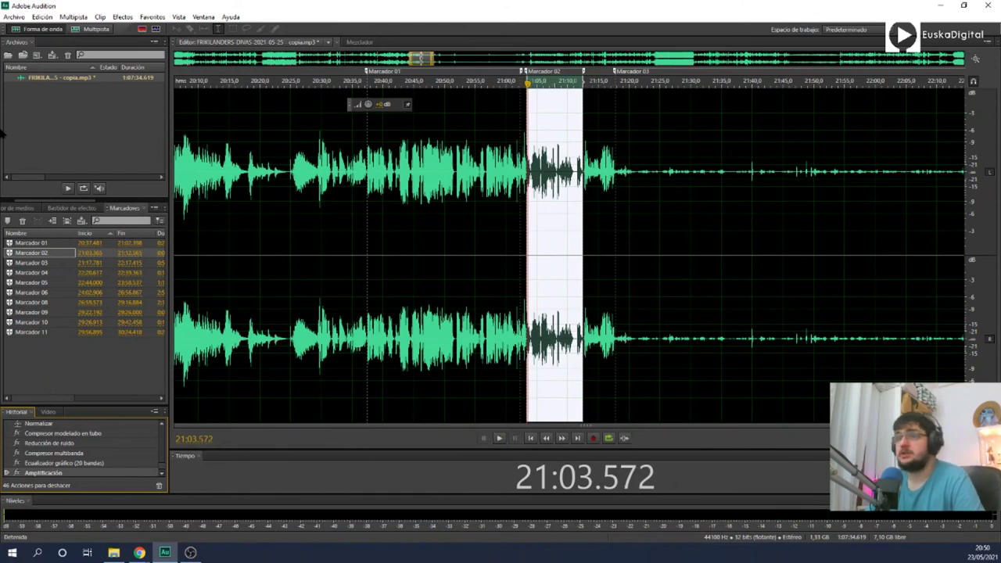
Step: Select the Marcador 03 range, normalize it to -0.1 dB and apply the tube-modeled compressor with its custom settings
{"action": "left_click", "coordinate": [62, 264]}
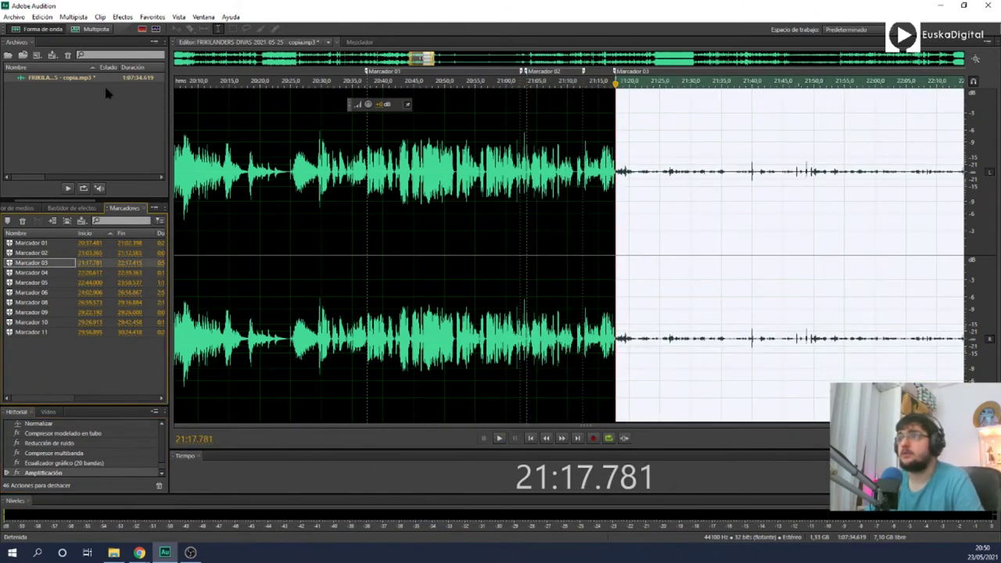
{"action": "left_click", "coordinate": [158, 17]}
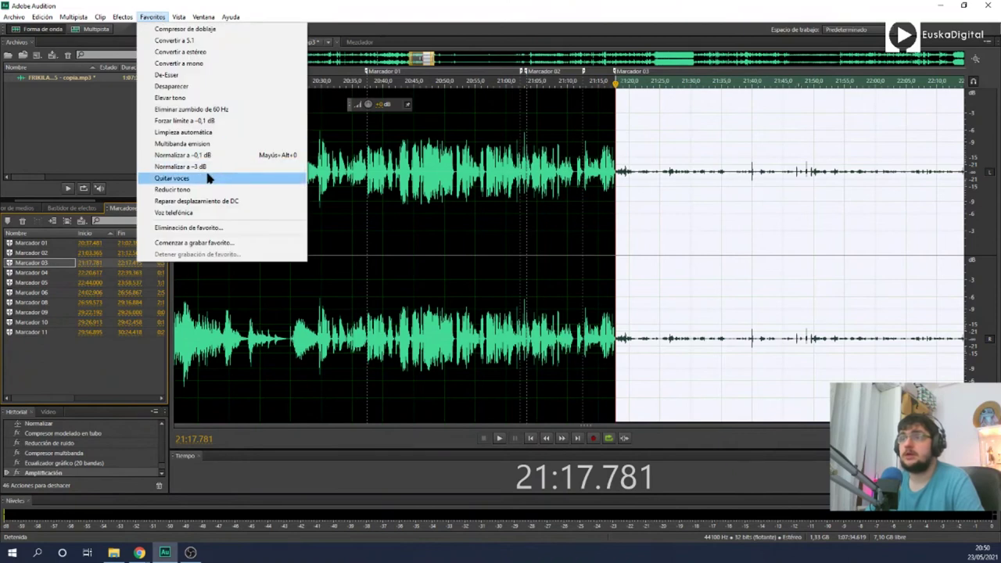
{"action": "left_click", "coordinate": [203, 149]}
{"action": "left_click", "coordinate": [123, 17]}
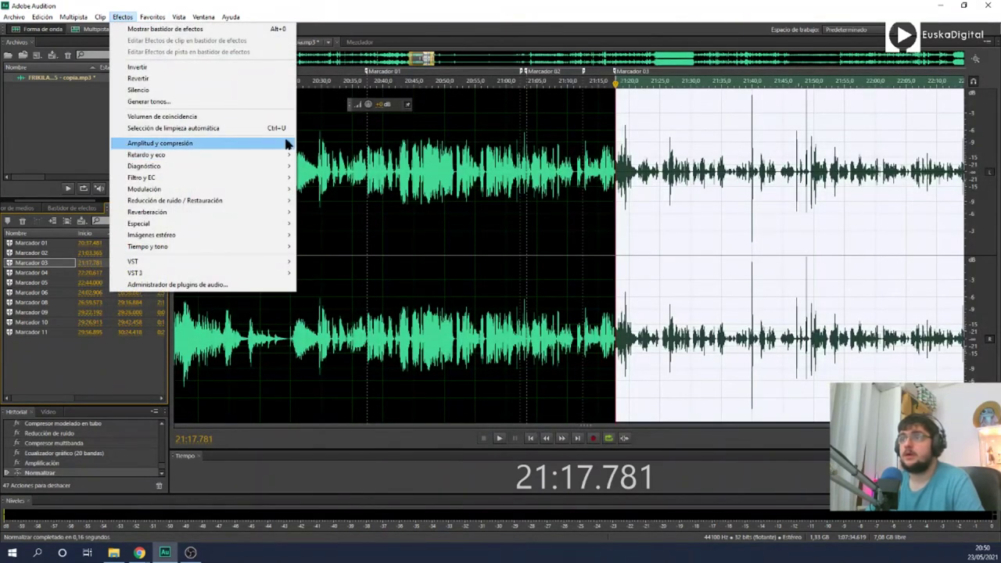
{"action": "mouse_move", "coordinate": [286, 143]}
{"action": "left_click", "coordinate": [389, 246]}
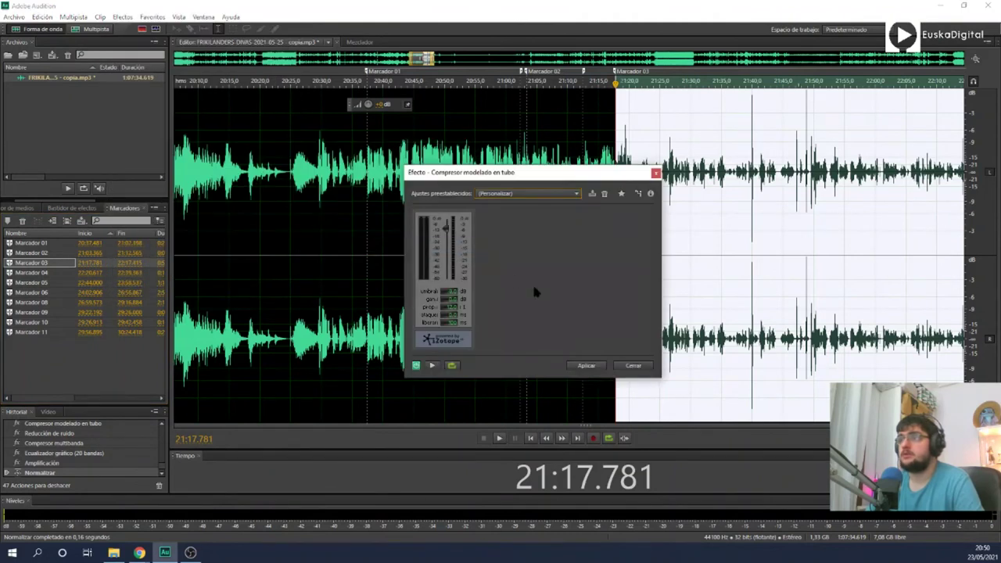
{"action": "left_click", "coordinate": [586, 365]}
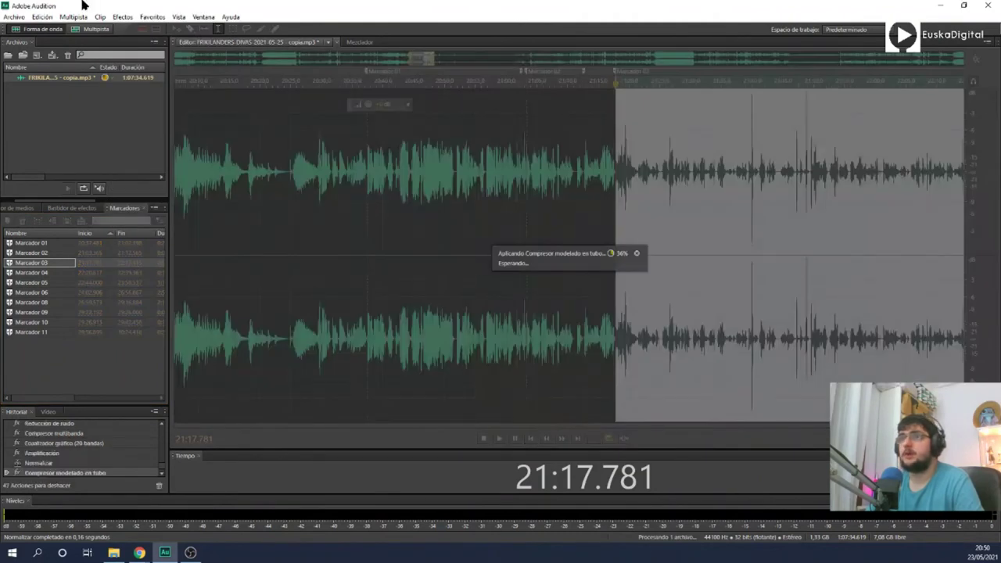
Step: Normalize Marcador 03 to -0.1 dB a second time and run the tube-modeled compressor on it again
{"action": "left_click", "coordinate": [153, 18]}
{"action": "left_click", "coordinate": [211, 155]}
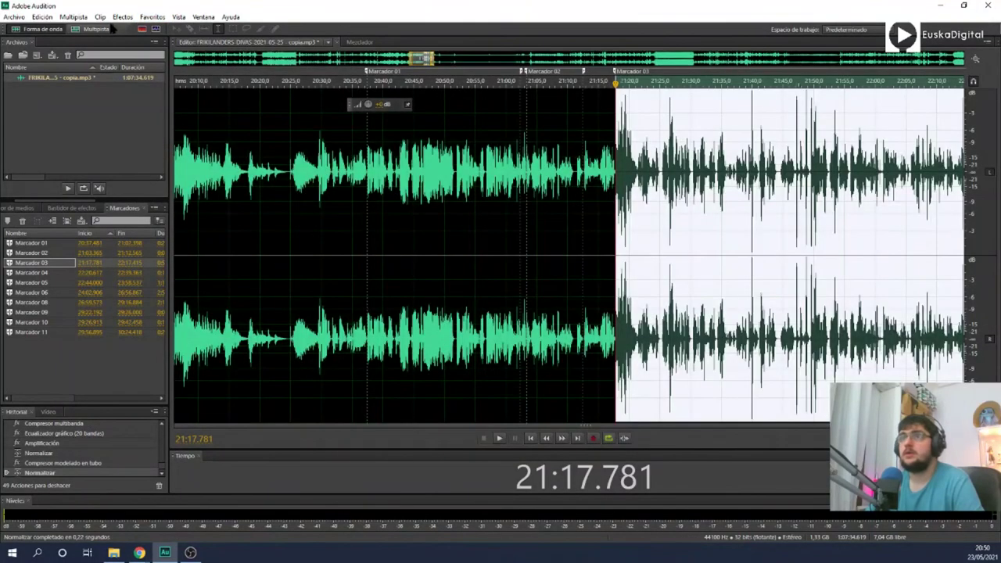
{"action": "left_click", "coordinate": [122, 16]}
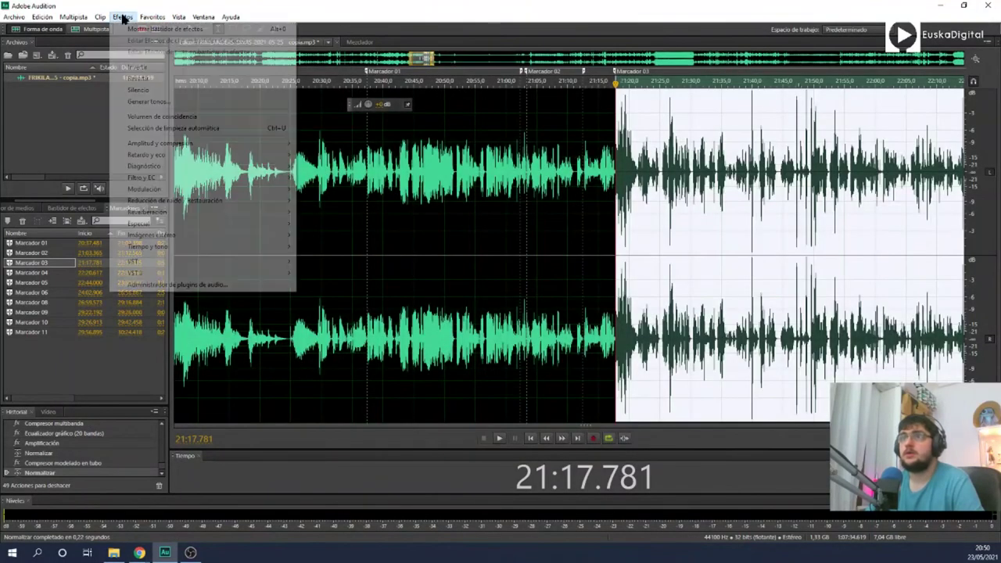
{"action": "mouse_move", "coordinate": [206, 143]}
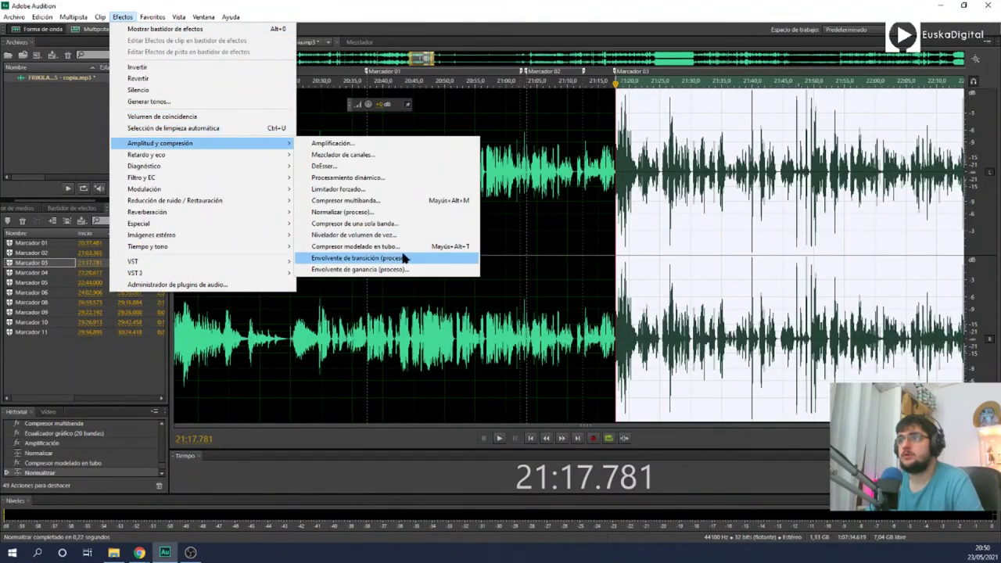
{"action": "left_click", "coordinate": [402, 248]}
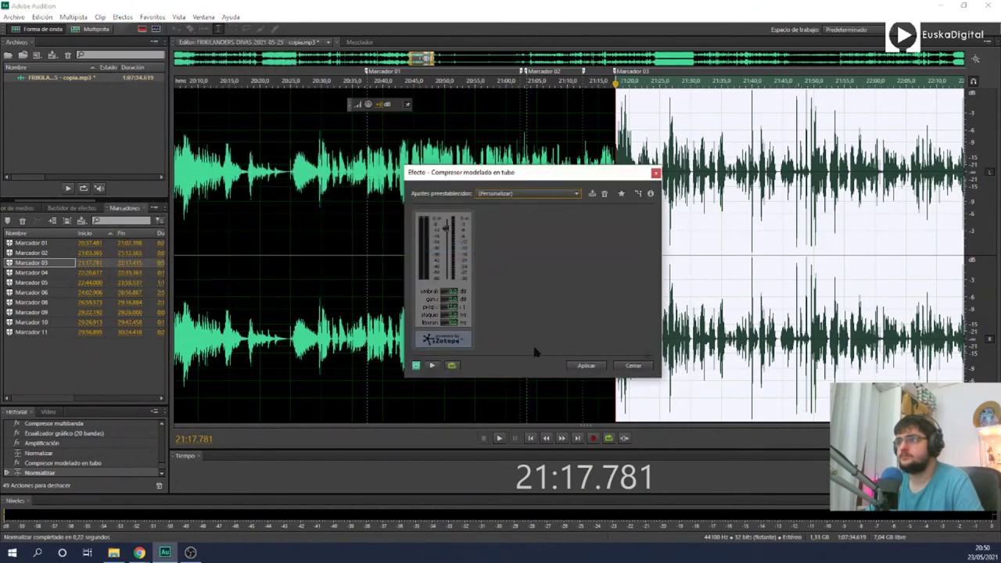
{"action": "left_click", "coordinate": [585, 365]}
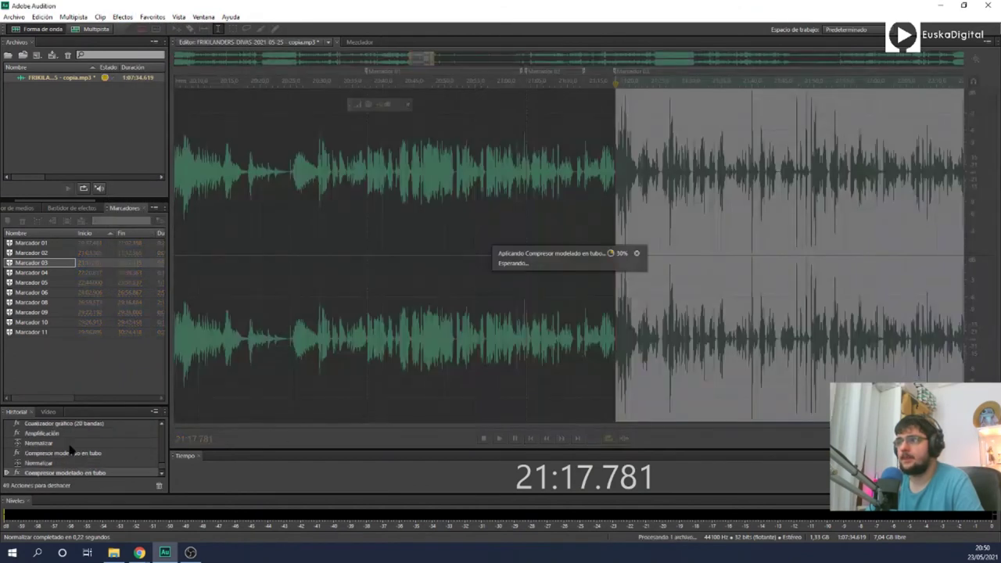
Step: Check the effect order used on Marcador 02 and apply noise reduction at 100% and 10 dB to Marcador 03
{"action": "scroll", "coordinate": [78, 463], "scroll_direction": "up", "scroll_amount": 1}
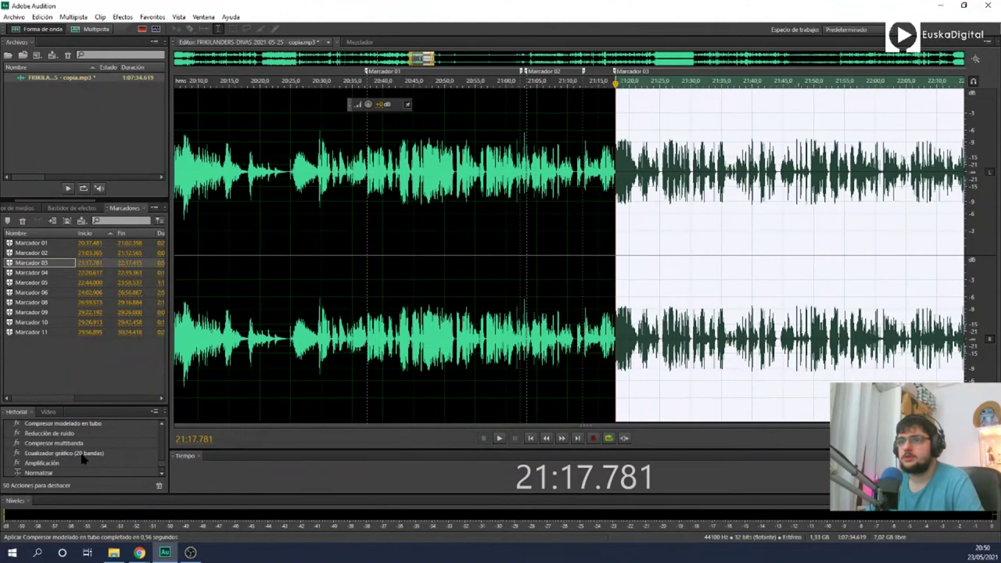
{"action": "scroll", "coordinate": [88, 444], "scroll_direction": "up", "scroll_amount": 1}
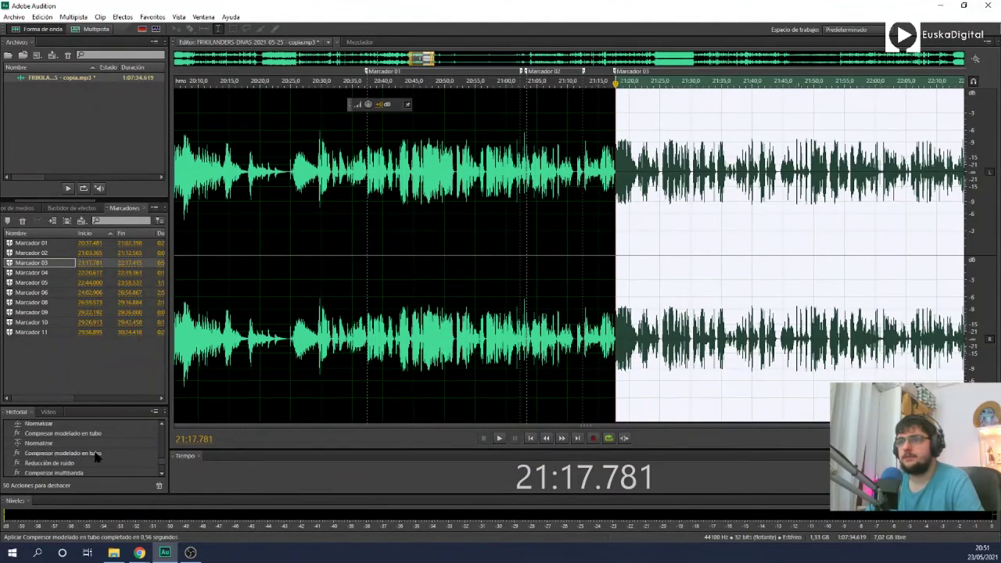
{"action": "scroll", "coordinate": [96, 458], "scroll_direction": "down", "scroll_amount": 2}
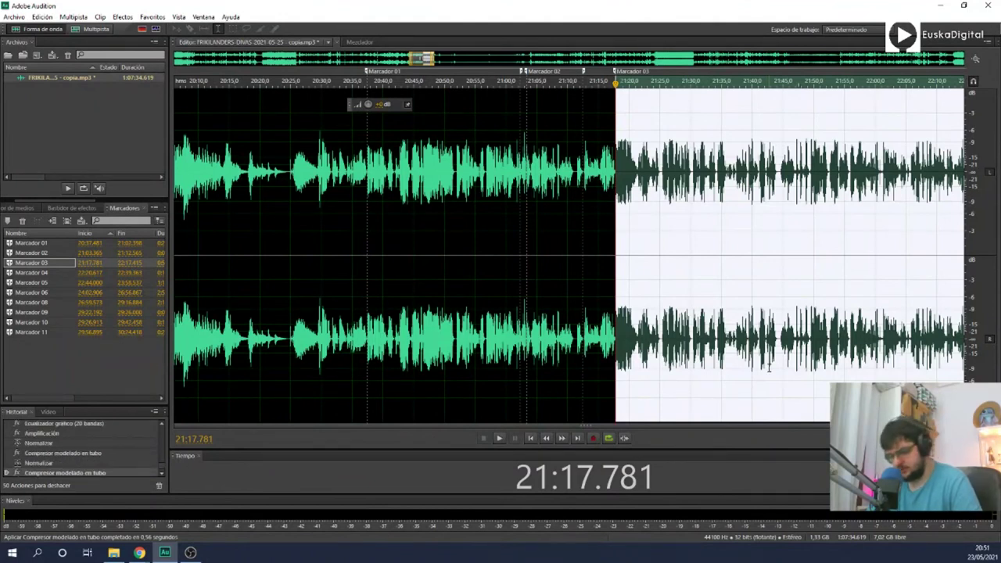
{"action": "key", "text": "ctrl+shift+p"}
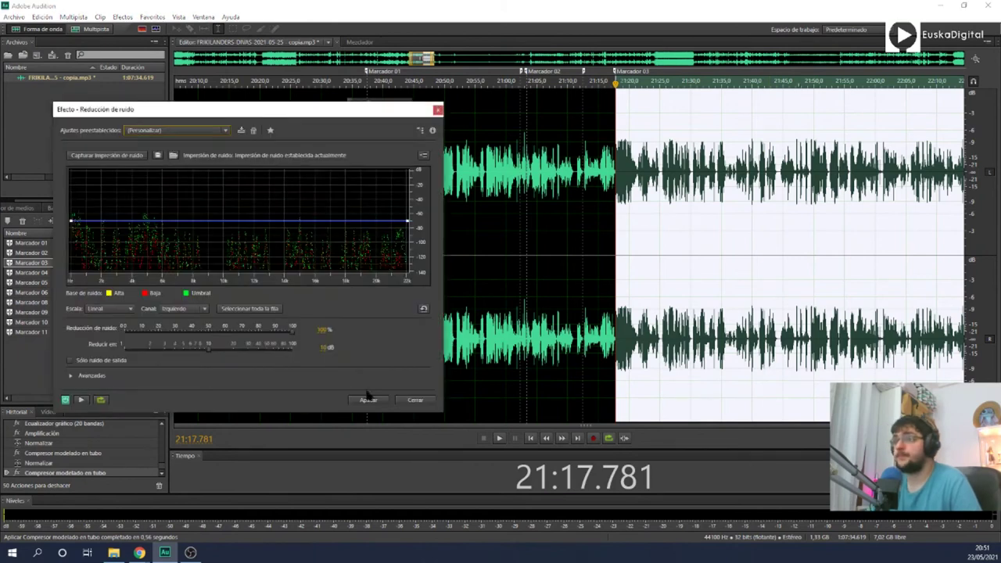
{"action": "left_click", "coordinate": [367, 399]}
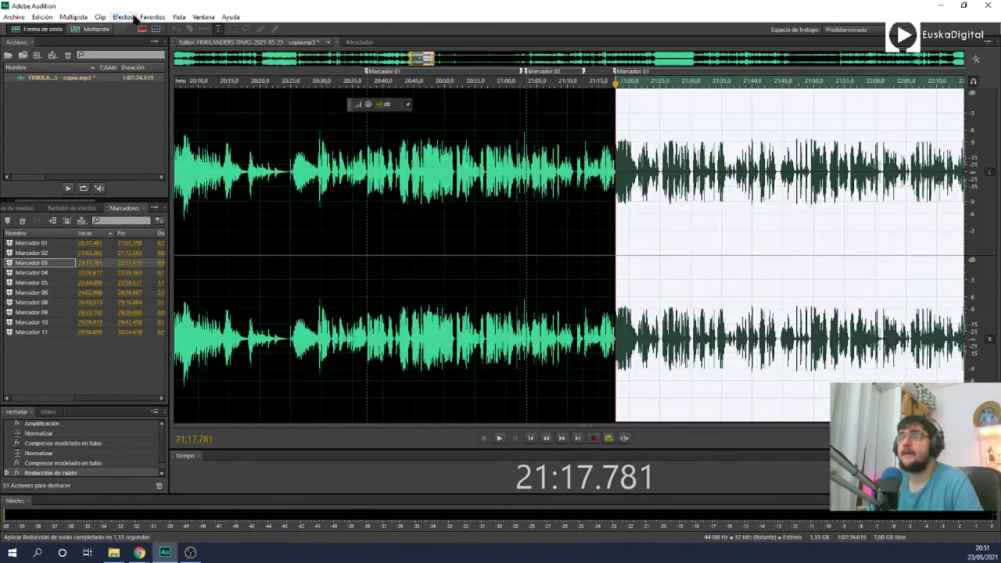
Step: Play the audio across the start of Marcador 03 to listen to the range after noise reduction
{"action": "left_click", "coordinate": [131, 17]}
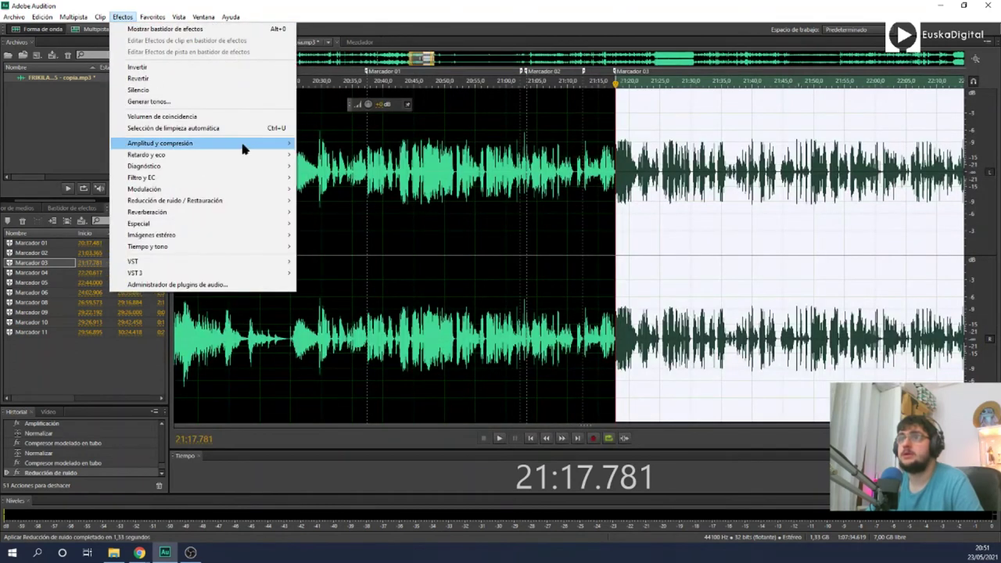
{"action": "mouse_move", "coordinate": [246, 150]}
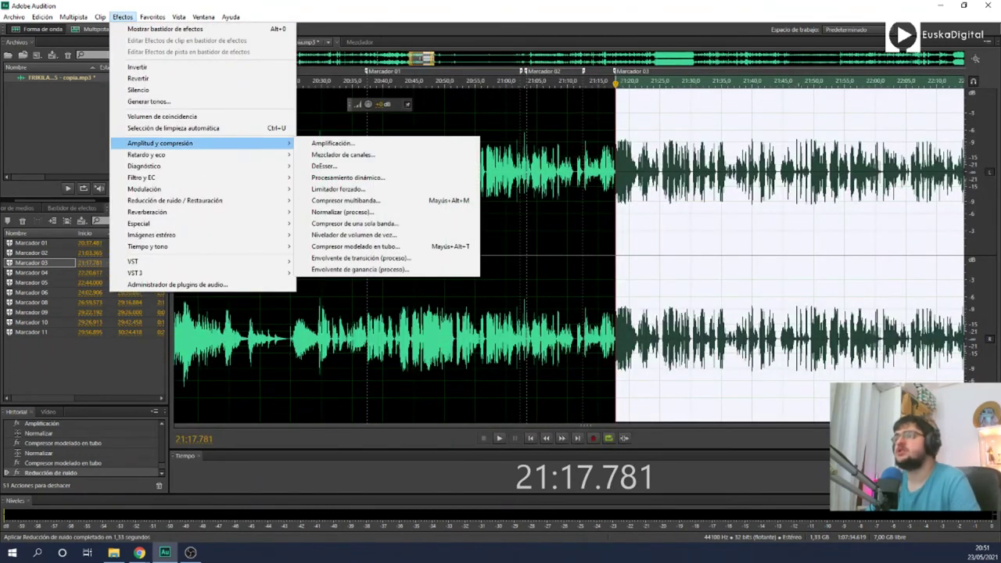
{"action": "left_click", "coordinate": [598, 204]}
{"action": "key", "text": "space"}
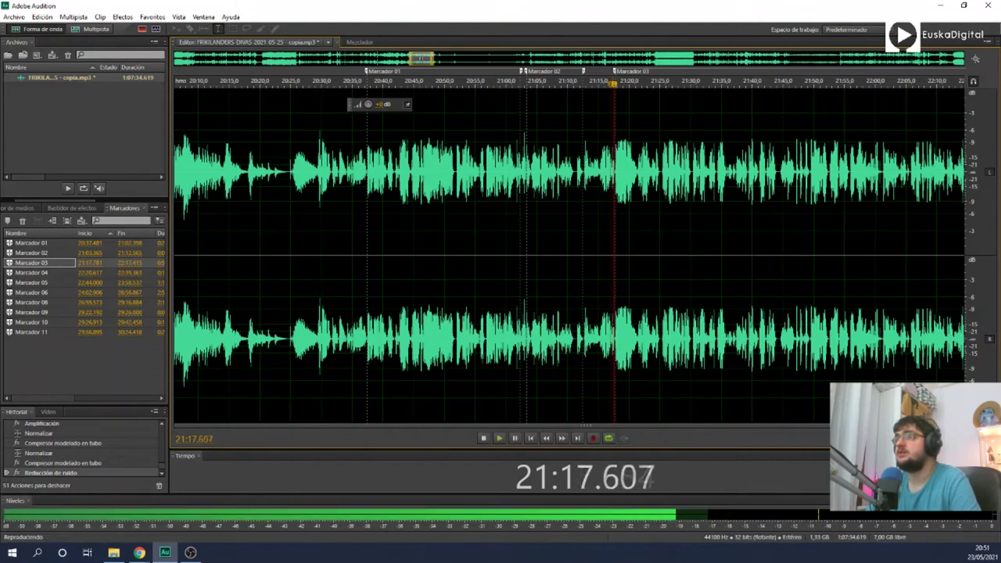
{"action": "key", "text": "space"}
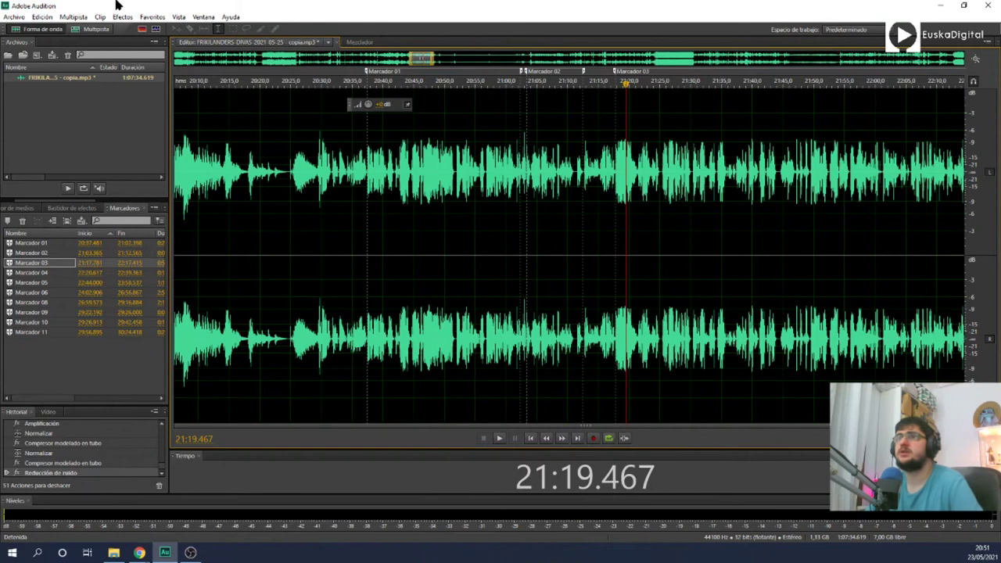
Step: Review the history for the effects that followed noise reduction on Marcador 02
{"action": "left_click", "coordinate": [130, 18]}
{"action": "mouse_move", "coordinate": [242, 201]}
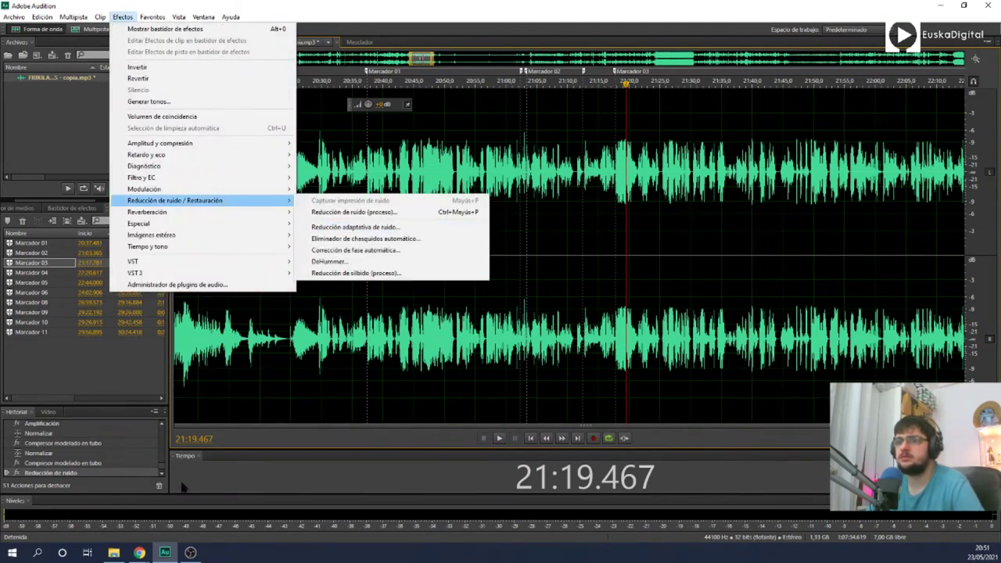
{"action": "left_click", "coordinate": [161, 426]}
{"action": "left_click", "coordinate": [162, 426]}
{"action": "left_click", "coordinate": [161, 426]}
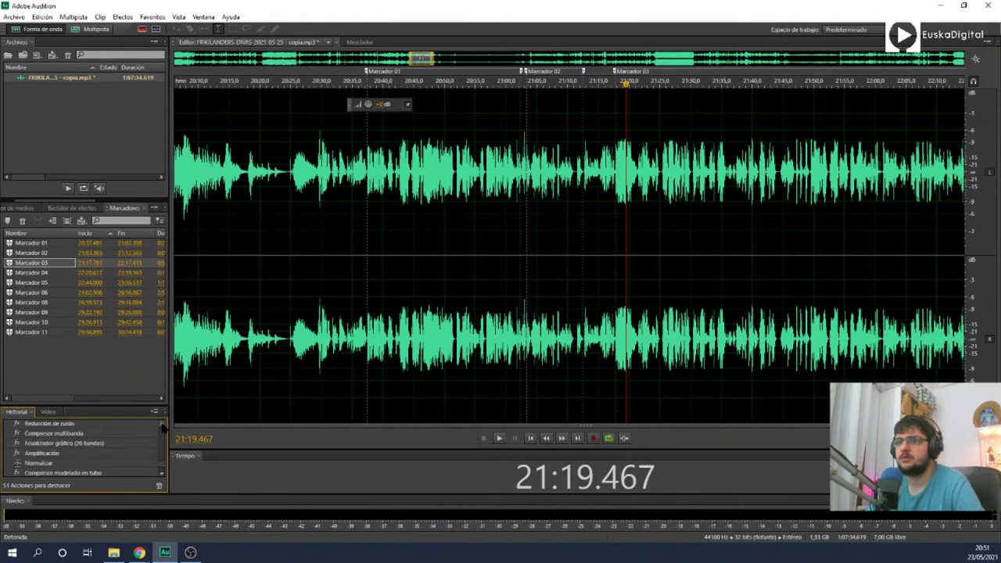
Step: Preview the 20-band graphic equalizer with its custom curve, reselect the Marcador 03 range and apply the equalizer to it
{"action": "left_click", "coordinate": [121, 17]}
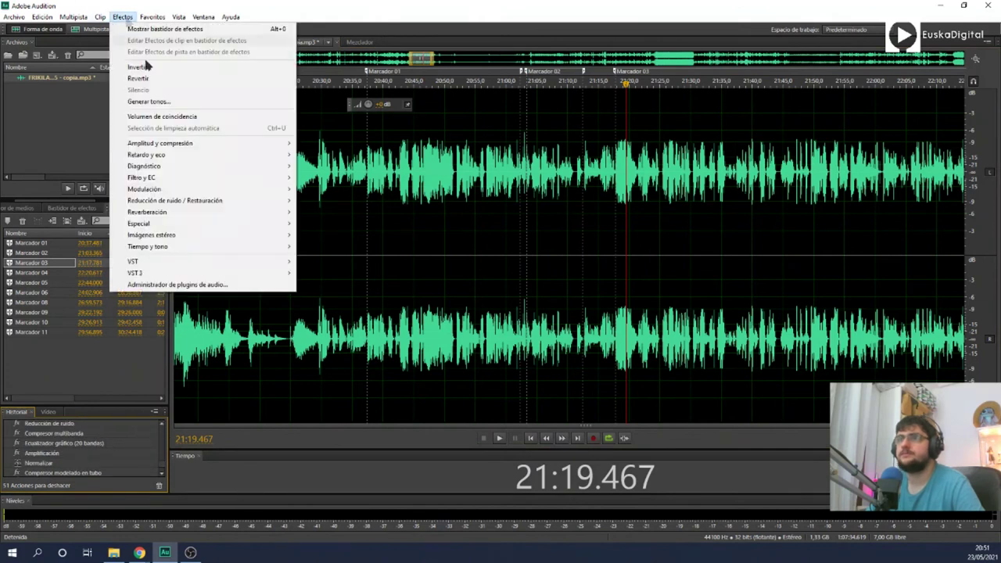
{"action": "mouse_move", "coordinate": [279, 202]}
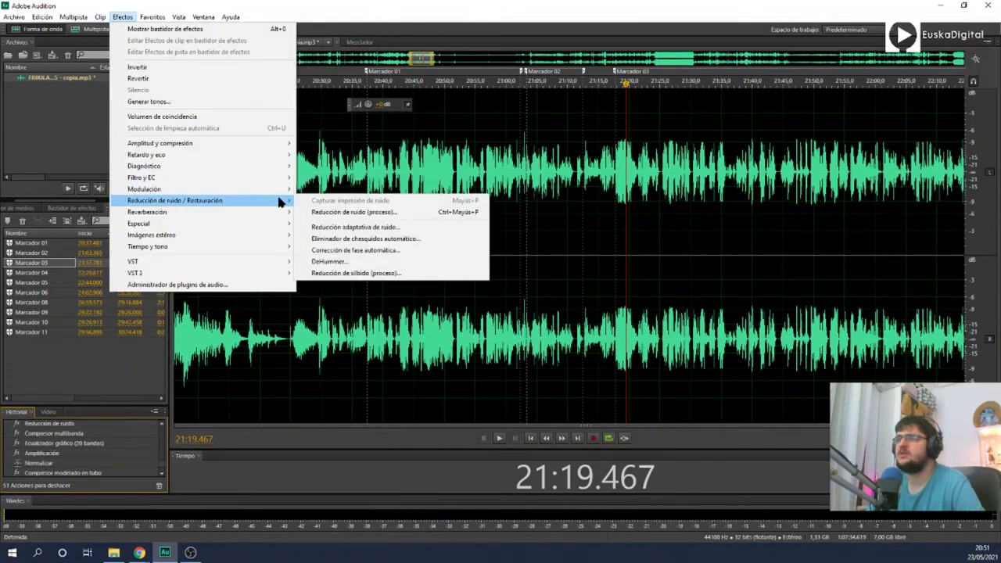
{"action": "mouse_move", "coordinate": [283, 182]}
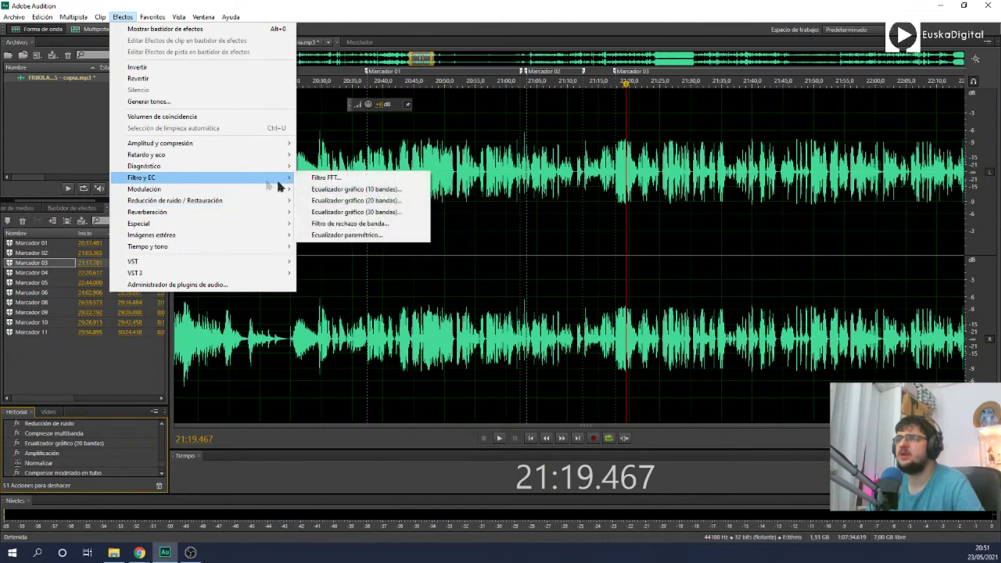
{"action": "left_click", "coordinate": [318, 202]}
{"action": "key", "text": "space"}
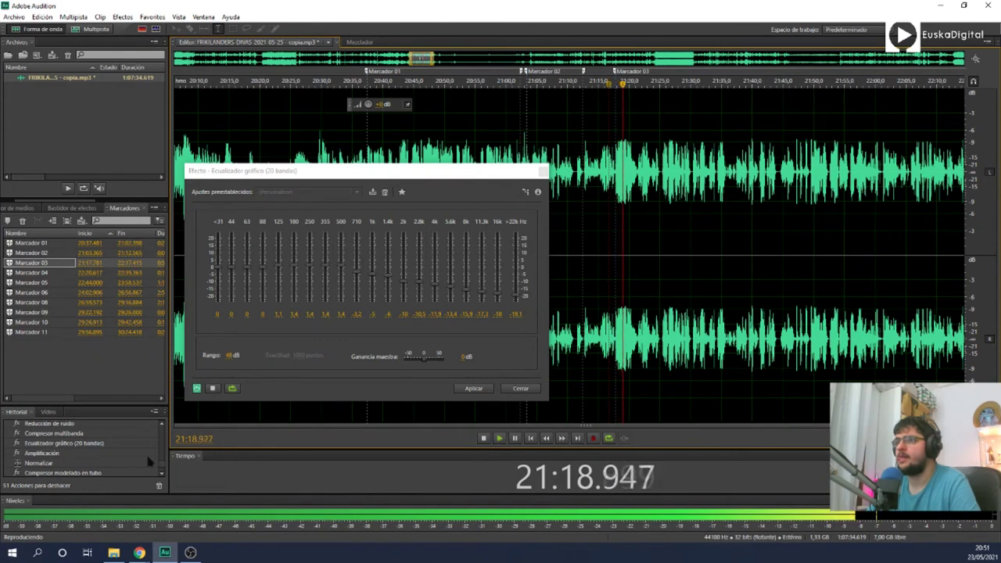
{"action": "left_click", "coordinate": [195, 389]}
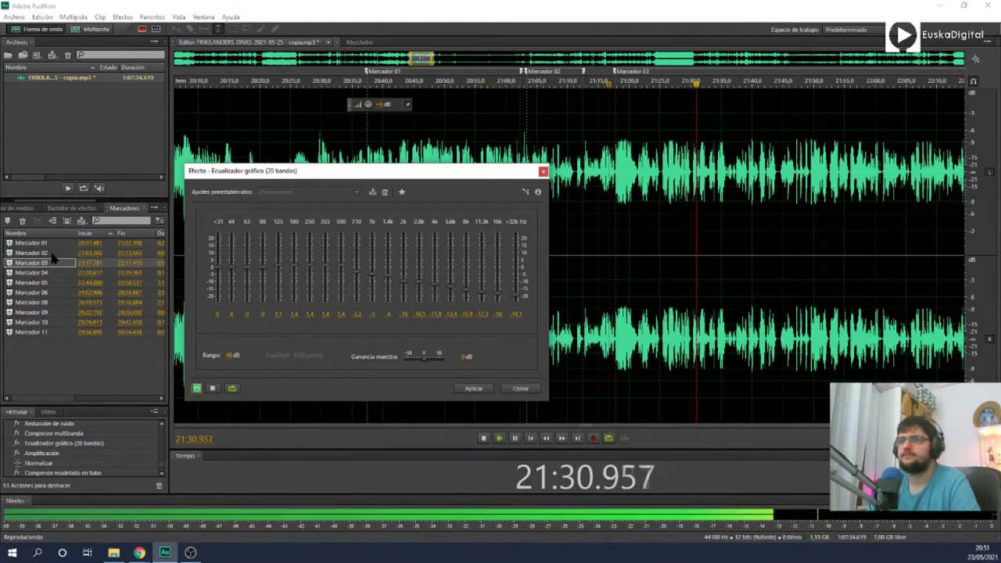
{"action": "left_click", "coordinate": [77, 264]}
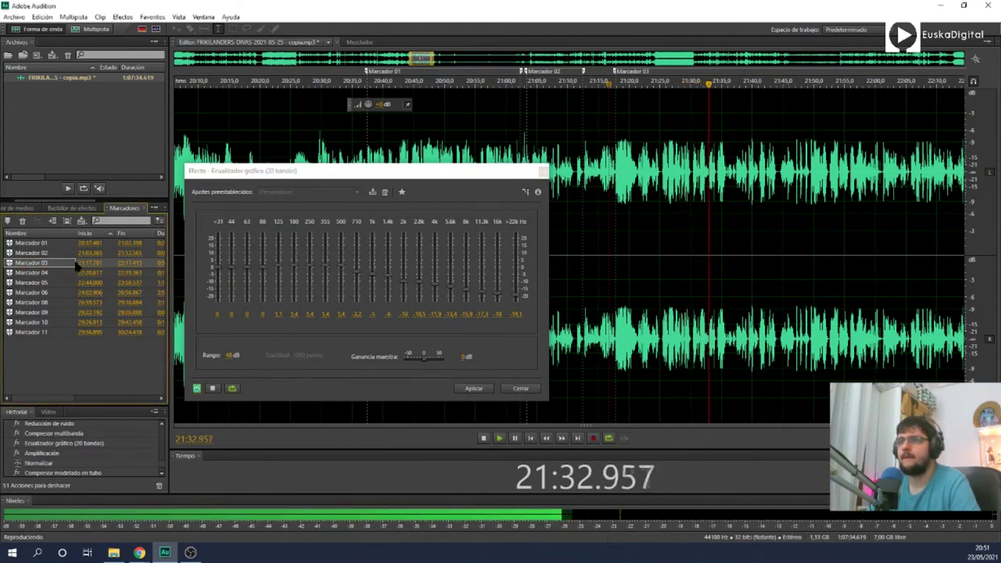
{"action": "double_click", "coordinate": [77, 265]}
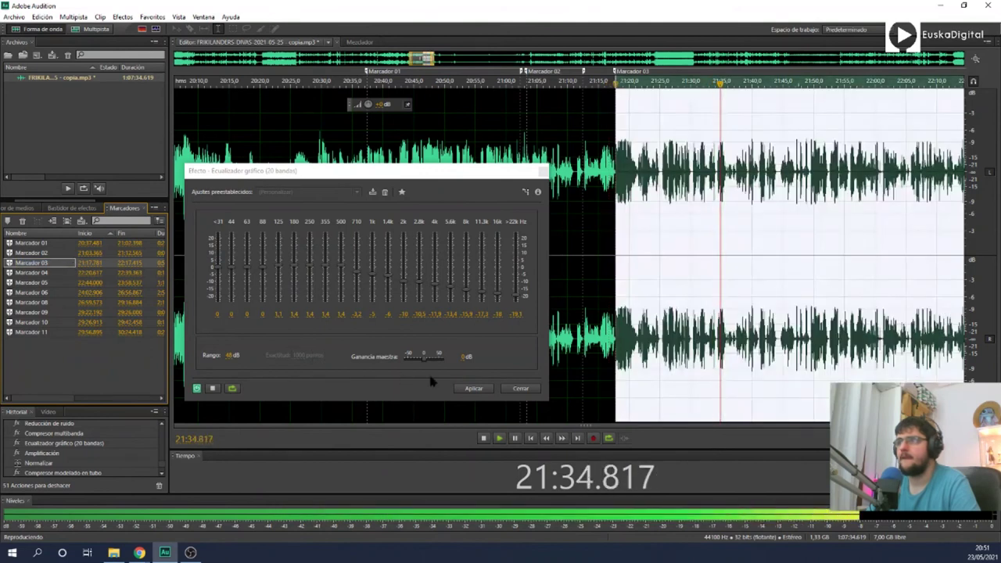
{"action": "left_click", "coordinate": [472, 388]}
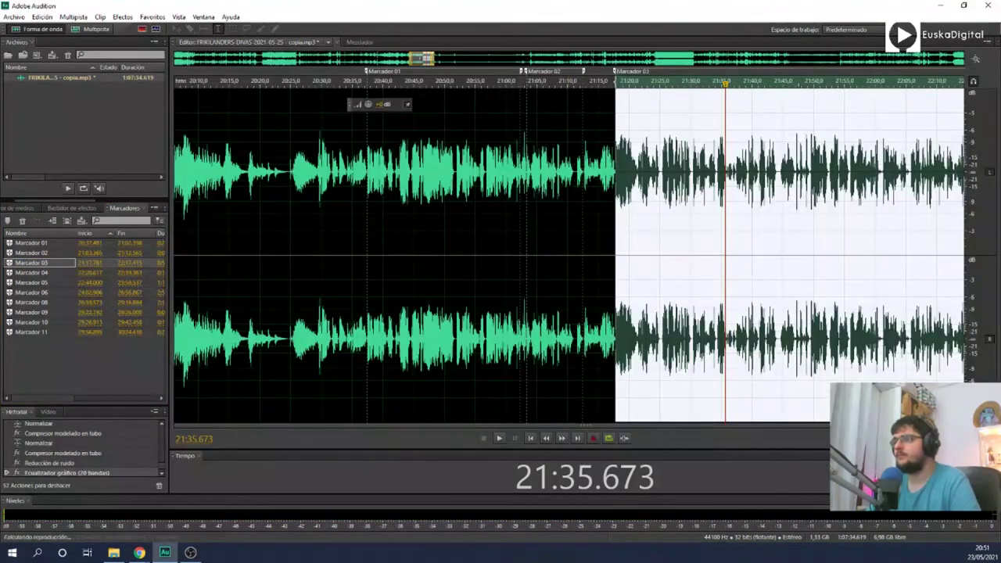
Step: Play the transition from Marcador 02 into the equalized Marcador 03 and recheck the effect order in the history
{"action": "left_click", "coordinate": [616, 235]}
{"action": "key", "text": "space"}
{"action": "left_click", "coordinate": [536, 234]}
{"action": "key", "text": "space"}
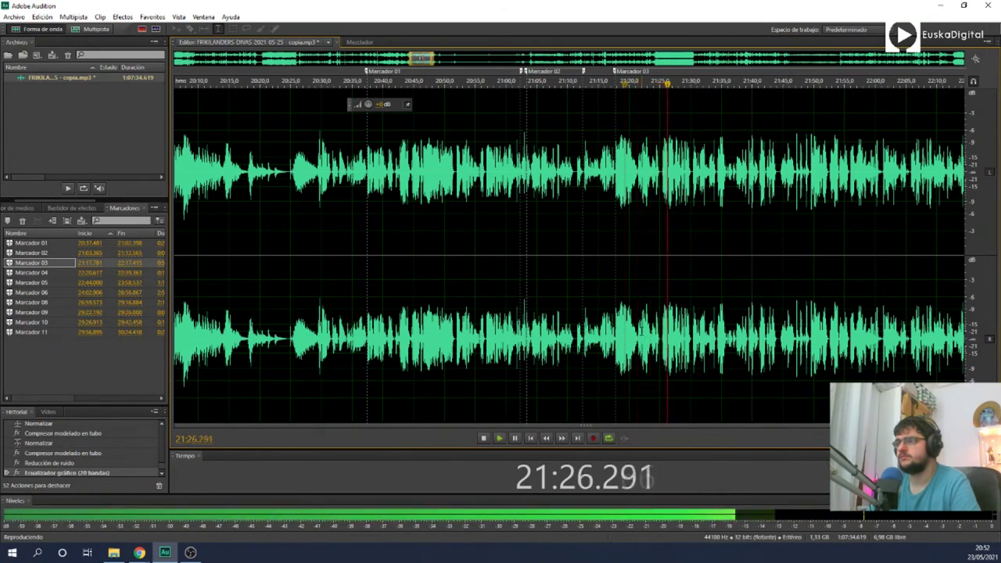
{"action": "key", "text": "space"}
{"action": "scroll", "coordinate": [79, 462], "scroll_direction": "up", "scroll_amount": 1}
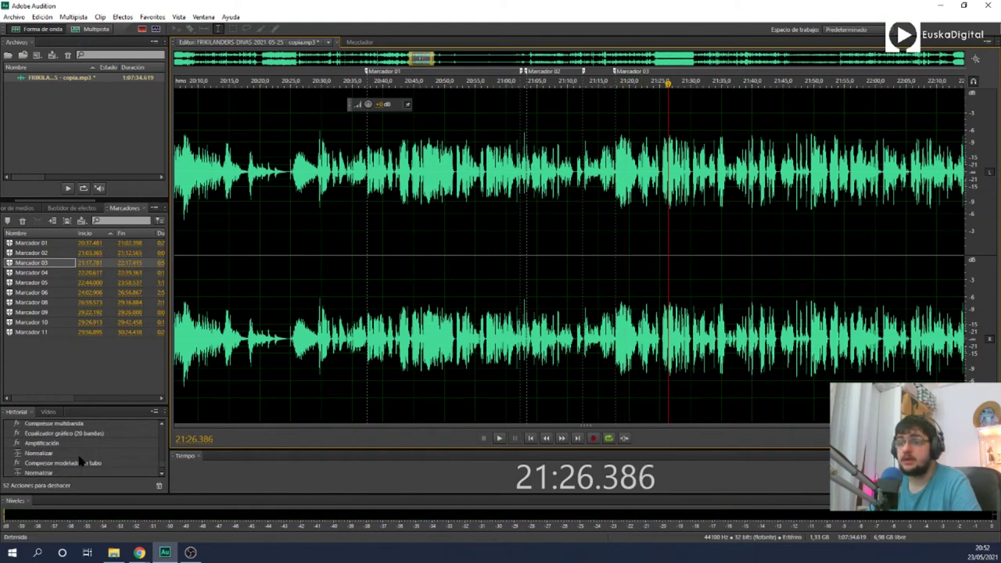
{"action": "scroll", "coordinate": [79, 453], "scroll_direction": "up", "scroll_amount": 1}
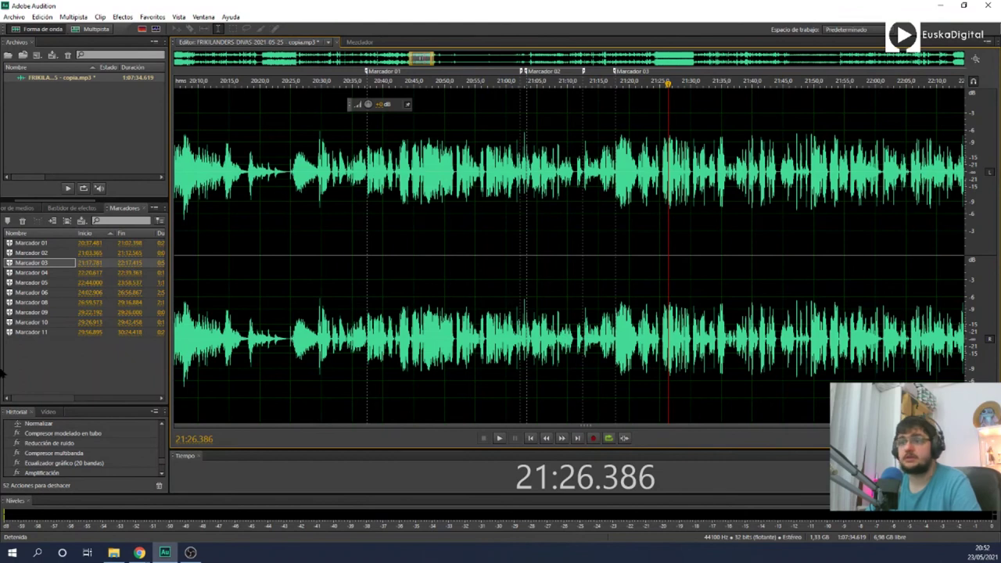
Step: Normalize the Marcador 04 range to -0.1 dB and apply the tube-modeled compressor with its custom settings
{"action": "scroll", "coordinate": [90, 466], "scroll_direction": "up", "scroll_amount": 1}
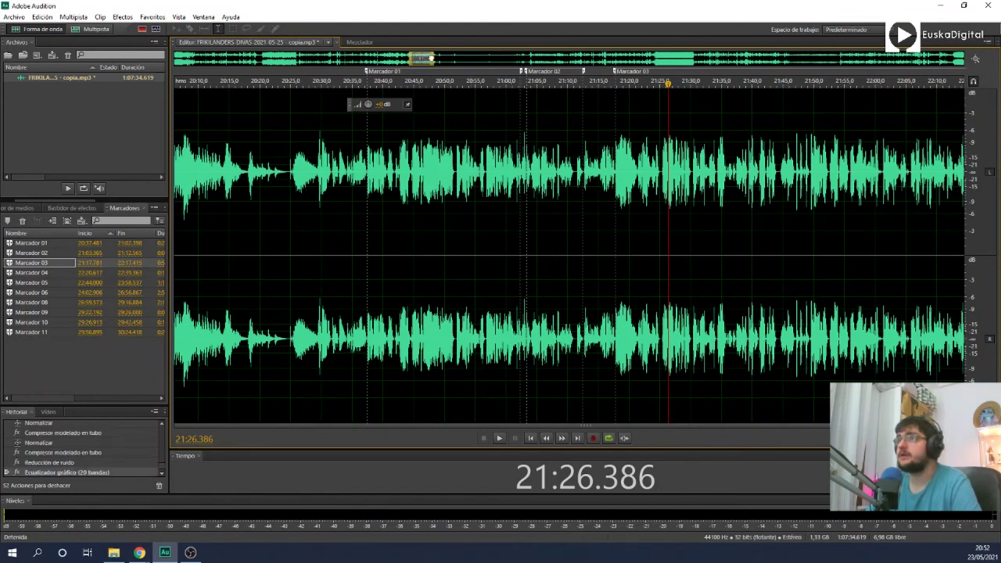
{"action": "left_click_drag", "start_coordinate": [430, 59], "coordinate": [438, 58]}
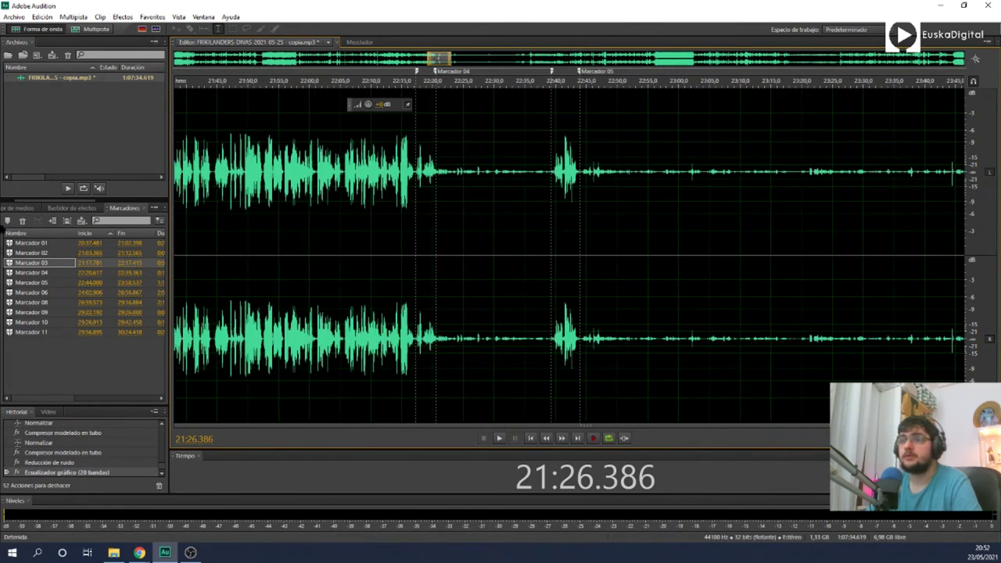
{"action": "left_click", "coordinate": [63, 272]}
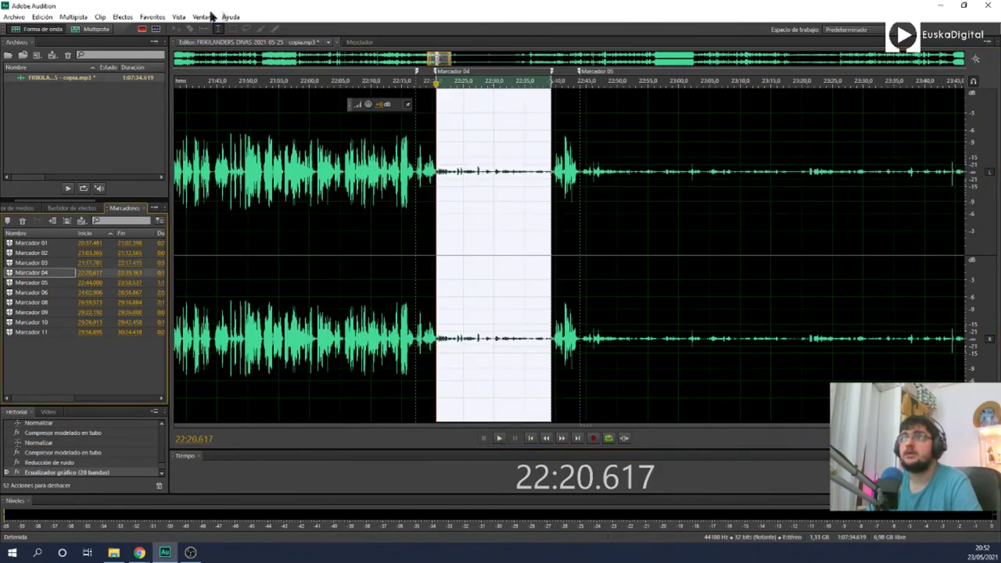
{"action": "left_click", "coordinate": [165, 18]}
{"action": "left_click", "coordinate": [152, 156]}
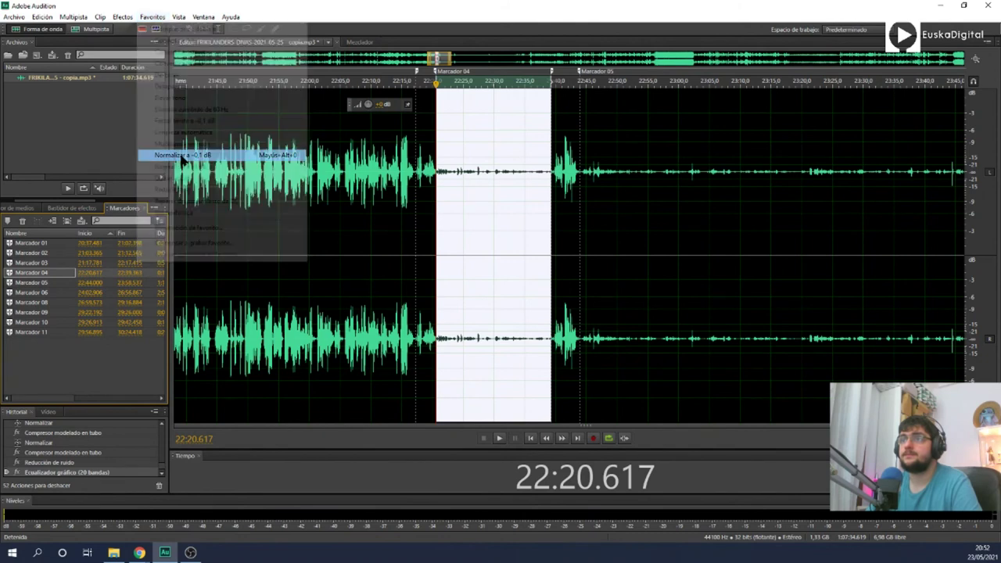
{"action": "left_click", "coordinate": [122, 16]}
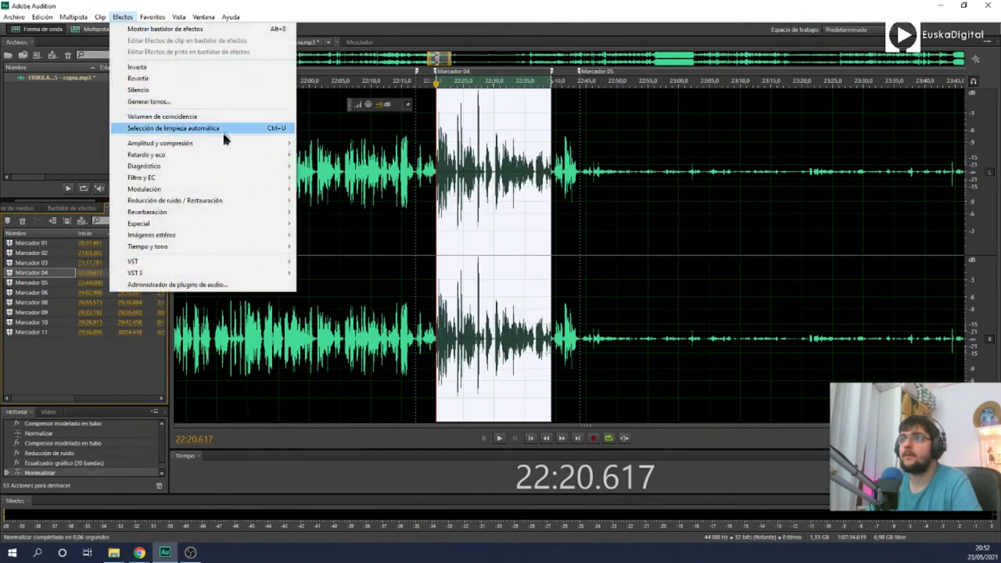
{"action": "mouse_move", "coordinate": [224, 146]}
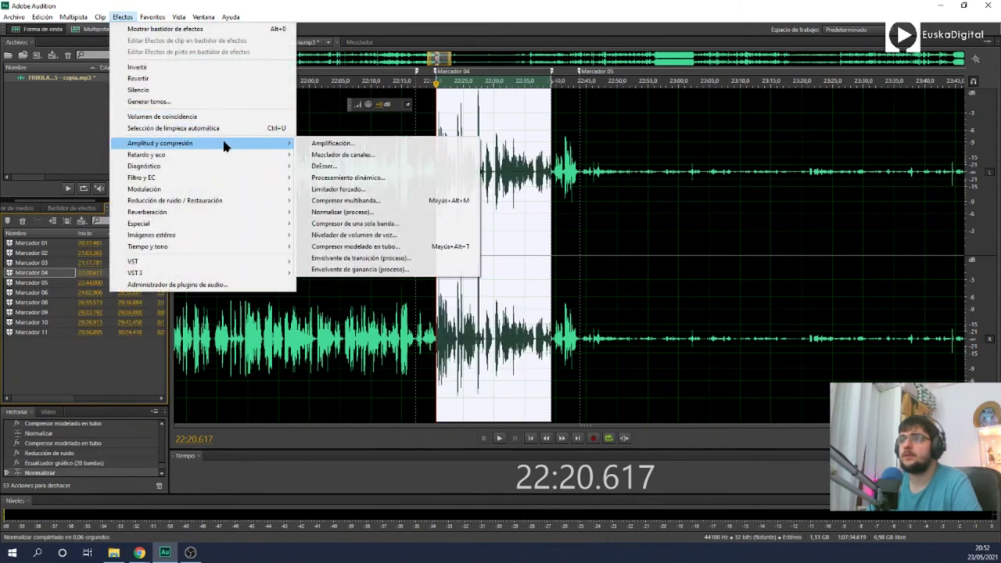
{"action": "left_click", "coordinate": [405, 246]}
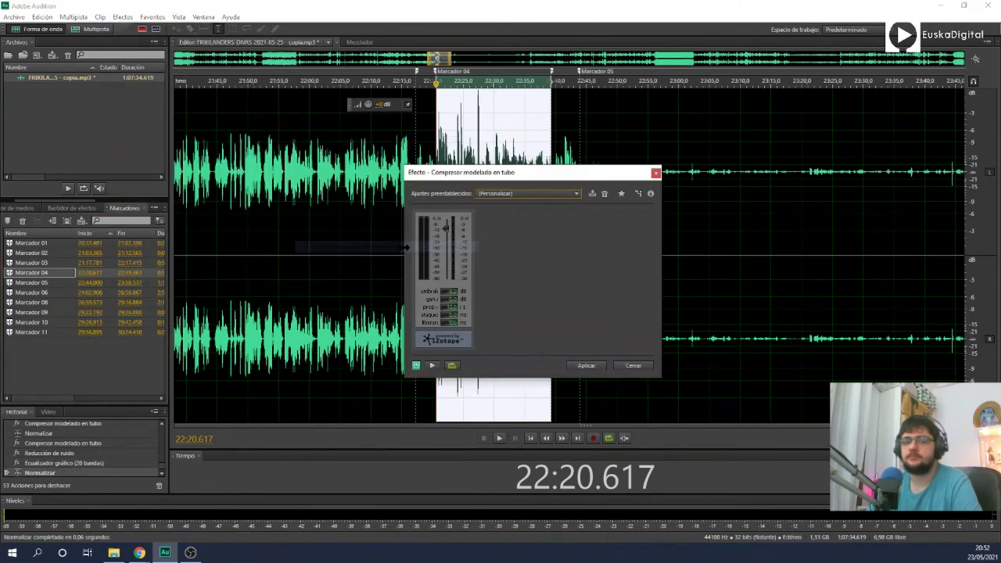
{"action": "left_click", "coordinate": [585, 366]}
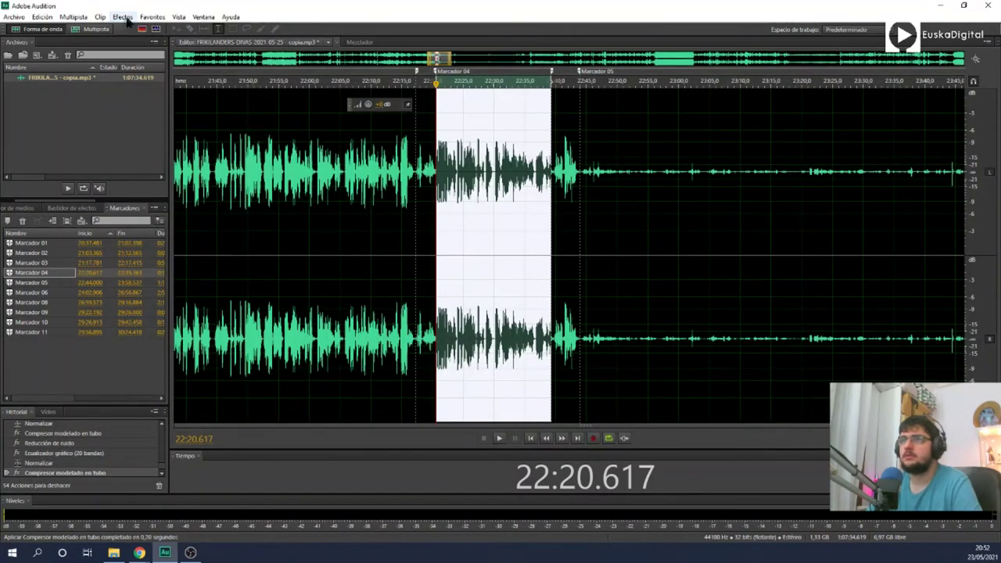
Step: Run a second pass of -0.1 dB normalization and tube-modeled compression on the Marcador 04 range
{"action": "left_click", "coordinate": [146, 17]}
{"action": "left_click", "coordinate": [207, 155]}
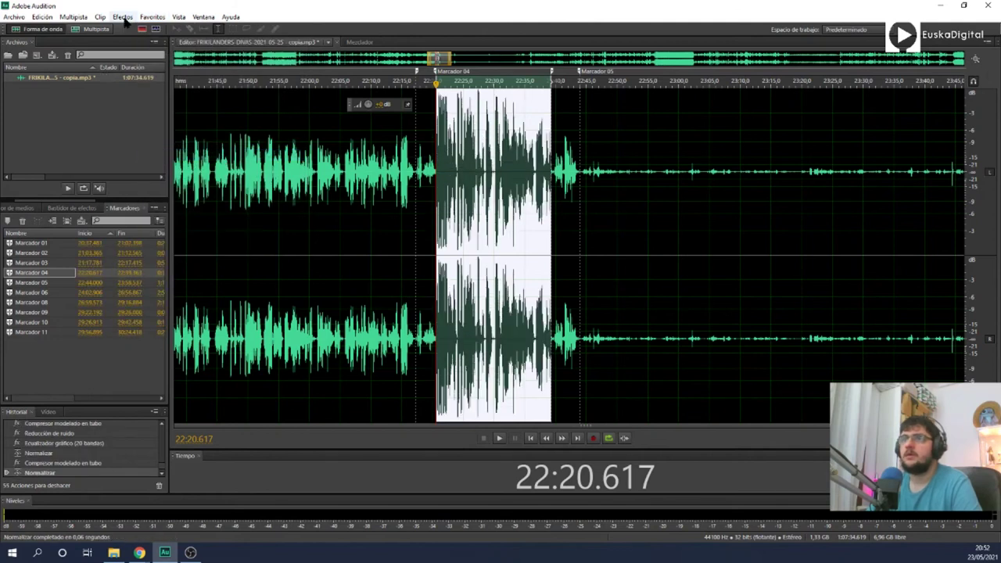
{"action": "left_click", "coordinate": [123, 18]}
{"action": "mouse_move", "coordinate": [212, 152]}
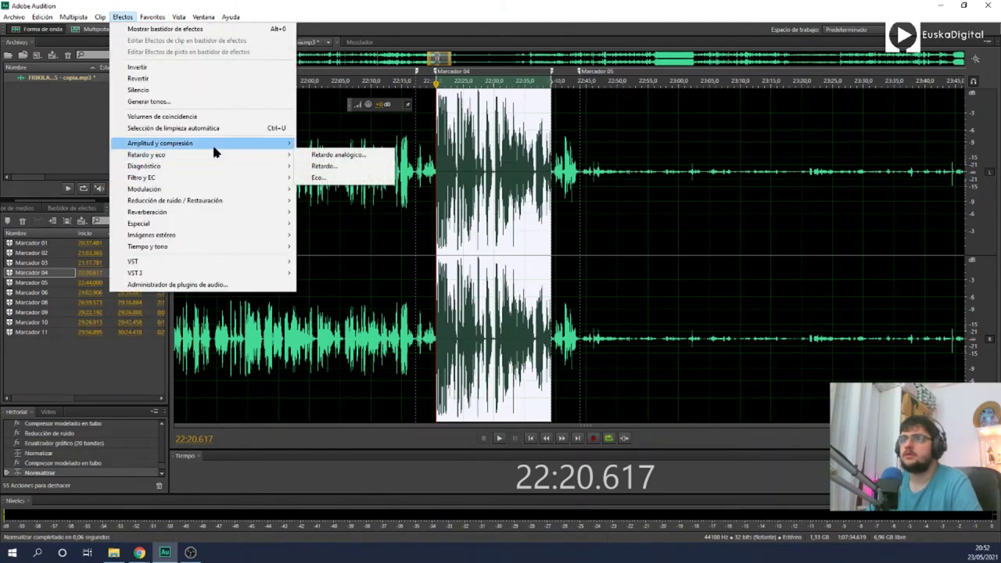
{"action": "left_click", "coordinate": [368, 246]}
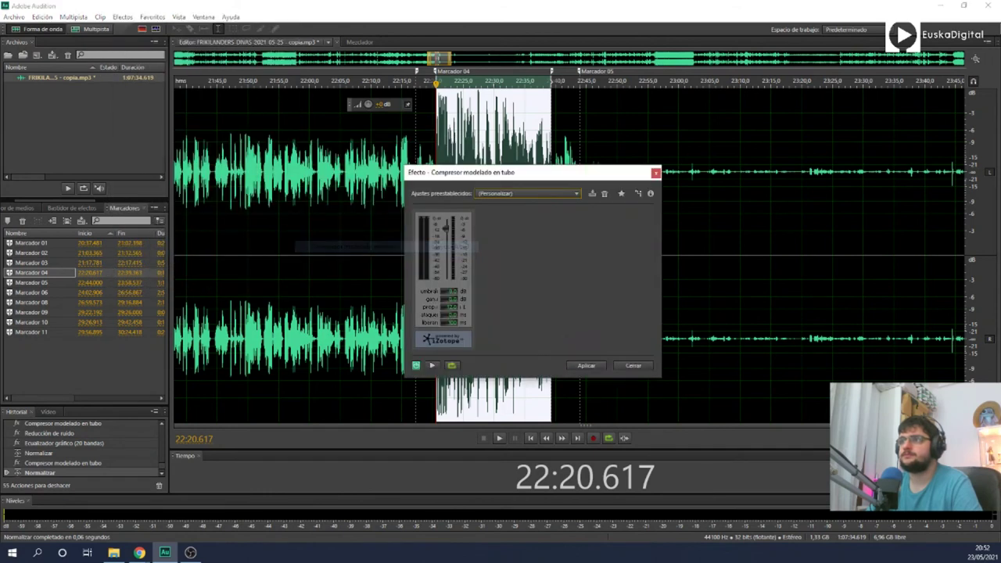
{"action": "left_click", "coordinate": [586, 365]}
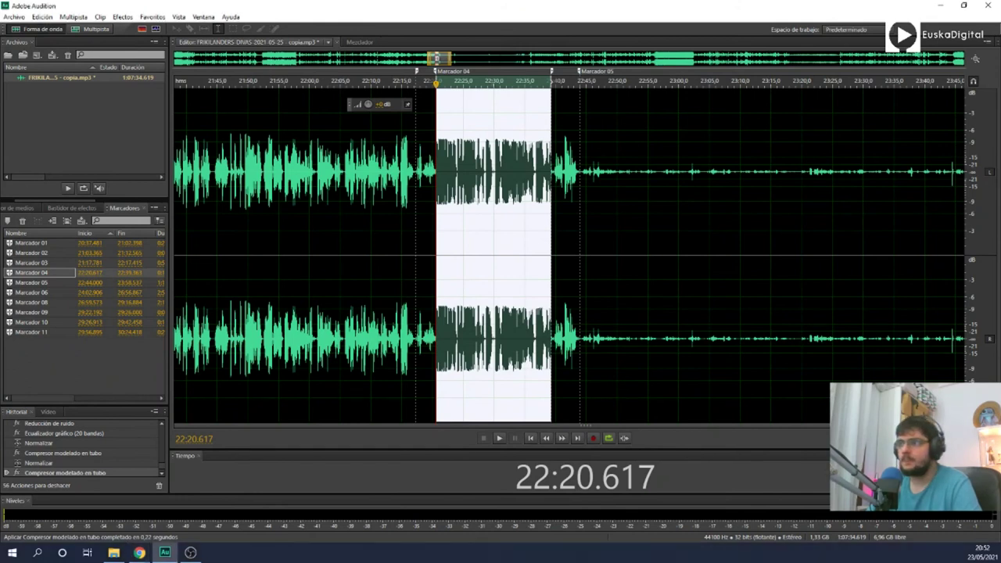
Step: Check the effect order in the history and apply noise reduction to the Marcador 04 range
{"action": "scroll", "coordinate": [65, 459], "scroll_direction": "down", "scroll_amount": 1}
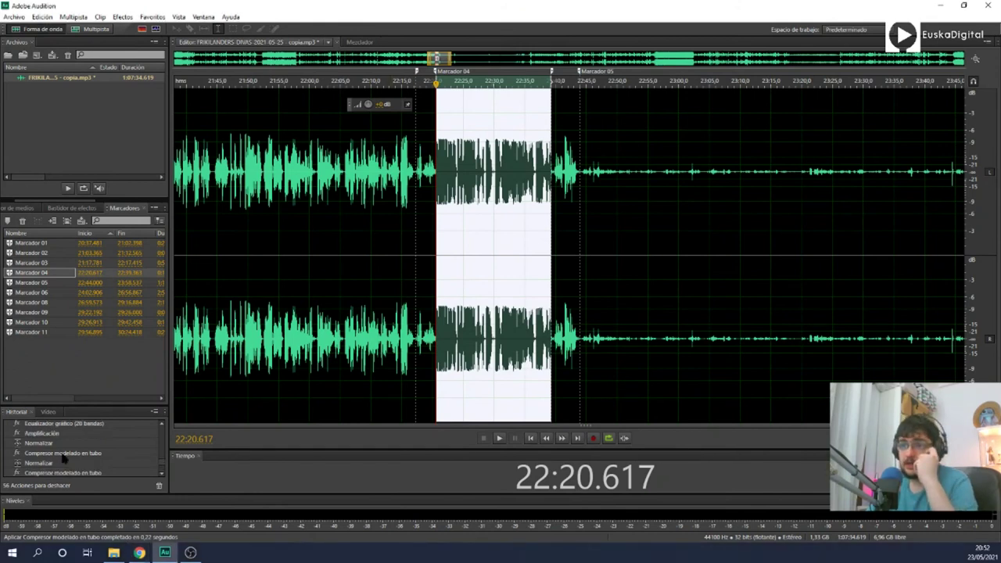
{"action": "scroll", "coordinate": [64, 460], "scroll_direction": "down", "scroll_amount": 3}
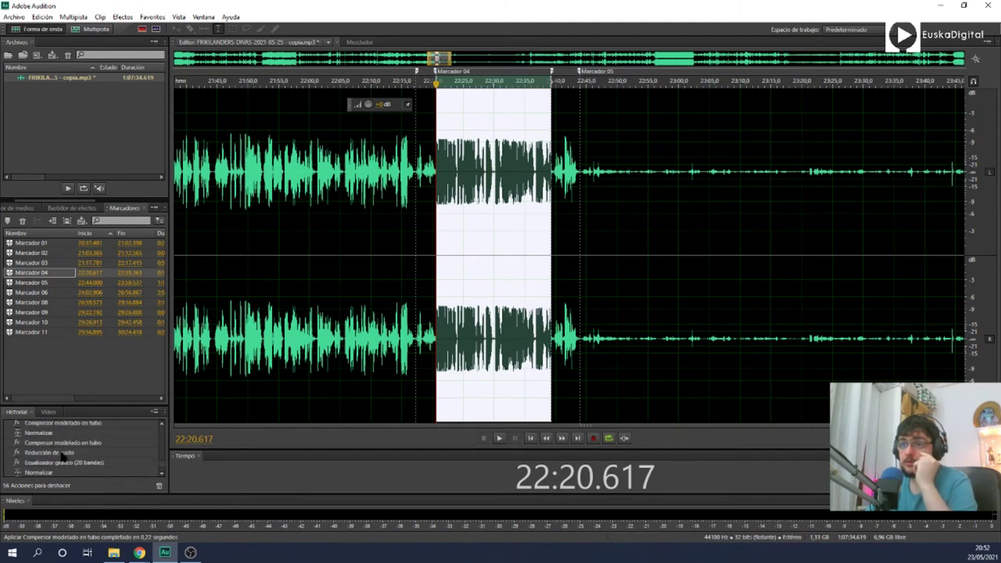
{"action": "key", "text": "ctrl+shift+p"}
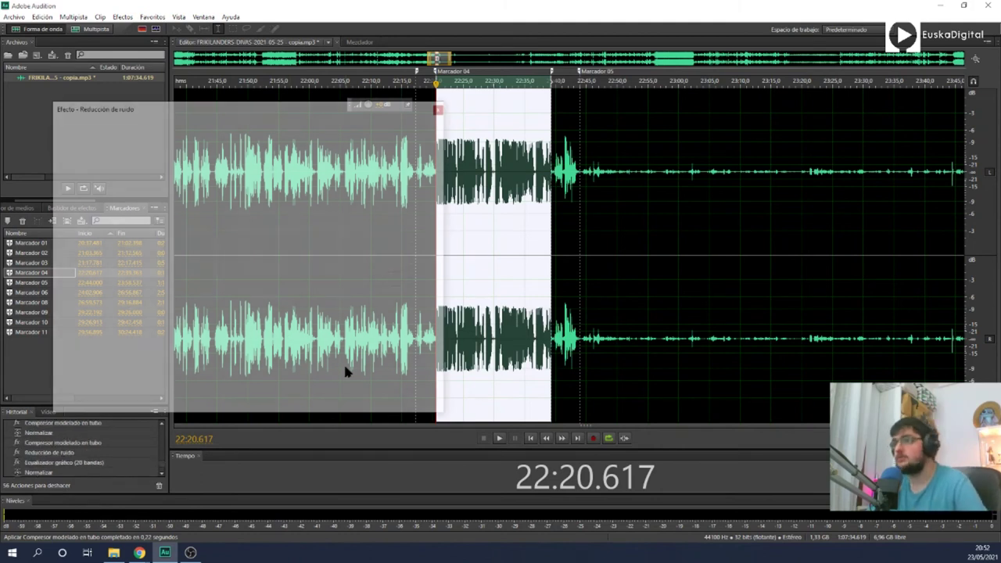
{"action": "left_click", "coordinate": [383, 401]}
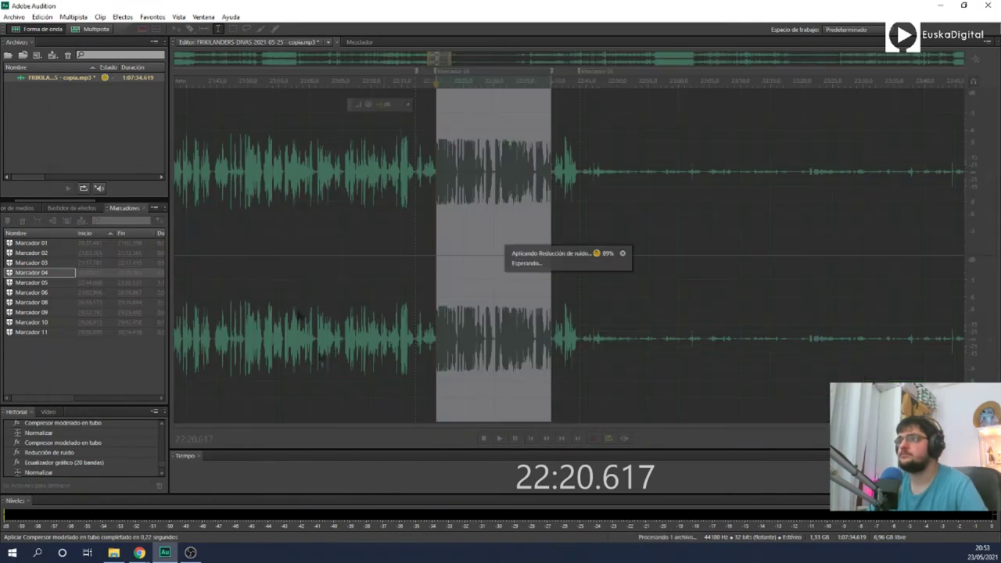
Step: Apply the 20-band graphic equalizer with its custom curve to the Marcador 04 range
{"action": "left_click", "coordinate": [122, 17]}
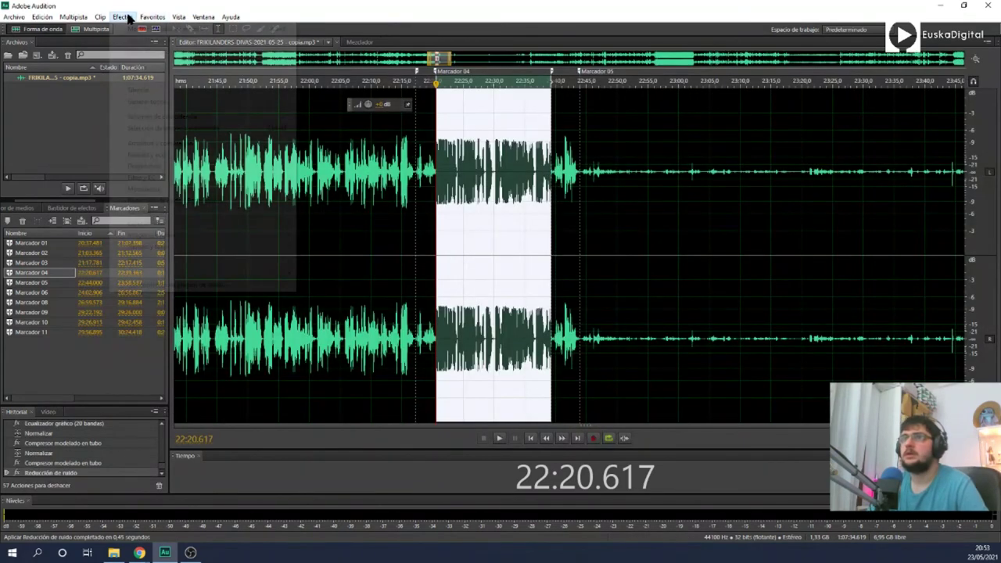
{"action": "mouse_move", "coordinate": [234, 146]}
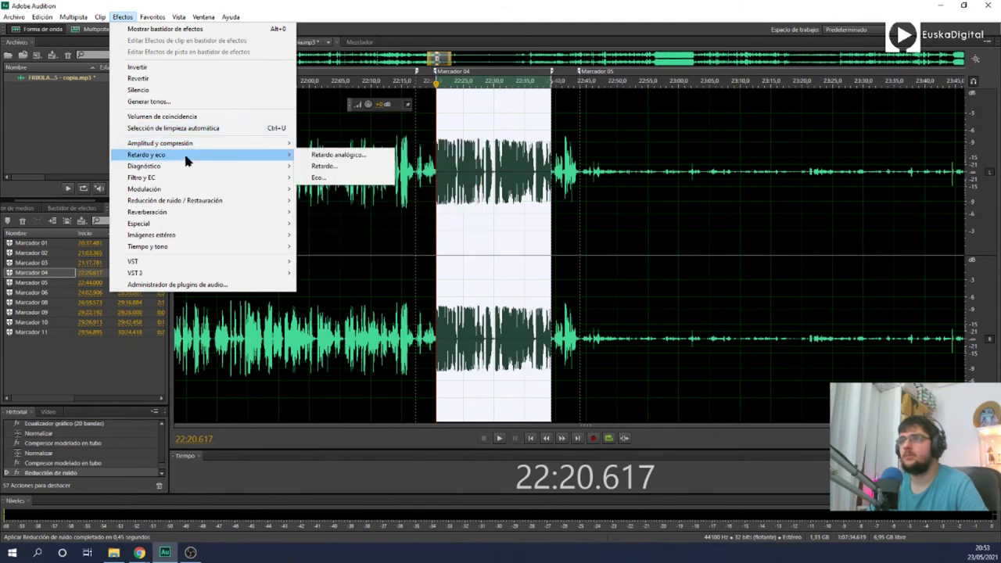
{"action": "mouse_move", "coordinate": [258, 204]}
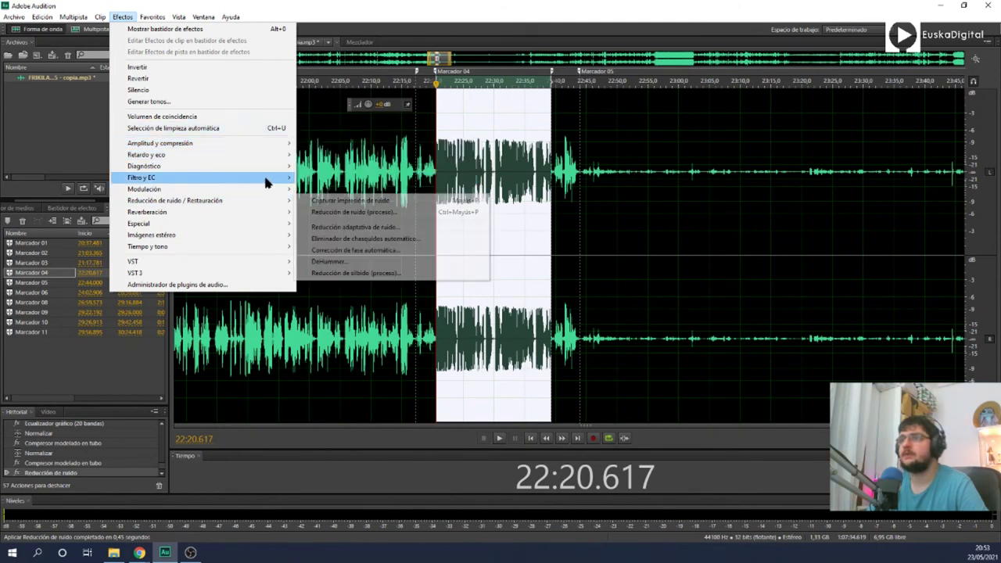
{"action": "mouse_move", "coordinate": [263, 178]}
{"action": "left_click", "coordinate": [349, 197]}
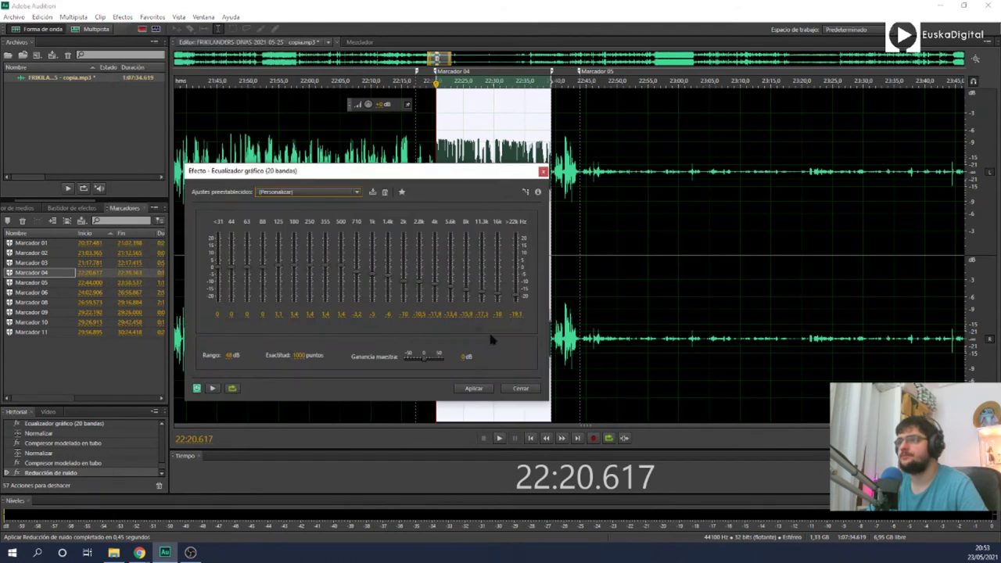
{"action": "left_click", "coordinate": [474, 388]}
Step: Play the audio from 22:20.000 through the equalized Marcador 04 up to the start of Marcador 05
{"action": "left_click", "coordinate": [433, 351]}
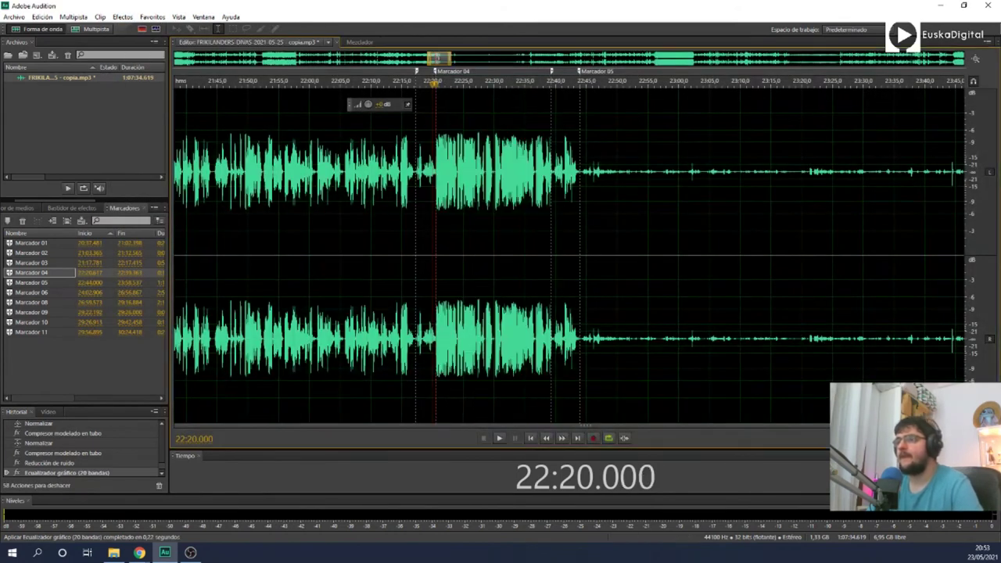
{"action": "key", "text": "space"}
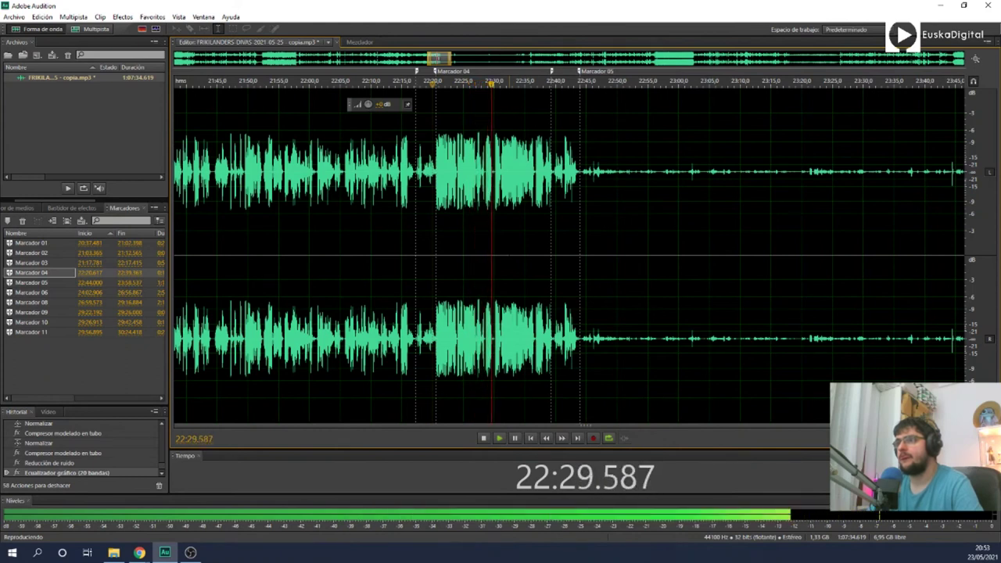
{"action": "left_click_drag", "start_coordinate": [438, 57], "coordinate": [443, 61]}
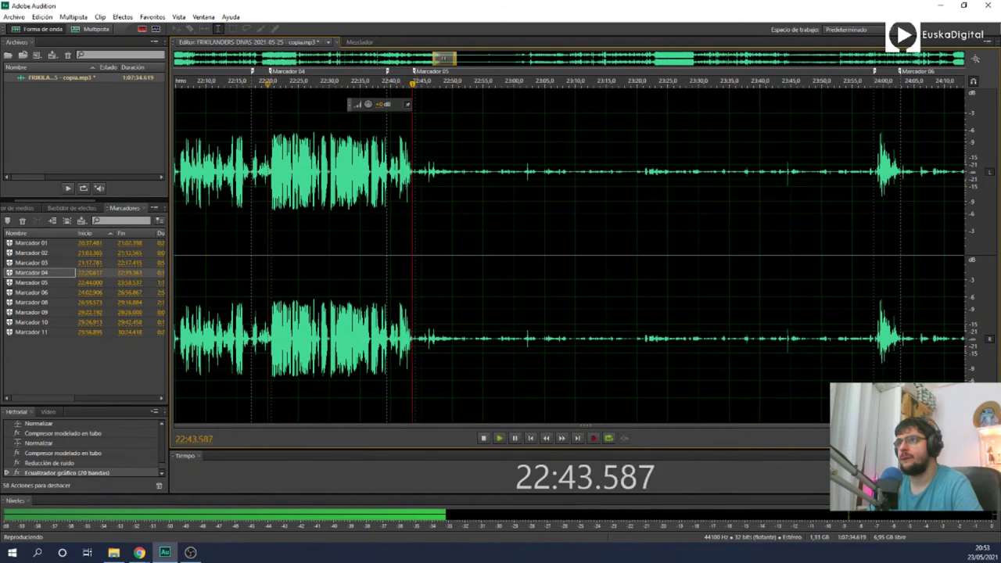
{"action": "key", "text": "space"}
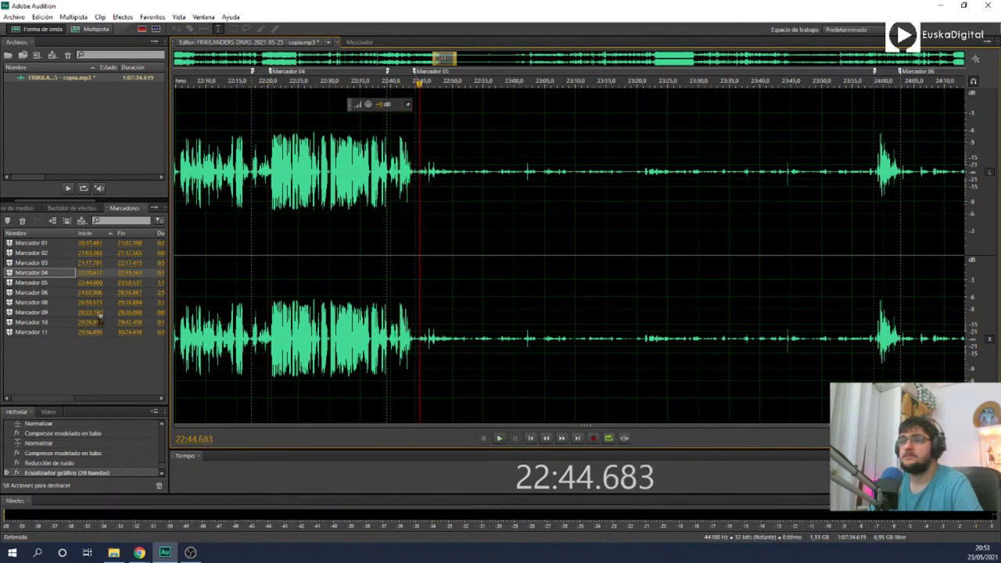
Step: Normalize the Marcador 05 range to -0.1 dB and apply the tube-modeled compressor with its custom settings
{"action": "left_click", "coordinate": [62, 283]}
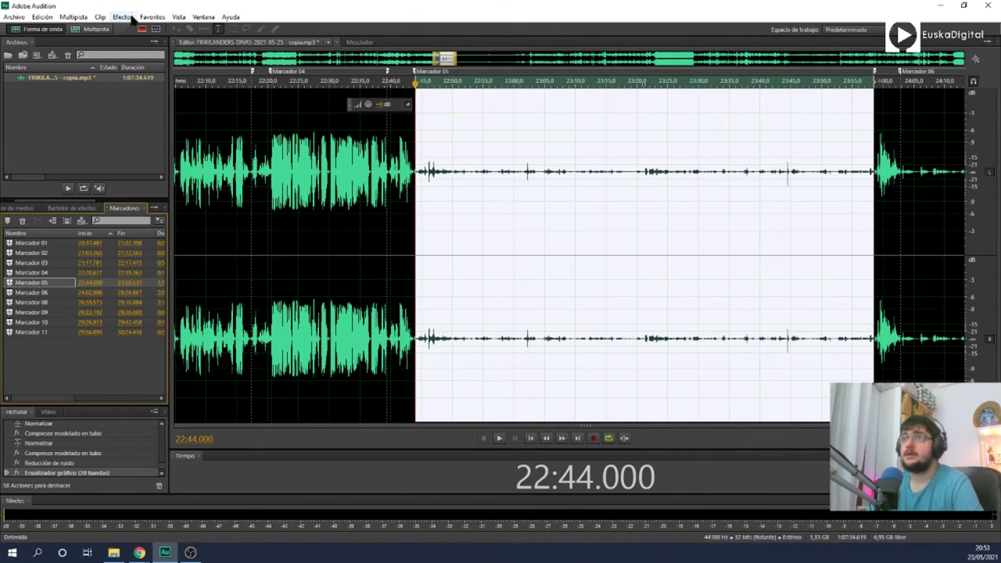
{"action": "left_click", "coordinate": [132, 17]}
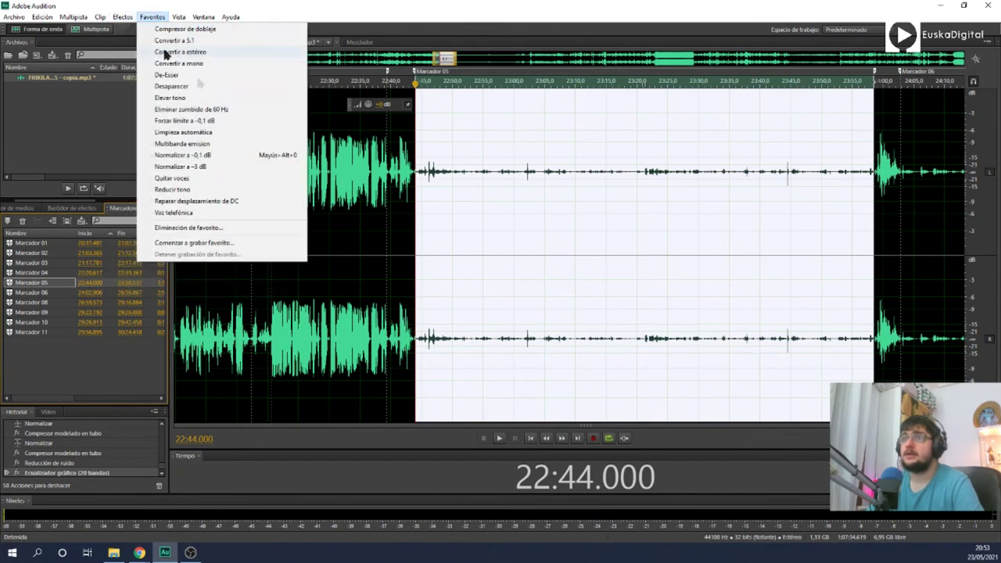
{"action": "left_click", "coordinate": [201, 161]}
{"action": "left_click", "coordinate": [122, 17]}
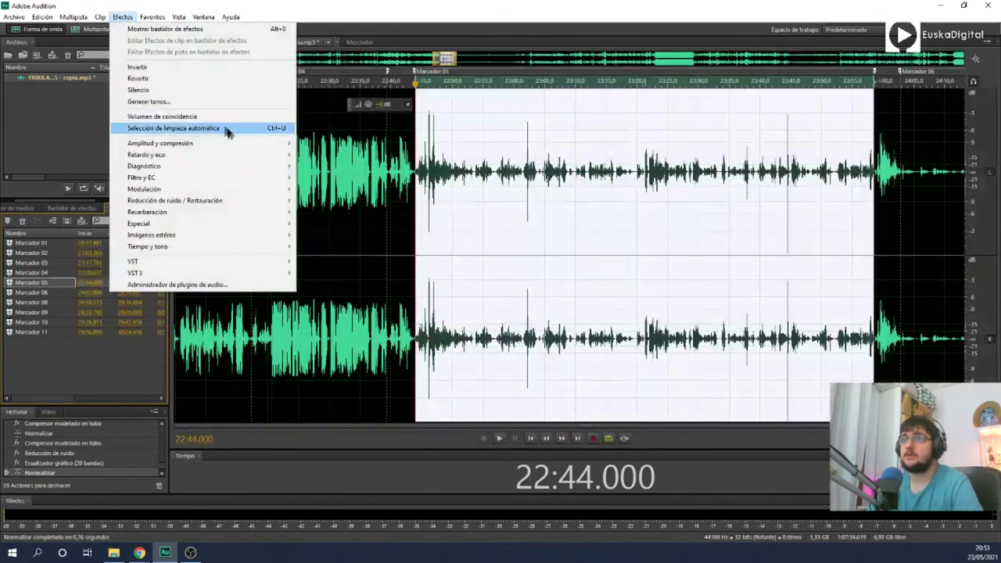
{"action": "mouse_move", "coordinate": [286, 144]}
{"action": "left_click", "coordinate": [337, 248]}
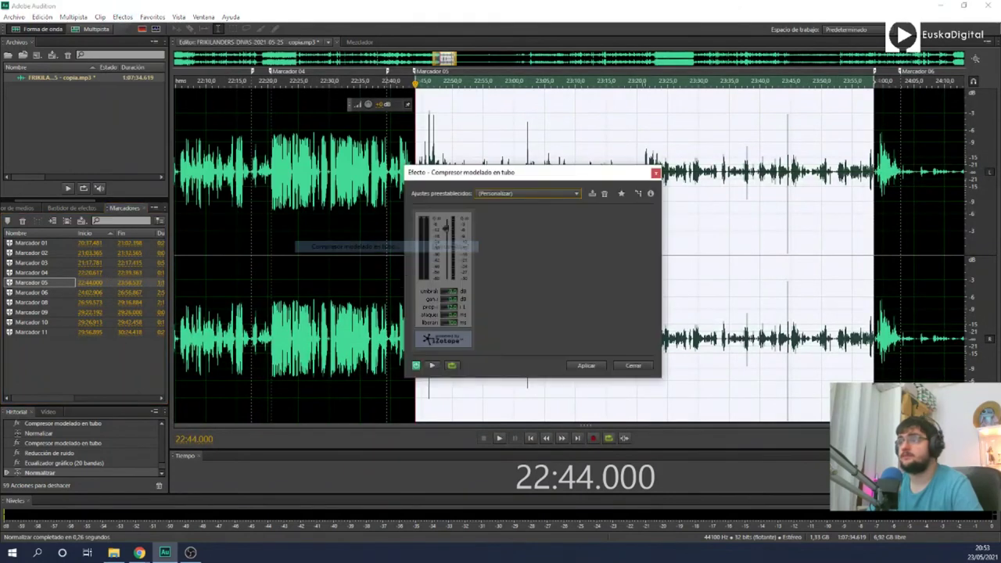
{"action": "left_click", "coordinate": [571, 365]}
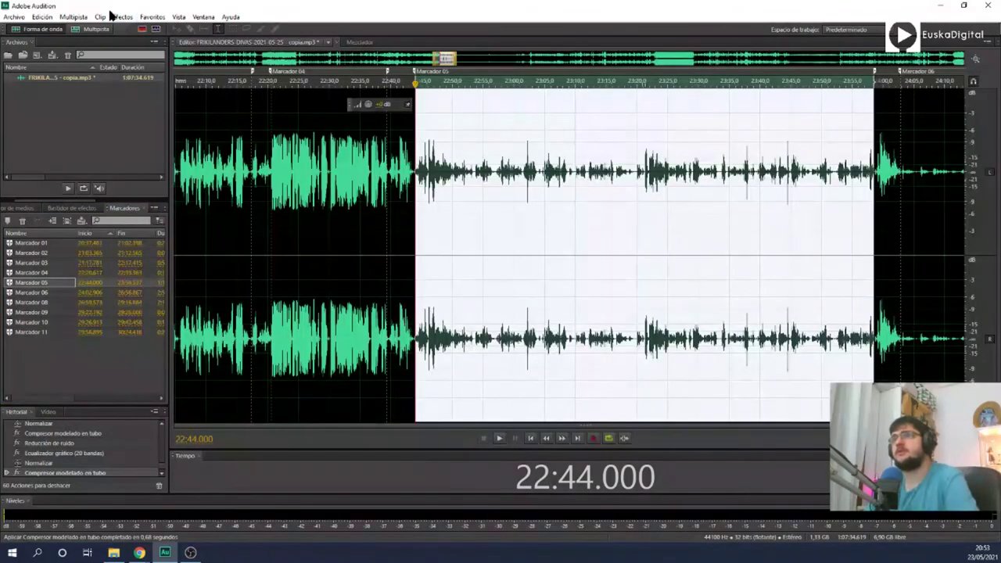
Step: Normalize the Marcador 05 range to -0.1 dB a second time and compress it again with the tube-modeled compressor
{"action": "left_click", "coordinate": [153, 17]}
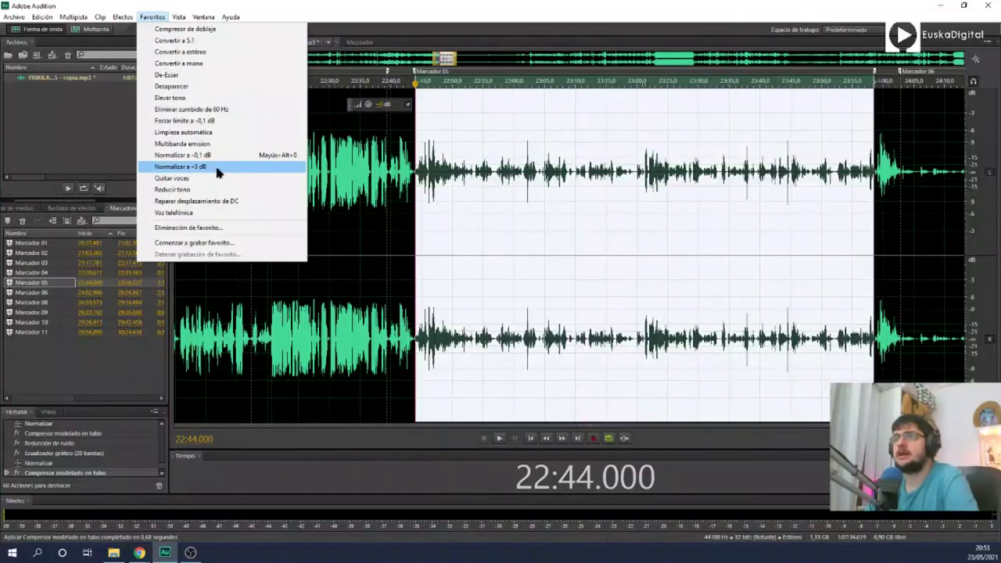
{"action": "left_click", "coordinate": [147, 155]}
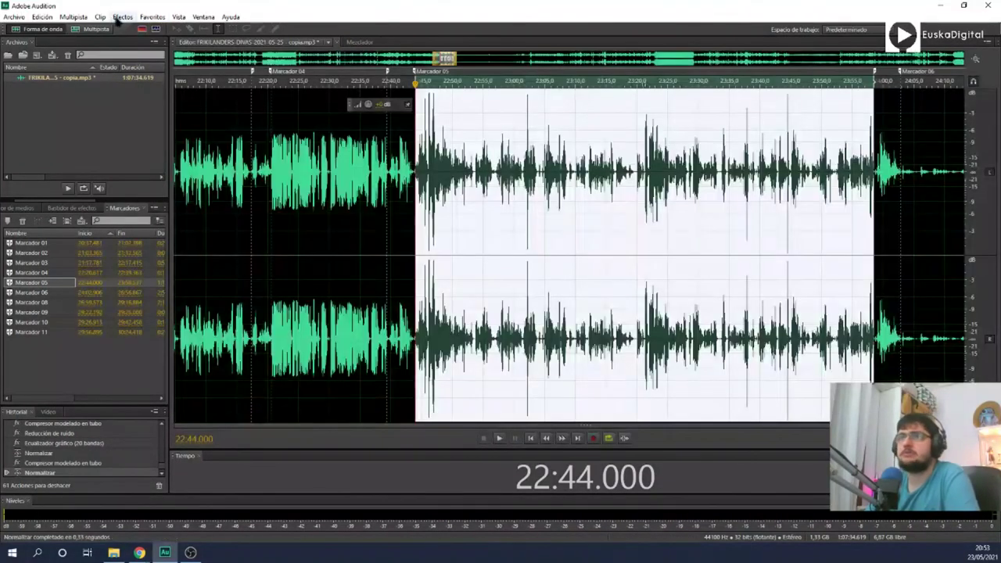
{"action": "left_click", "coordinate": [123, 17]}
{"action": "mouse_move", "coordinate": [278, 147]}
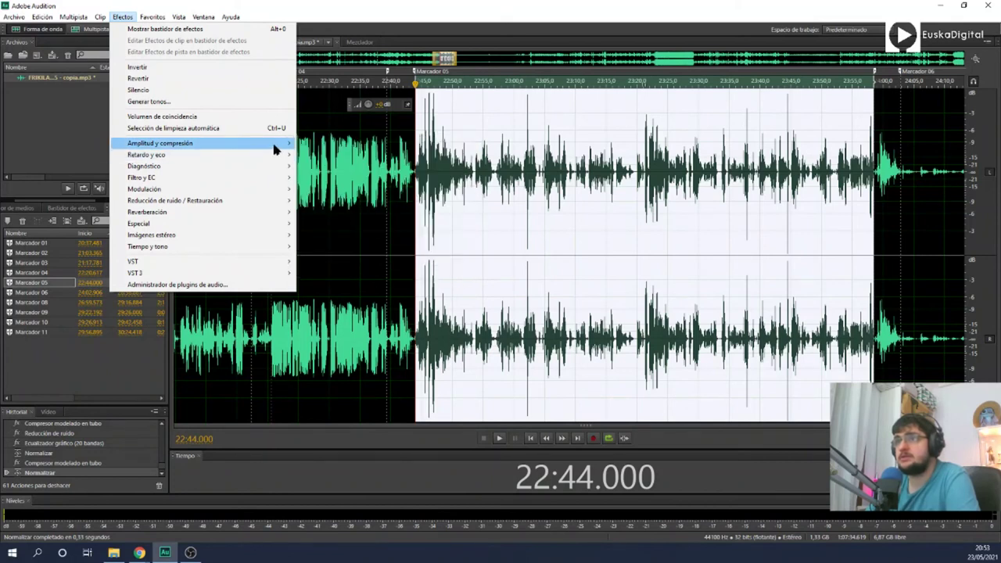
{"action": "left_click", "coordinate": [357, 246]}
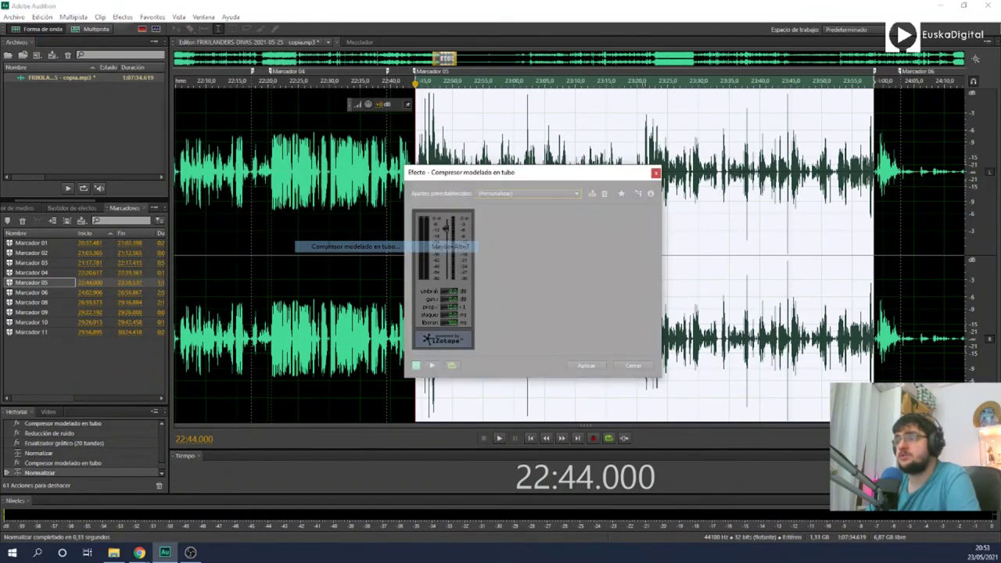
{"action": "left_click", "coordinate": [586, 365]}
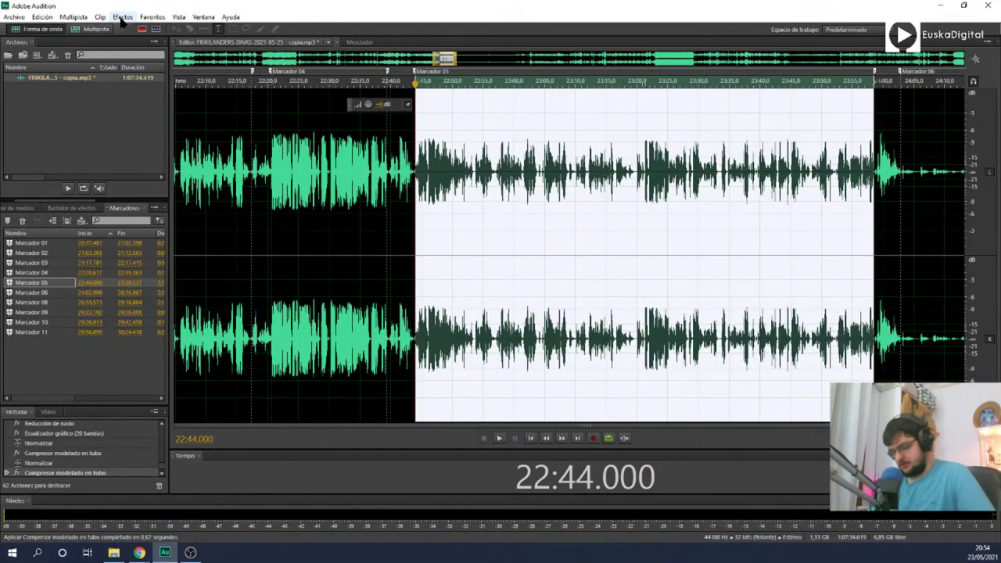
Step: Capture a noise print from the short silent gap in Marcador 05, starting at about 23:19.5
{"action": "key", "text": "shift+p"}
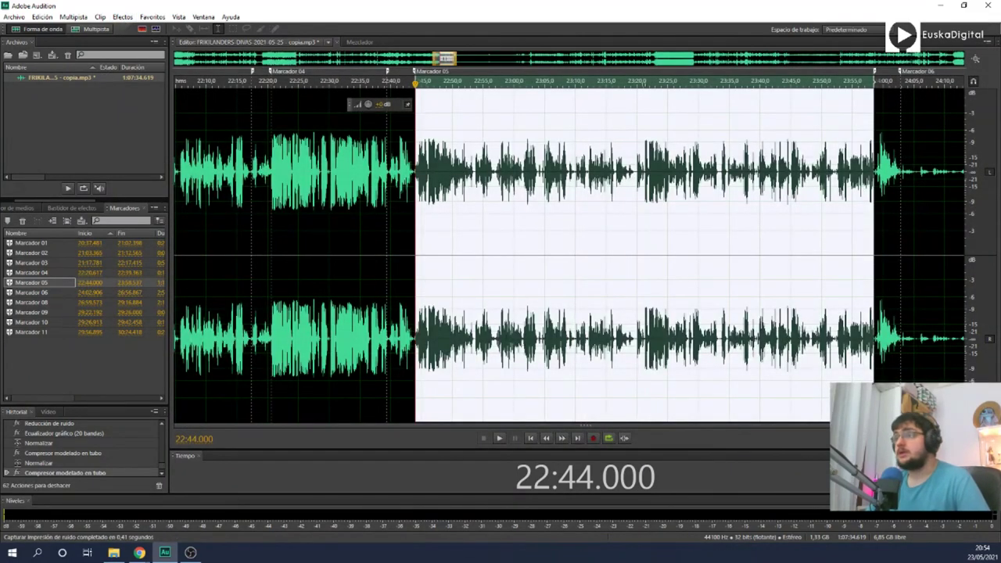
{"action": "scroll", "coordinate": [607, 352], "scroll_direction": "up", "scroll_amount": 3}
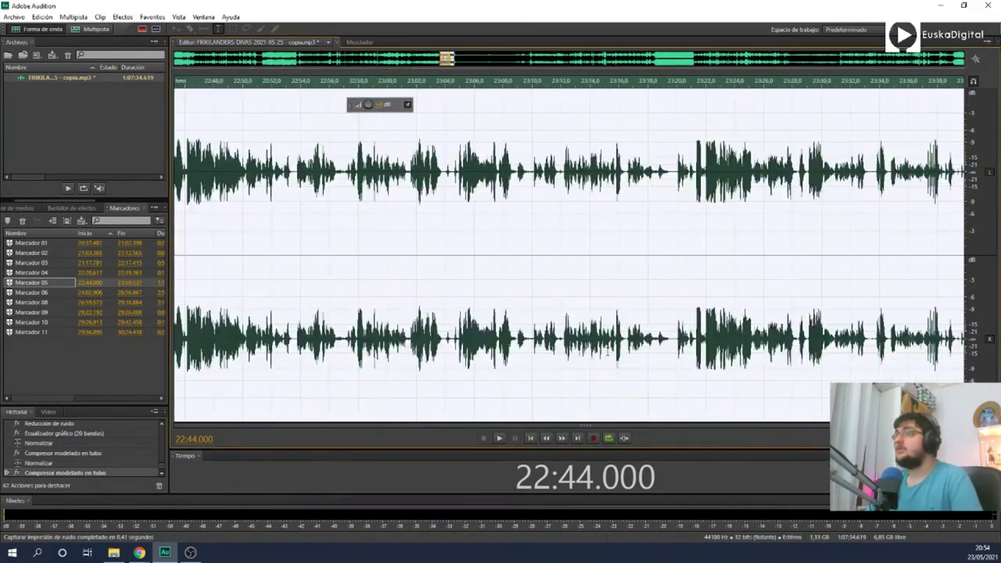
{"action": "left_click", "coordinate": [672, 332]}
{"action": "left_click", "coordinate": [653, 334]}
{"action": "key", "text": "space"}
{"action": "scroll", "coordinate": [669, 334], "scroll_direction": "up", "scroll_amount": 3}
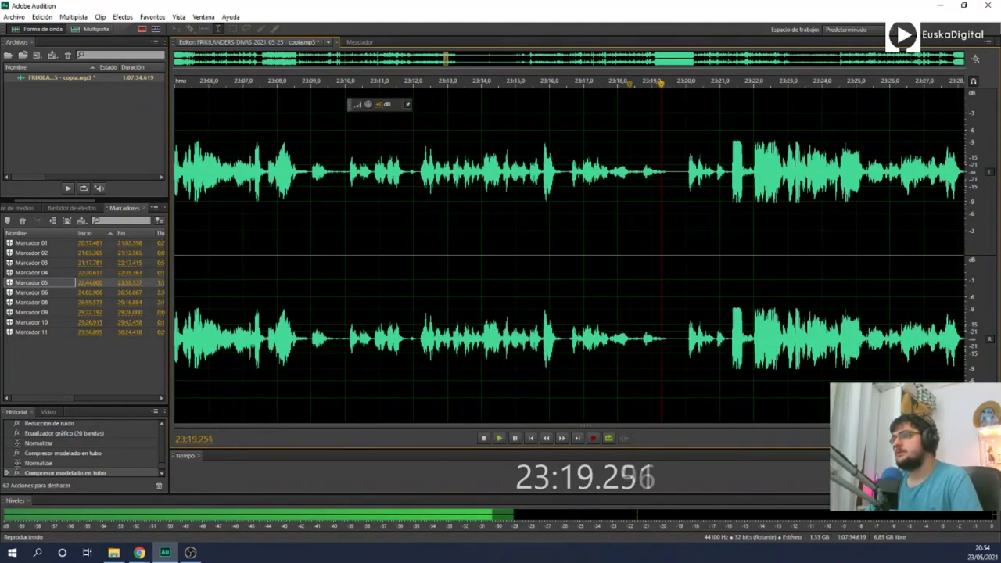
{"action": "left_click_drag", "start_coordinate": [670, 326], "coordinate": [684, 327]}
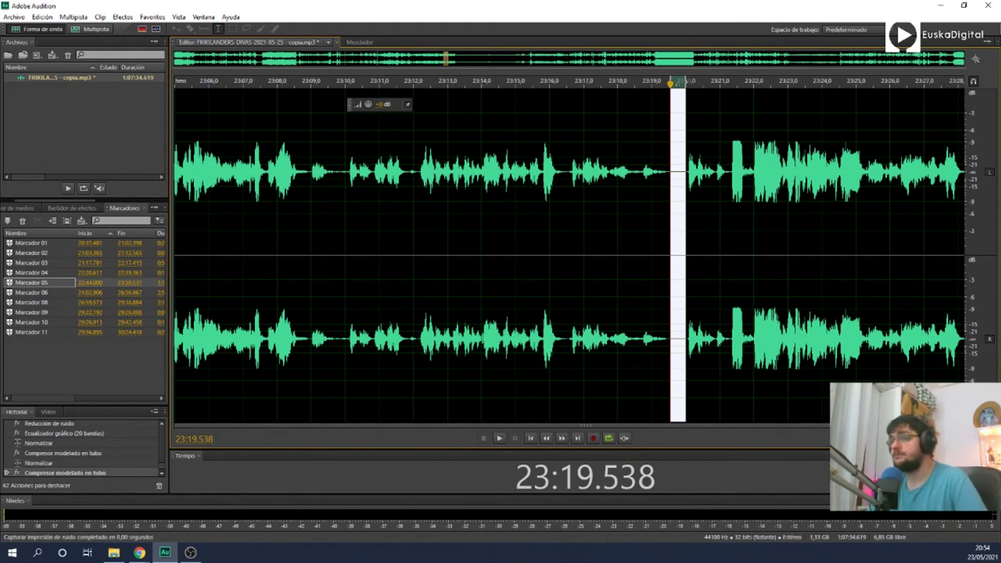
Step: Select the whole Marcador 05 range and apply noise reduction at 100 % with a 10 dB reduction
{"action": "scroll", "coordinate": [481, 338], "scroll_direction": "down", "scroll_amount": 3}
{"action": "scroll", "coordinate": [482, 338], "scroll_direction": "down", "scroll_amount": 4}
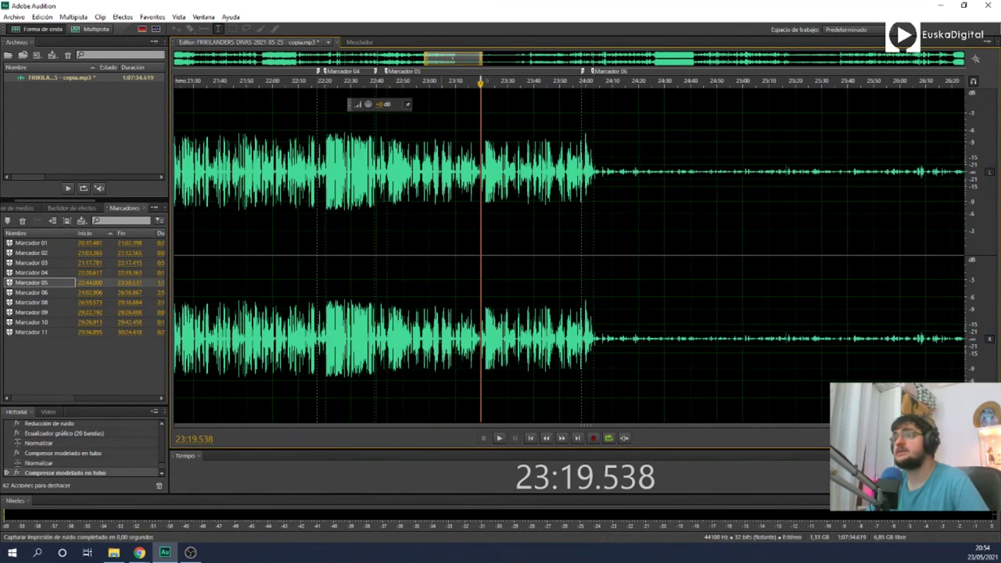
{"action": "left_click", "coordinate": [58, 283]}
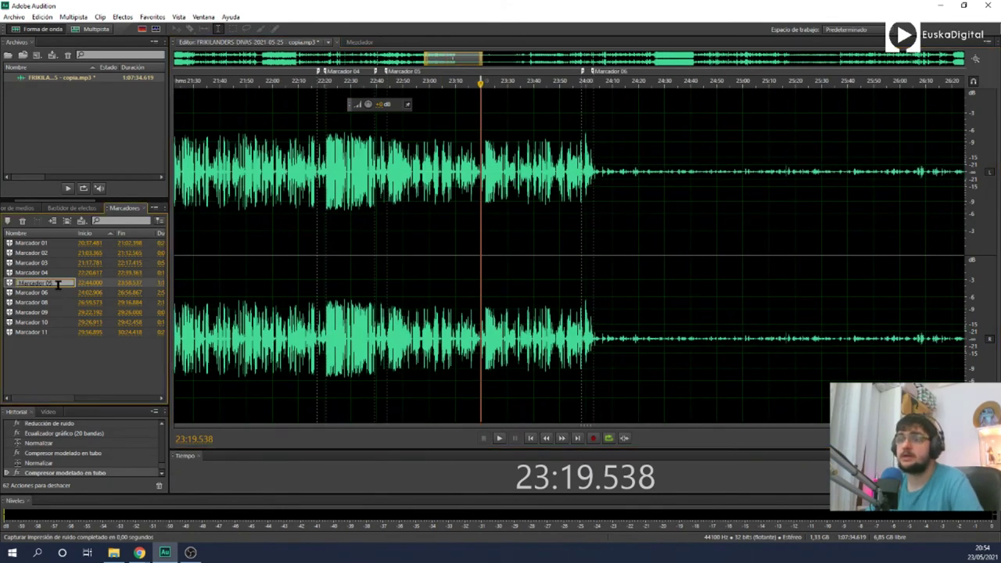
{"action": "left_click", "coordinate": [59, 293]}
{"action": "double_click", "coordinate": [62, 283]}
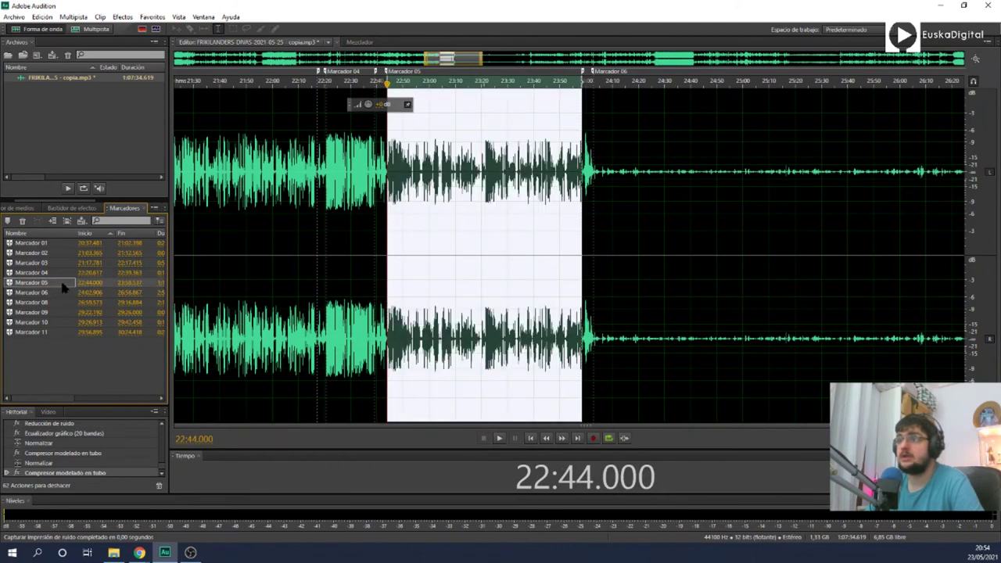
{"action": "key", "text": "ctrl+shift+p"}
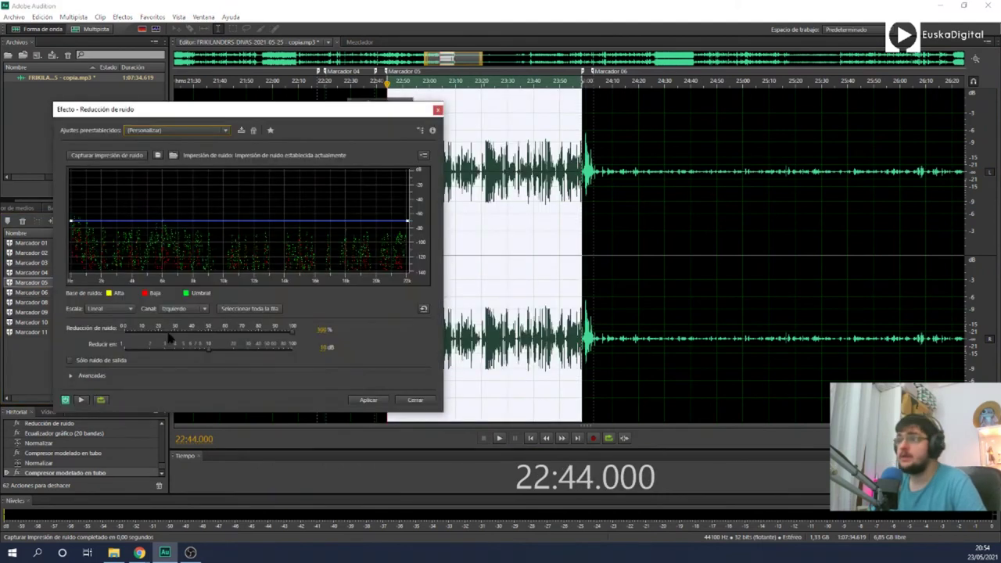
{"action": "left_click", "coordinate": [367, 400]}
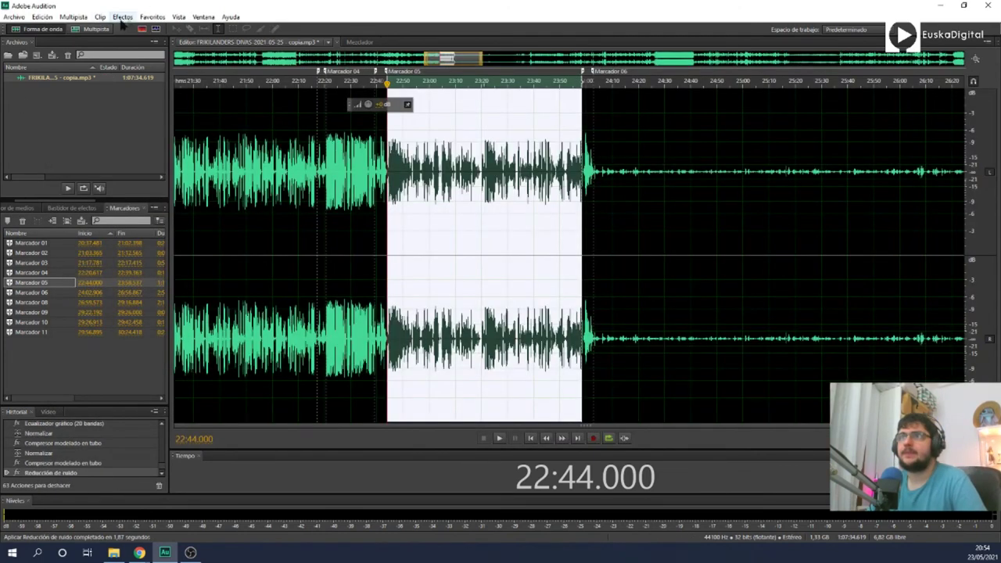
Step: Apply the 20-band graphic equalizer with its custom curve to the Marcador 05 range
{"action": "left_click", "coordinate": [122, 17]}
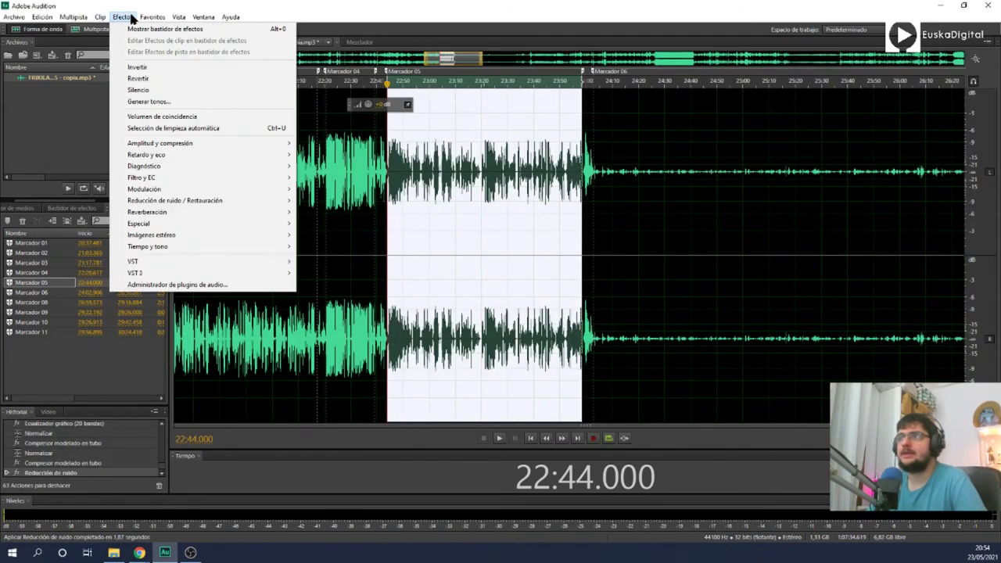
{"action": "mouse_move", "coordinate": [275, 192]}
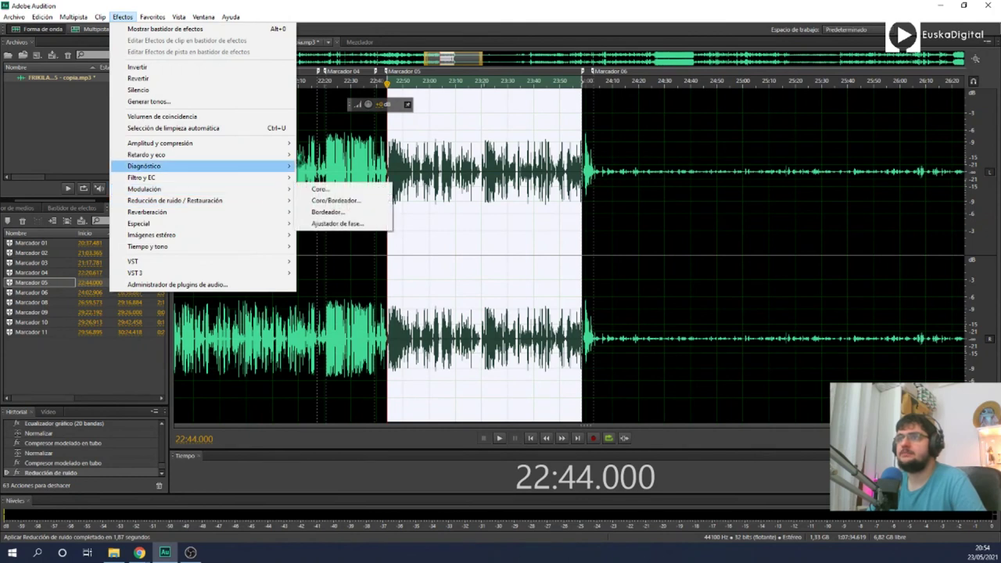
{"action": "left_click", "coordinate": [352, 200]}
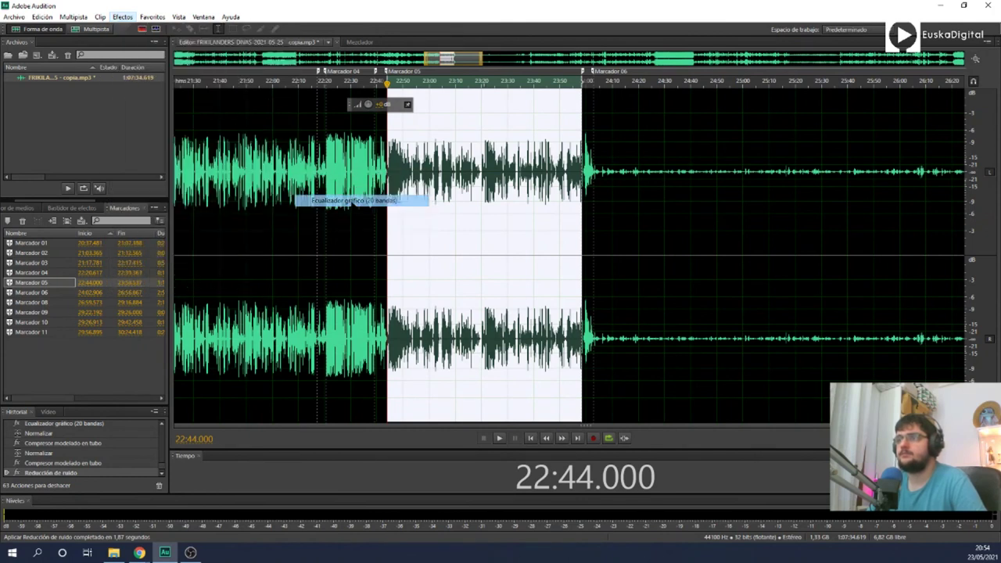
{"action": "left_click", "coordinate": [474, 387]}
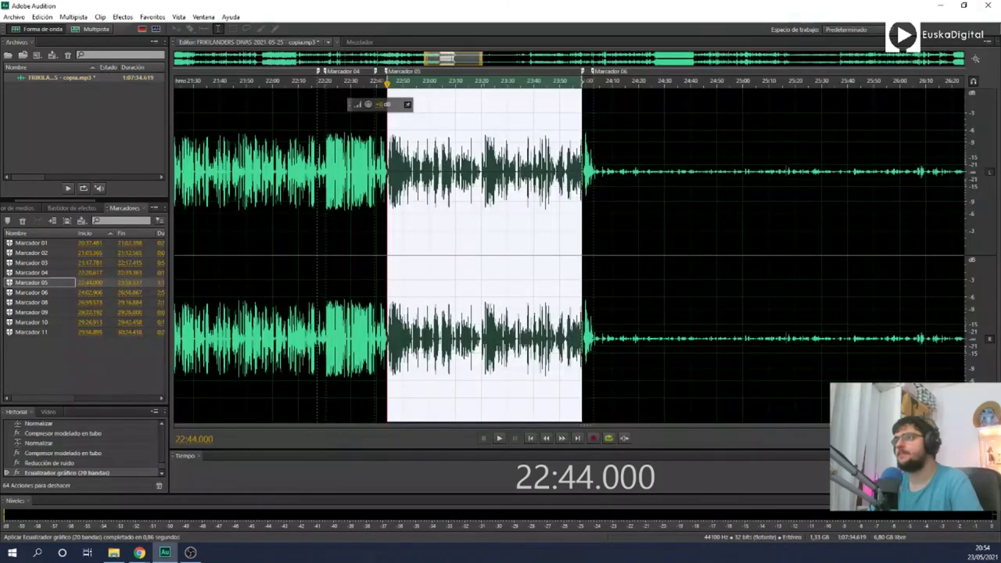
Step: Select the Marcador 06 range, normalize it to -0.1 dB and apply the tube-modeled compressor
{"action": "double_click", "coordinate": [57, 293]}
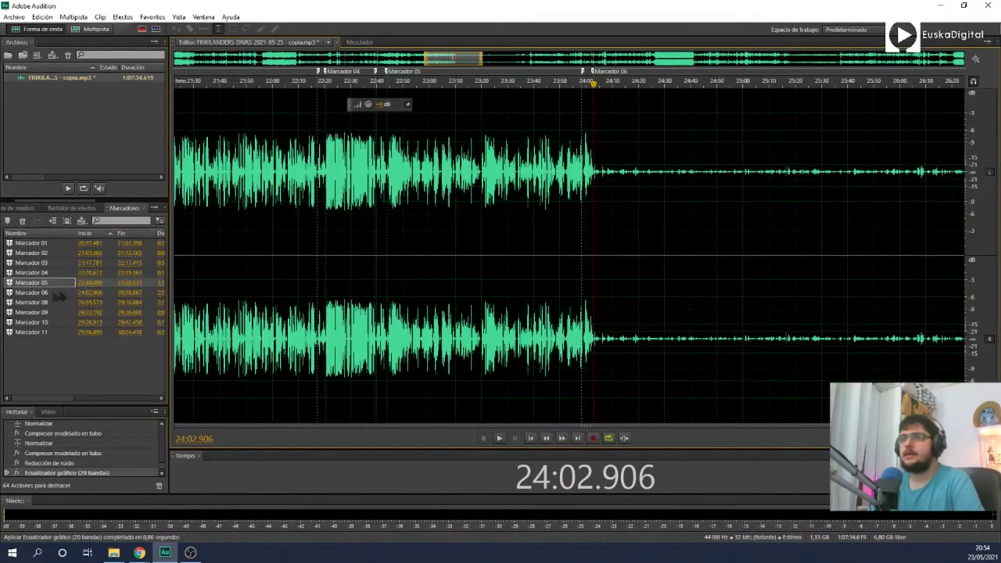
{"action": "left_click", "coordinate": [152, 17]}
{"action": "left_click", "coordinate": [223, 155]}
{"action": "left_click", "coordinate": [123, 16]}
{"action": "mouse_move", "coordinate": [168, 206]}
{"action": "left_click", "coordinate": [452, 249]}
Step: Normalize the Marcador 06 range to -0.1 dB a second time and compress it again with the tube-modeled compressor
{"action": "left_click", "coordinate": [122, 17]}
{"action": "mouse_move", "coordinate": [153, 16]}
{"action": "left_click", "coordinate": [223, 155]}
{"action": "left_click", "coordinate": [122, 16]}
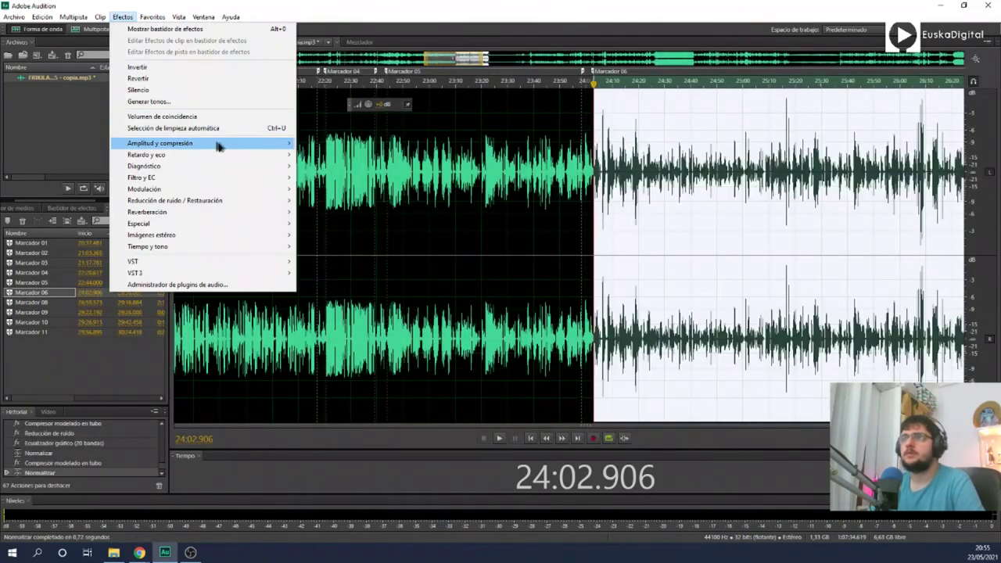
{"action": "mouse_move", "coordinate": [219, 143]}
{"action": "left_click", "coordinate": [375, 249]}
{"action": "left_click", "coordinate": [585, 365]}
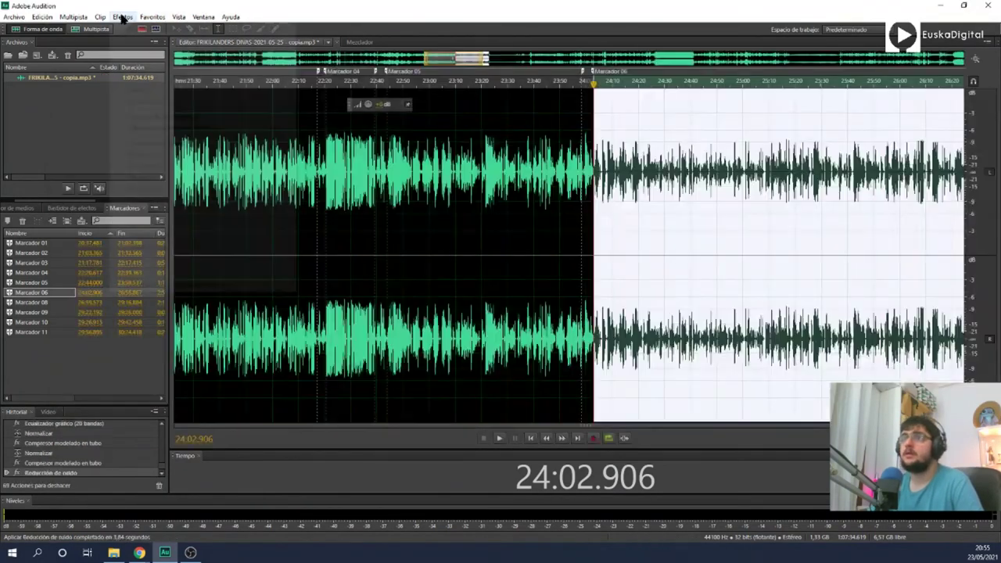
Step: Apply the 20-band graphic equalizer to the Marcador 06 range
{"action": "left_click", "coordinate": [122, 16]}
{"action": "mouse_move", "coordinate": [269, 190]}
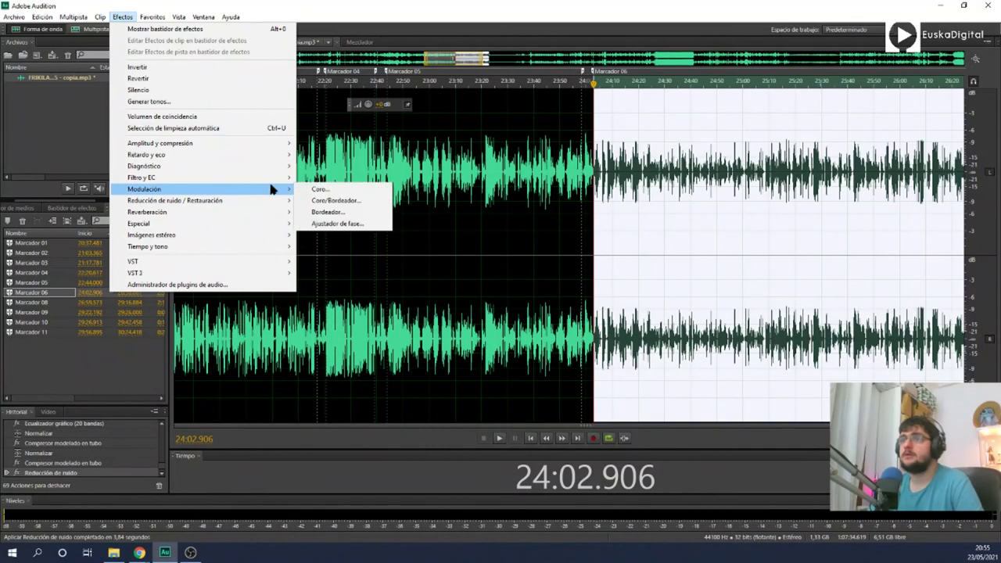
{"action": "left_click", "coordinate": [344, 200]}
Step: Select the Marcador 08 range, normalize it to -0.1 dB and apply the tube-modeled compressor
{"action": "left_click", "coordinate": [57, 305]}
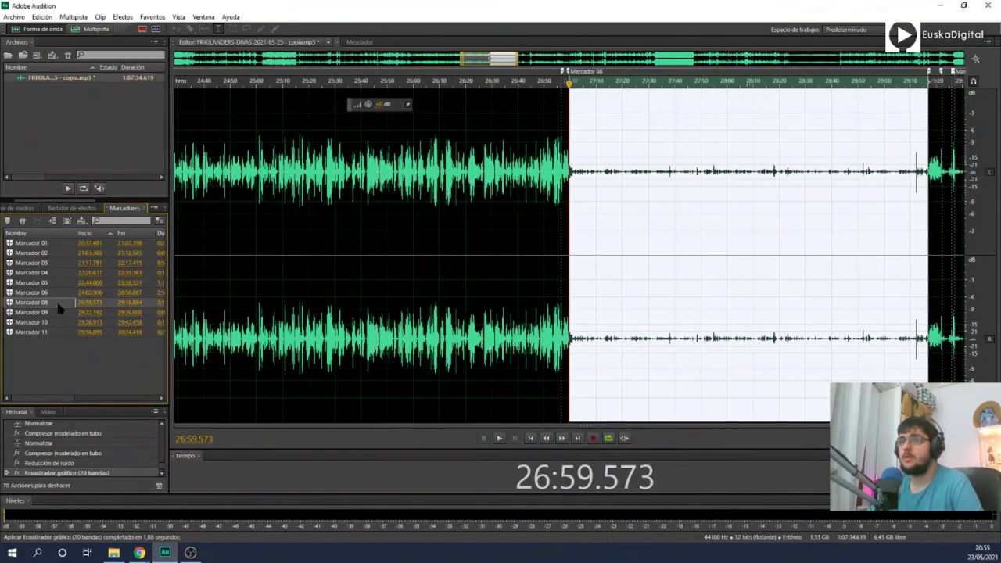
{"action": "left_click", "coordinate": [149, 16]}
{"action": "left_click", "coordinate": [200, 157]}
{"action": "left_click", "coordinate": [140, 17]}
{"action": "mouse_move", "coordinate": [125, 17]}
{"action": "mouse_move", "coordinate": [274, 143]}
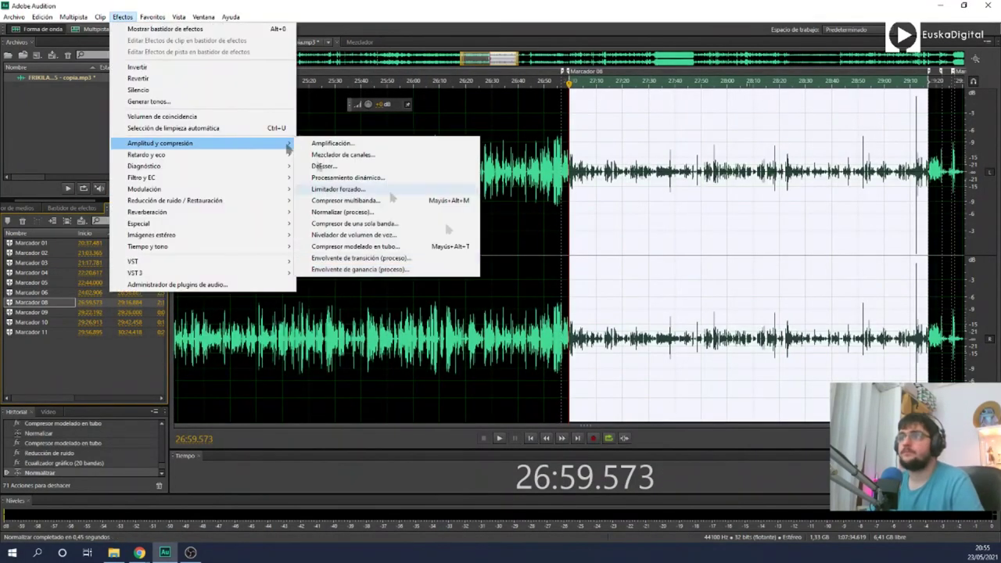
{"action": "left_click", "coordinate": [438, 246]}
{"action": "left_click", "coordinate": [586, 365]}
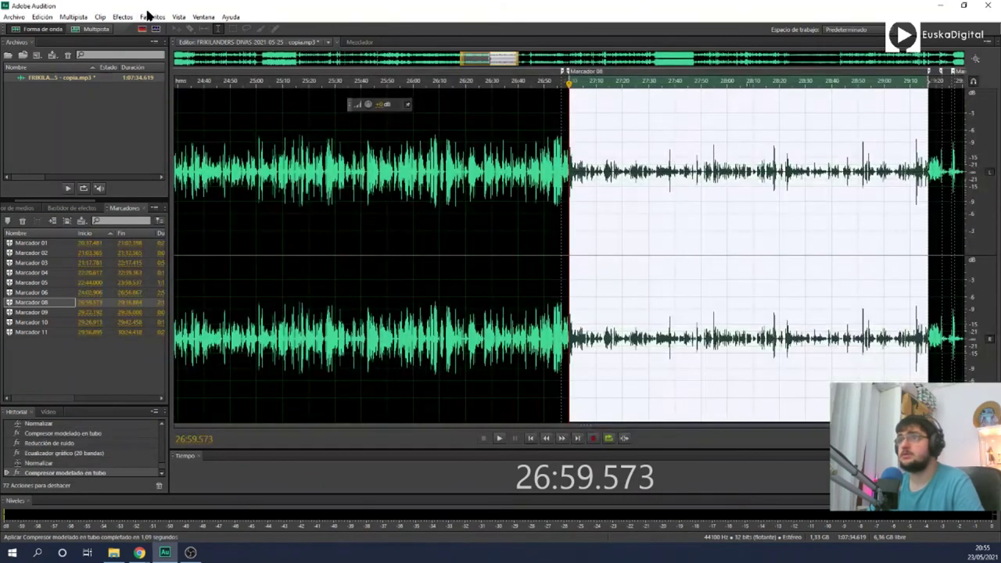
Step: Normalize the Marcador 08 range to -0.1 dB a second time and compress it again with the tube-modeled compressor
{"action": "left_click", "coordinate": [149, 16]}
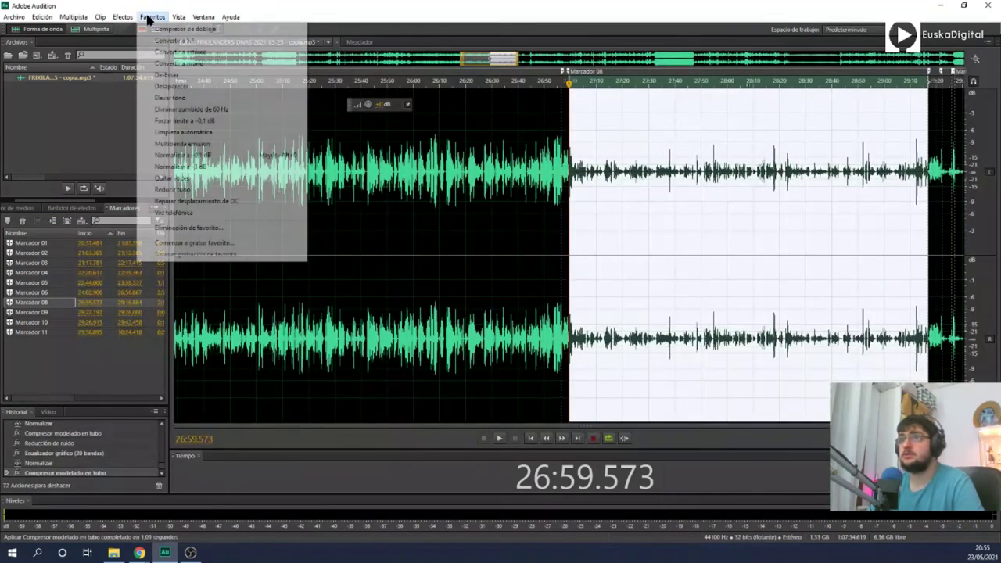
{"action": "left_click", "coordinate": [227, 161]}
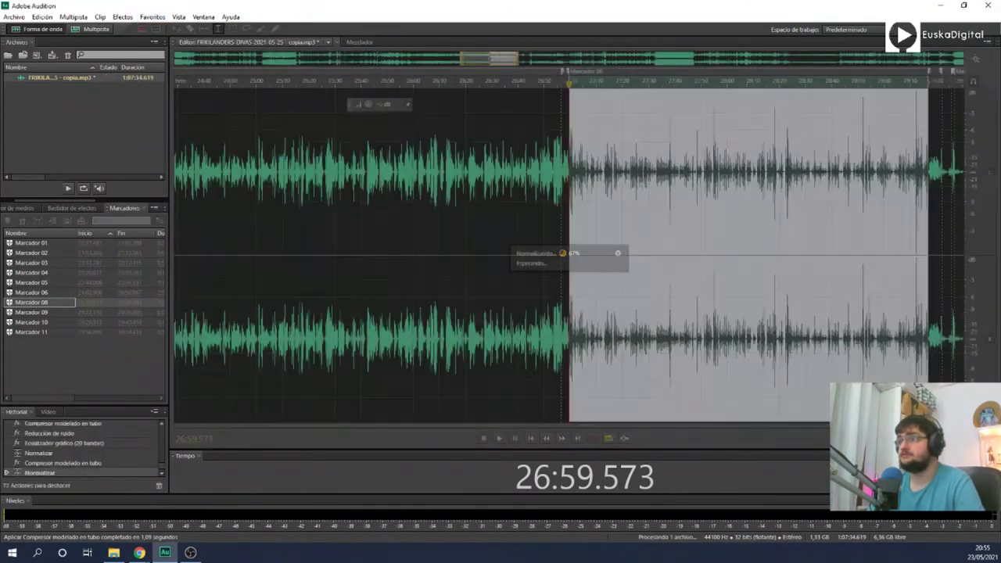
{"action": "left_click", "coordinate": [129, 17]}
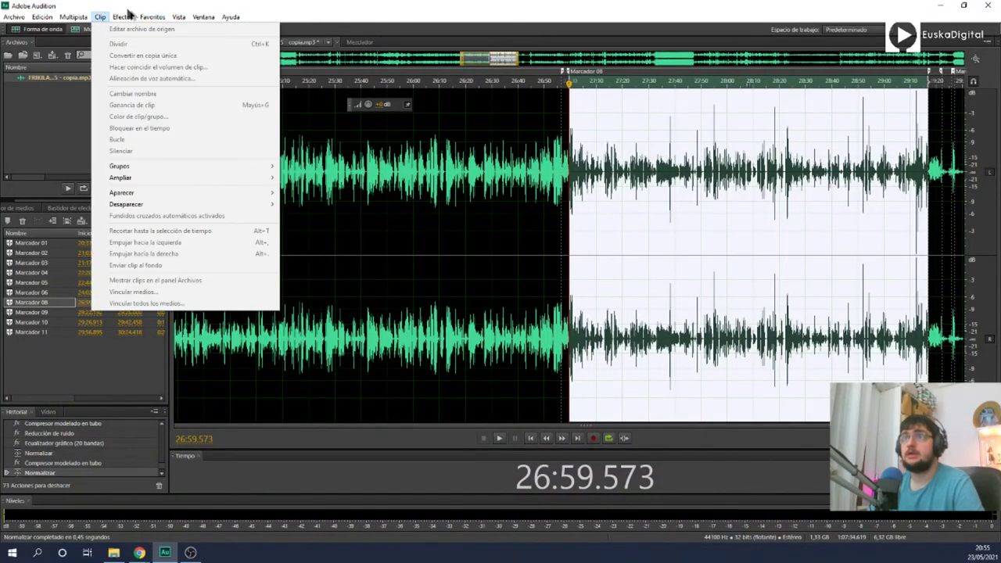
{"action": "mouse_move", "coordinate": [238, 148]}
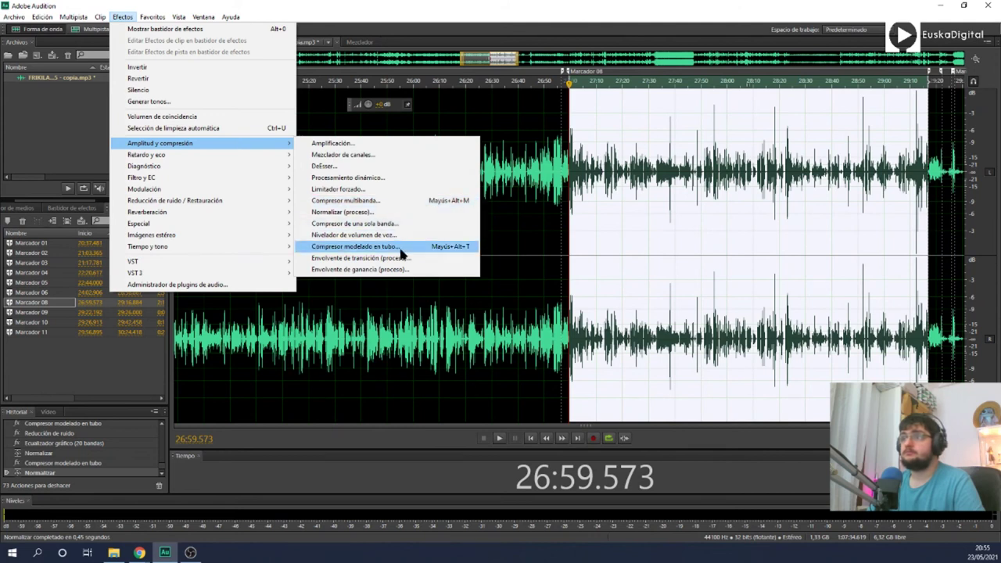
{"action": "left_click", "coordinate": [400, 247]}
{"action": "left_click", "coordinate": [586, 365]}
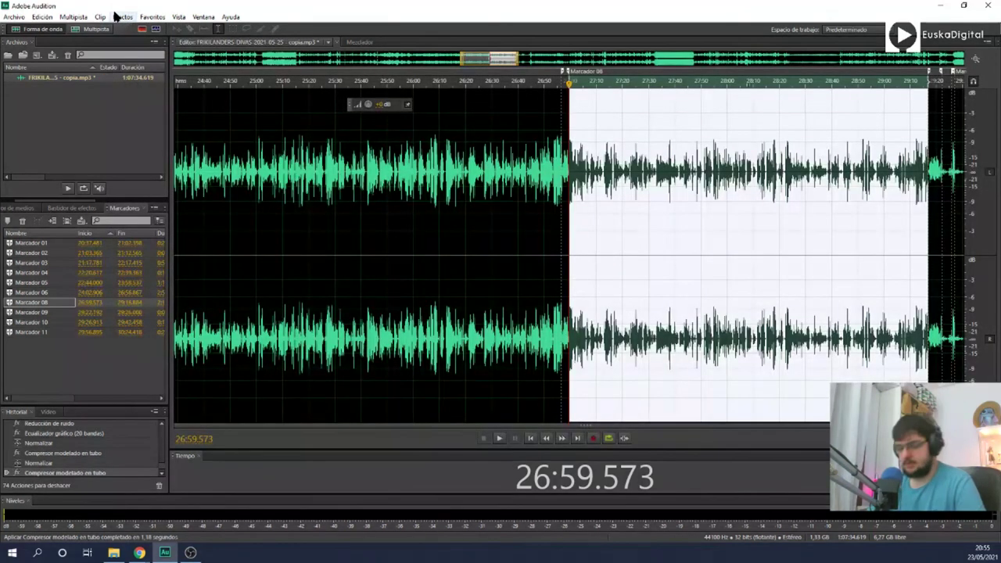
Step: Apply noise reduction at 100 % and 10 dB to the Marcador 08 range, and equalize it with the 20-band graphic equalizer
{"action": "key", "text": "ctrl+shift+p"}
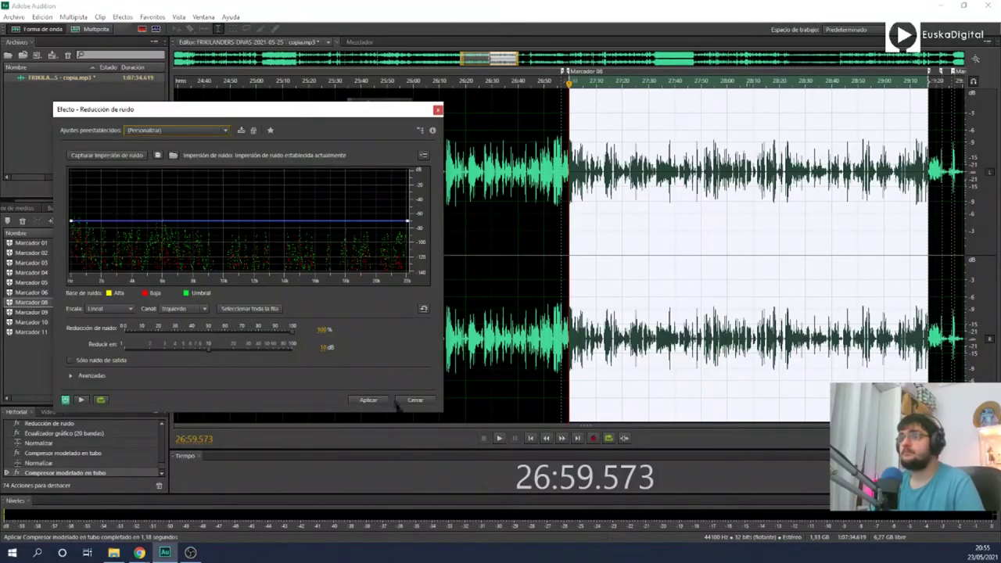
{"action": "left_click", "coordinate": [367, 400]}
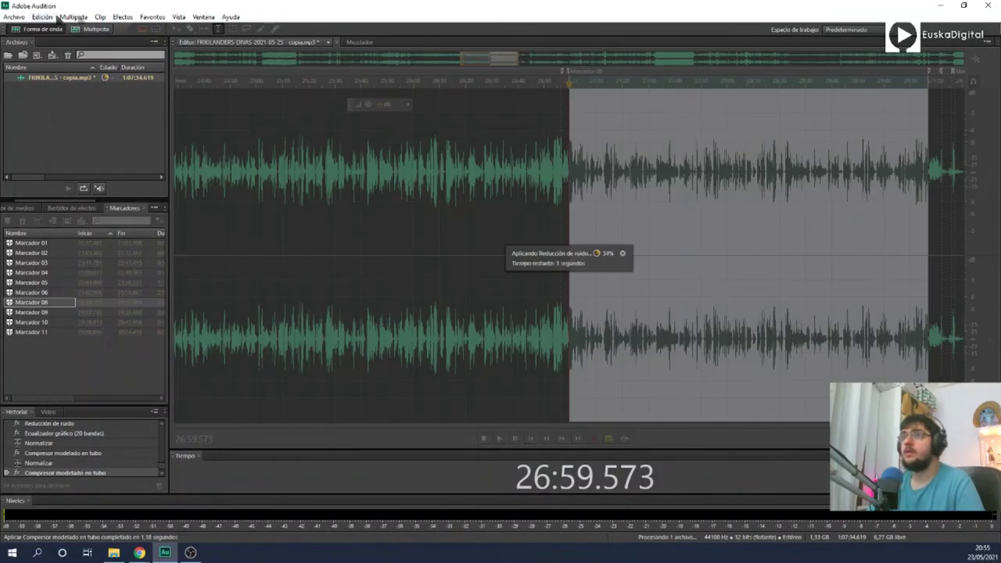
{"action": "left_click", "coordinate": [122, 18]}
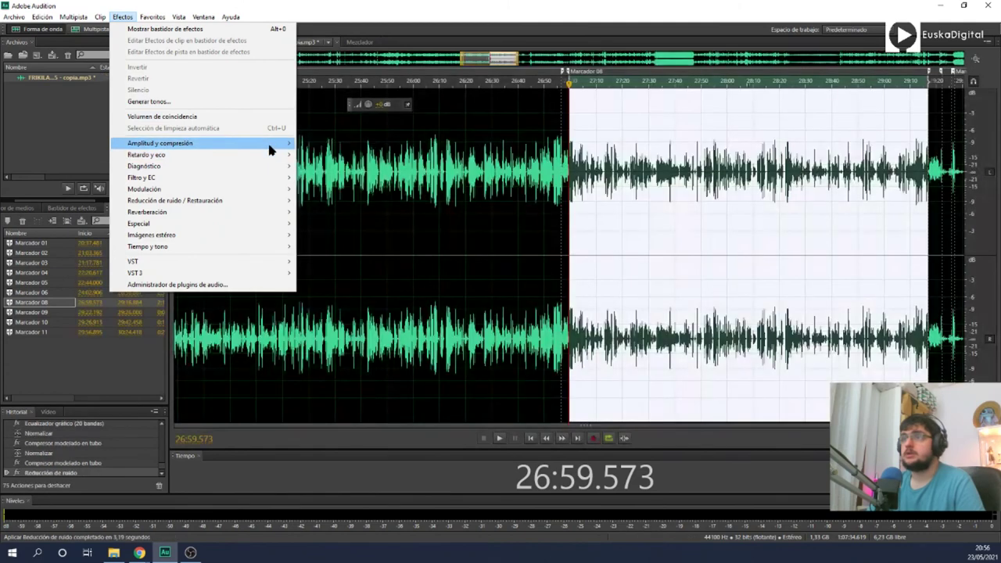
{"action": "mouse_move", "coordinate": [285, 179]}
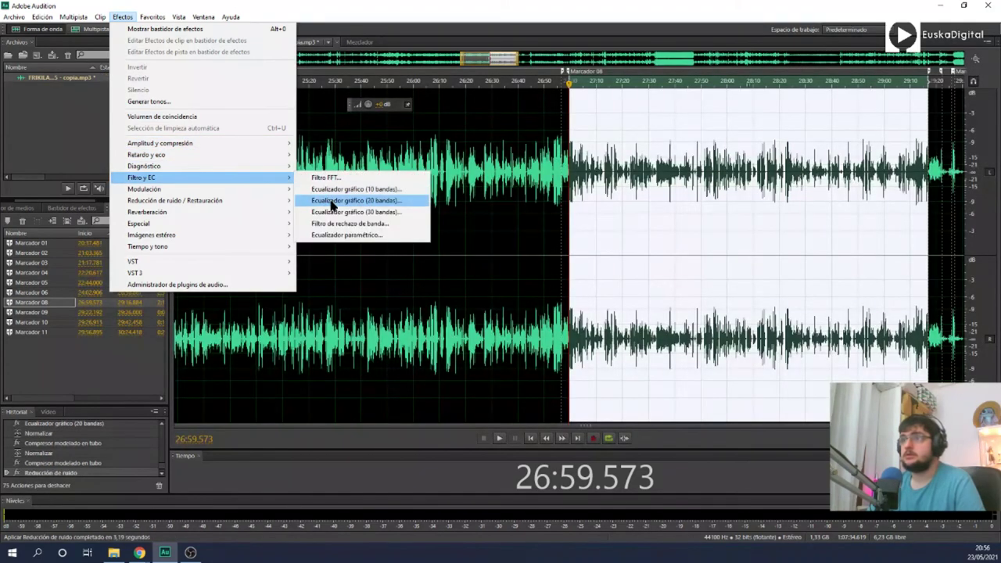
{"action": "left_click", "coordinate": [330, 201]}
{"action": "left_click", "coordinate": [474, 389]}
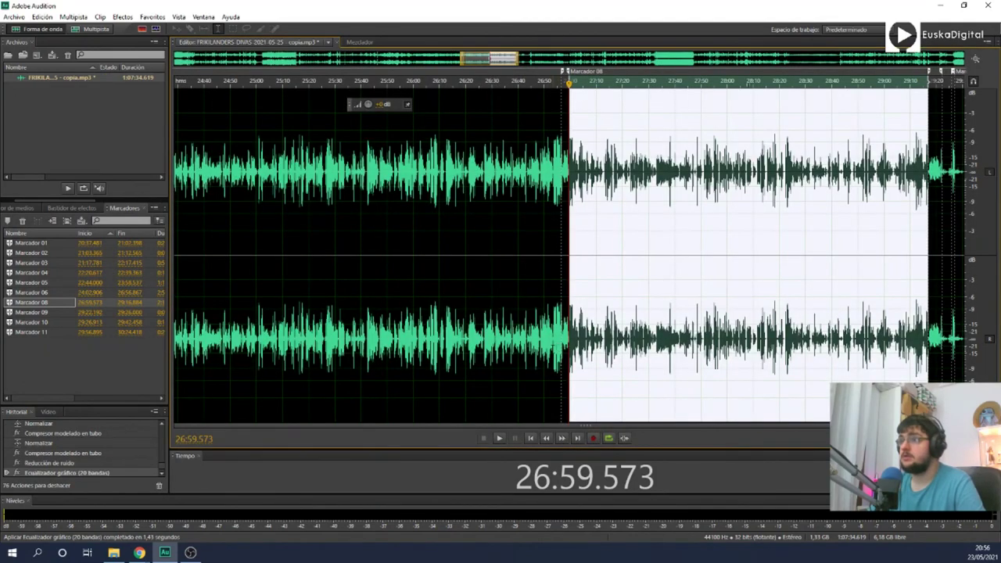
Step: Play the transition into the processed Marcador 08 and a further passage from about 27:21
{"action": "left_click", "coordinate": [557, 348]}
{"action": "key", "text": "space"}
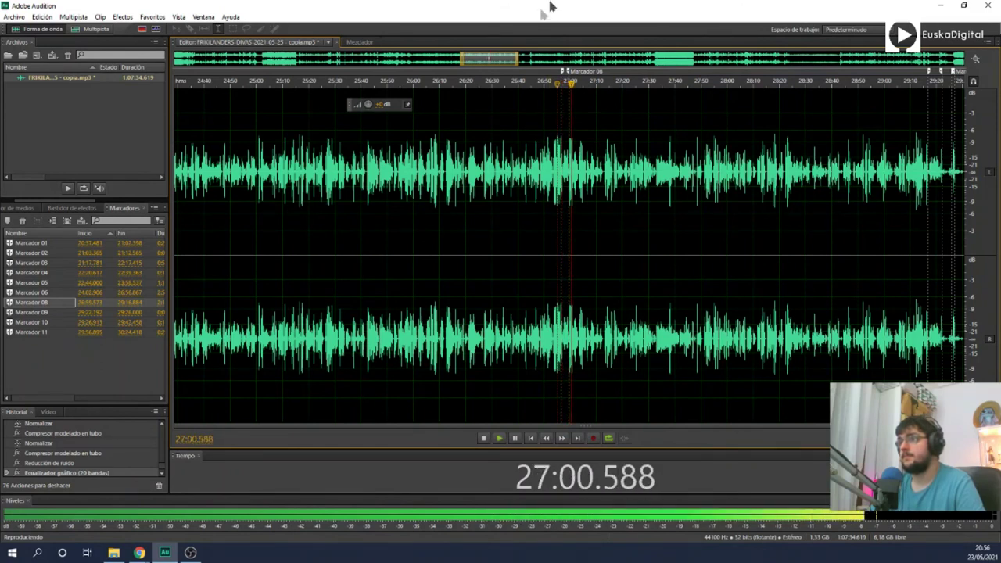
{"action": "left_click_drag", "start_coordinate": [505, 61], "coordinate": [514, 61]}
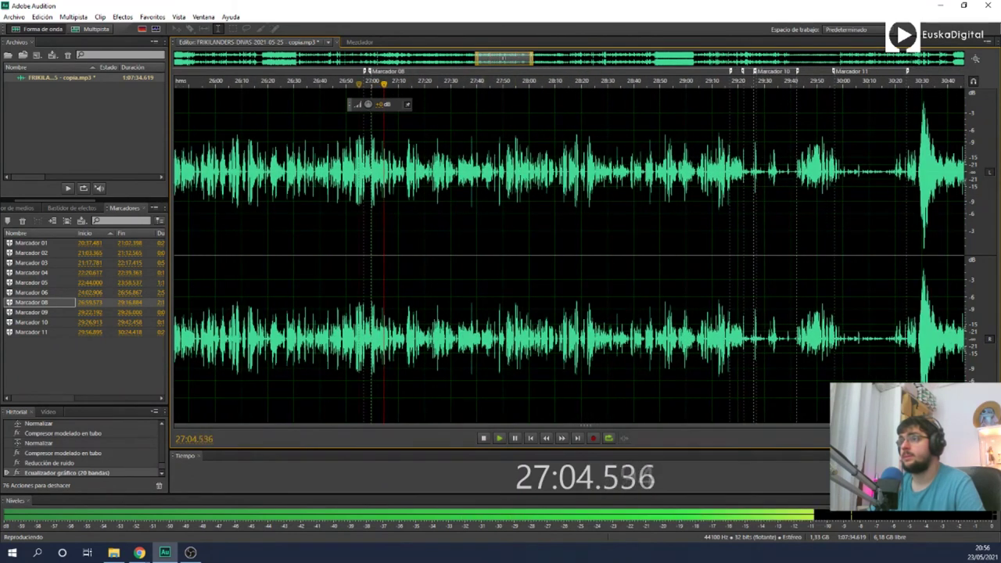
{"action": "left_click", "coordinate": [428, 80]}
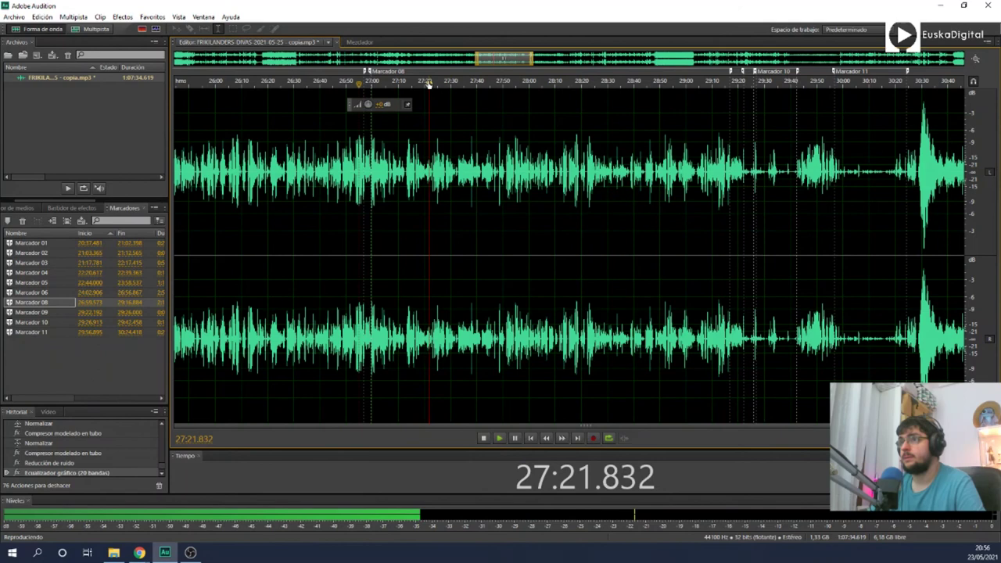
{"action": "left_click_drag", "start_coordinate": [506, 58], "coordinate": [536, 57]}
{"action": "key", "text": "space"}
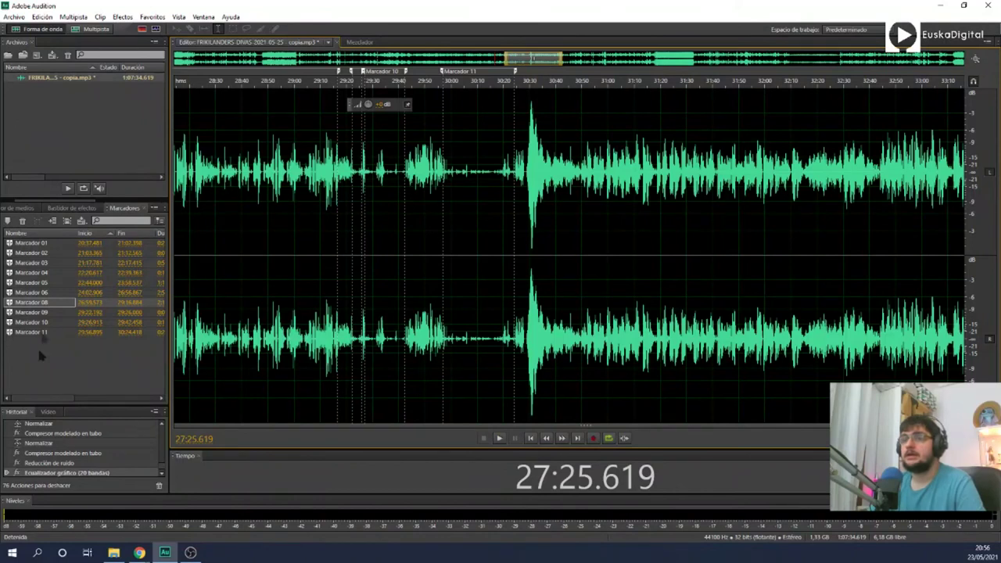
Step: Select the Marcador 09 range, normalize it and apply the tube-modeled compressor
{"action": "left_click", "coordinate": [57, 313]}
{"action": "left_click", "coordinate": [154, 17]}
{"action": "left_click", "coordinate": [243, 167]}
{"action": "left_click", "coordinate": [123, 16]}
{"action": "mouse_move", "coordinate": [196, 143]}
{"action": "left_click", "coordinate": [359, 273]}
{"action": "left_click", "coordinate": [592, 366]}
Step: Normalize the Marcador 09 range a second time and compress it again with the tube-modeled compressor
{"action": "left_click", "coordinate": [153, 16]}
{"action": "left_click", "coordinate": [242, 168]}
{"action": "left_click", "coordinate": [122, 17]}
{"action": "left_click", "coordinate": [360, 274]}
{"action": "left_click", "coordinate": [588, 365]}
Step: Apply the 20-band graphic equalizer to the Marcador 09 range
{"action": "left_click", "coordinate": [123, 17]}
{"action": "left_click", "coordinate": [367, 201]}
{"action": "left_click", "coordinate": [367, 201]}
Step: Select the Marcador 10 range, normalize it to -0.1 dB and apply the tube-modeled compressor
{"action": "left_click", "coordinate": [53, 322]}
{"action": "left_click", "coordinate": [152, 16]}
{"action": "left_click", "coordinate": [228, 156]}
{"action": "left_click", "coordinate": [122, 17]}
{"action": "left_click", "coordinate": [440, 247]}
Step: Normalize the Marcador 10 range to -0.1 dB a second time and compress it again with the tube-modeled compressor
{"action": "left_click", "coordinate": [152, 17]}
{"action": "left_click", "coordinate": [228, 156]}
{"action": "left_click", "coordinate": [123, 16]}
{"action": "left_click", "coordinate": [360, 258]}
{"action": "left_click", "coordinate": [588, 365]}
Step: Apply noise reduction and the 20-band graphic equalizer to the Marcador 10 range
{"action": "left_click", "coordinate": [122, 16]}
{"action": "left_click", "coordinate": [359, 212]}
{"action": "left_click", "coordinate": [375, 406]}
{"action": "left_click", "coordinate": [123, 16]}
{"action": "left_click", "coordinate": [367, 200]}
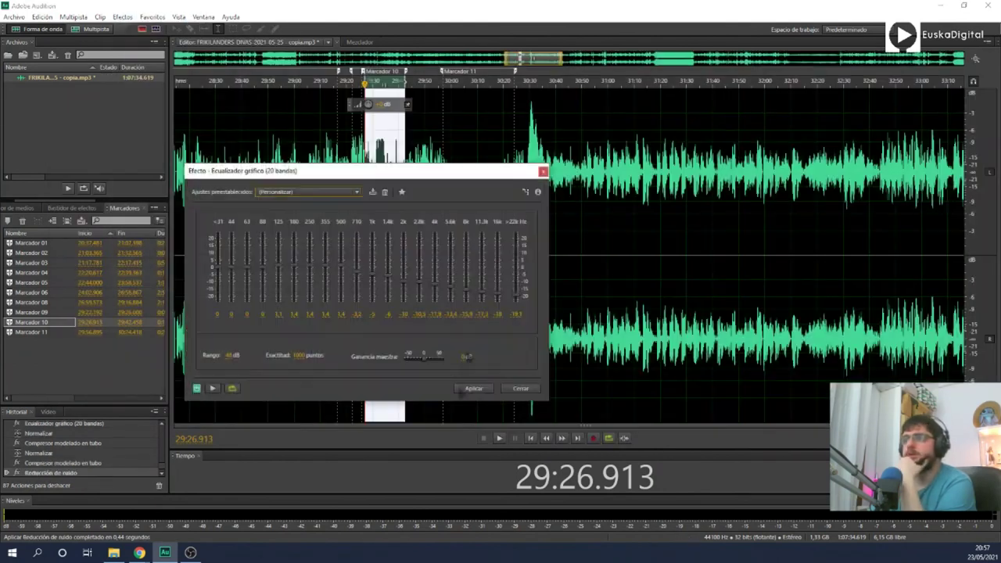
{"action": "left_click", "coordinate": [471, 389]}
Step: Play back the processed Marcador 10 passage from about 29:03 to 29:45
{"action": "left_click", "coordinate": [303, 329]}
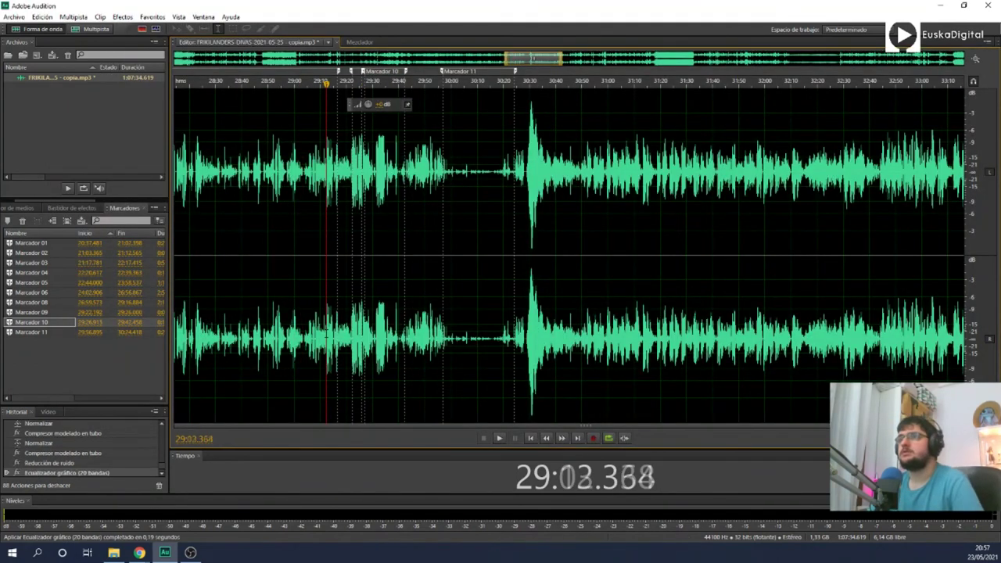
{"action": "key", "text": "space"}
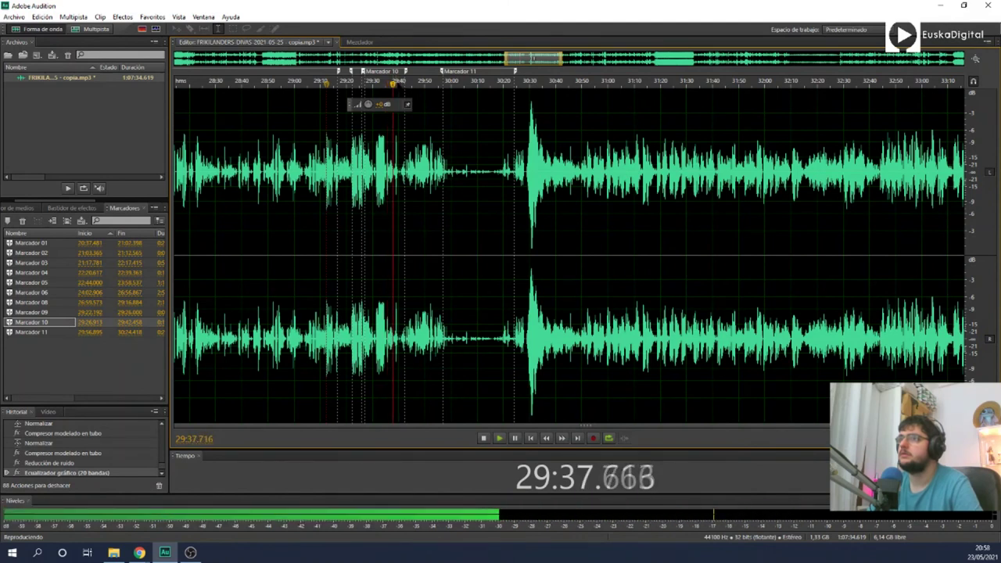
{"action": "left_click", "coordinate": [398, 84]}
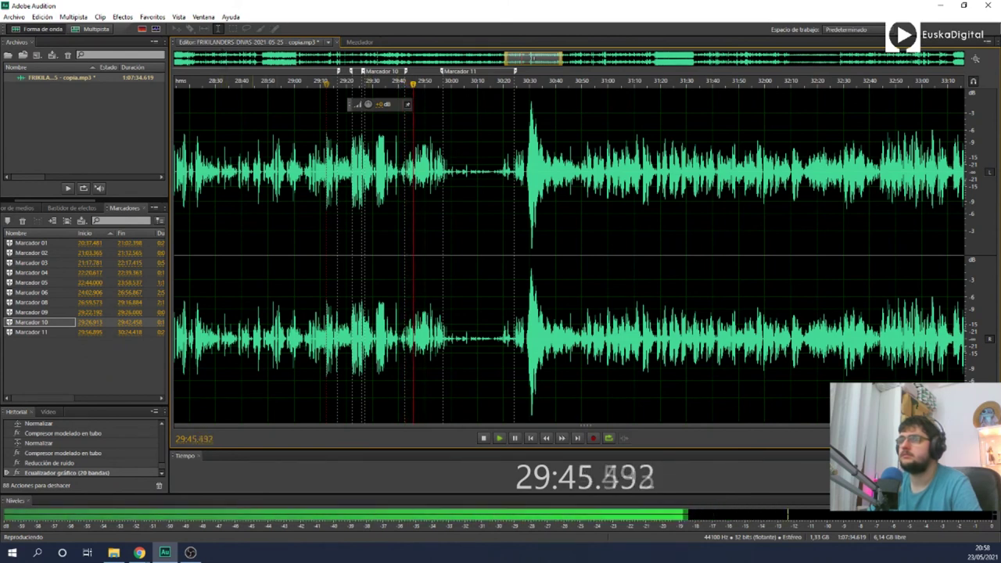
{"action": "key", "text": "space"}
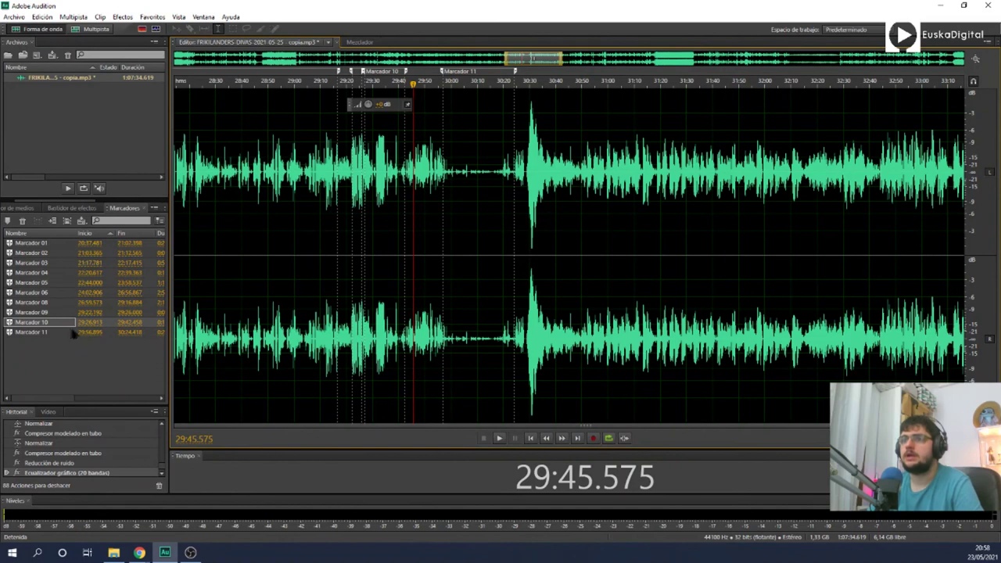
Step: Select the Marcador 11 range, normalize it to -0.1 dB and apply the tube-modeled compressor
{"action": "double_click", "coordinate": [65, 332]}
{"action": "left_click", "coordinate": [149, 16]}
{"action": "left_click", "coordinate": [161, 118]}
{"action": "left_click", "coordinate": [123, 17]}
{"action": "mouse_move", "coordinate": [277, 144]}
{"action": "left_click", "coordinate": [356, 246]}
{"action": "left_click", "coordinate": [586, 365]}
Step: Normalize the Marcador 11 range to -0.1 dB a second time and compress it again with the tube-modeled compressor
{"action": "left_click", "coordinate": [152, 16]}
{"action": "left_click", "coordinate": [207, 156]}
{"action": "left_click", "coordinate": [122, 16]}
{"action": "left_click", "coordinate": [355, 246]}
{"action": "left_click", "coordinate": [586, 364]}
Step: Apply noise reduction and the 20-band graphic equalizer to the Marcador 11 range
{"action": "left_click", "coordinate": [123, 17]}
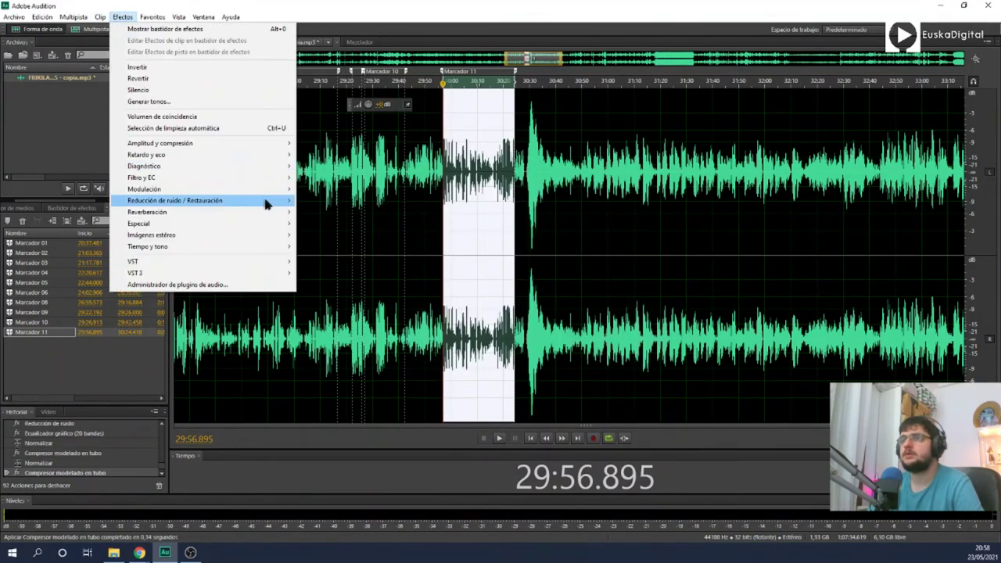
{"action": "mouse_move", "coordinate": [267, 203]}
{"action": "left_click", "coordinate": [351, 201]}
{"action": "left_click", "coordinate": [369, 399]}
{"action": "left_click", "coordinate": [123, 16]}
{"action": "mouse_move", "coordinate": [276, 178]}
{"action": "left_click", "coordinate": [356, 201]}
{"action": "left_click", "coordinate": [473, 388]}
Step: Play back the end of the processed Marcador 11 passage up to about 30:26
{"action": "left_click", "coordinate": [494, 368]}
{"action": "key", "text": "space"}
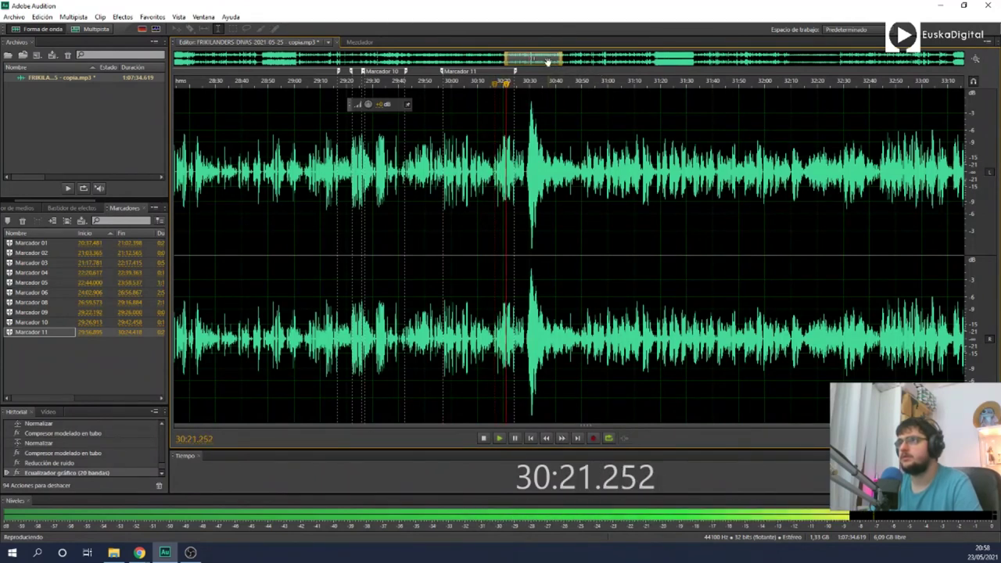
{"action": "scroll", "coordinate": [547, 61], "scroll_direction": "down", "scroll_amount": 2}
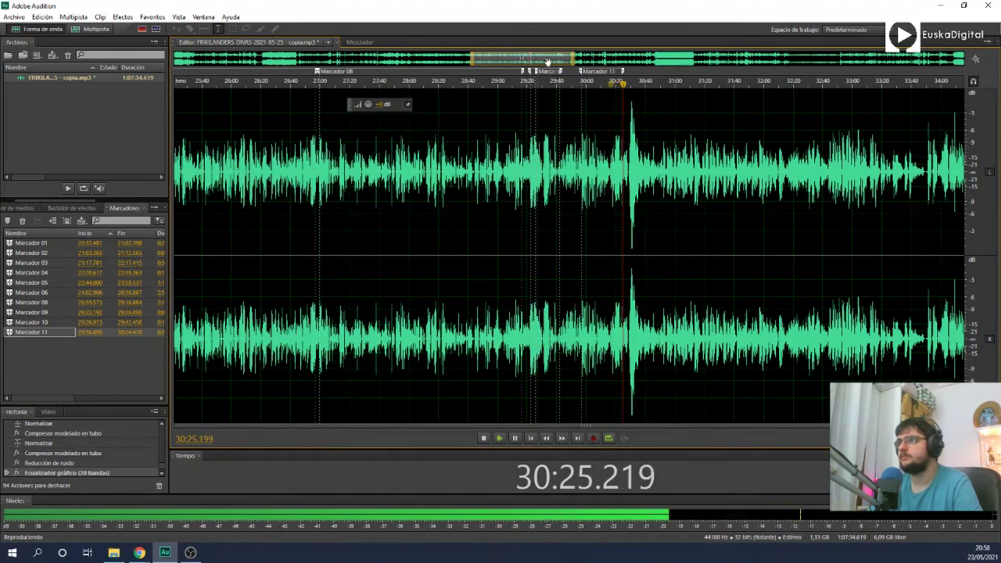
{"action": "key", "text": "space"}
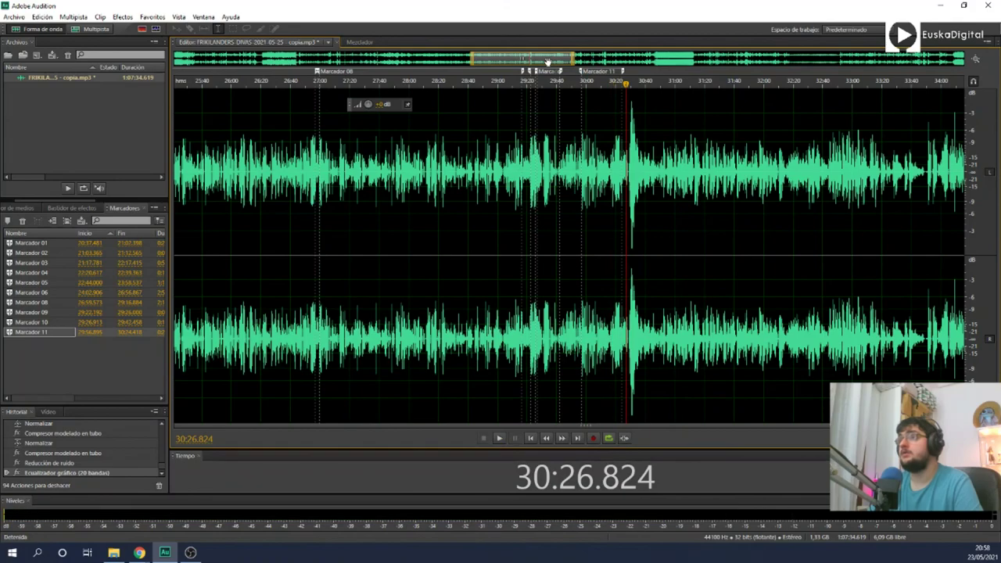
Step: Find the remaining quiet passage near the end of the podcast and listen to it around 54:29
{"action": "scroll", "coordinate": [547, 61], "scroll_direction": "down", "scroll_amount": 6}
{"action": "left_click_drag", "start_coordinate": [622, 63], "coordinate": [814, 60]}
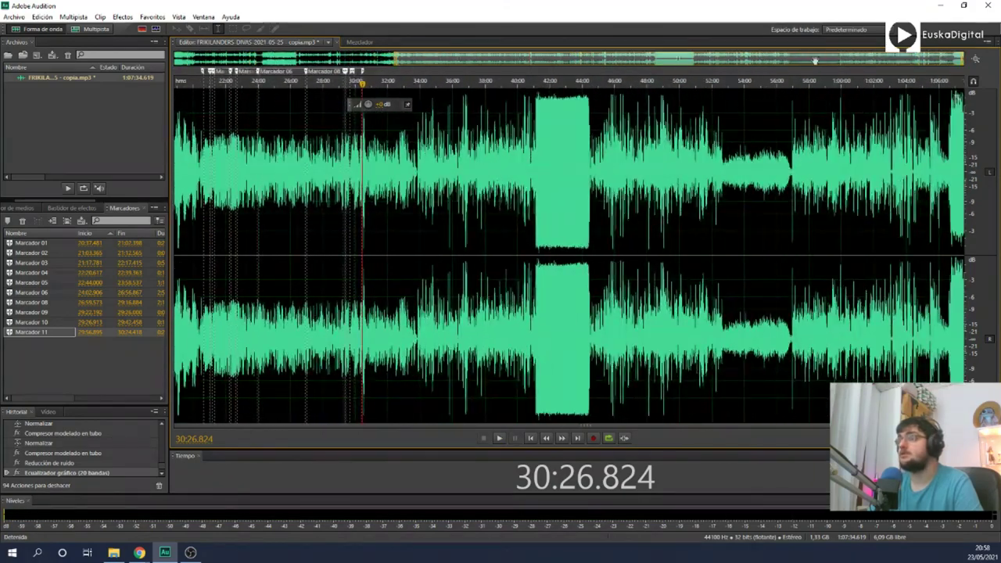
{"action": "left_click", "coordinate": [752, 102]}
{"action": "key", "text": "space"}
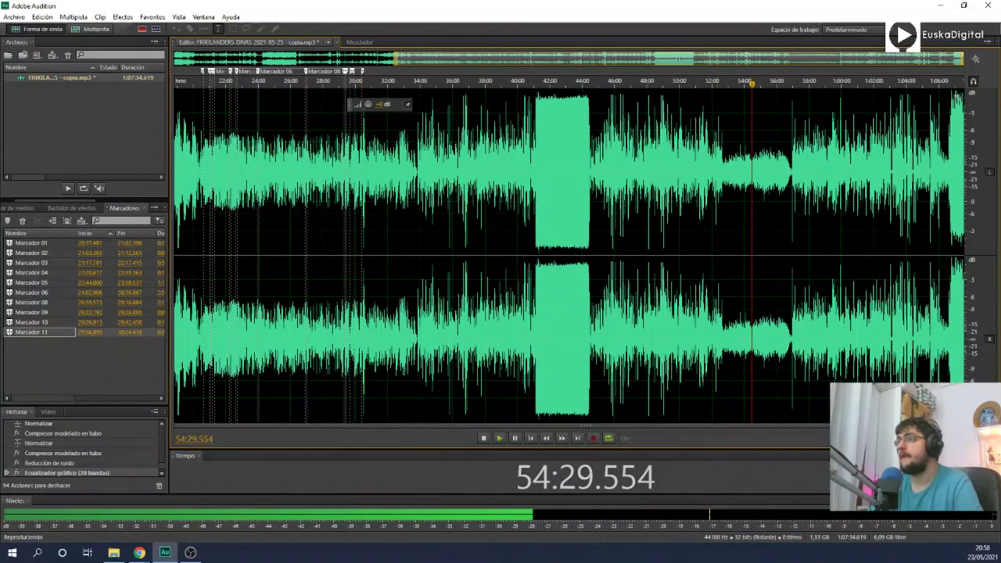
{"action": "key", "text": "space"}
Step: Select the quiet passage from about 52:38 to 56:54 and normalize it to -0.1 dB
{"action": "scroll", "coordinate": [747, 59], "scroll_direction": "up", "scroll_amount": 3}
{"action": "scroll", "coordinate": [801, 234], "scroll_direction": "up", "scroll_amount": 3}
{"action": "scroll", "coordinate": [626, 235], "scroll_direction": "up", "scroll_amount": 5}
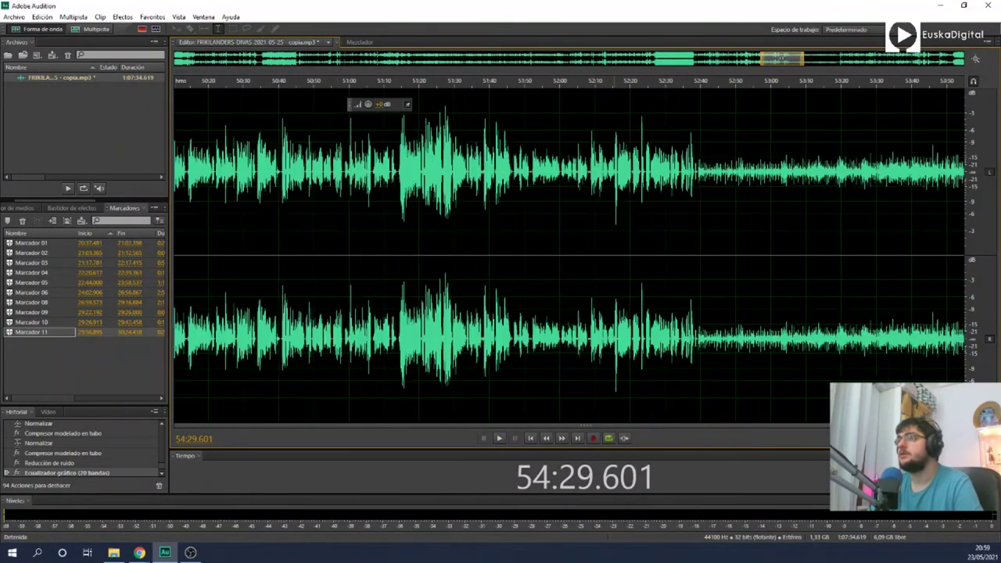
{"action": "left_click", "coordinate": [743, 234]}
{"action": "key", "text": "space"}
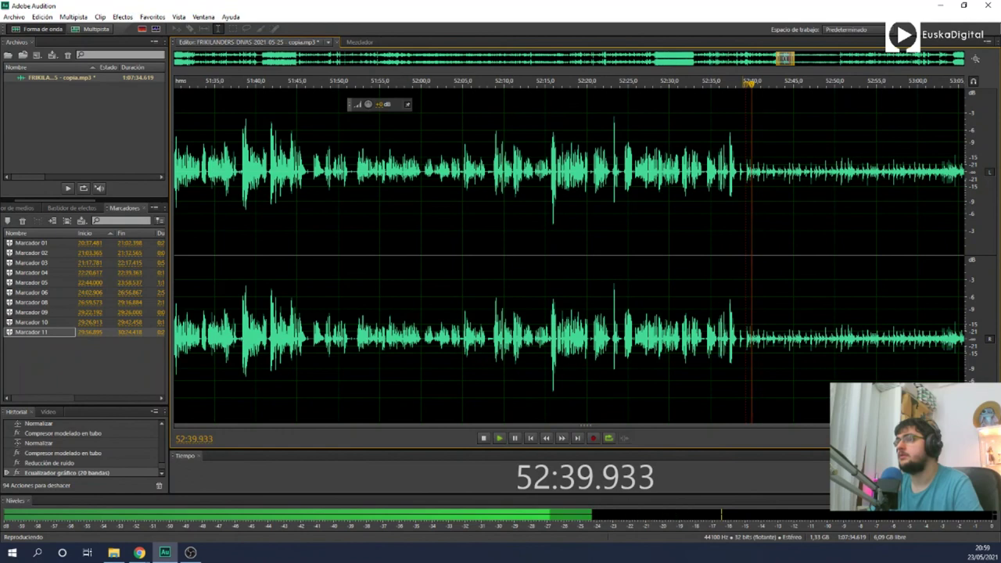
{"action": "key", "text": "space"}
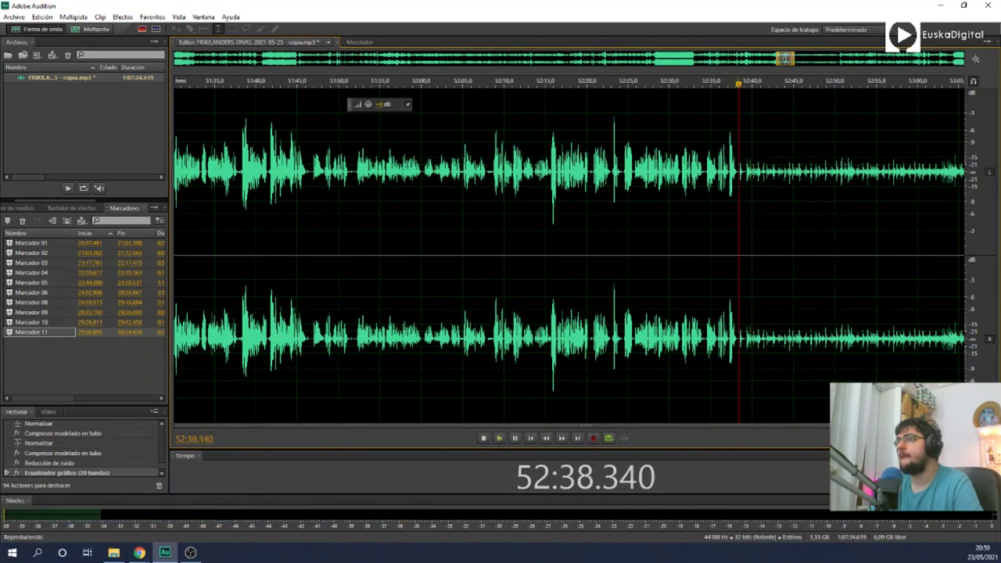
{"action": "key", "text": "space"}
{"action": "left_click_drag", "start_coordinate": [738, 234], "coordinate": [722, 200]}
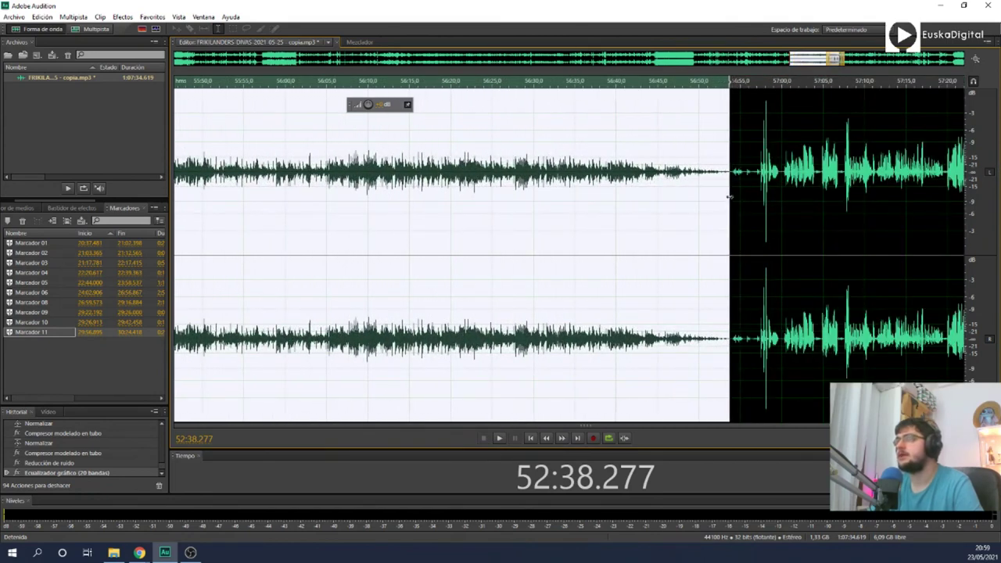
{"action": "left_click", "coordinate": [152, 17]}
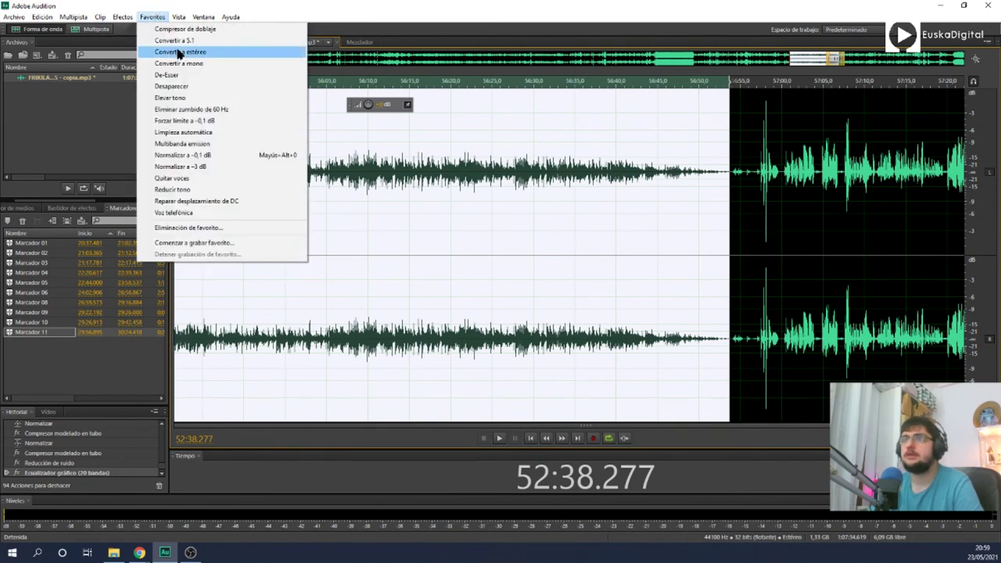
{"action": "left_click", "coordinate": [193, 156]}
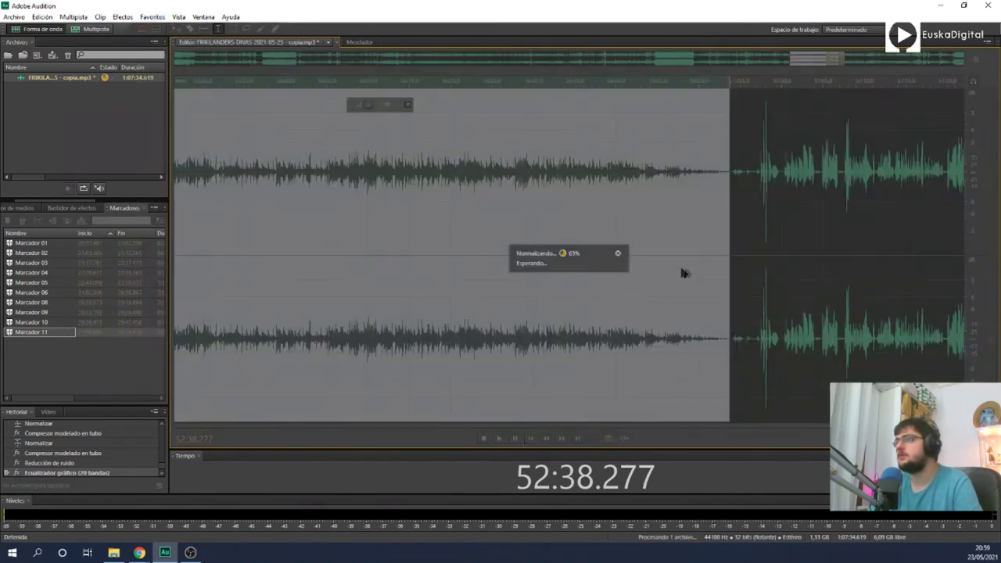
Step: Play back the end of the normalized passage around 56:52
{"action": "key", "text": "space"}
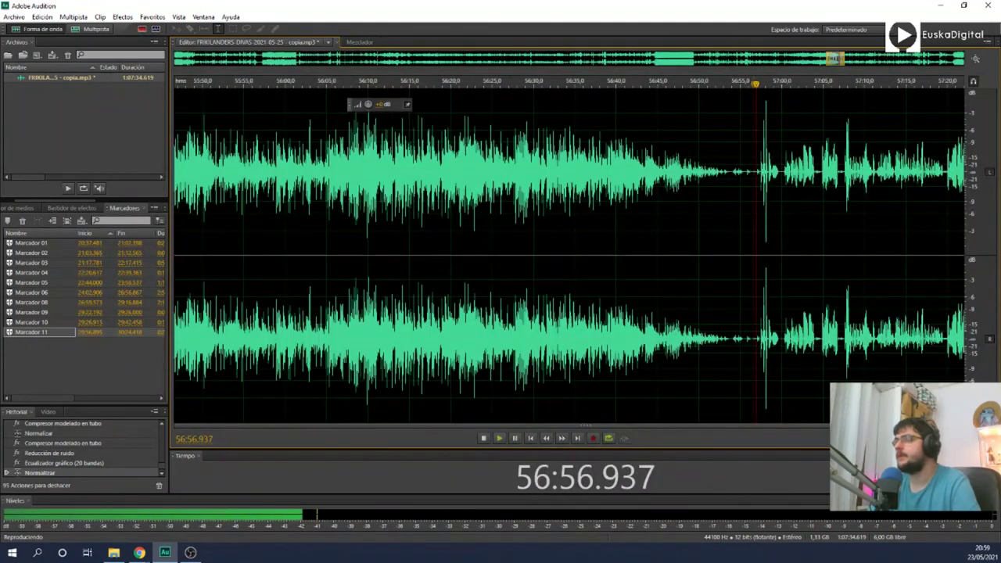
{"action": "scroll", "coordinate": [753, 256], "scroll_direction": "up", "scroll_amount": 5}
{"action": "key", "text": "space"}
{"action": "left_click", "coordinate": [592, 256]}
{"action": "key", "text": "space"}
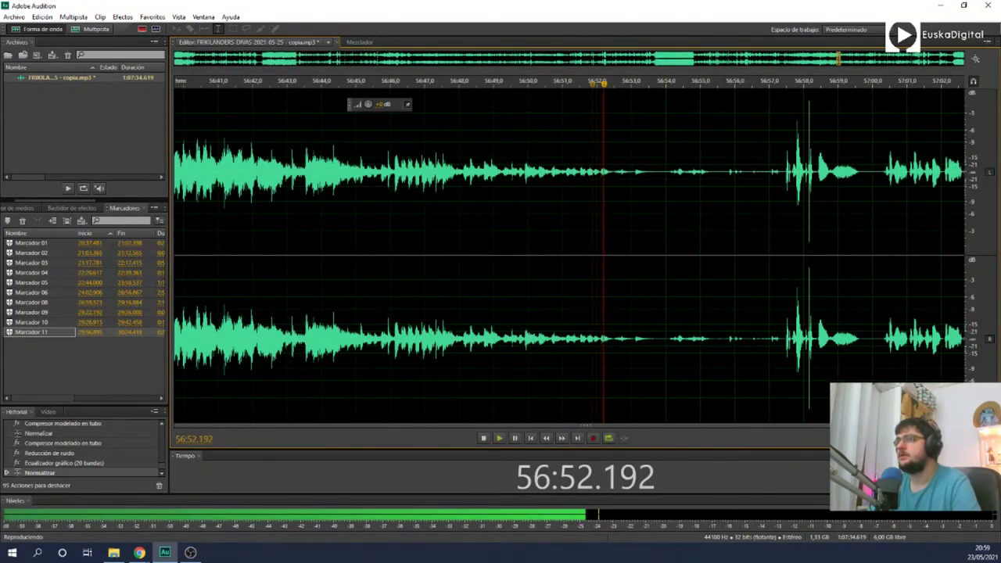
Step: Audition and delete the stretch of audio between 56:54 and about 57:00
{"action": "left_click_drag", "start_coordinate": [666, 231], "coordinate": [877, 224]}
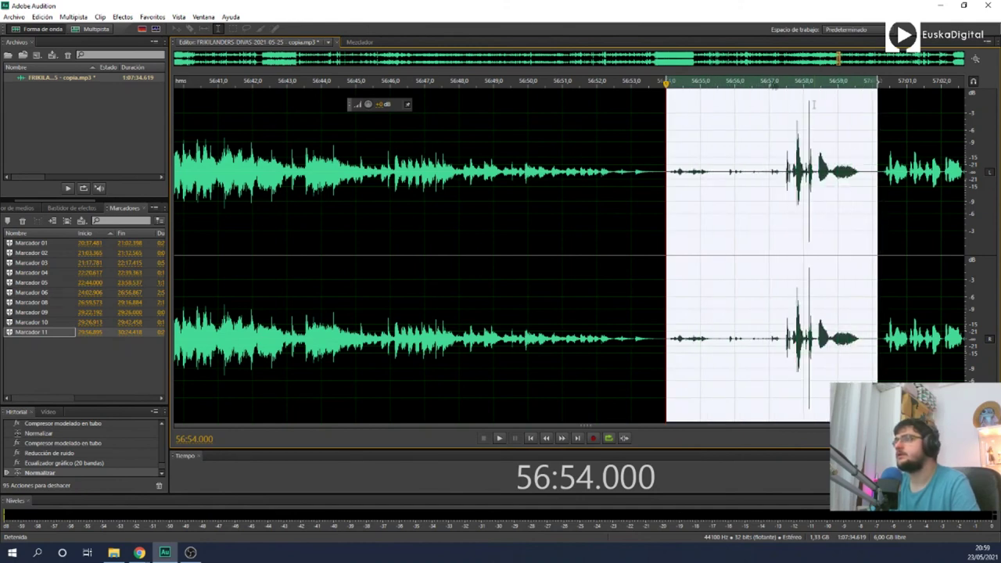
{"action": "key", "text": "space"}
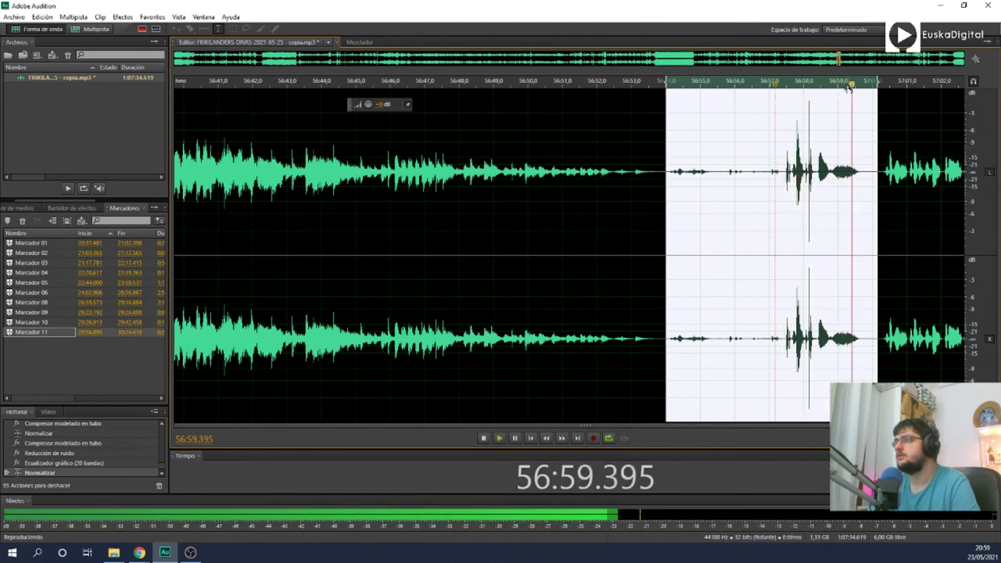
{"action": "key", "text": "space"}
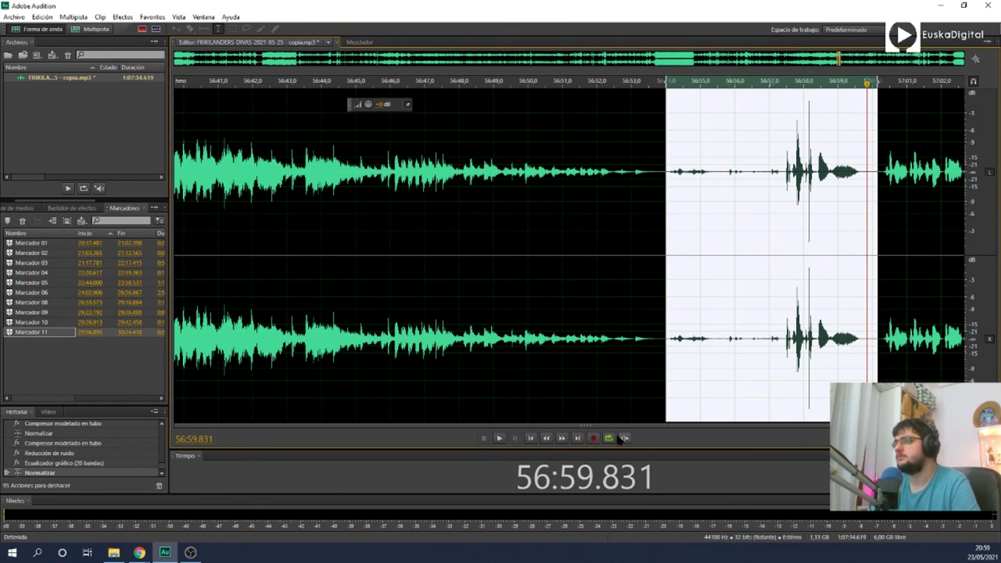
{"action": "key", "text": "space"}
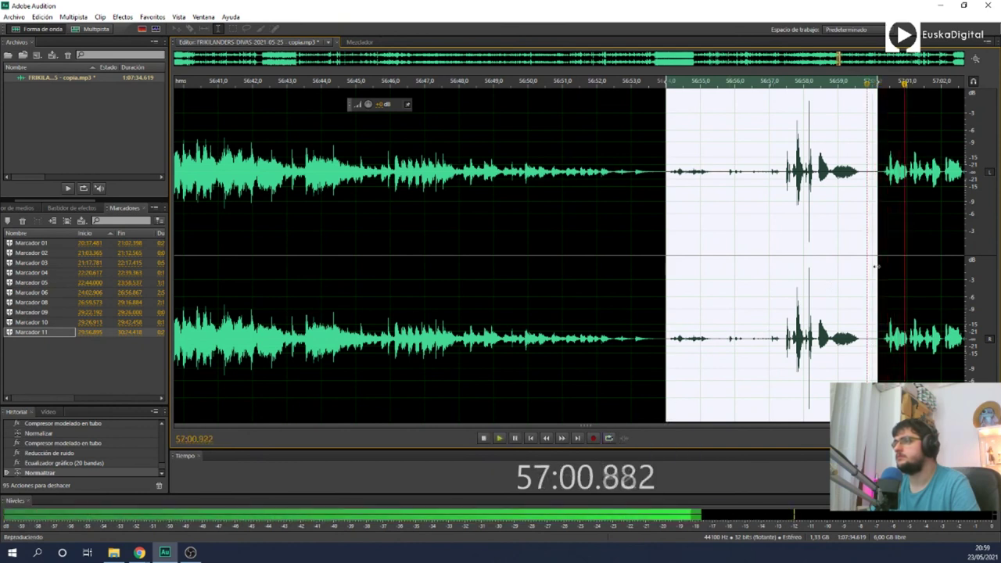
{"action": "key", "text": "space"}
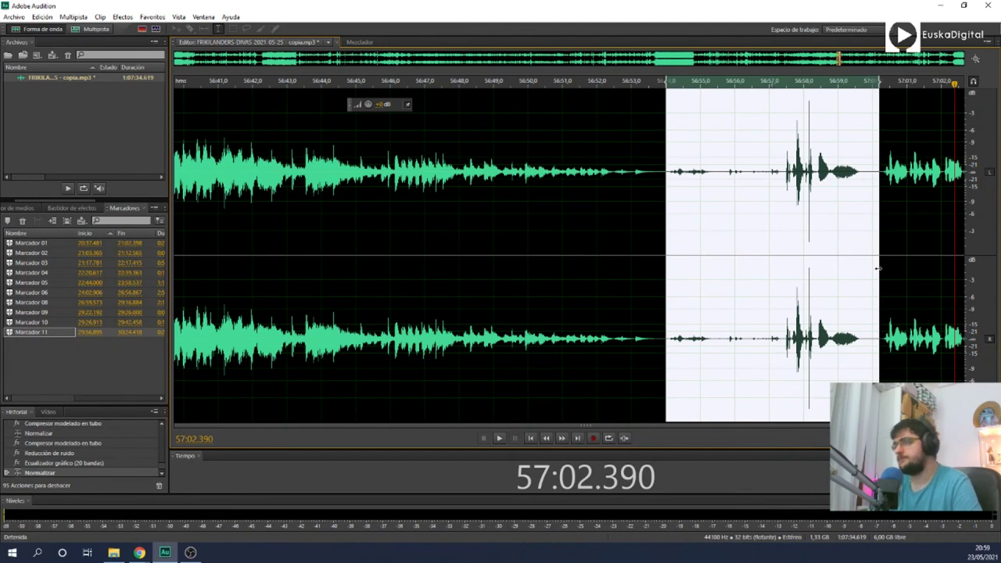
{"action": "key", "text": "Delete"}
Step: Play back the join at 56:54 and look over the rest of the waveform to the end
{"action": "key", "text": "space"}
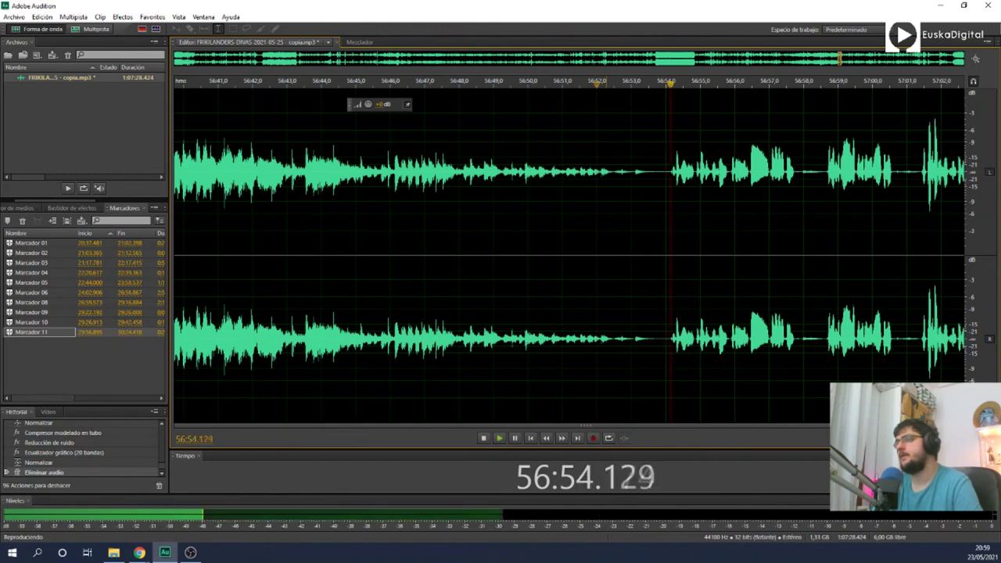
{"action": "scroll", "coordinate": [651, 256], "scroll_direction": "down", "scroll_amount": 8}
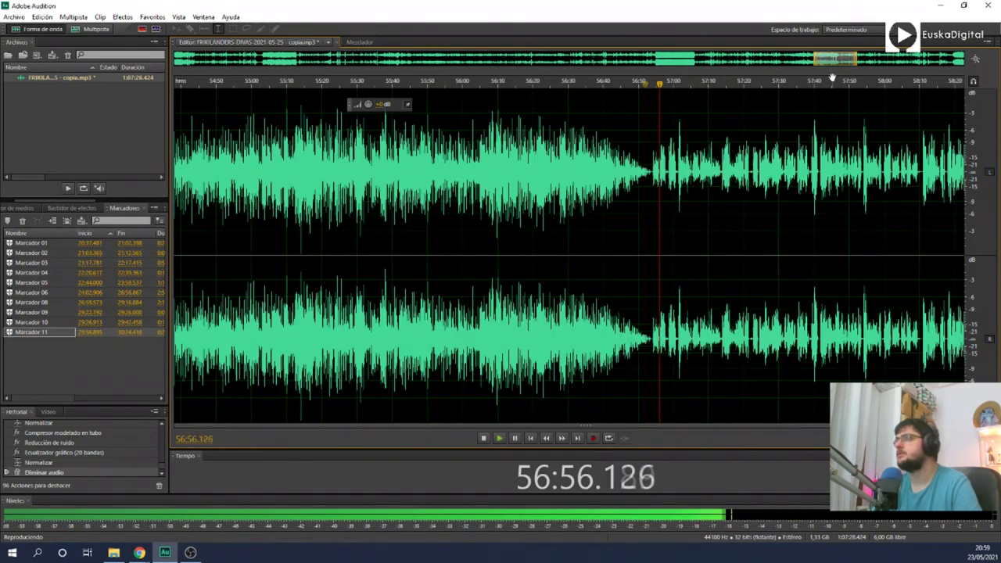
{"action": "scroll", "coordinate": [842, 62], "scroll_direction": "down", "scroll_amount": 5}
{"action": "left_click_drag", "start_coordinate": [842, 61], "coordinate": [921, 64]}
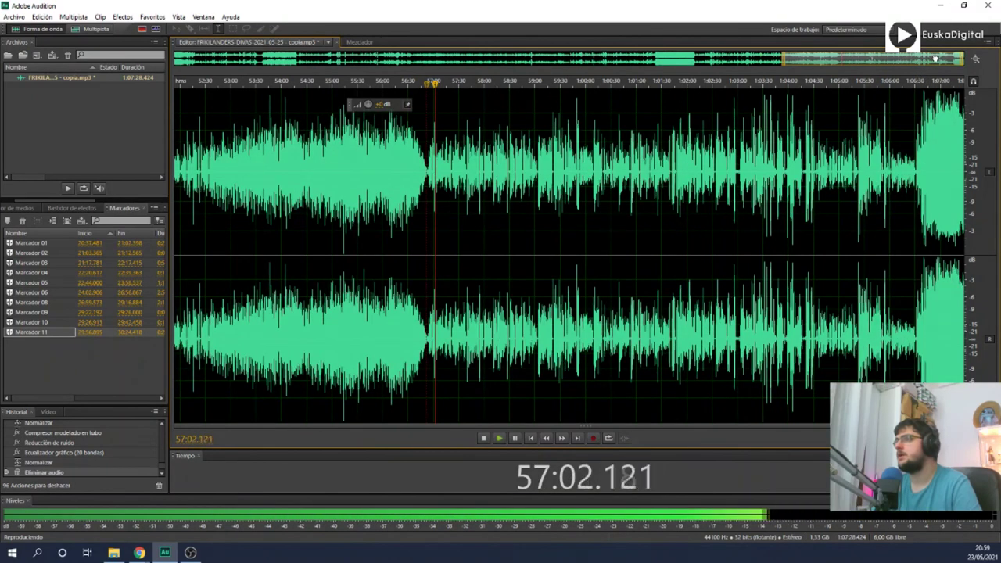
Step: Go back to the middle of the podcast and listen to the loud peak just after Marcador 11, around 30:30
{"action": "left_click_drag", "start_coordinate": [934, 59], "coordinate": [599, 63]}
{"action": "left_click", "coordinate": [601, 140]}
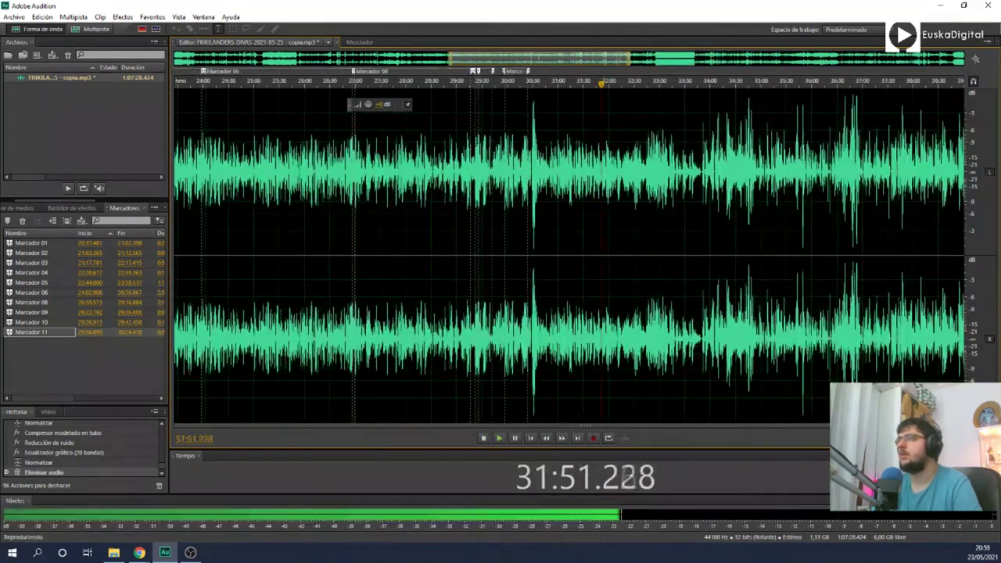
{"action": "key", "text": "space"}
{"action": "scroll", "coordinate": [551, 172], "scroll_direction": "up", "scroll_amount": 7}
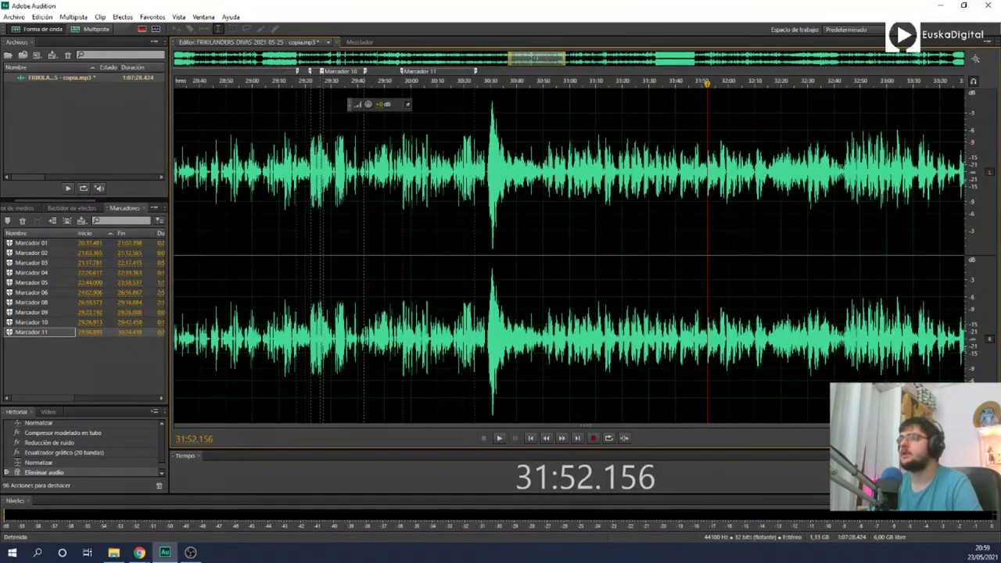
{"action": "left_click", "coordinate": [434, 142]}
{"action": "key", "text": "space"}
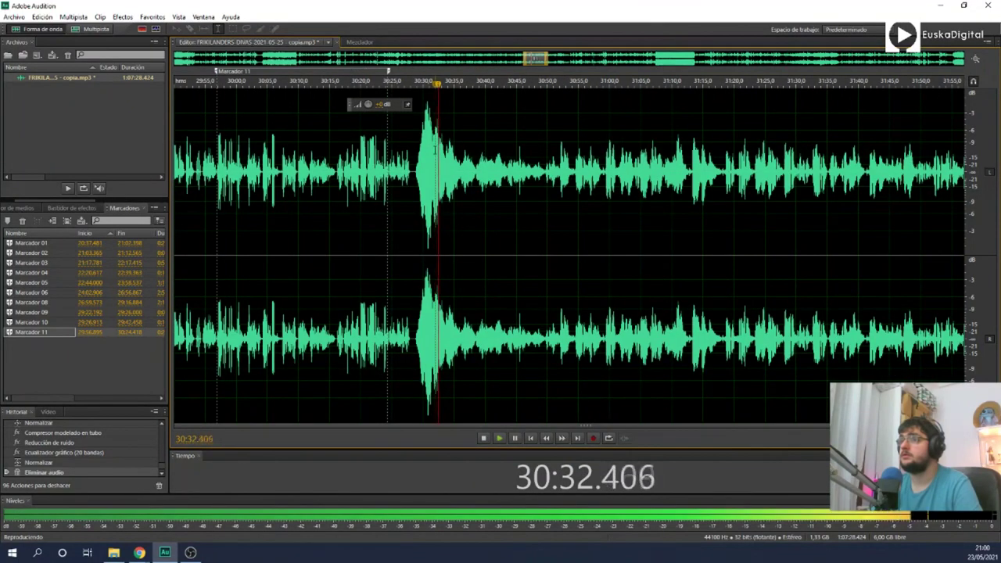
{"action": "left_click", "coordinate": [425, 141]}
{"action": "key", "text": "space"}
Step: Listen to the quiet passage in the first part of the podcast and to the loud block starting at about 7:34
{"action": "scroll", "coordinate": [425, 142], "scroll_direction": "down", "scroll_amount": 5}
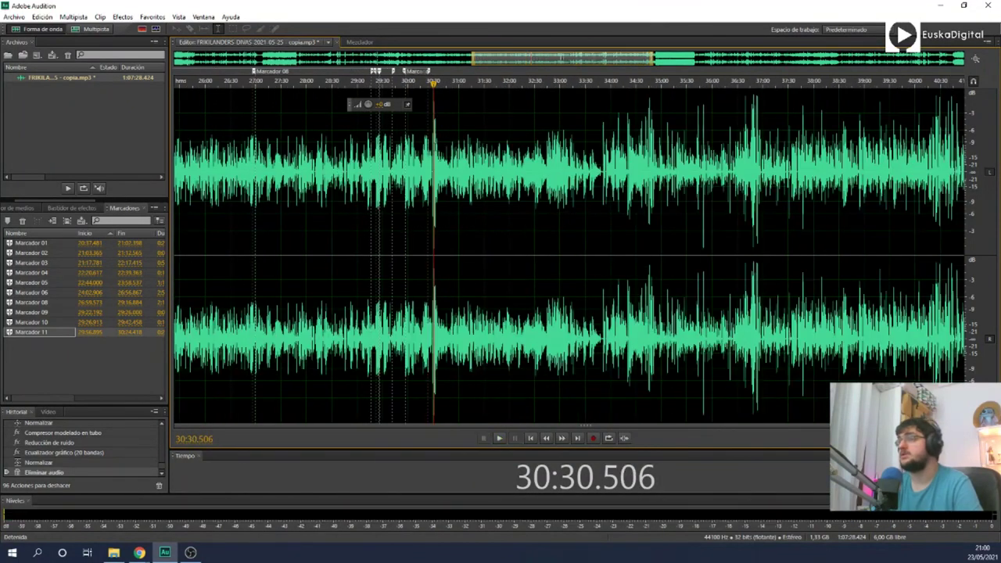
{"action": "left_click_drag", "start_coordinate": [509, 54], "coordinate": [211, 55]}
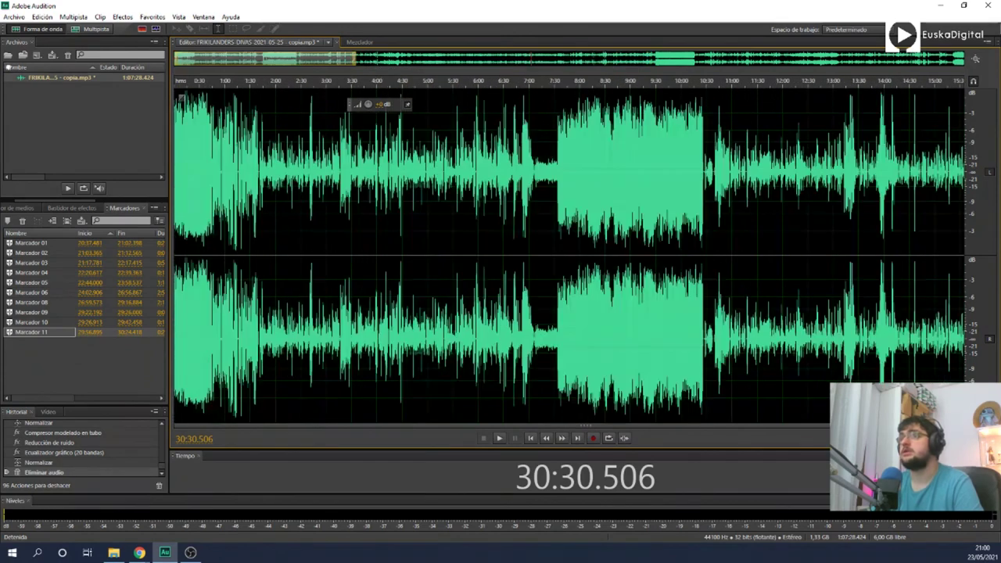
{"action": "left_click", "coordinate": [545, 169]}
{"action": "key", "text": "space"}
{"action": "scroll", "coordinate": [549, 168], "scroll_direction": "up", "scroll_amount": 3}
{"action": "left_click", "coordinate": [571, 168]}
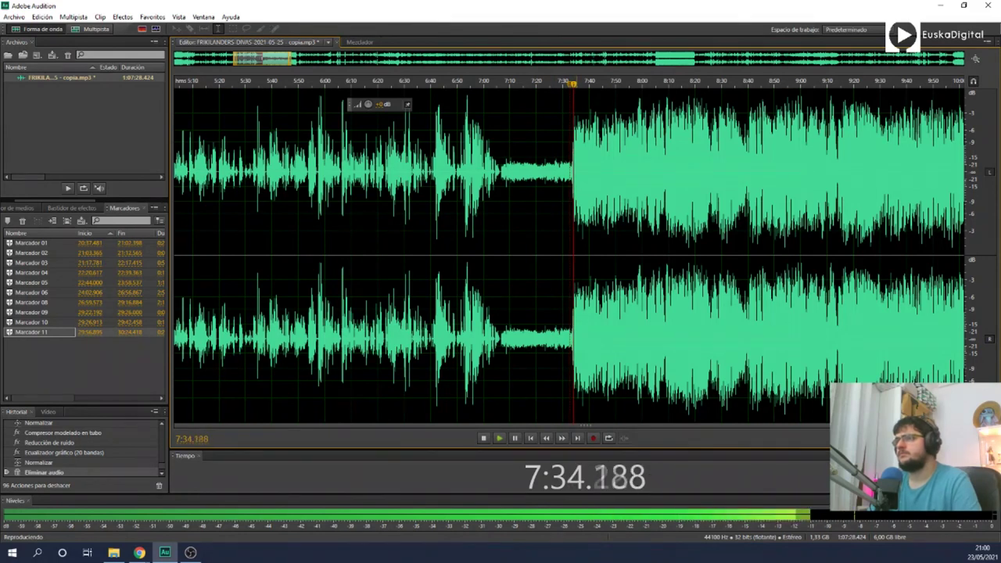
{"action": "key", "text": "space"}
Step: Compare the loud block at 7:35 with the passage from about 6:56 to 7:07 by playing both
{"action": "scroll", "coordinate": [573, 168], "scroll_direction": "down", "scroll_amount": 6}
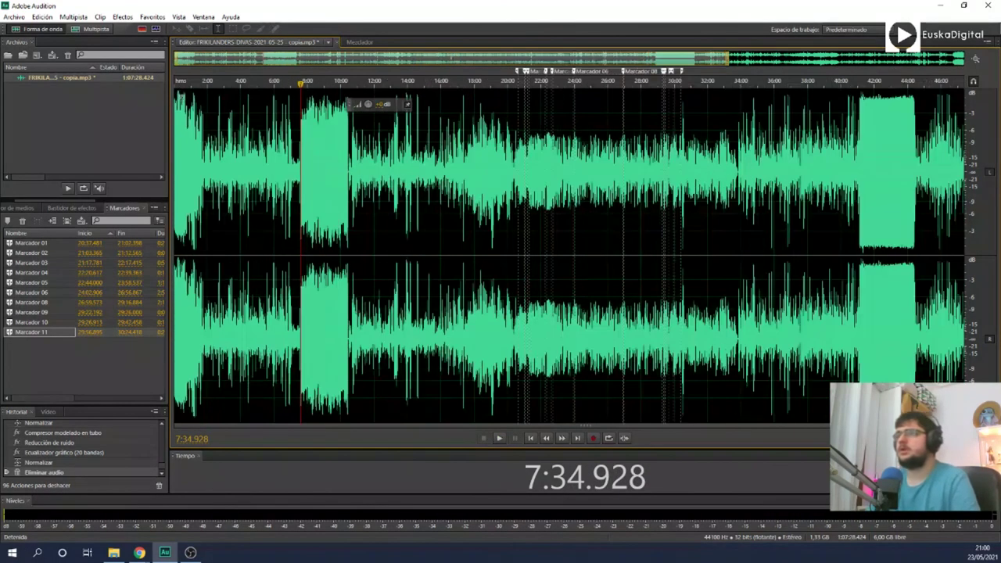
{"action": "scroll", "coordinate": [568, 250], "scroll_direction": "down", "scroll_amount": 2}
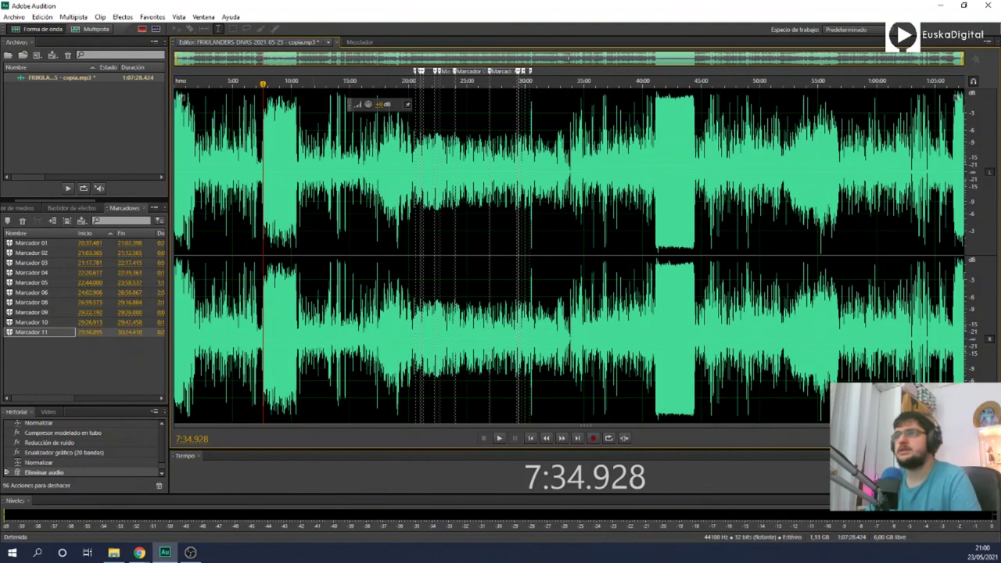
{"action": "scroll", "coordinate": [568, 250], "scroll_direction": "up", "scroll_amount": 8}
{"action": "key", "text": "space"}
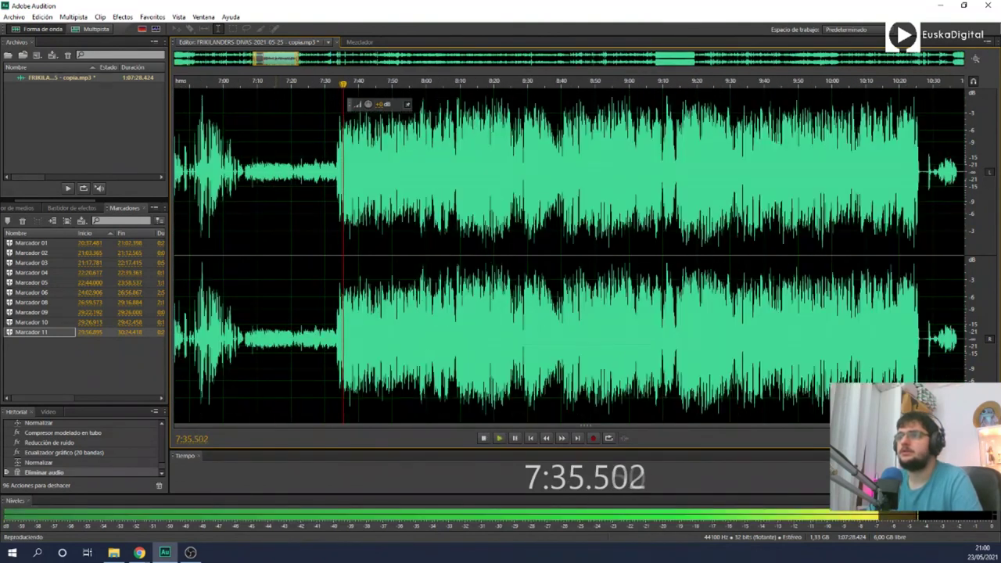
{"action": "key", "text": "space"}
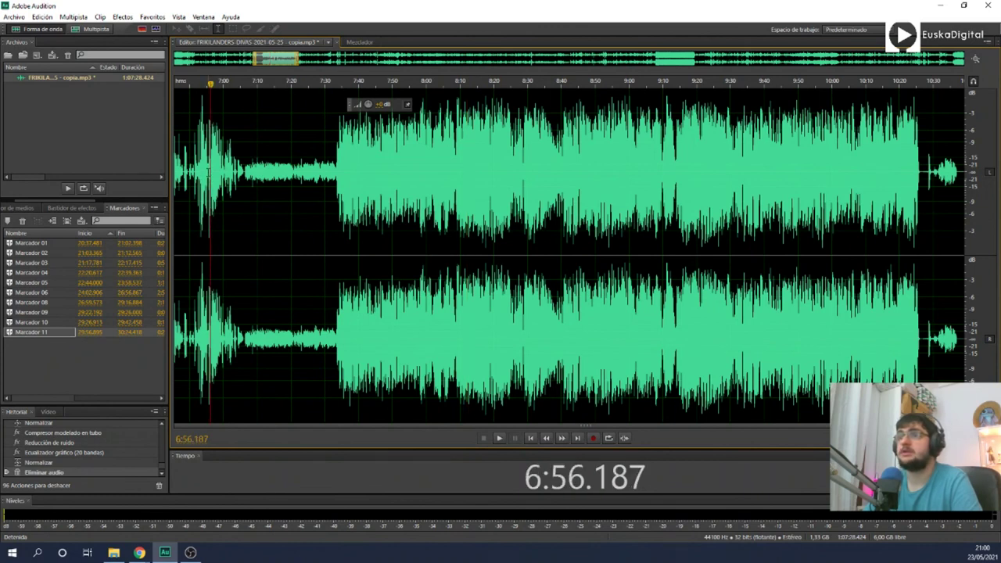
{"action": "key", "text": "space"}
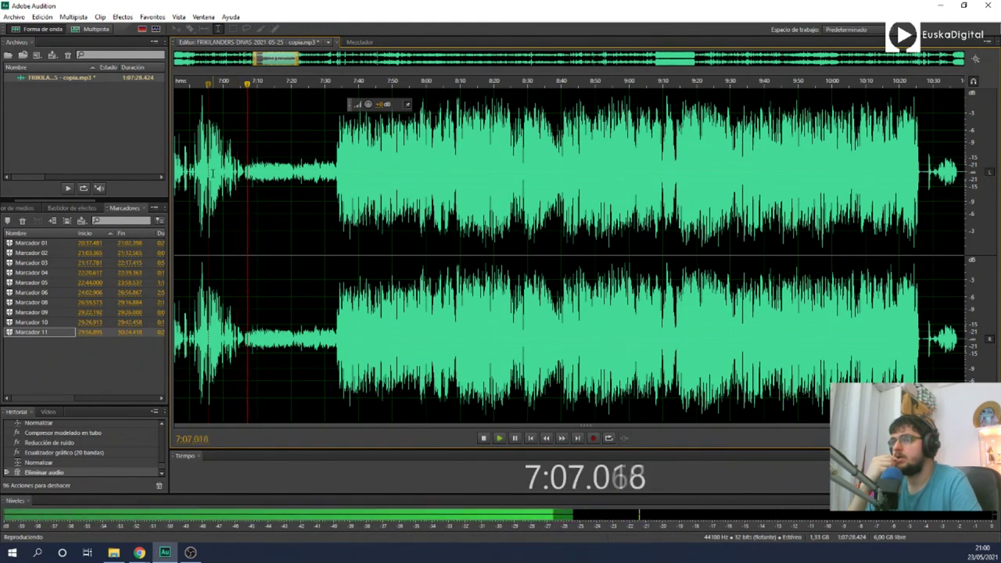
{"action": "key", "text": "space"}
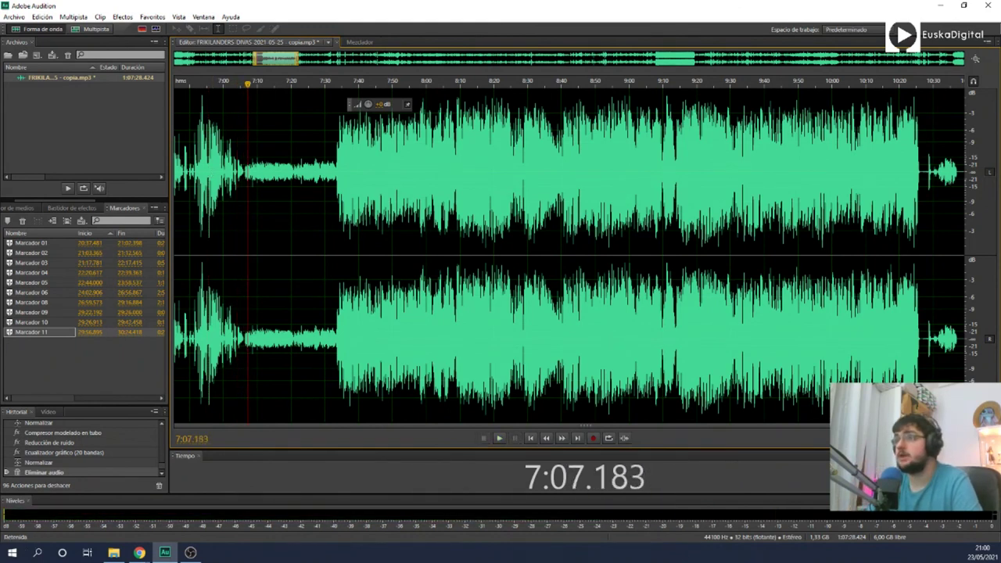
{"action": "scroll", "coordinate": [595, 364], "scroll_direction": "down", "scroll_amount": 9}
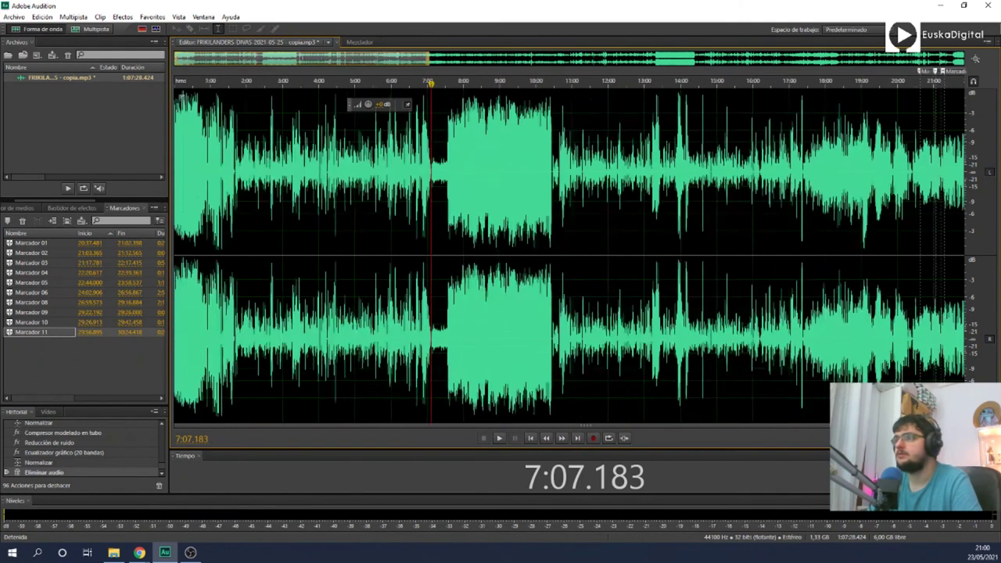